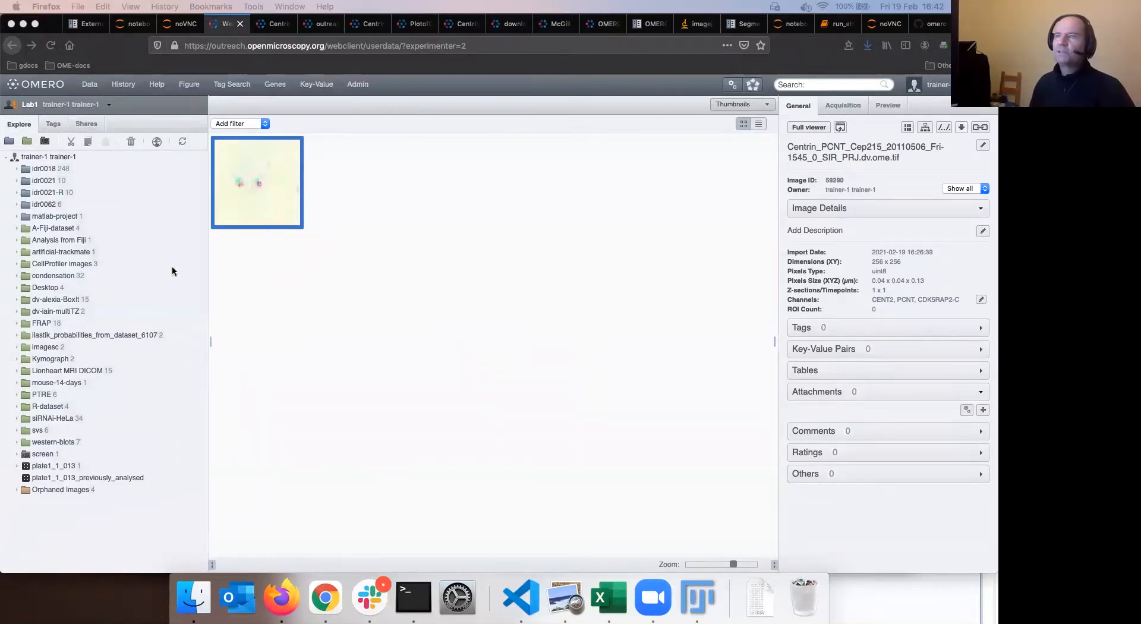
# View the first Summary_from_Fiji table attached to A-Fiji-dataset and return to the dataset's page.
pyautogui.click(58, 228)
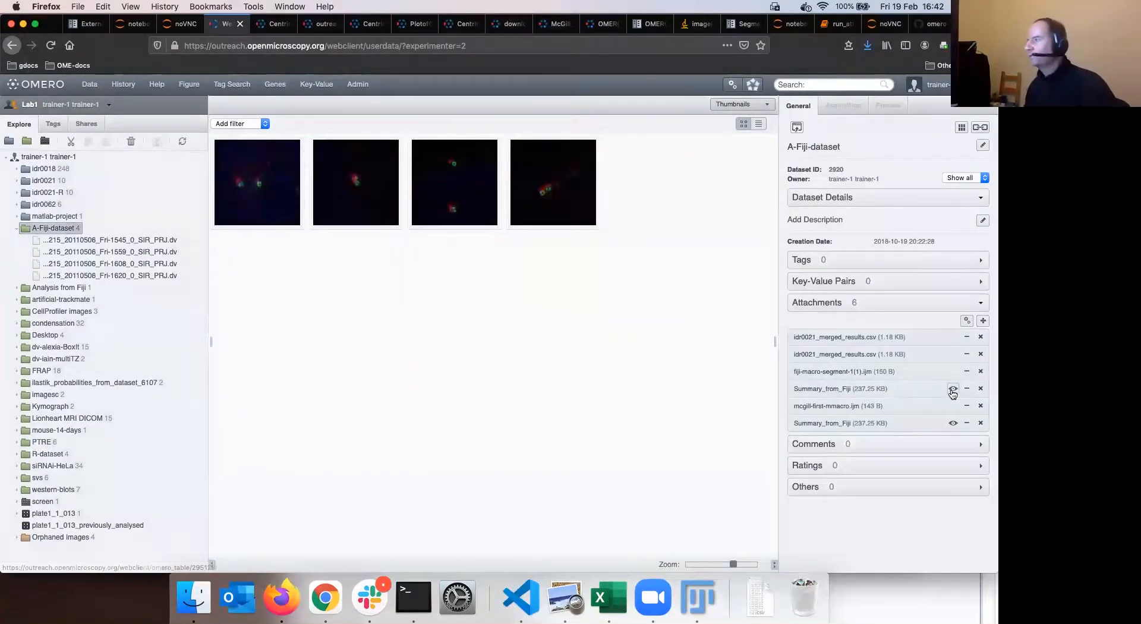
pyautogui.click(952, 389)
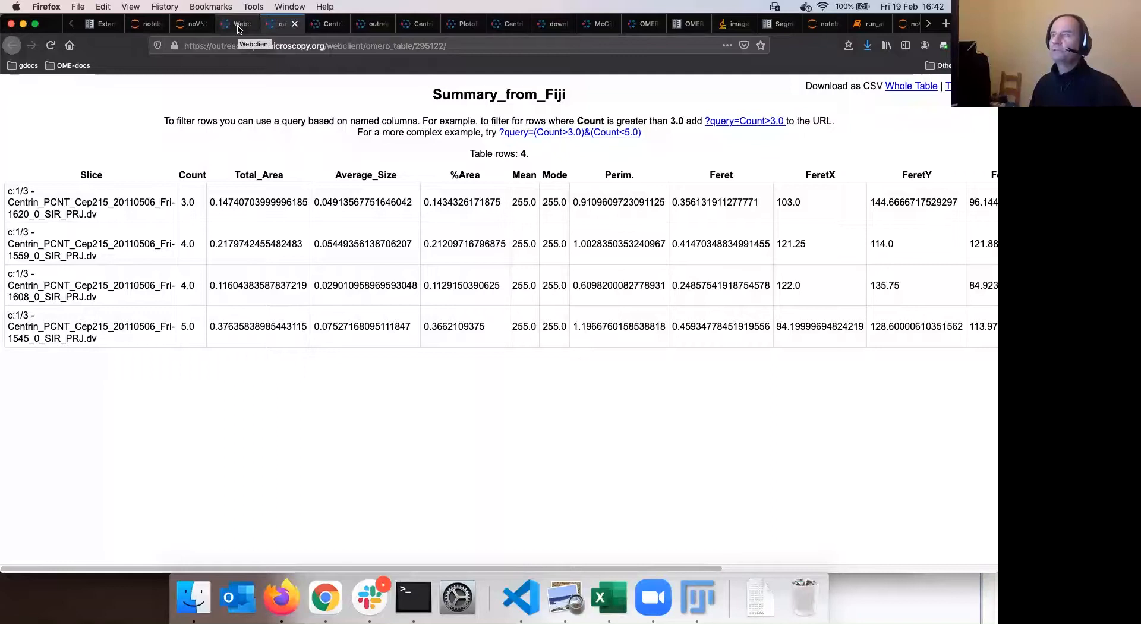
pyautogui.click(238, 27)
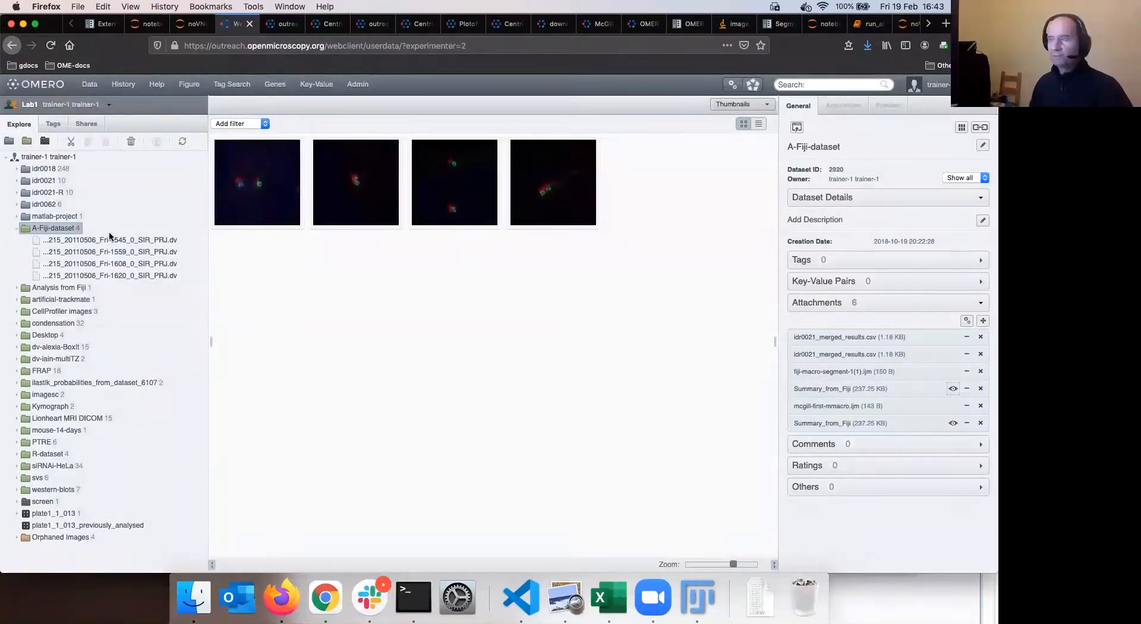
# Examine the table data and attachments of the first image in A-Fiji-dataset, the one ending in 1545_0_SIR_PRJ.dv.
pyautogui.click(257, 182)
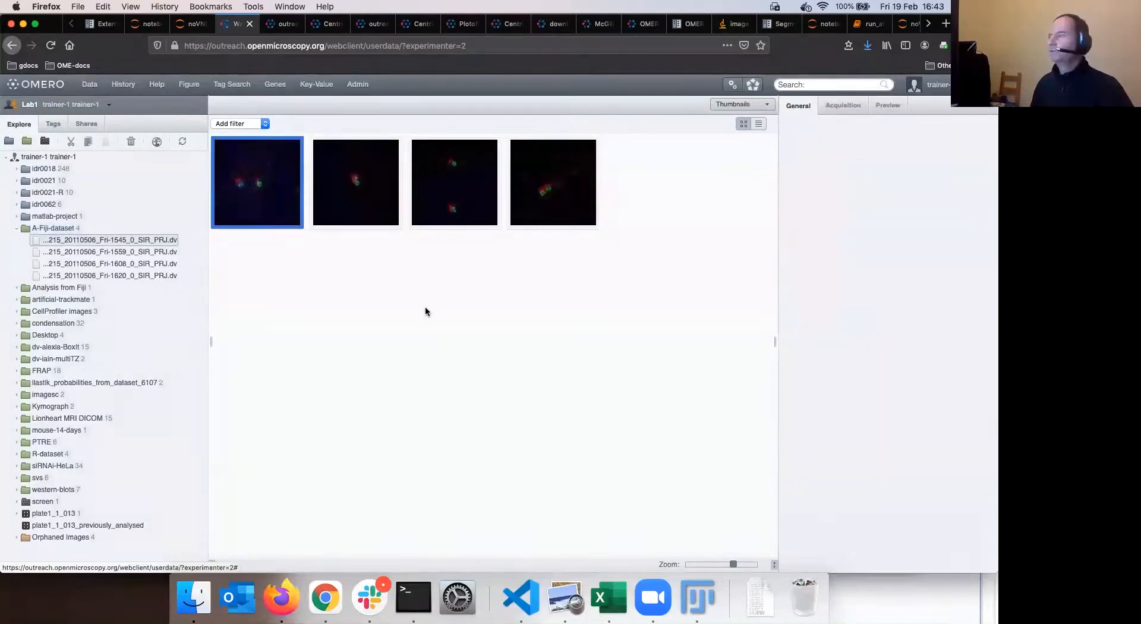
pyautogui.click(856, 371)
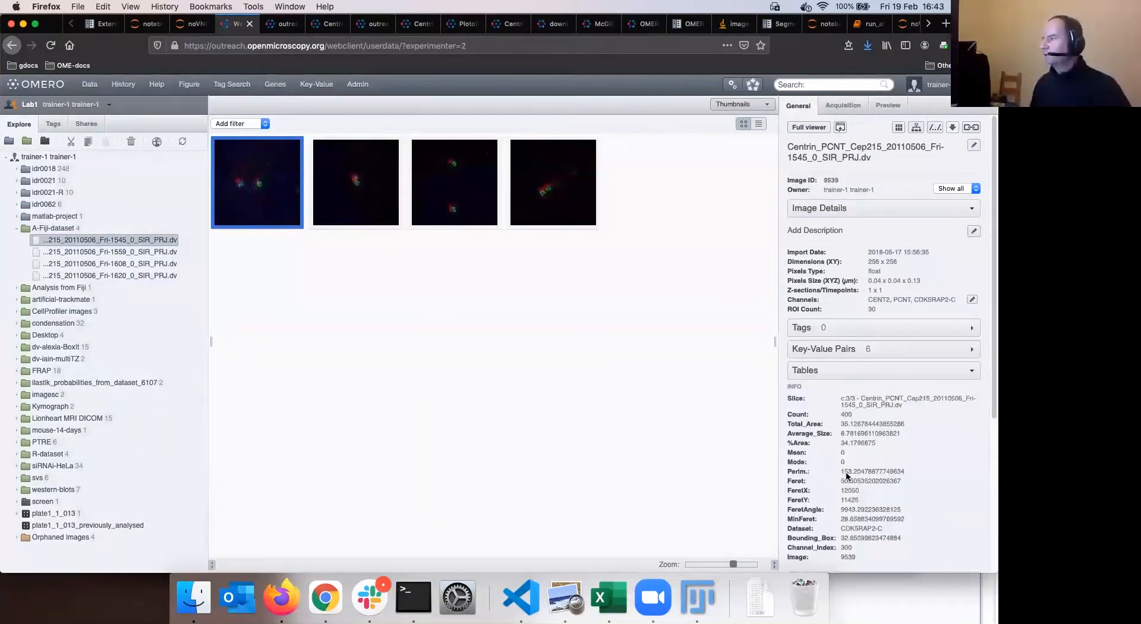
pyautogui.scroll(-3, 847, 472)
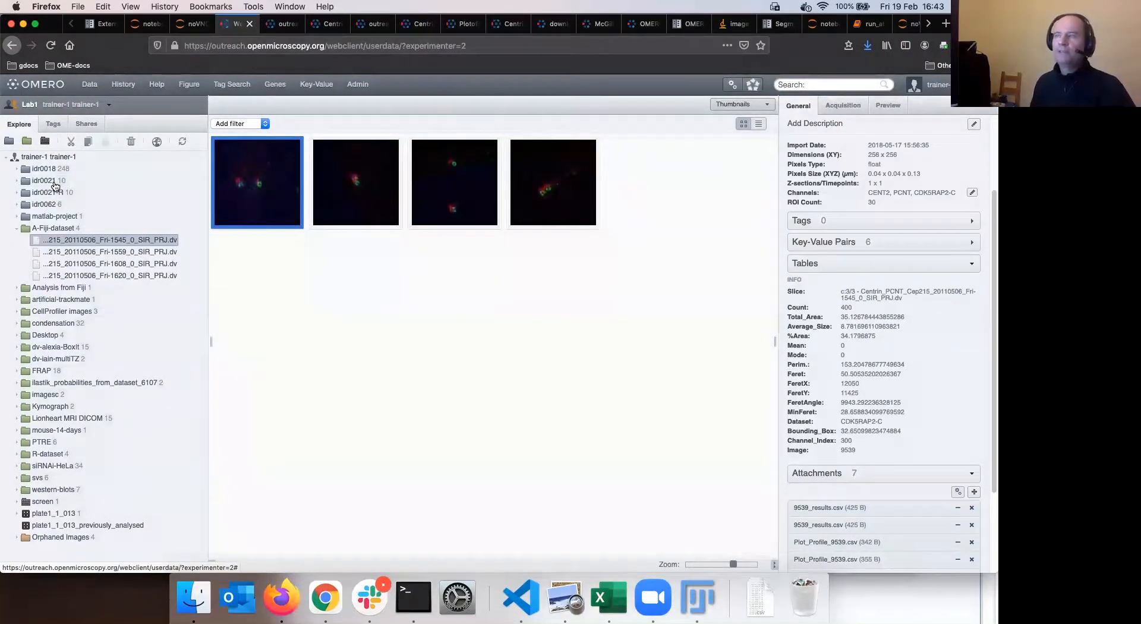
# Expand the idr0021 project and choose the trainer-1 user's data in the Lab1 group.
pyautogui.doubleClick(55, 186)
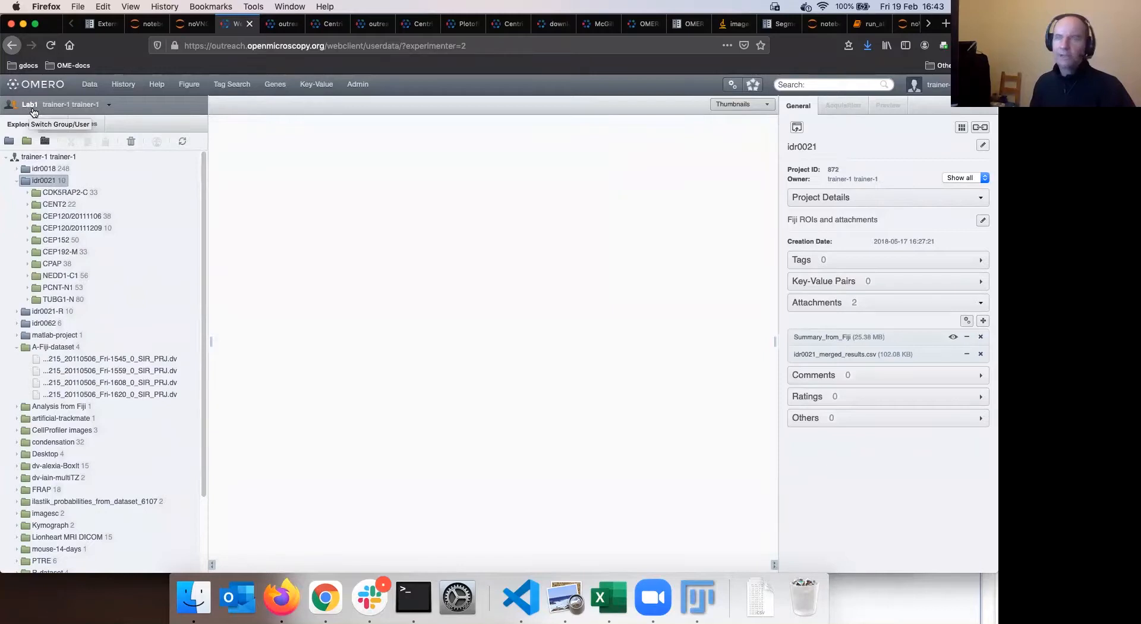
pyautogui.click(30, 108)
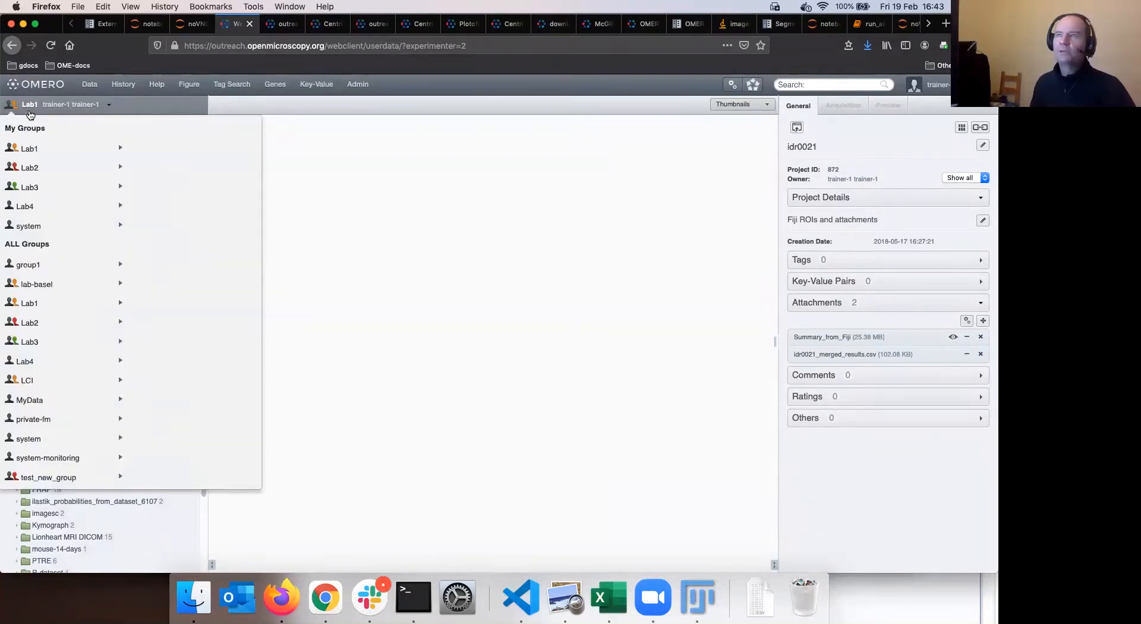
pyautogui.moveTo(34, 156)
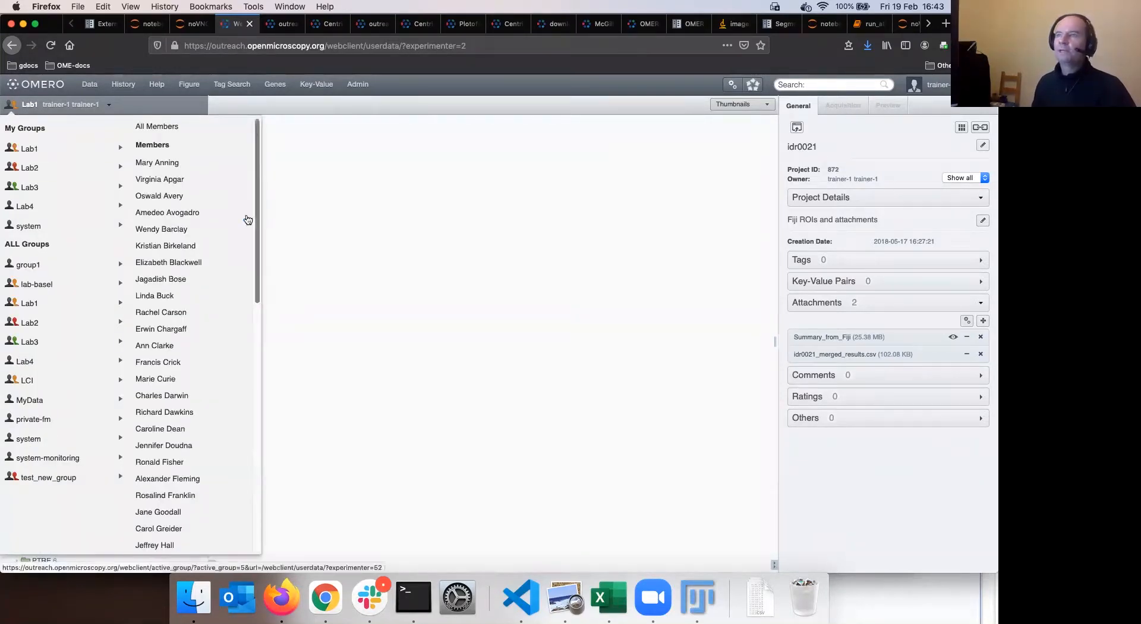
pyautogui.scroll(-5, 243, 218)
pyautogui.scroll(-10, 243, 218)
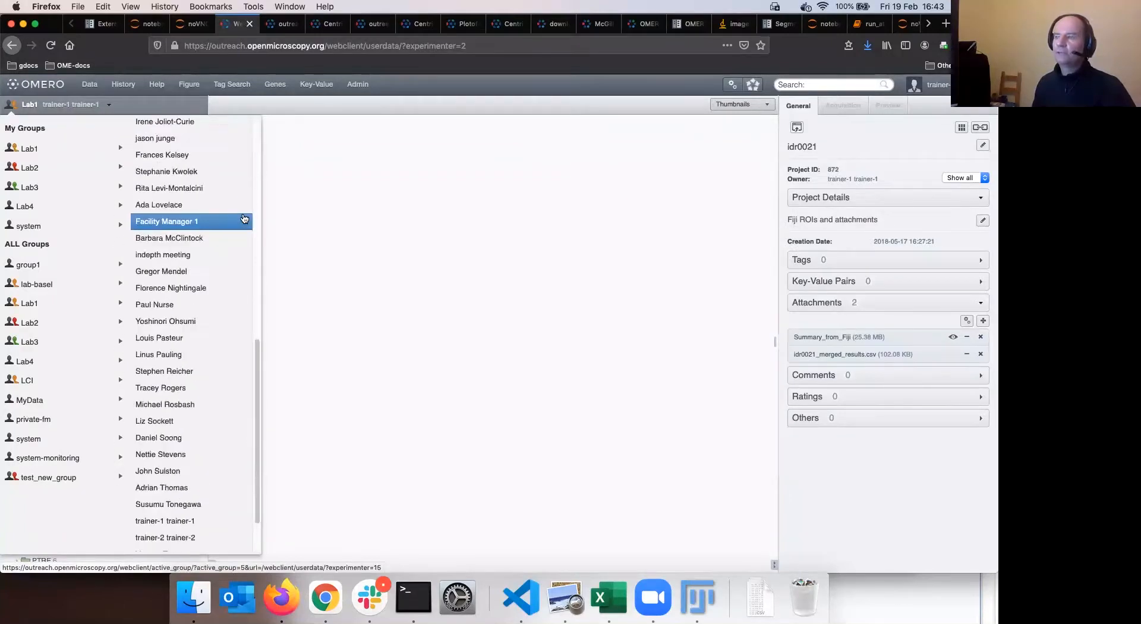
pyautogui.scroll(-1, 215, 487)
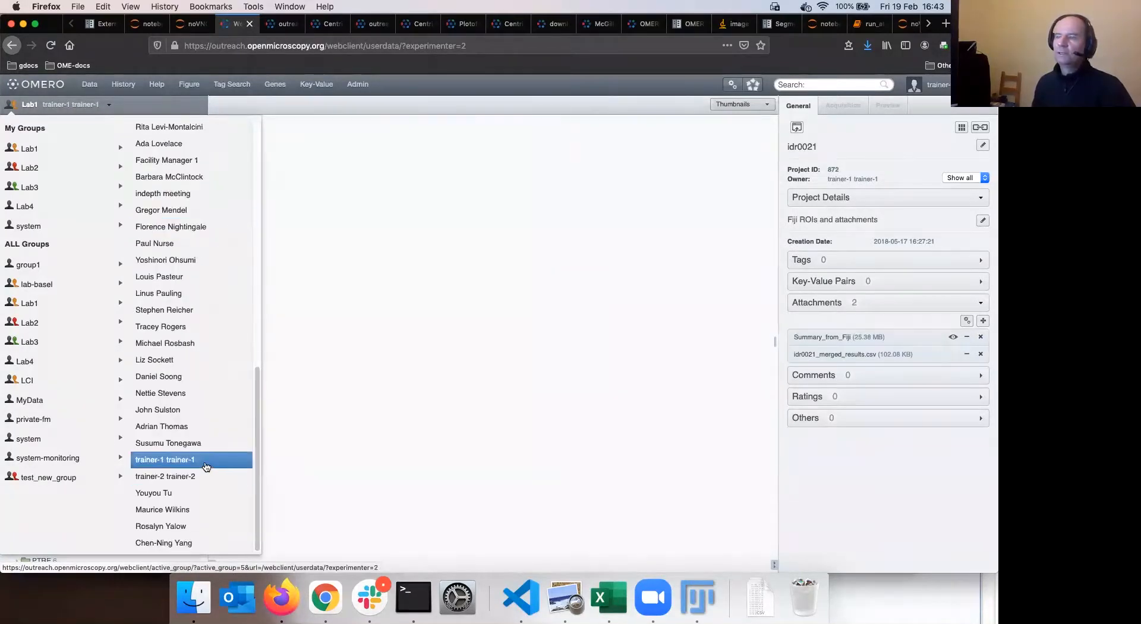
pyautogui.click(206, 461)
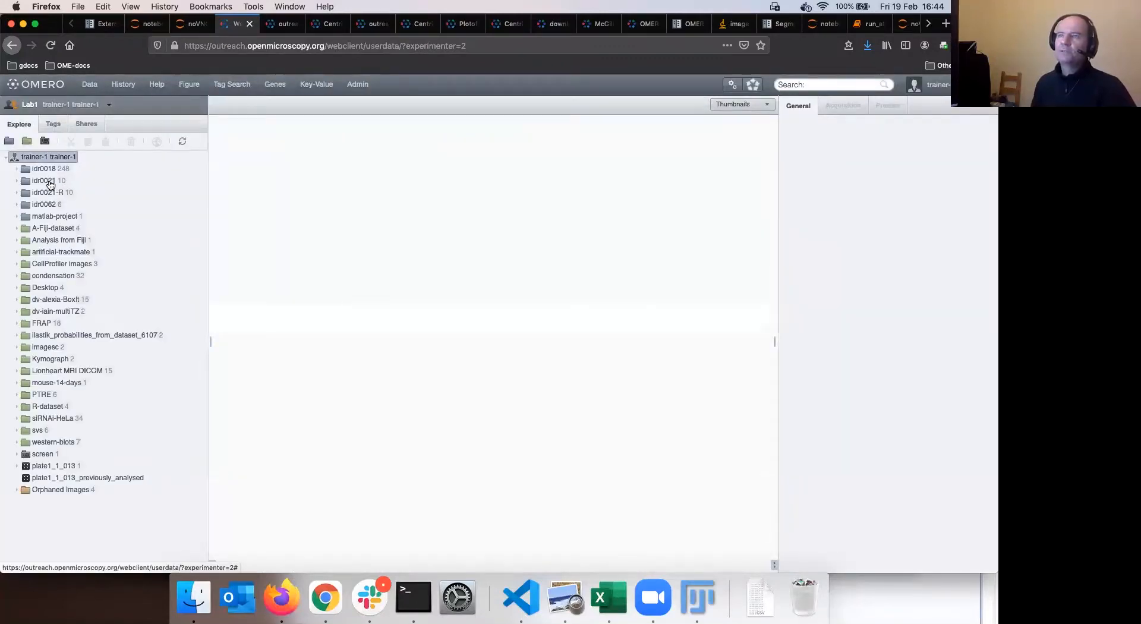
# Open the idr0021 project and expand its list of attachments.
pyautogui.click(51, 182)
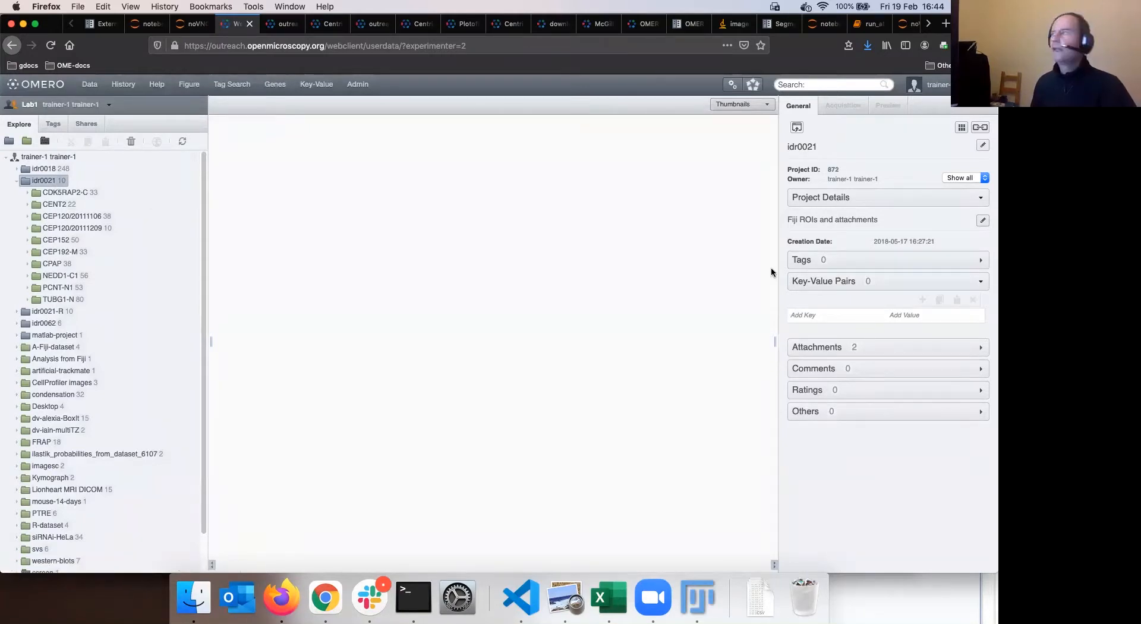
pyautogui.click(856, 349)
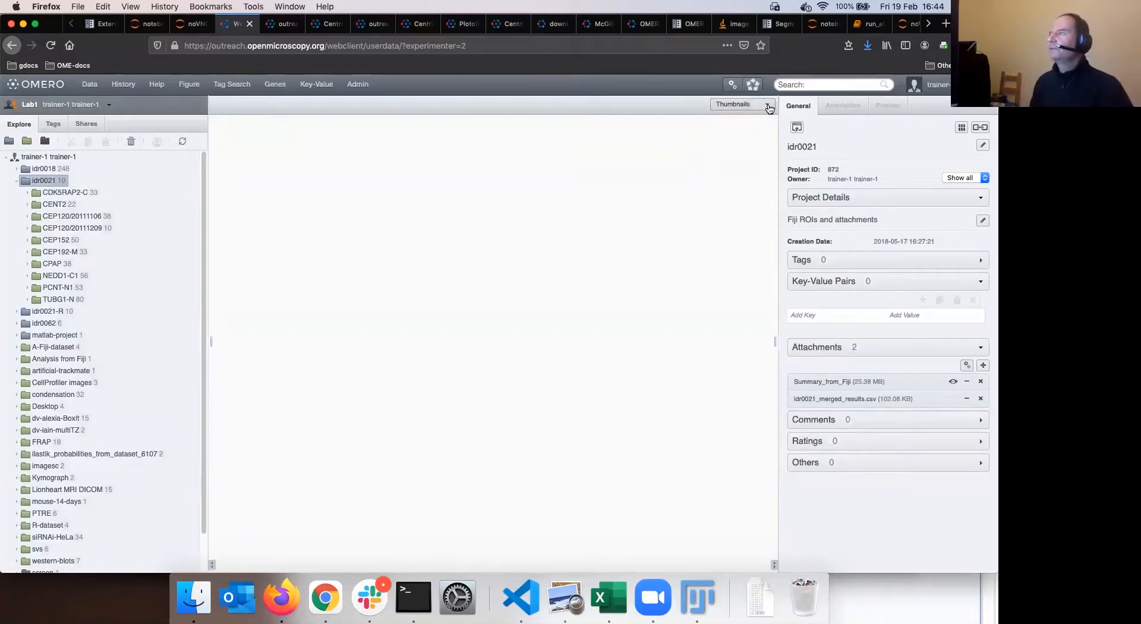
# Display the idr0021 project in the Parade view and open all of its datasets.
pyautogui.click(767, 105)
pyautogui.click(740, 119)
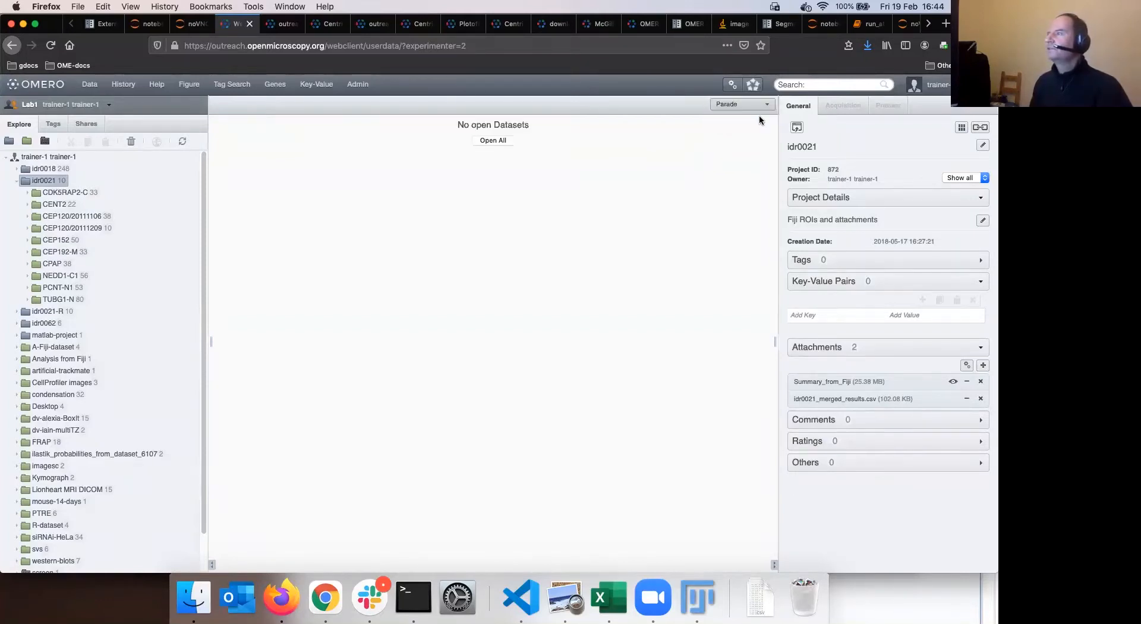
pyautogui.moveTo(835, 395)
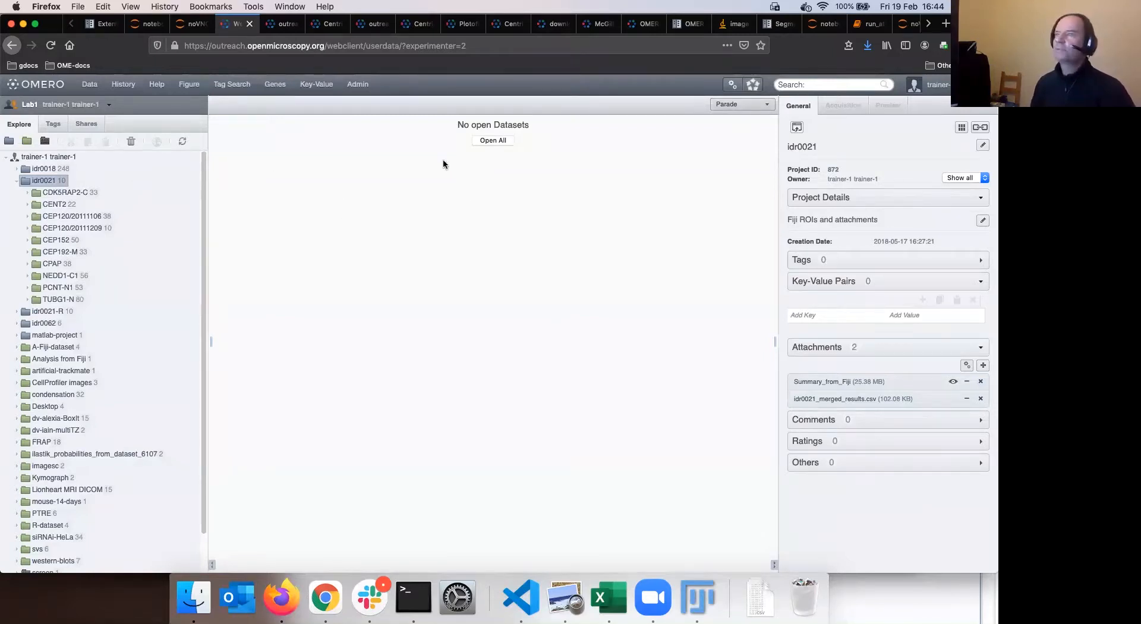
pyautogui.click(769, 105)
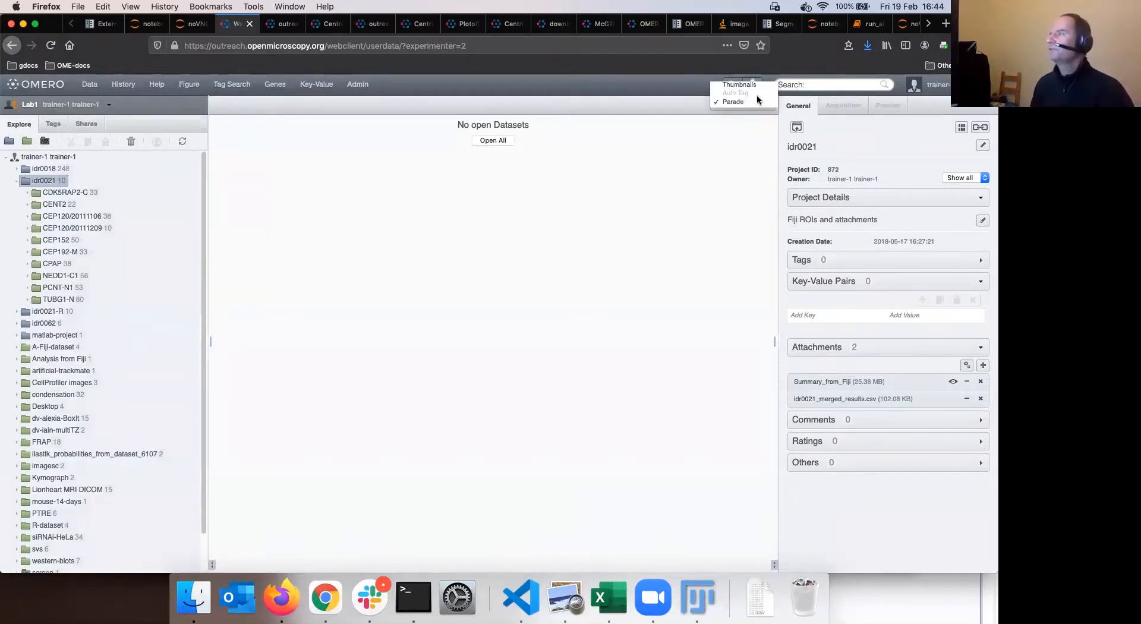
pyautogui.click(760, 101)
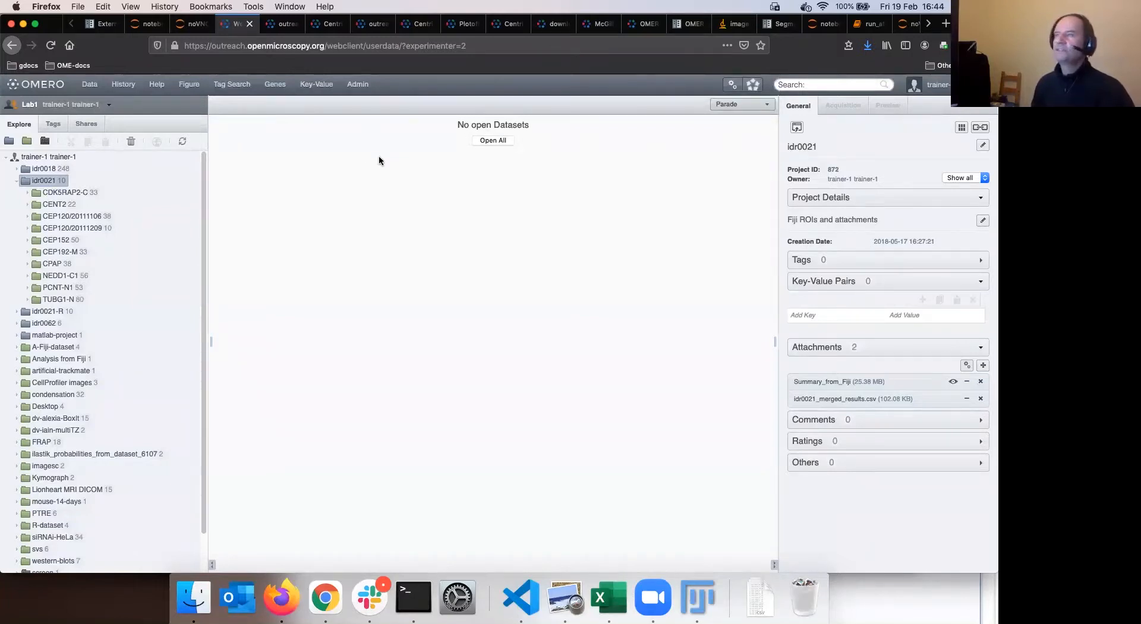
pyautogui.click(493, 140)
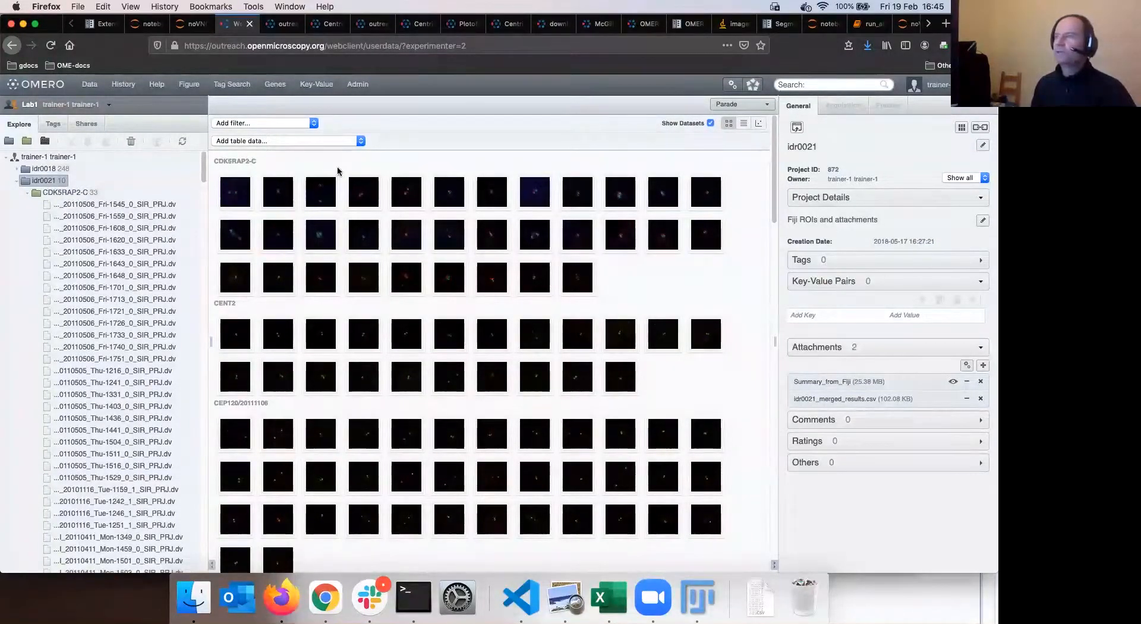
# Add two ROI_count filters, one with the greater-than operator and one with the less-than operator.
pyautogui.click(313, 123)
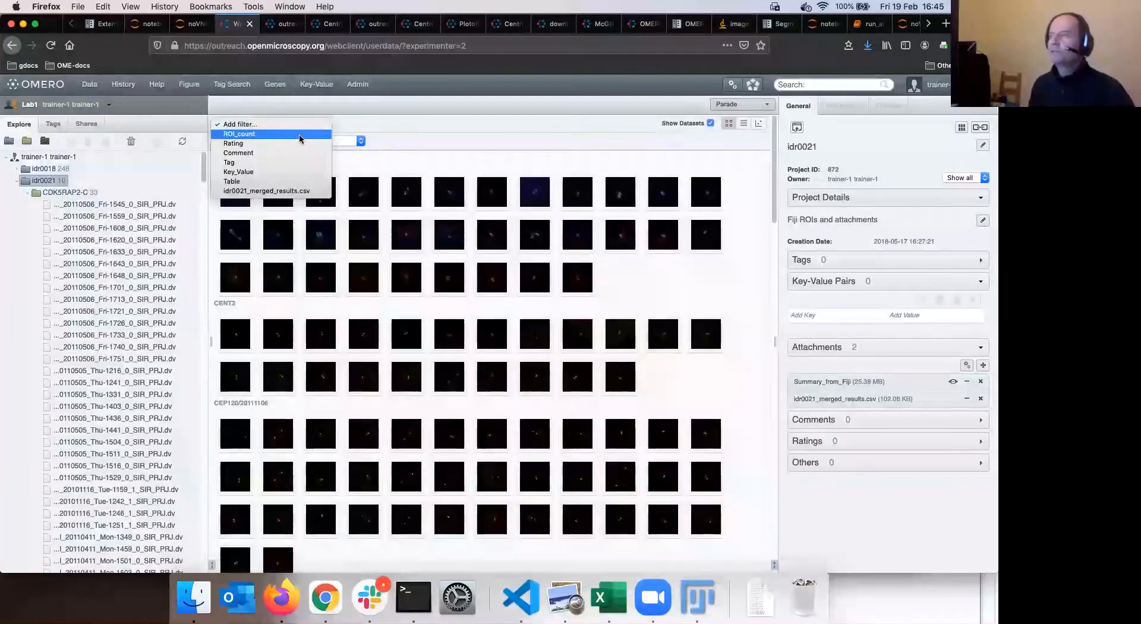
pyautogui.click(299, 135)
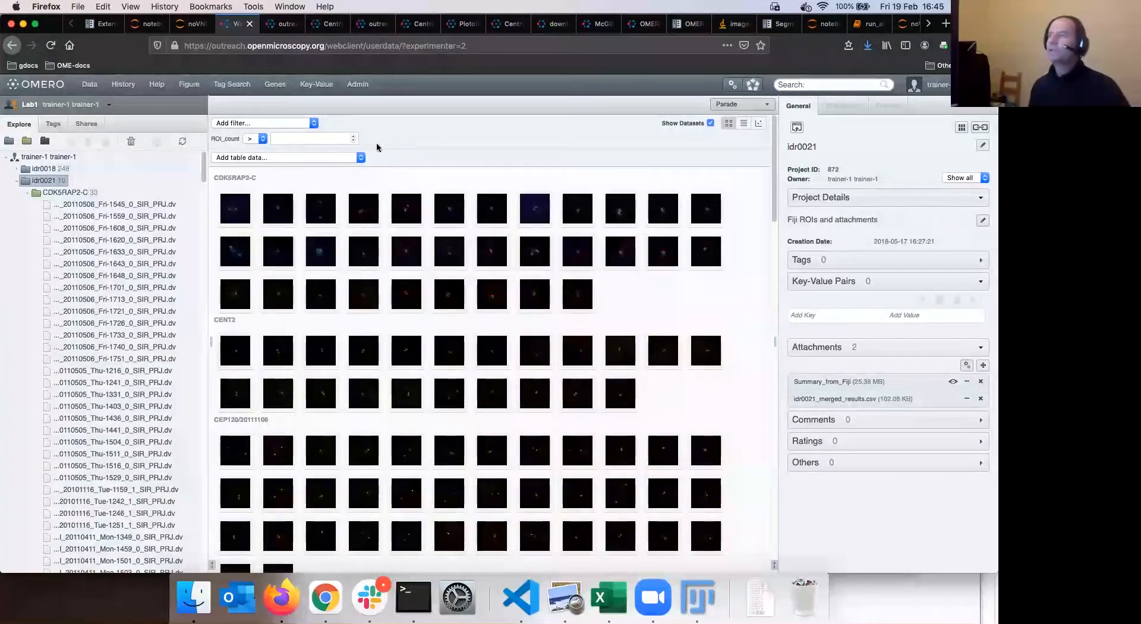
pyautogui.click(314, 123)
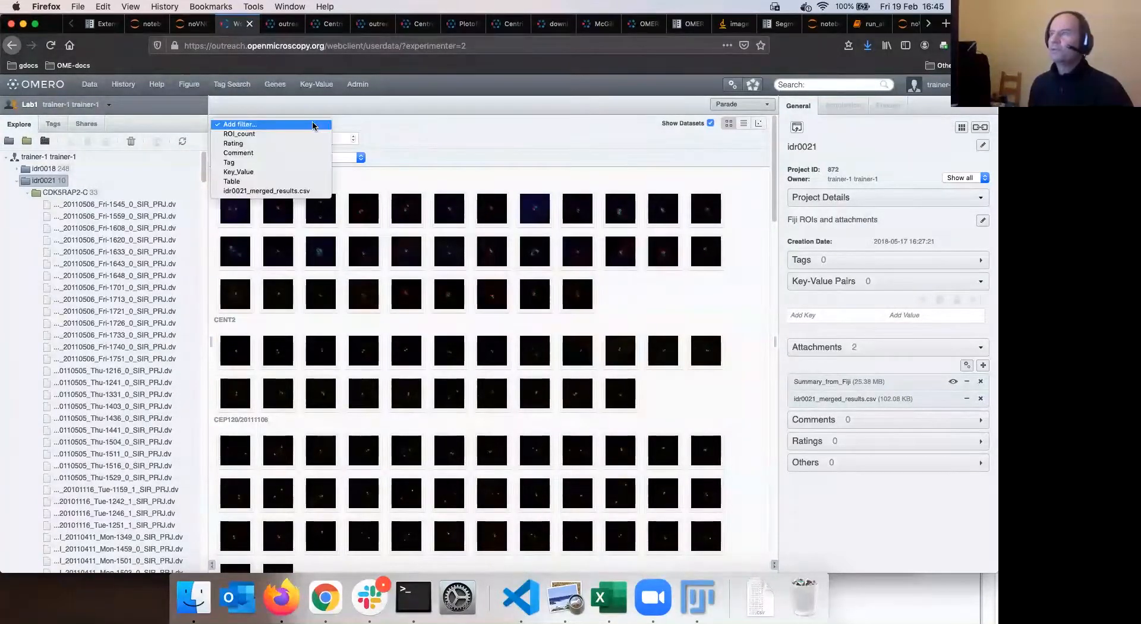
pyautogui.click(304, 132)
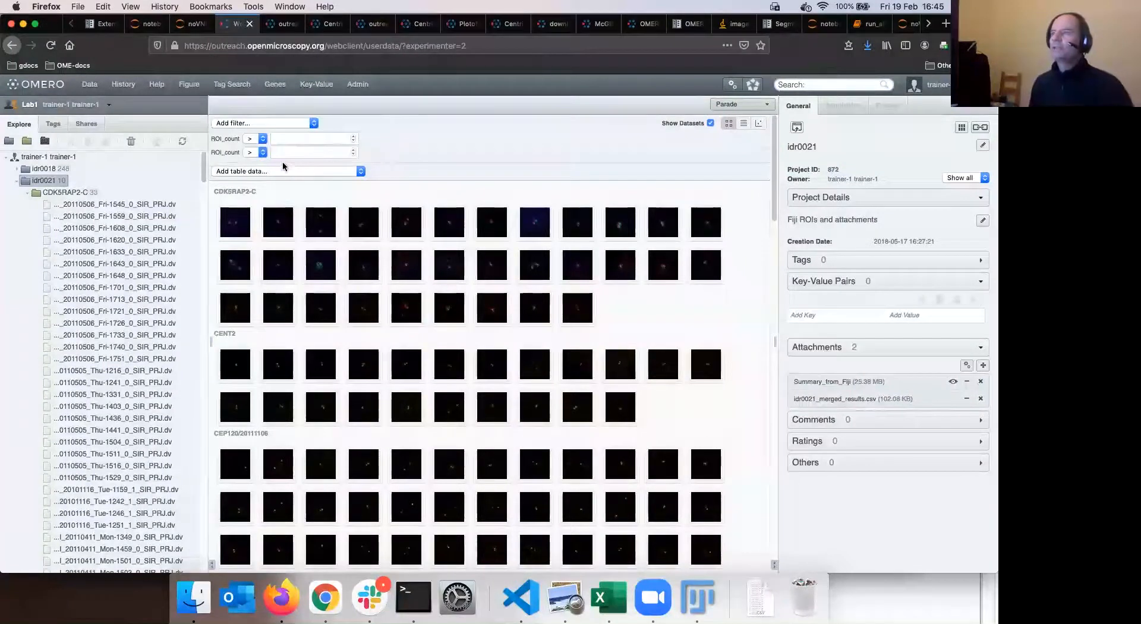
pyautogui.click(265, 153)
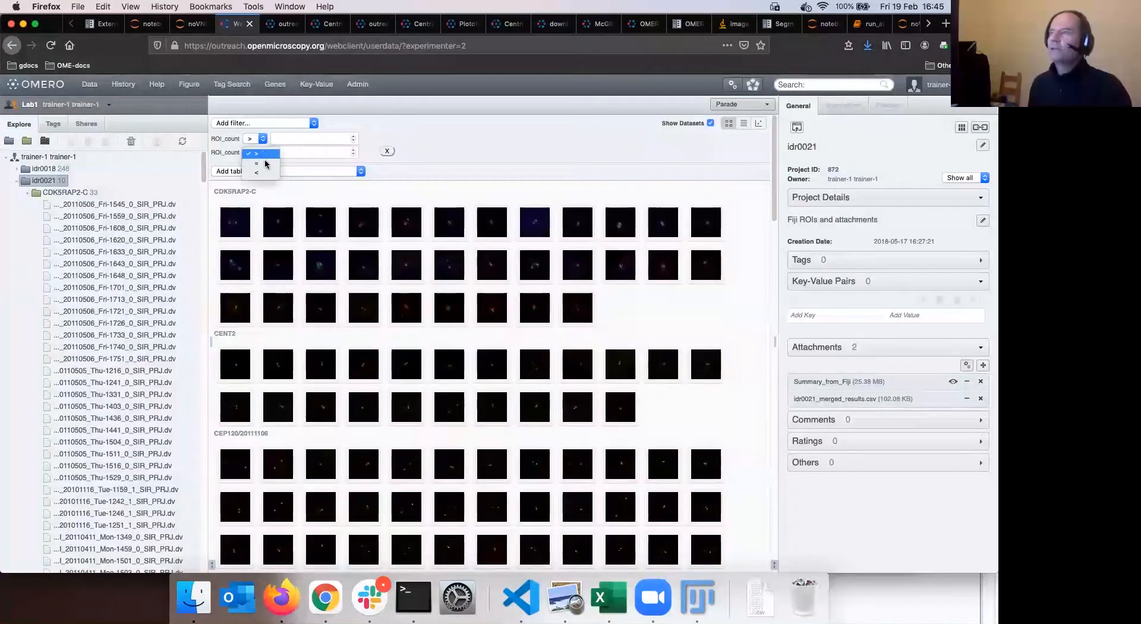
pyautogui.click(267, 174)
# Restrict ROI_count to greater than 20 and less than 40, and select the second remaining CDK5RAP2-C image.
pyautogui.click(291, 137)
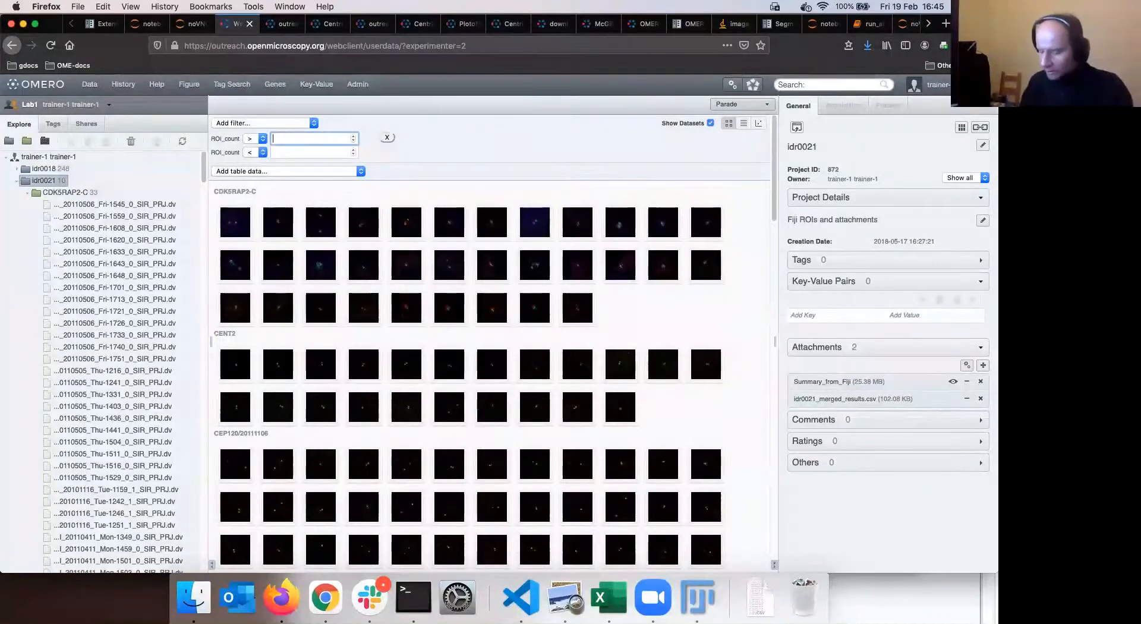
pyautogui.write('20')
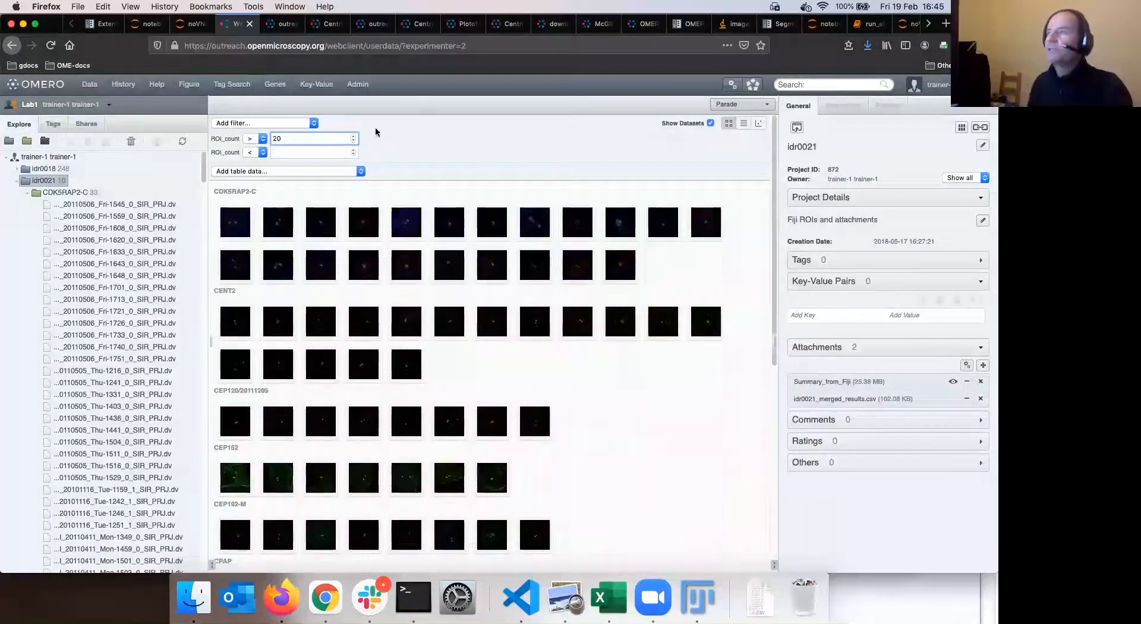
pyautogui.press('Tab')
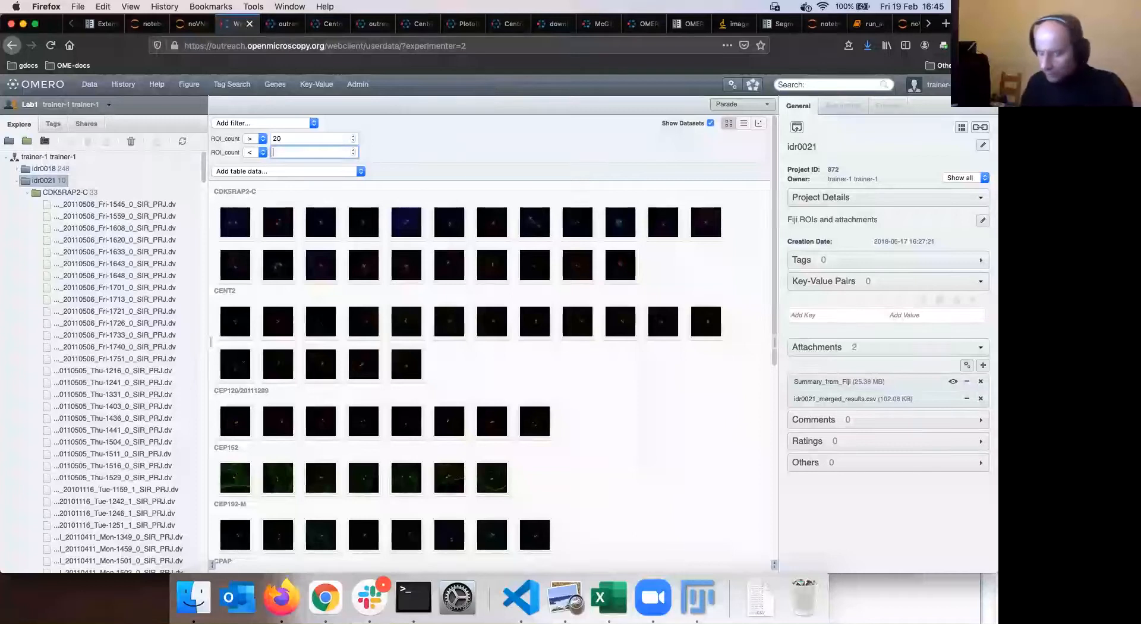
pyautogui.write('40')
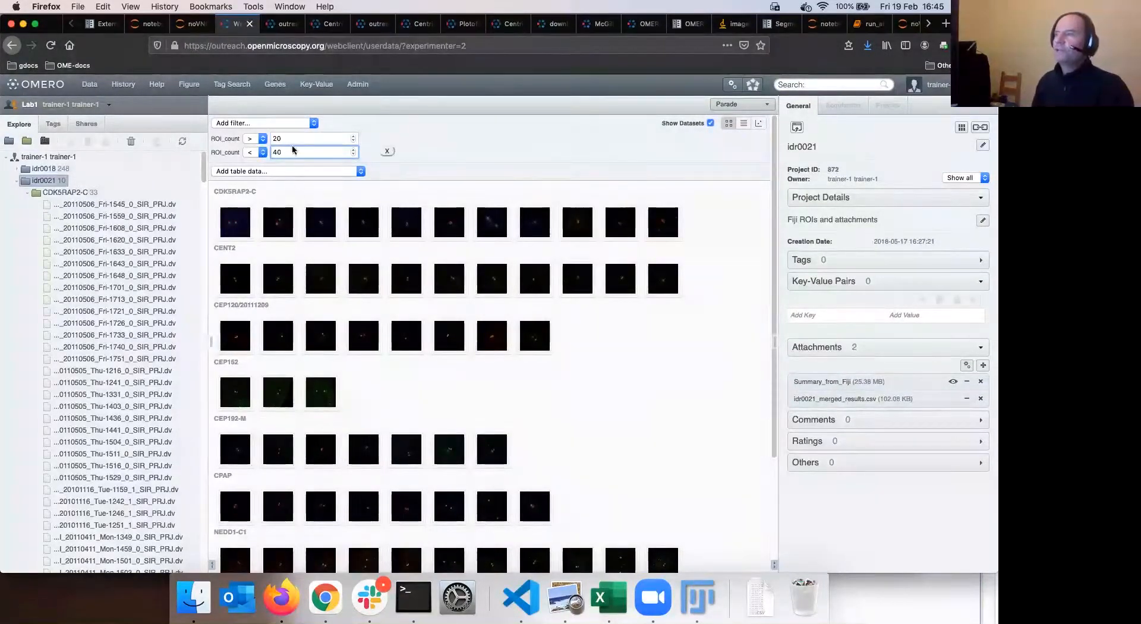
pyautogui.click(278, 231)
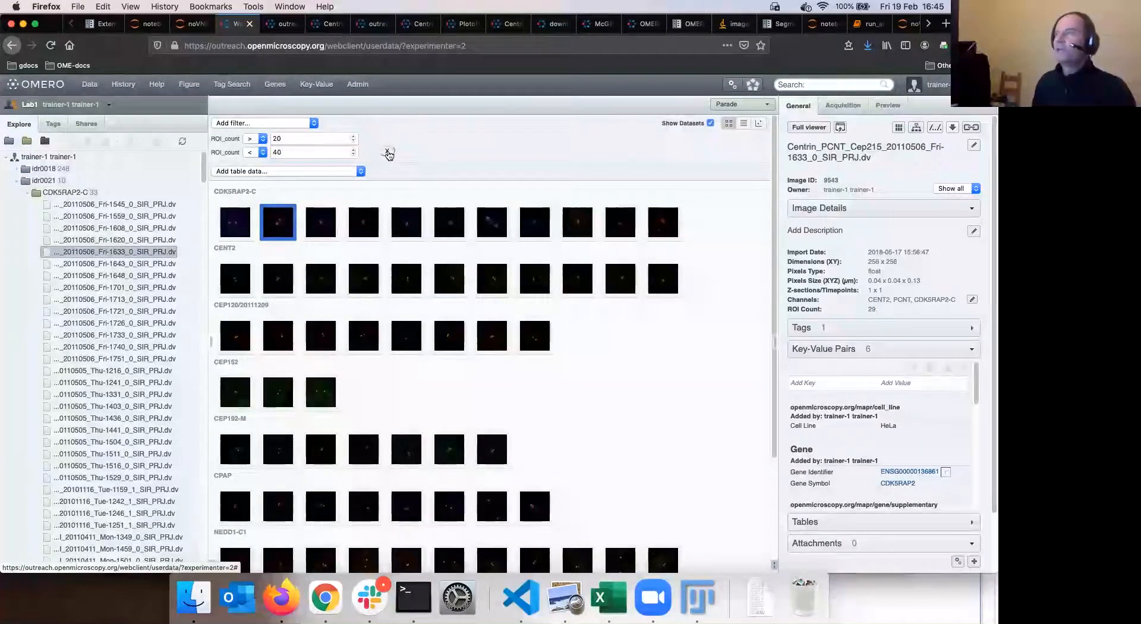
# Remove both ROI_count filters and look over the unfiltered datasets.
pyautogui.click(388, 152)
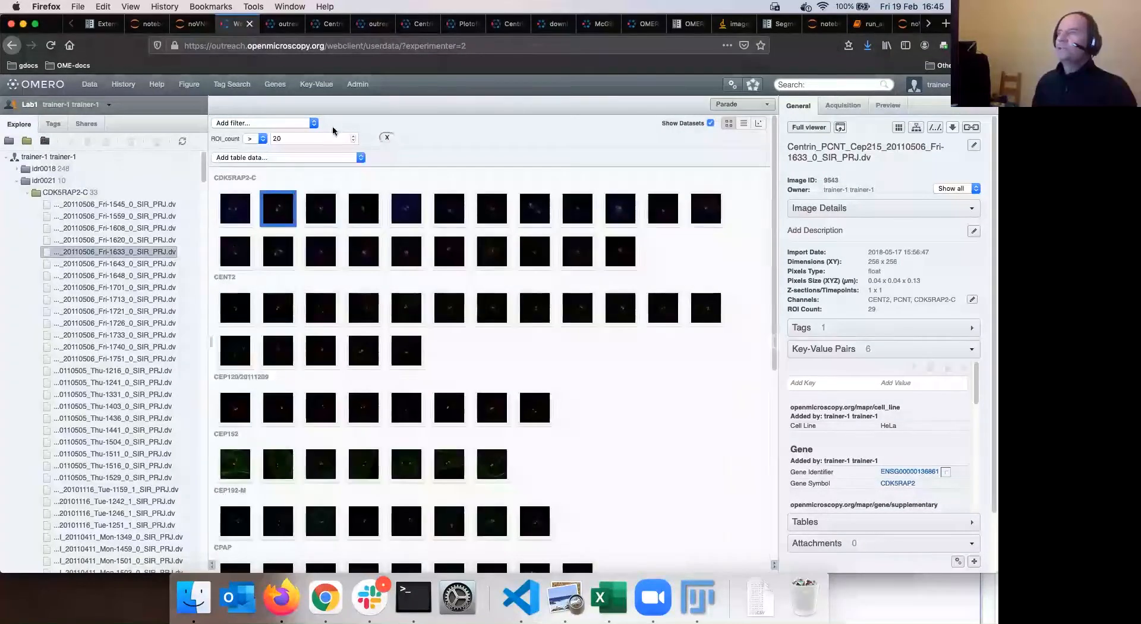
pyautogui.click(387, 138)
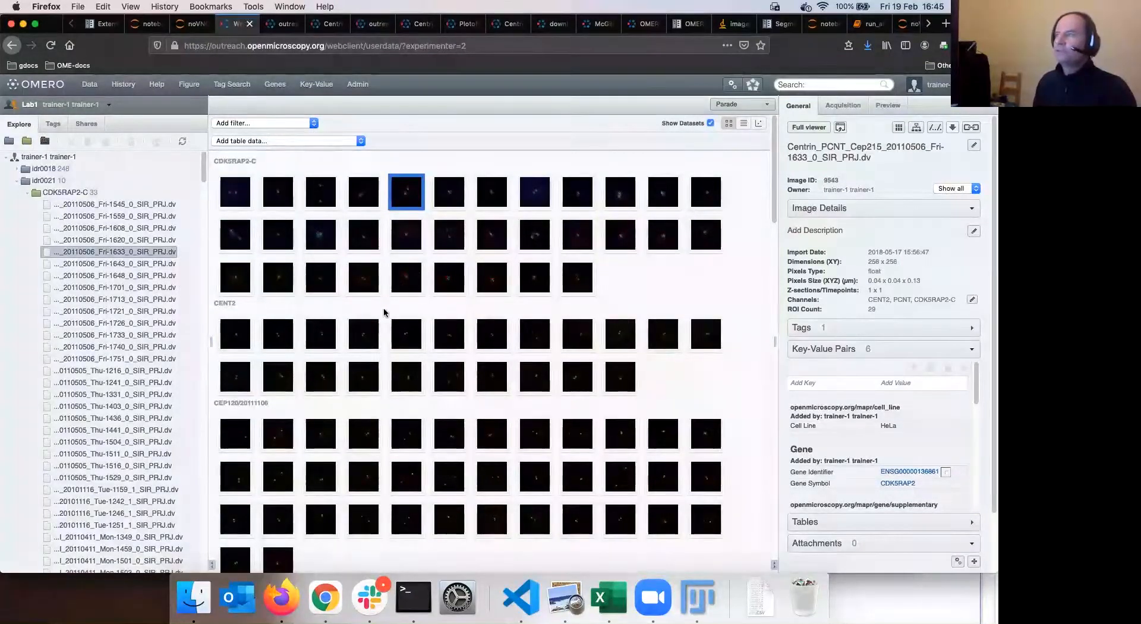
pyautogui.scroll(-4, 397, 432)
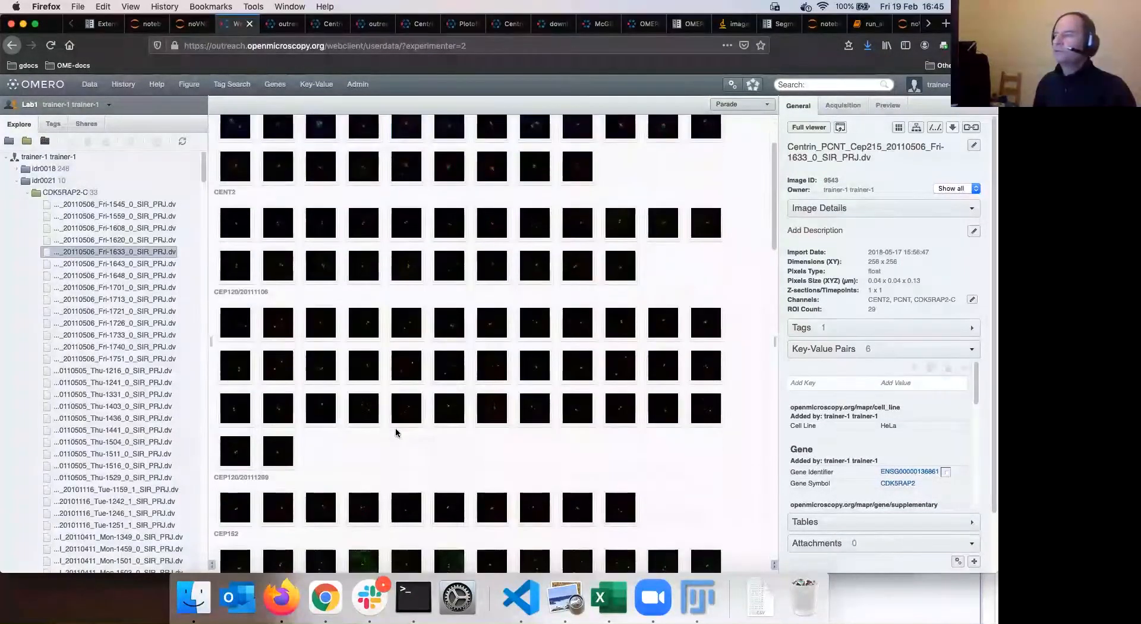
pyautogui.scroll(4, 329, 146)
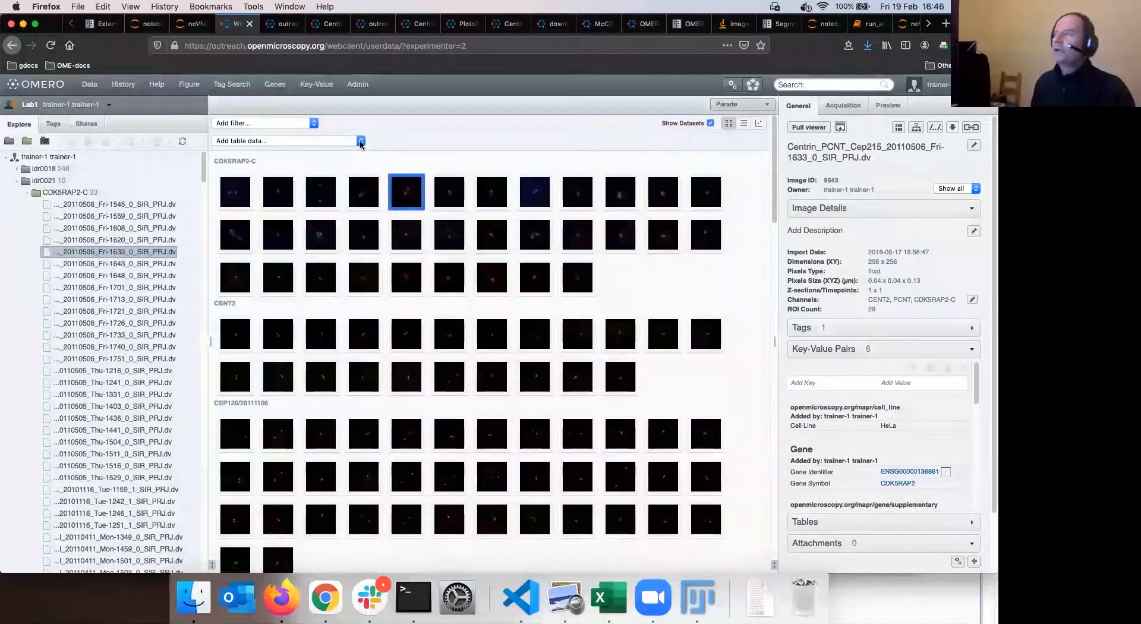
# Switch the images to the table layout and add Table_Image as a data column.
pyautogui.click(744, 126)
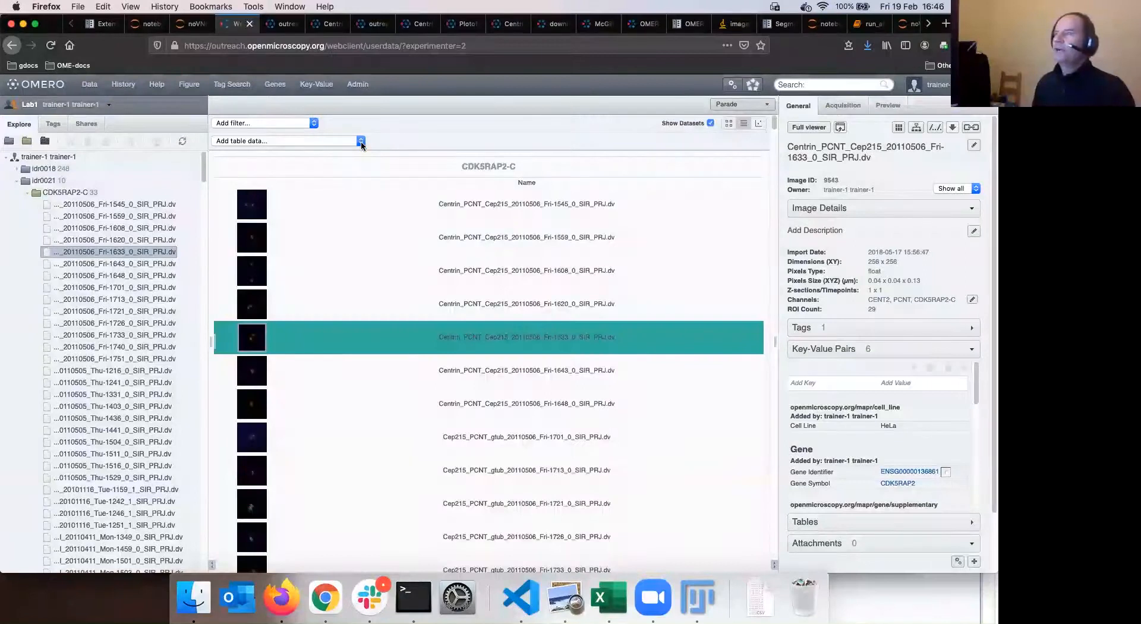
pyautogui.click(301, 141)
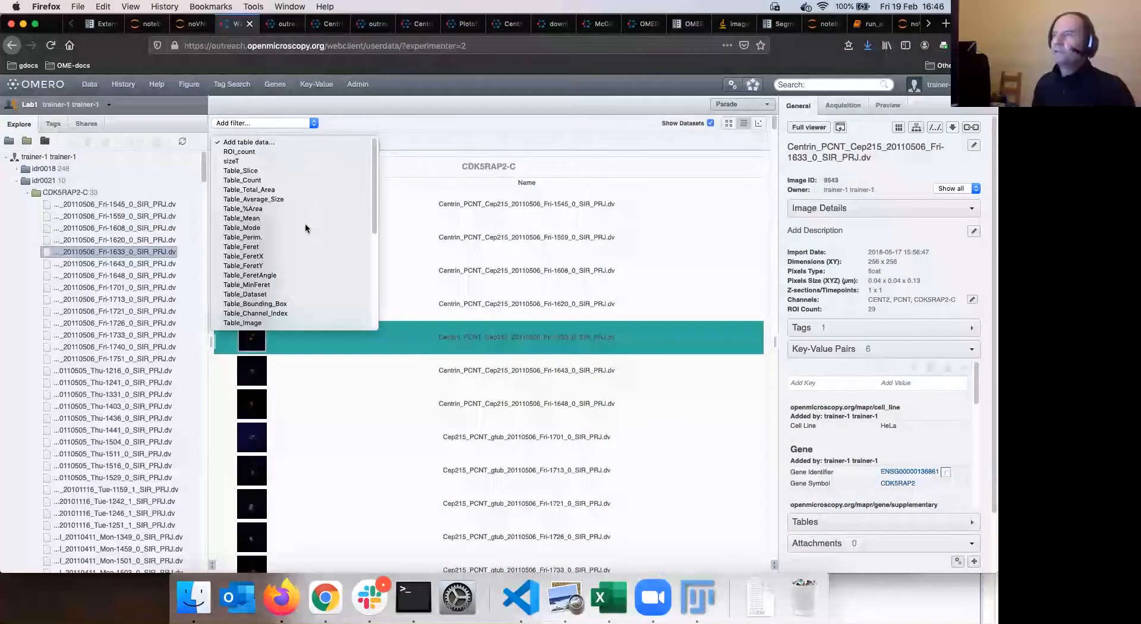
pyautogui.press('Down')
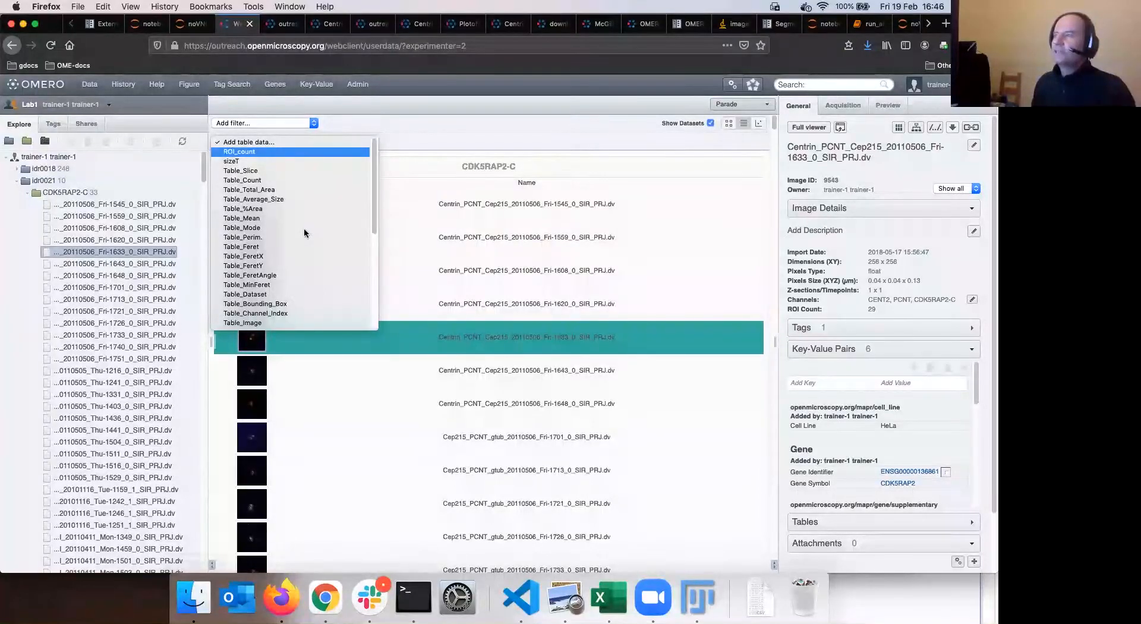
pyautogui.scroll(-5, 303, 231)
pyautogui.scroll(5, 303, 229)
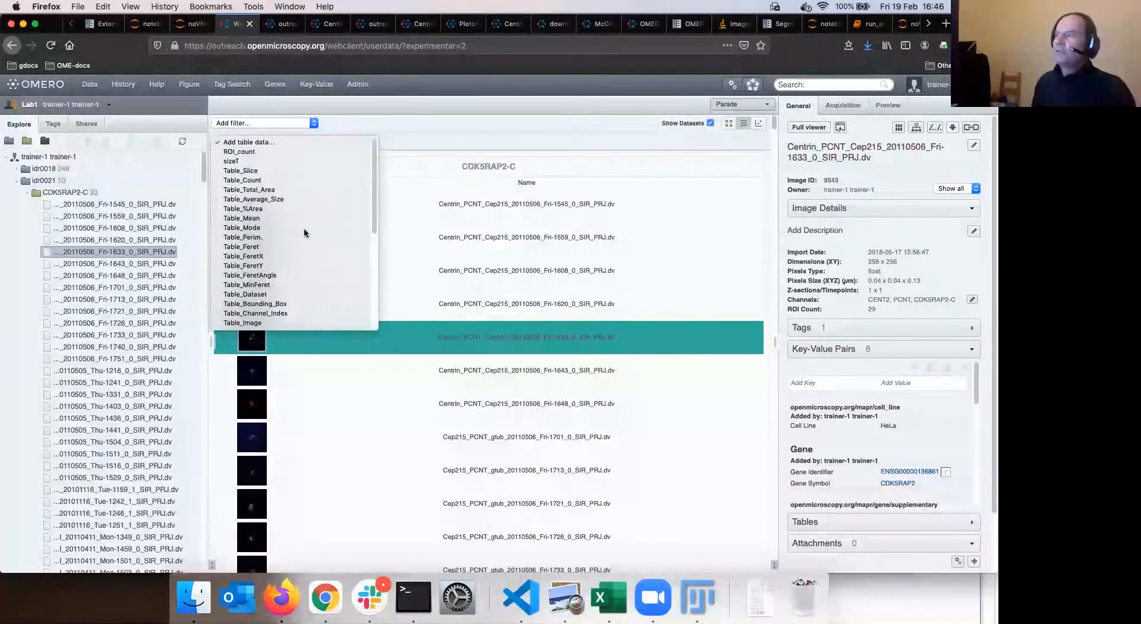
pyautogui.scroll(-1, 300, 211)
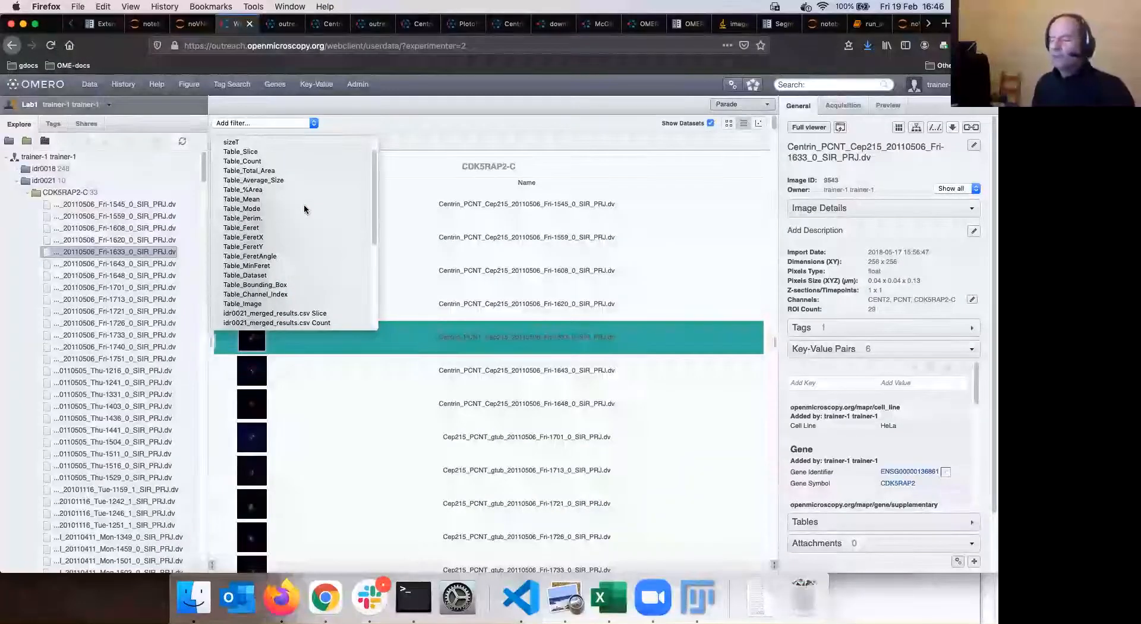
pyautogui.scroll(-4, 301, 212)
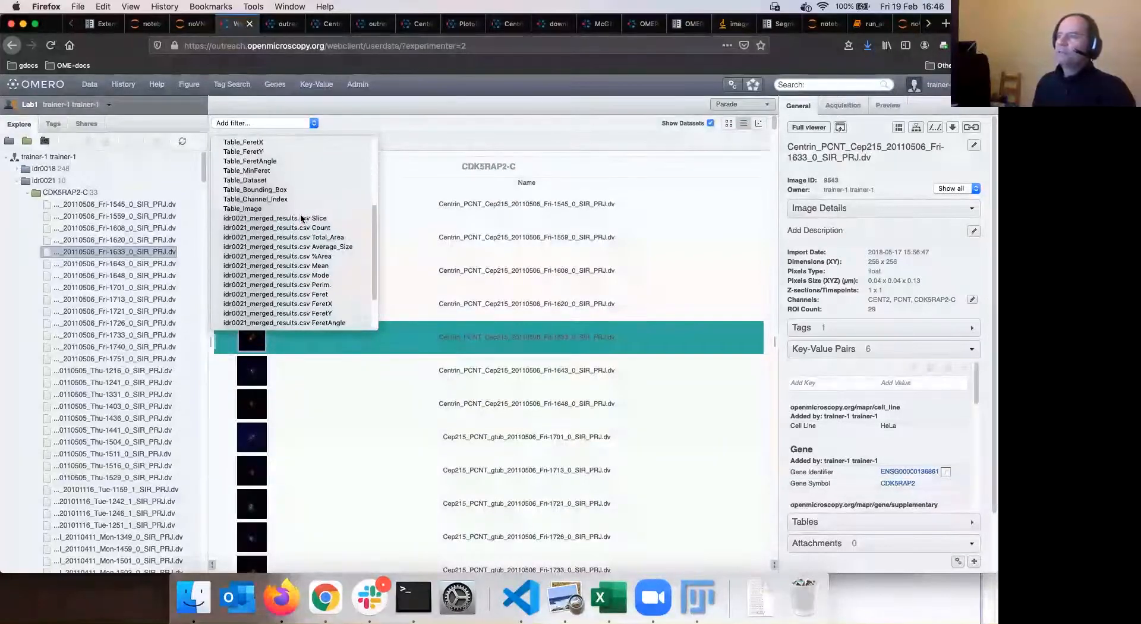
pyautogui.scroll(5, 301, 219)
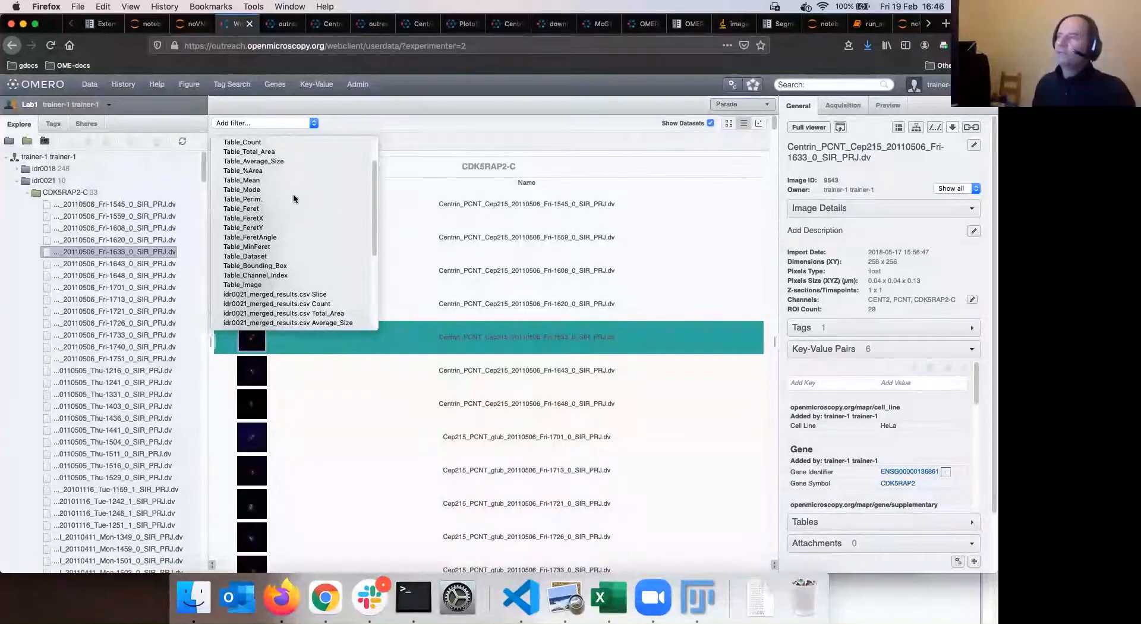
pyautogui.scroll(-1, 285, 212)
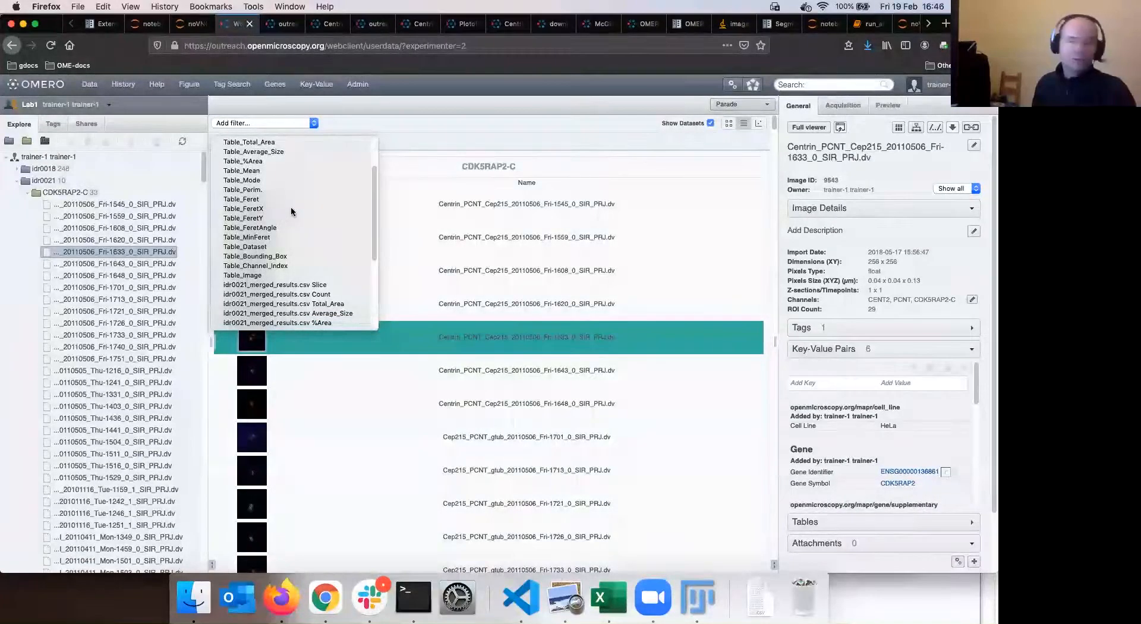
pyautogui.press('Down')
pyautogui.press('Down')
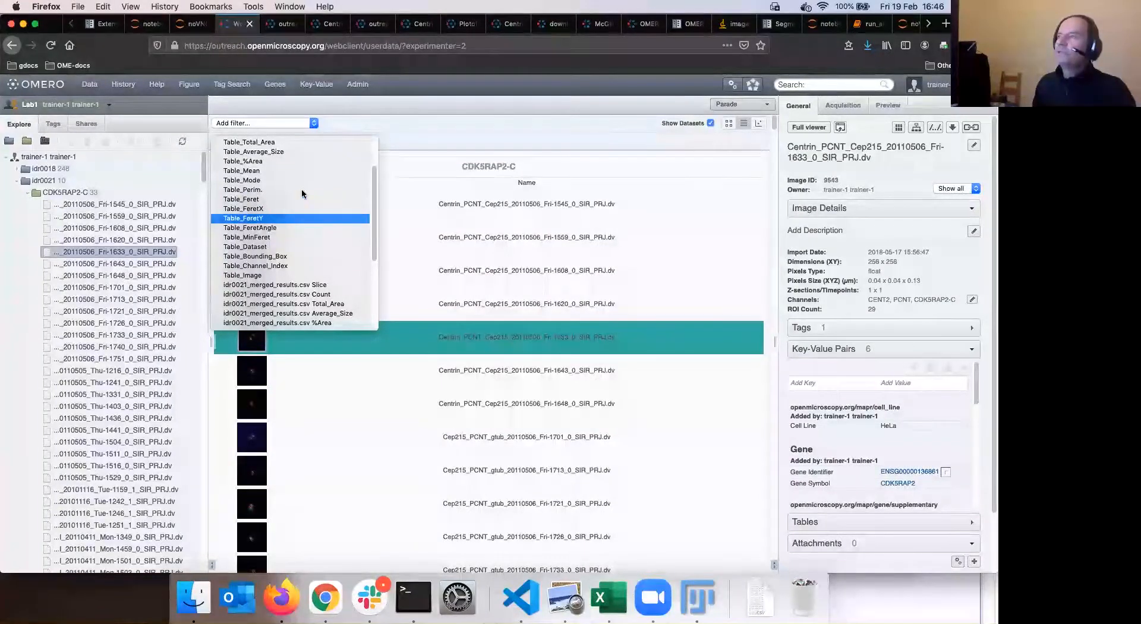
pyautogui.scroll(-1, 301, 187)
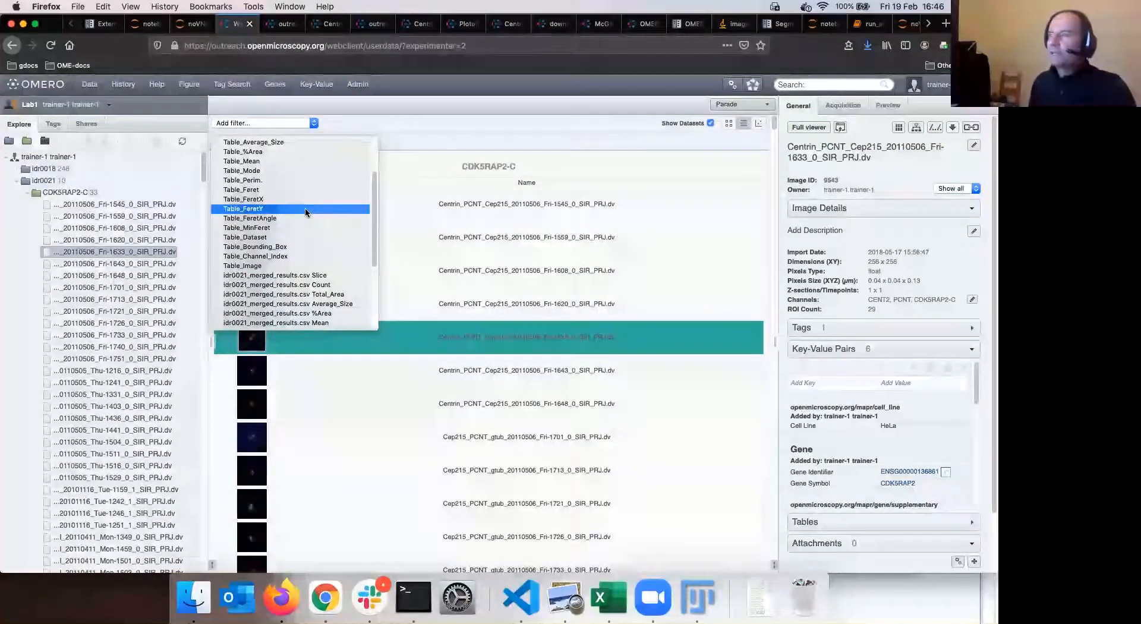
pyautogui.click(296, 256)
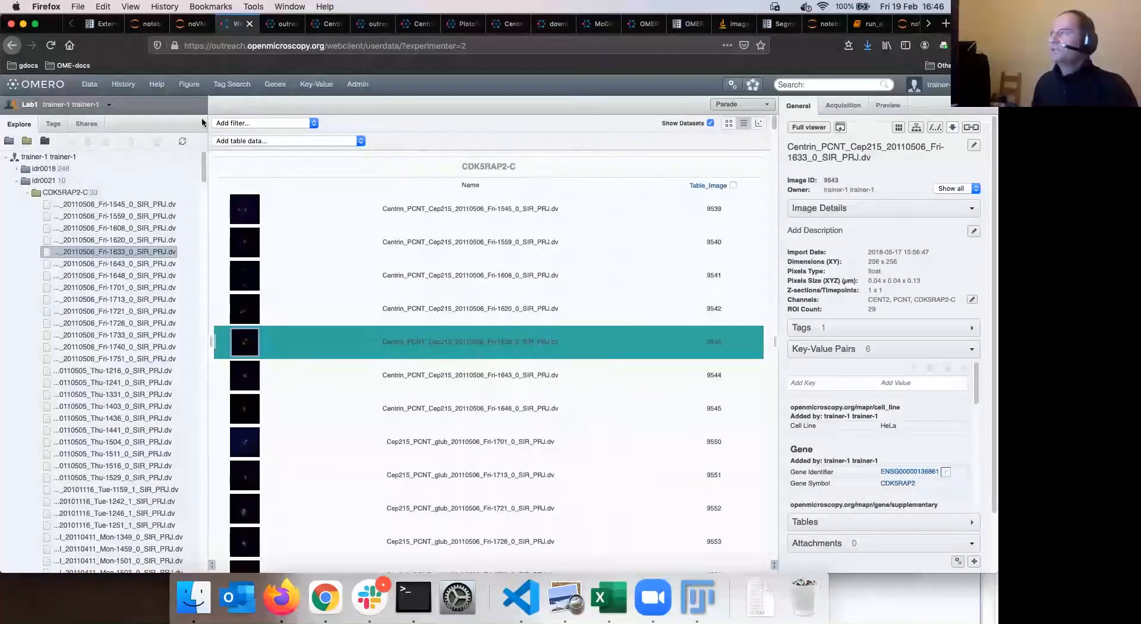
# Add the Table_Total_Area and Table_Bounding_Box data columns to the image table.
pyautogui.click(360, 143)
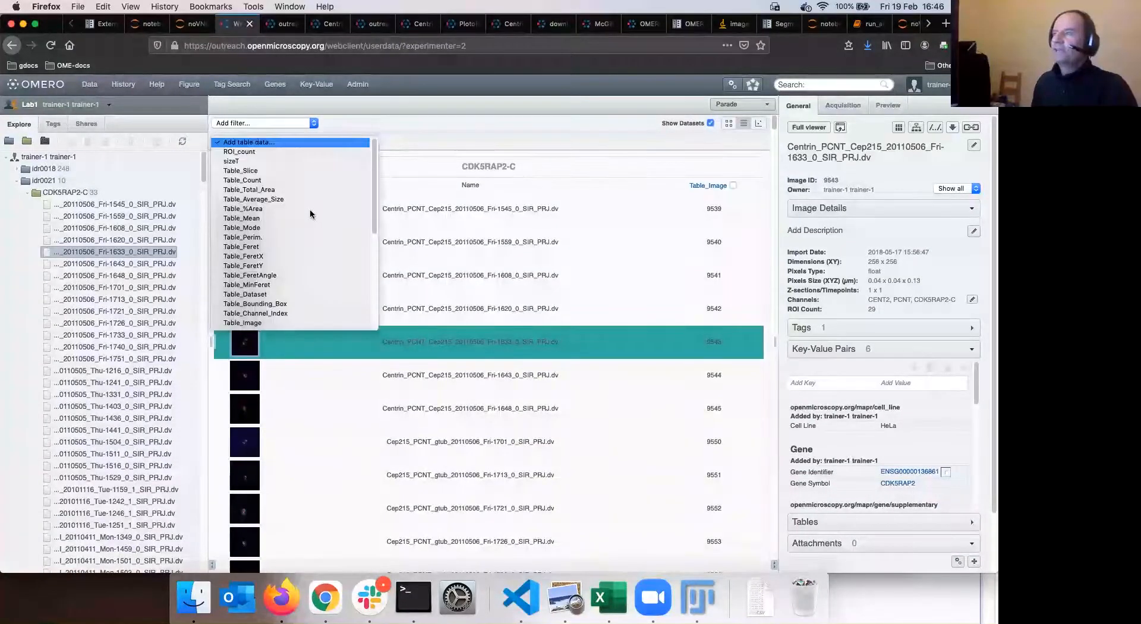
pyautogui.click(297, 190)
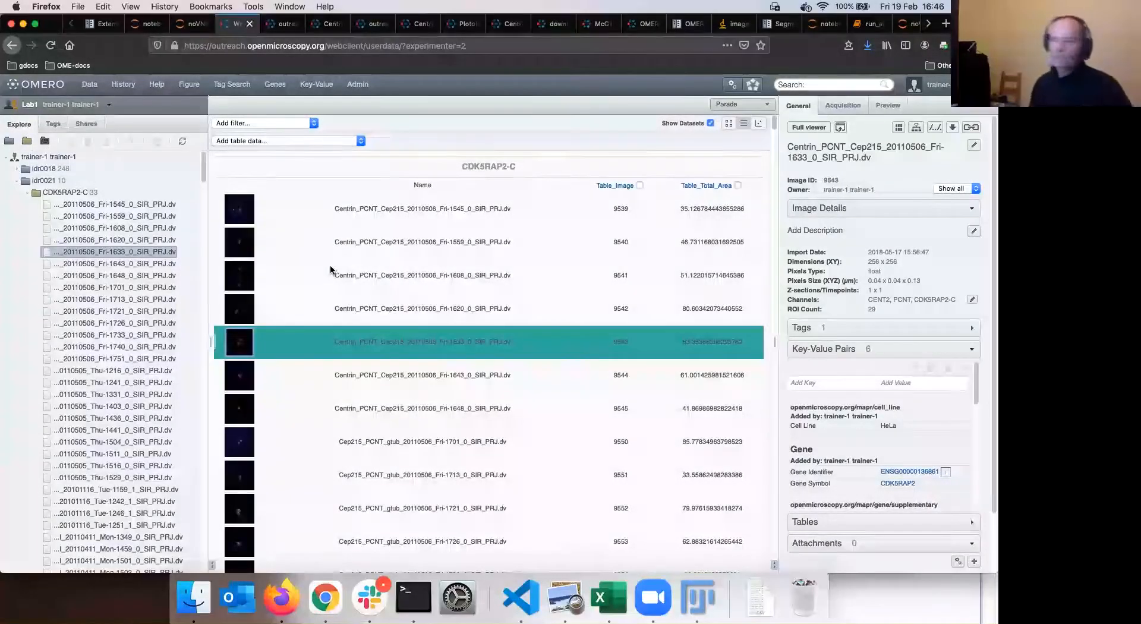
pyautogui.click(330, 141)
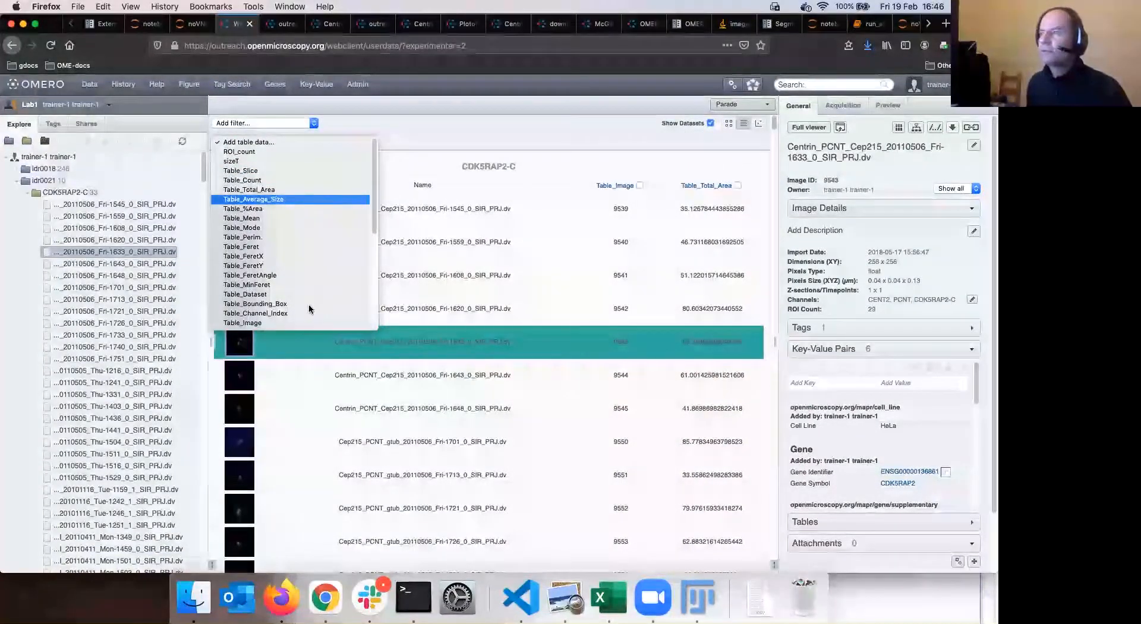
pyautogui.click(317, 232)
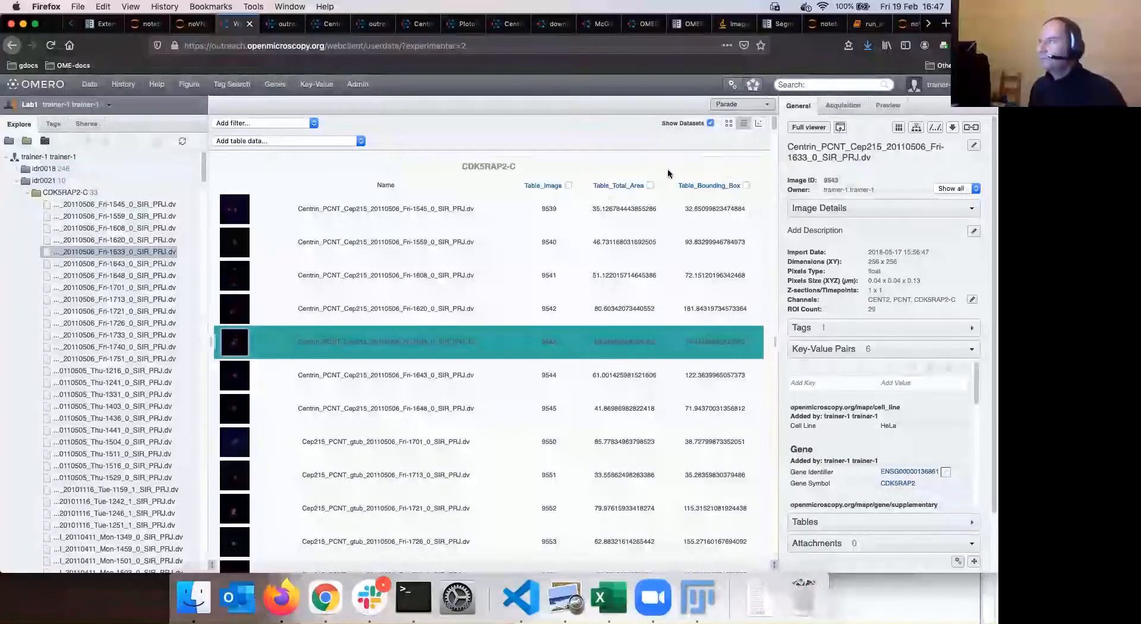
# Turn on heatmap colouring for the Table_Image, Table_Total_Area and Table_Bounding_Box columns of the CDK5RAP2-C dataset.
pyautogui.click(569, 186)
pyautogui.click(650, 185)
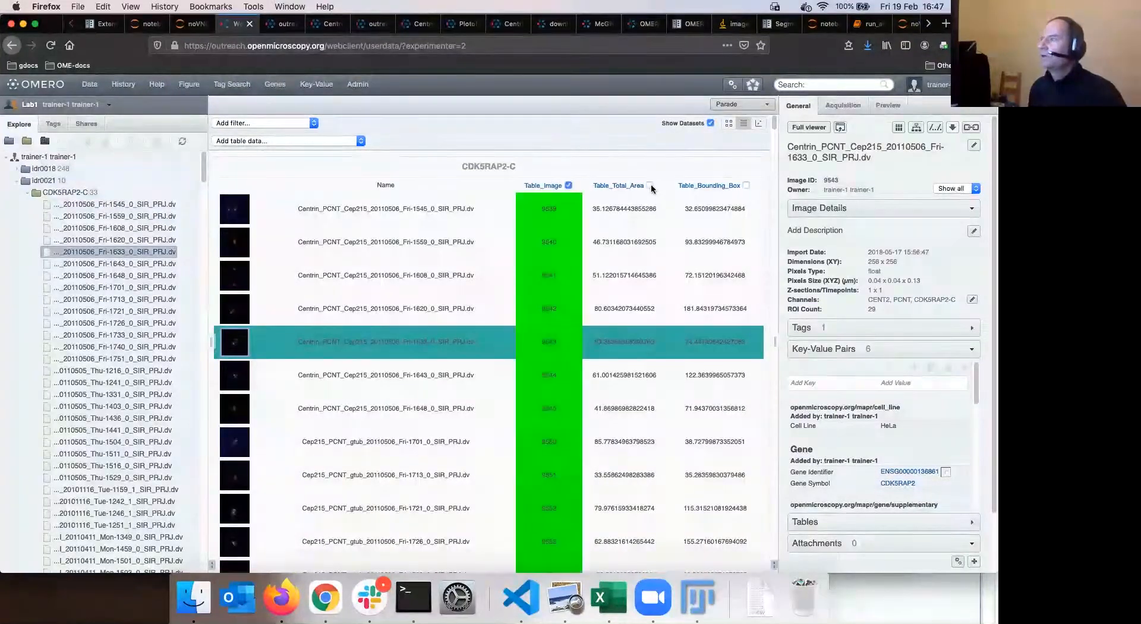
pyautogui.click(747, 186)
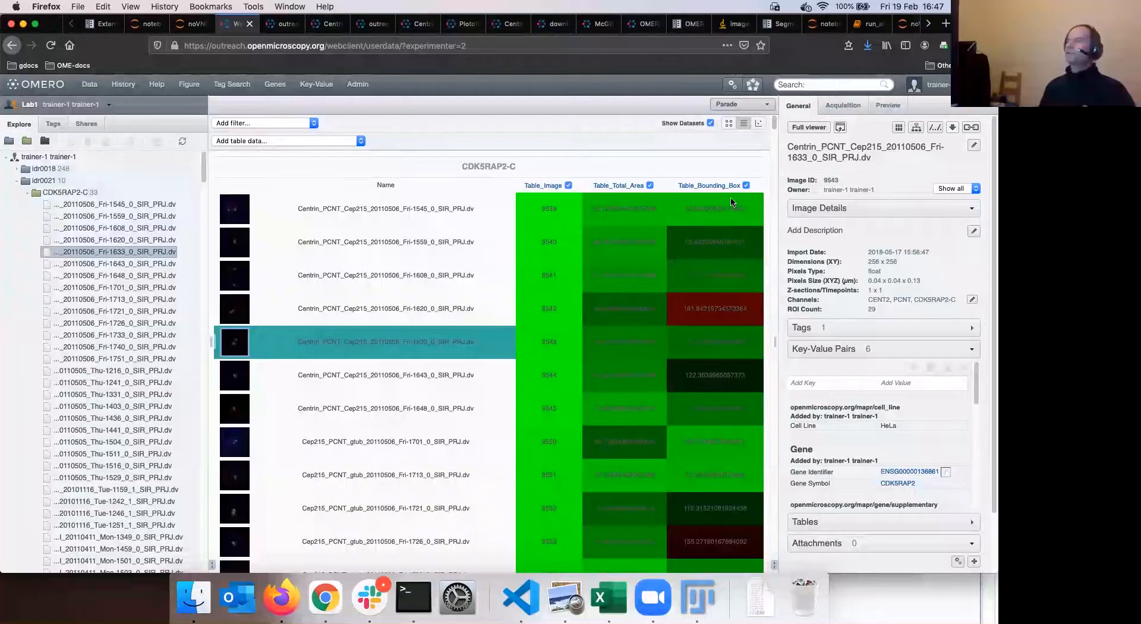
# Sort the images by Table_Total_Area in ascending order and look over the CDK5RAP2-C and CENT2 rows.
pyautogui.click(620, 184)
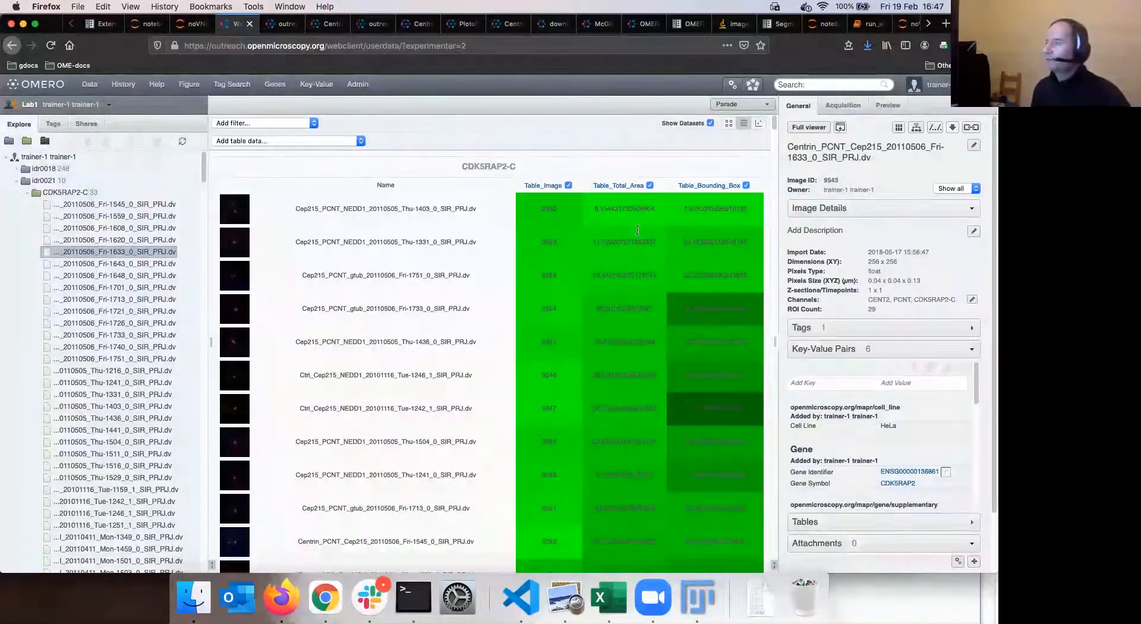
pyautogui.scroll(-15, 637, 250)
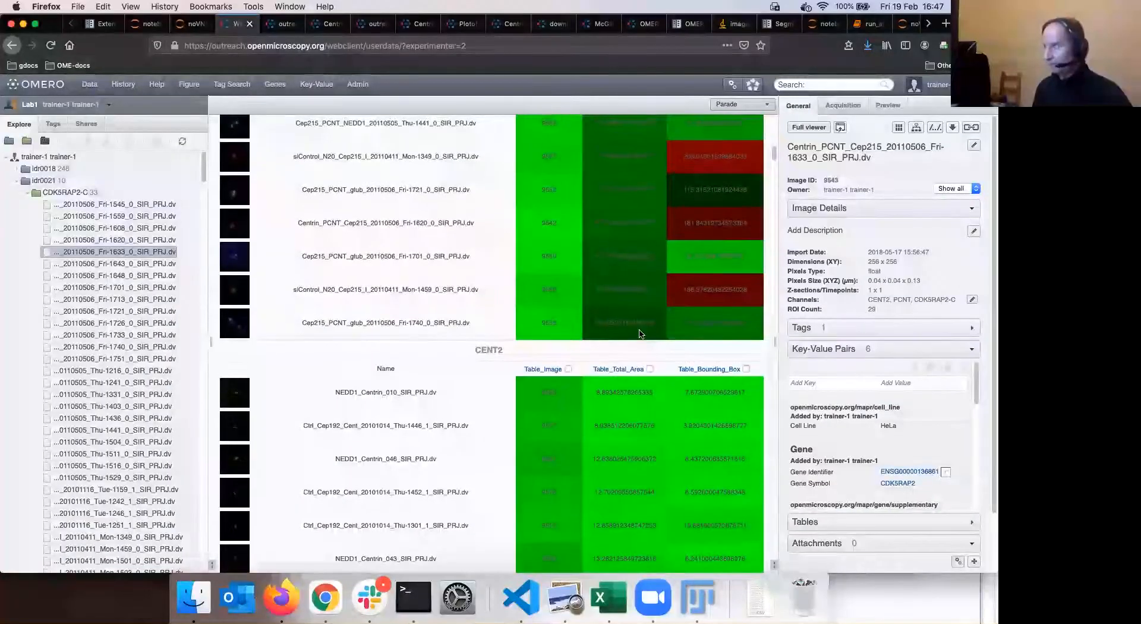
pyautogui.scroll(12, 641, 333)
pyautogui.scroll(5, 706, 158)
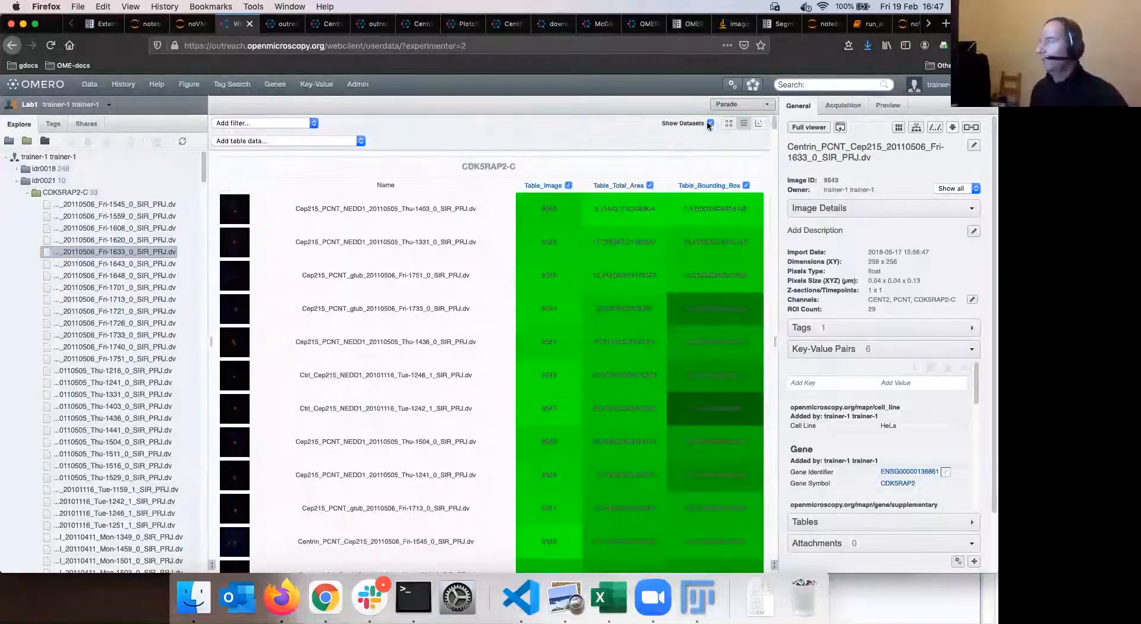
# List all images without dataset grouping, sort them by descending Table_Total_Area, and look over the rows with the largest areas.
pyautogui.click(710, 123)
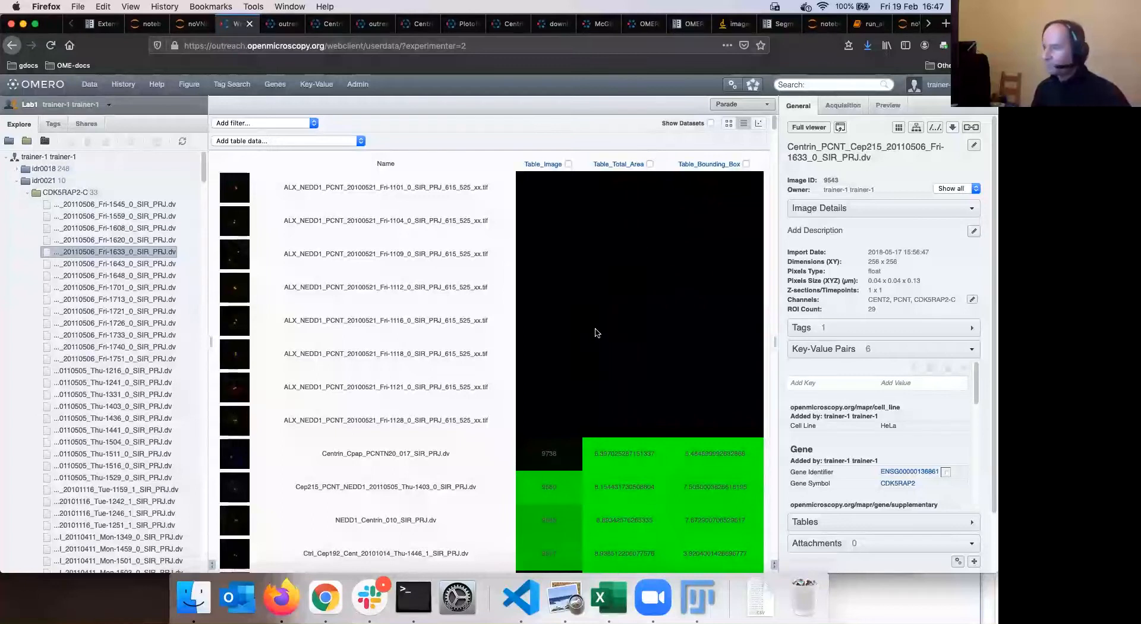
pyautogui.click(619, 163)
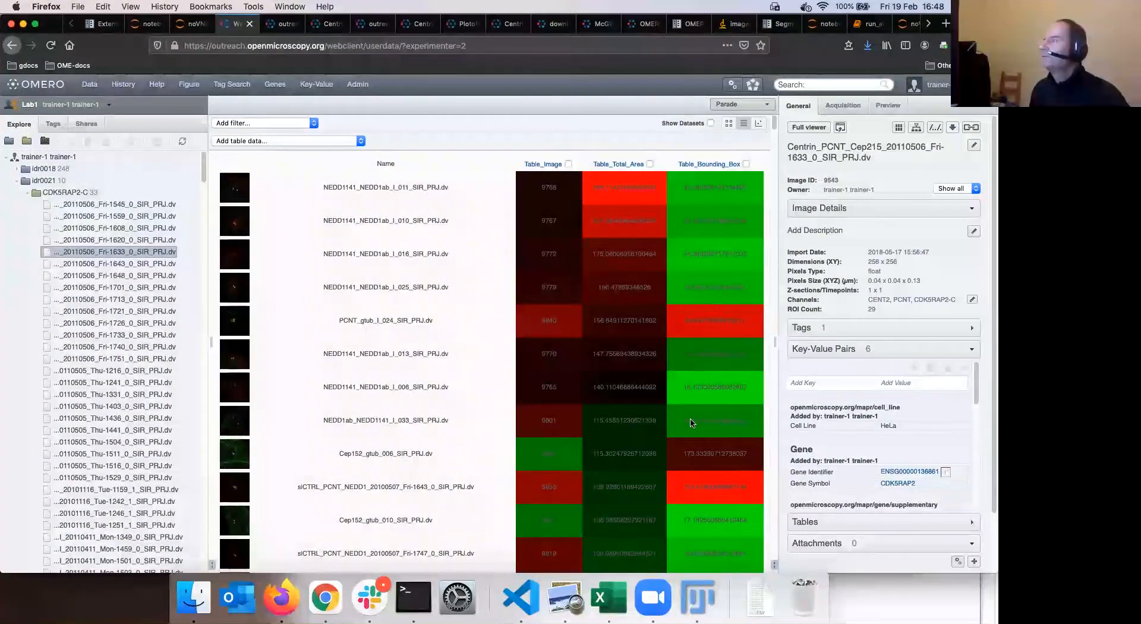
pyautogui.scroll(-3, 694, 370)
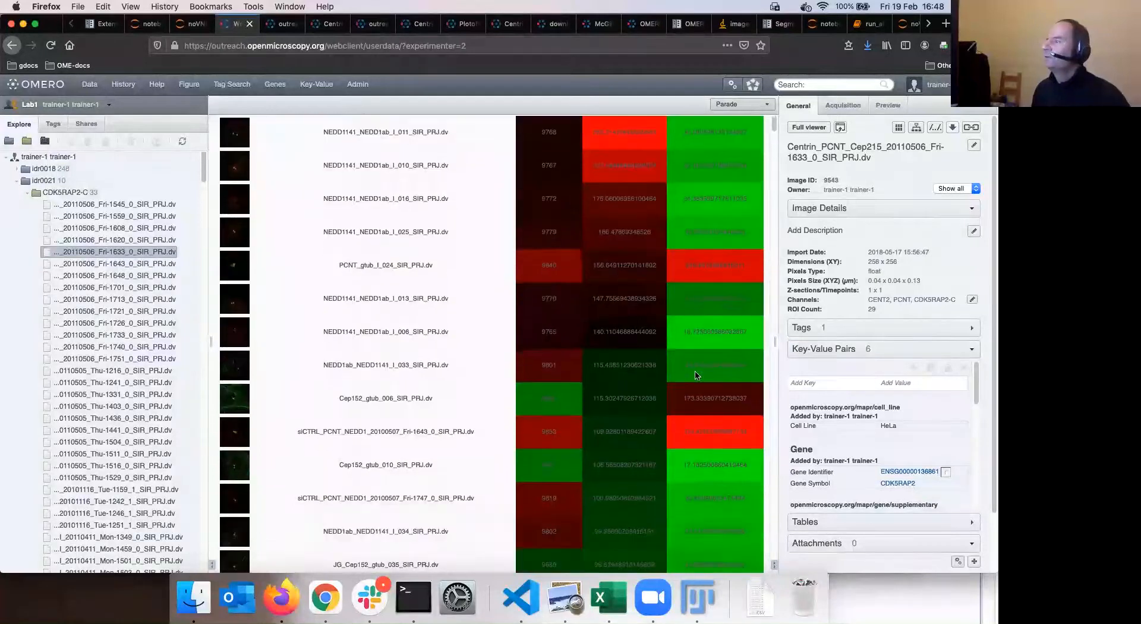
pyautogui.scroll(-1, 697, 374)
pyautogui.scroll(-5, 697, 374)
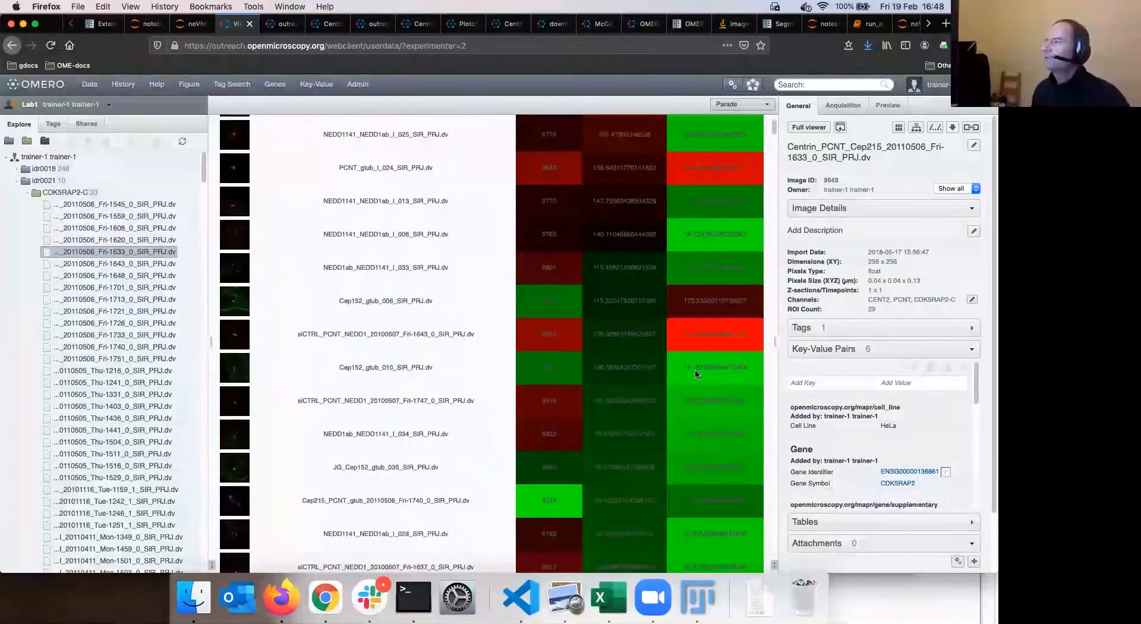
pyautogui.scroll(-10, 703, 273)
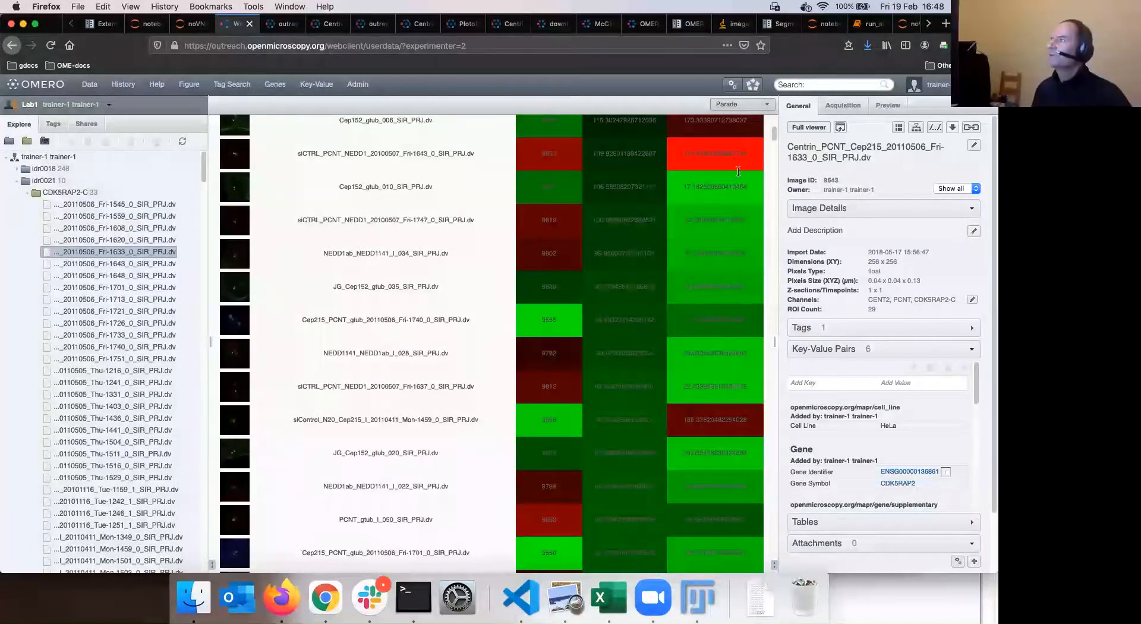
pyautogui.scroll(15, 738, 171)
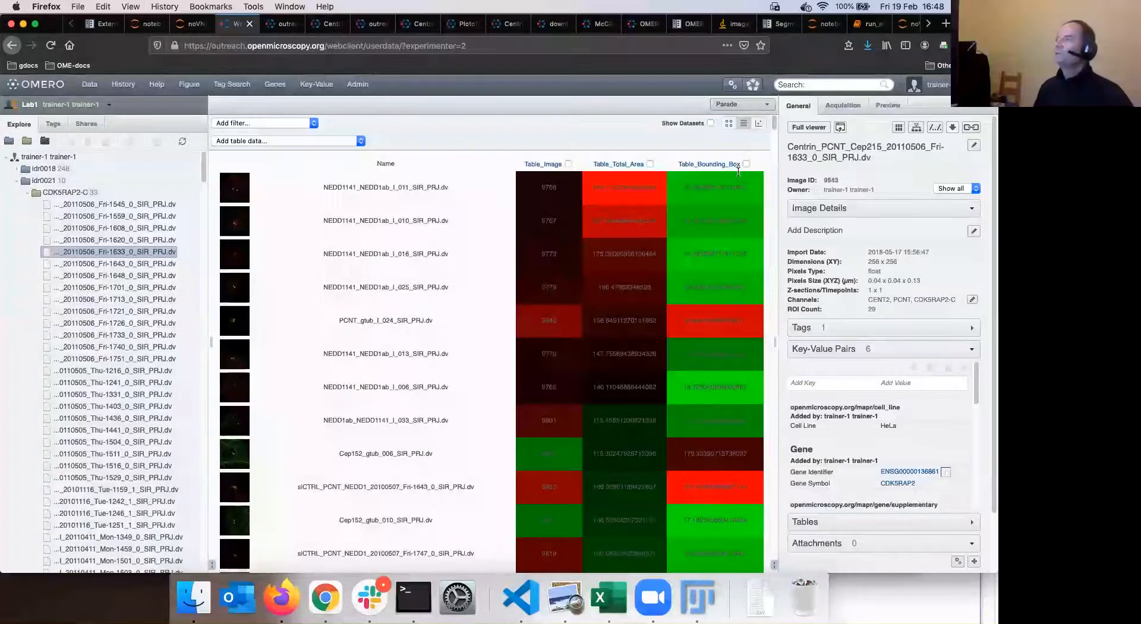
# Display the images as a scatter plot of Table_Total_Area against Table_Bounding_Box on the horizontal axis.
pyautogui.click(760, 127)
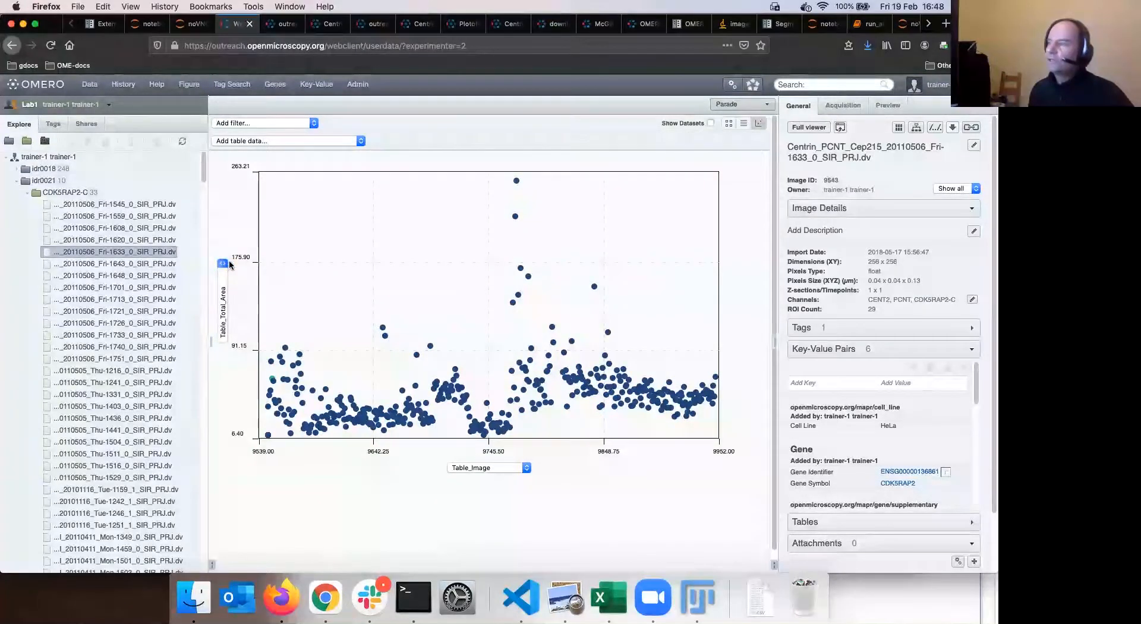
pyautogui.click(526, 469)
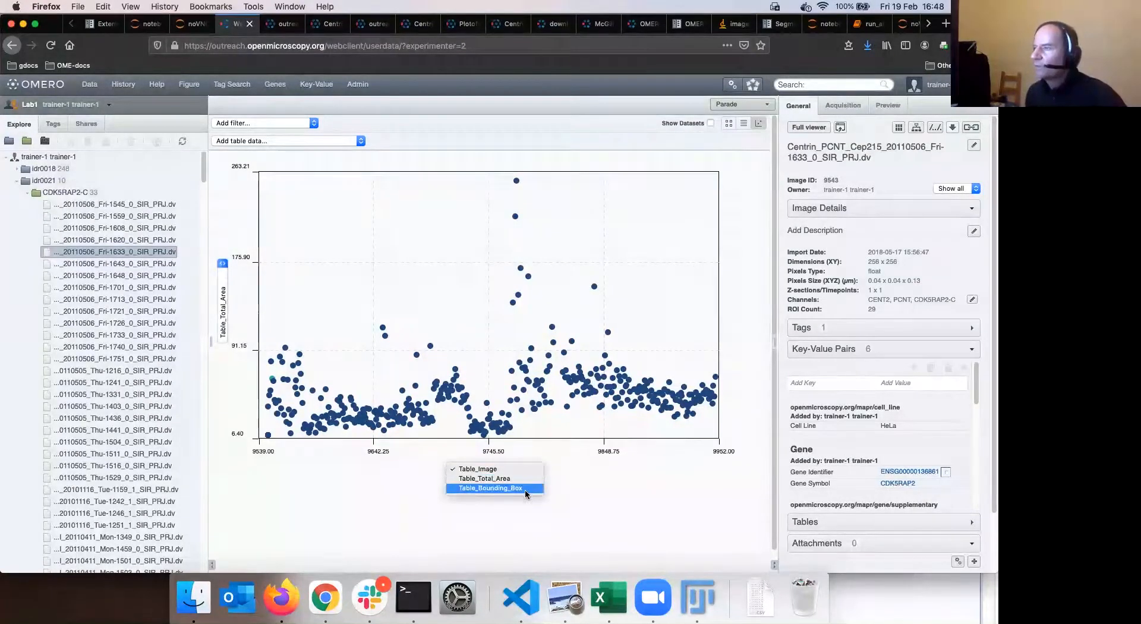
pyautogui.click(526, 488)
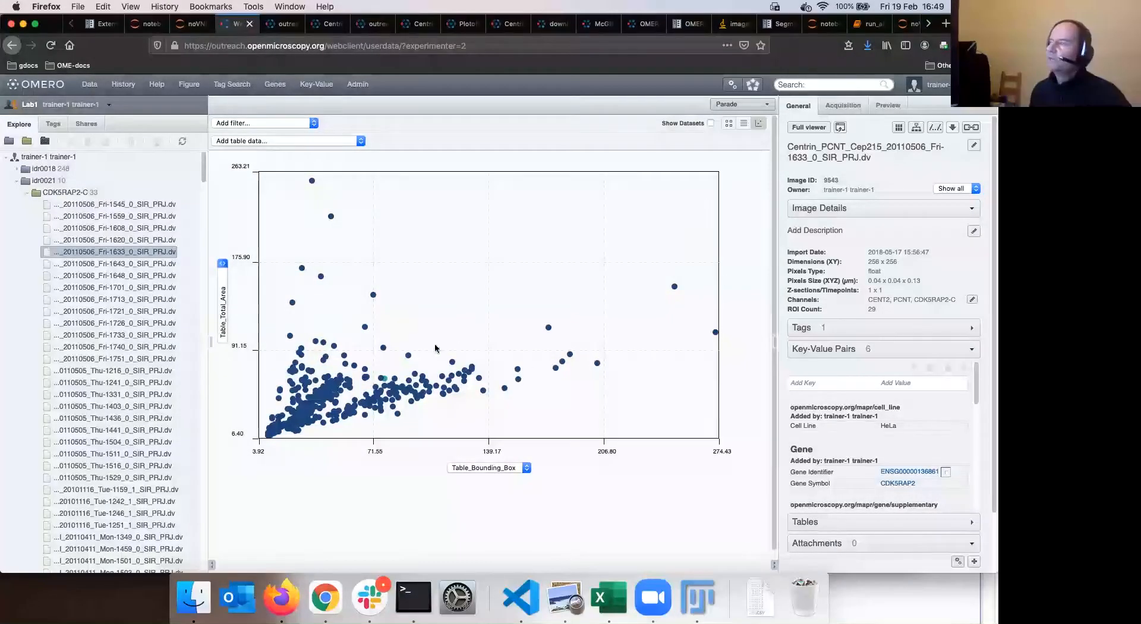
# Open the two images with the highest Table_Bounding_Box values from the plot in the full viewer and show the first image's ROIs.
pyautogui.moveTo(655, 257); pyautogui.dragTo(742, 373)
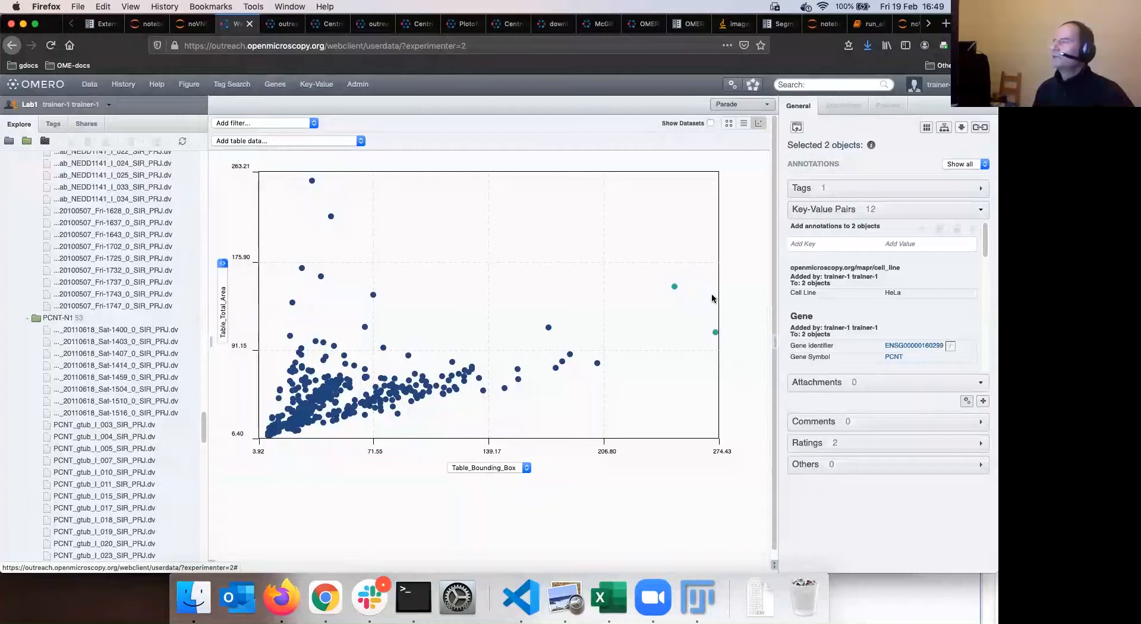
pyautogui.click(796, 127)
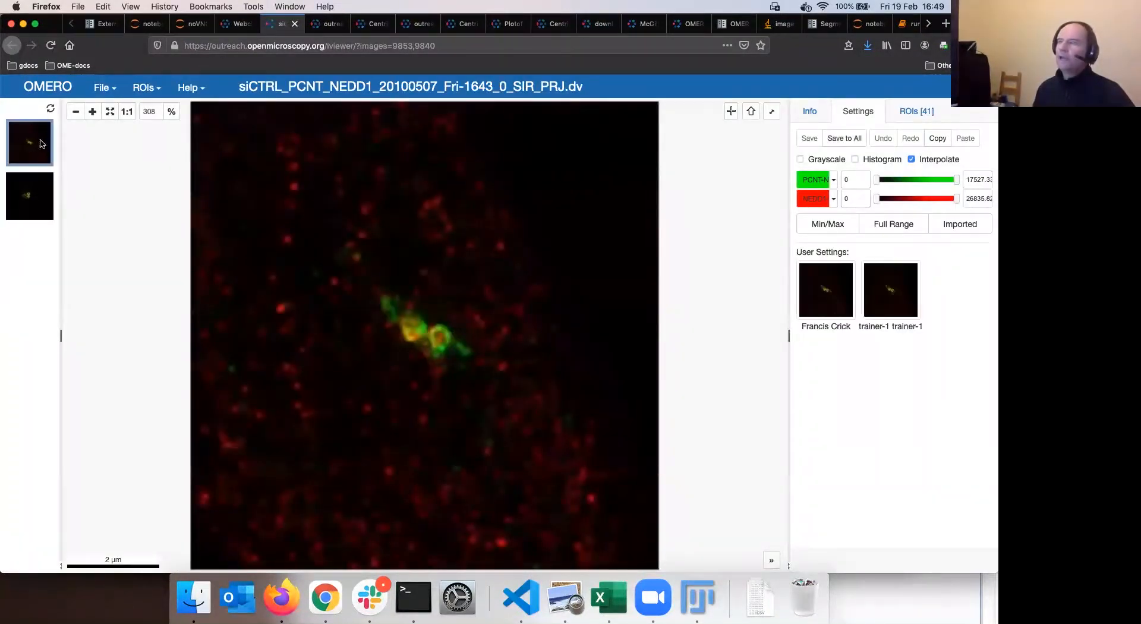
pyautogui.click(918, 118)
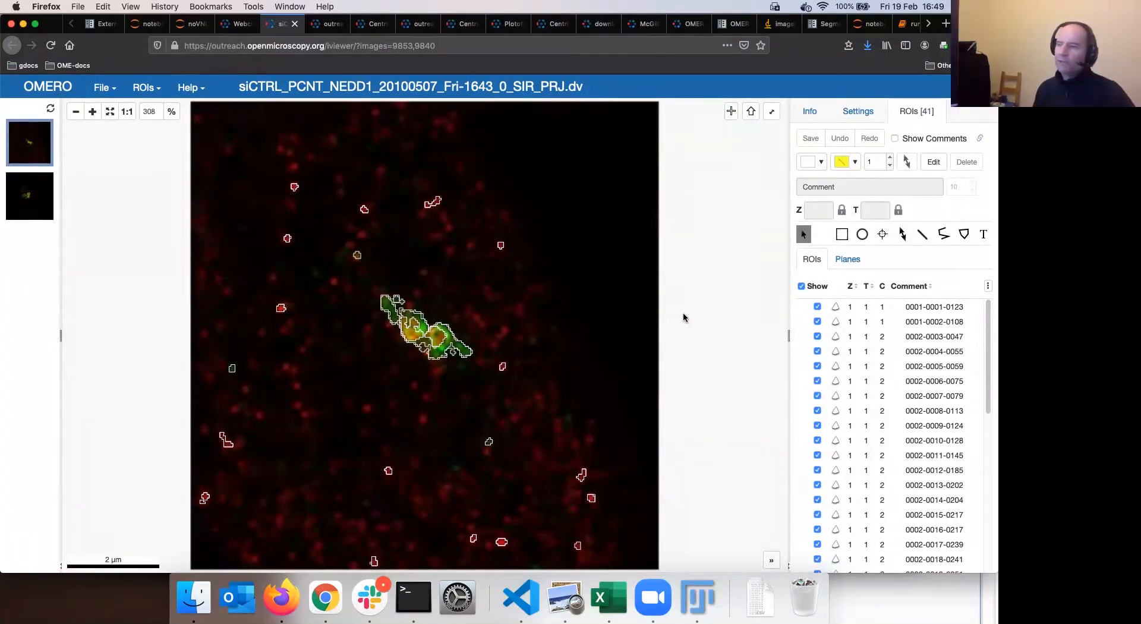
pyautogui.click(463, 352)
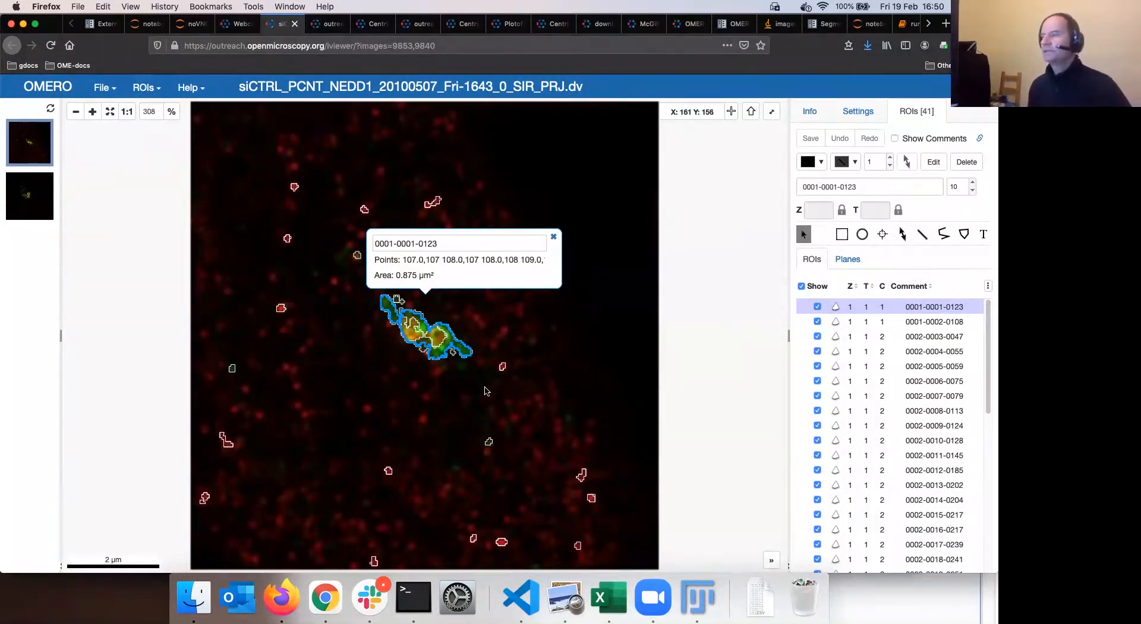
pyautogui.scroll(2, 485, 391)
pyautogui.scroll(5, 574, 381)
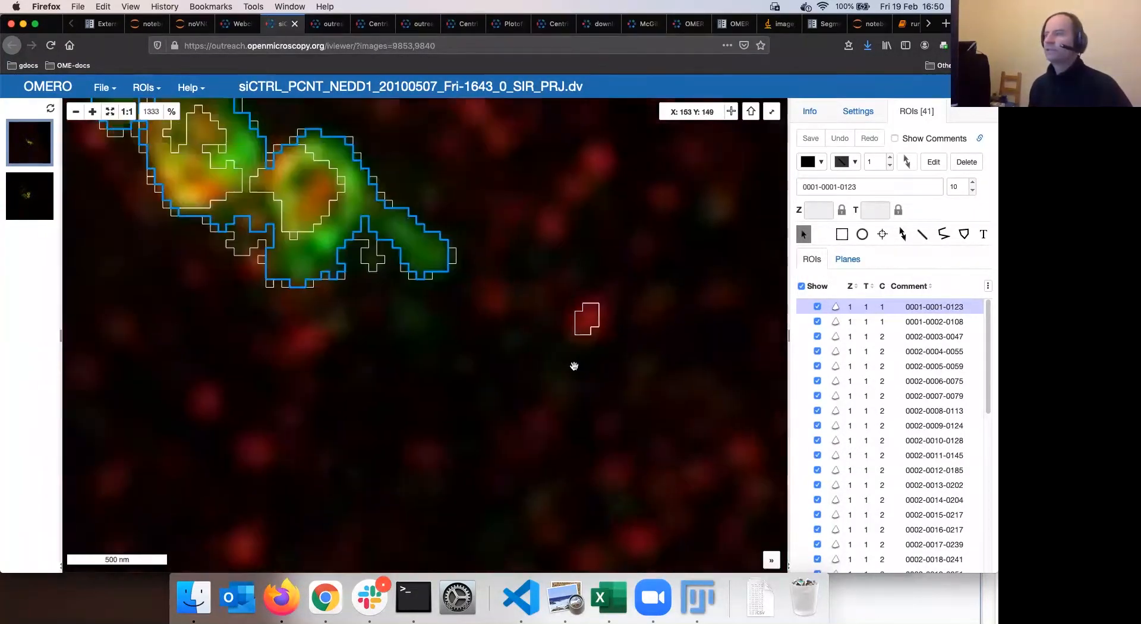
pyautogui.scroll(4, 569, 301)
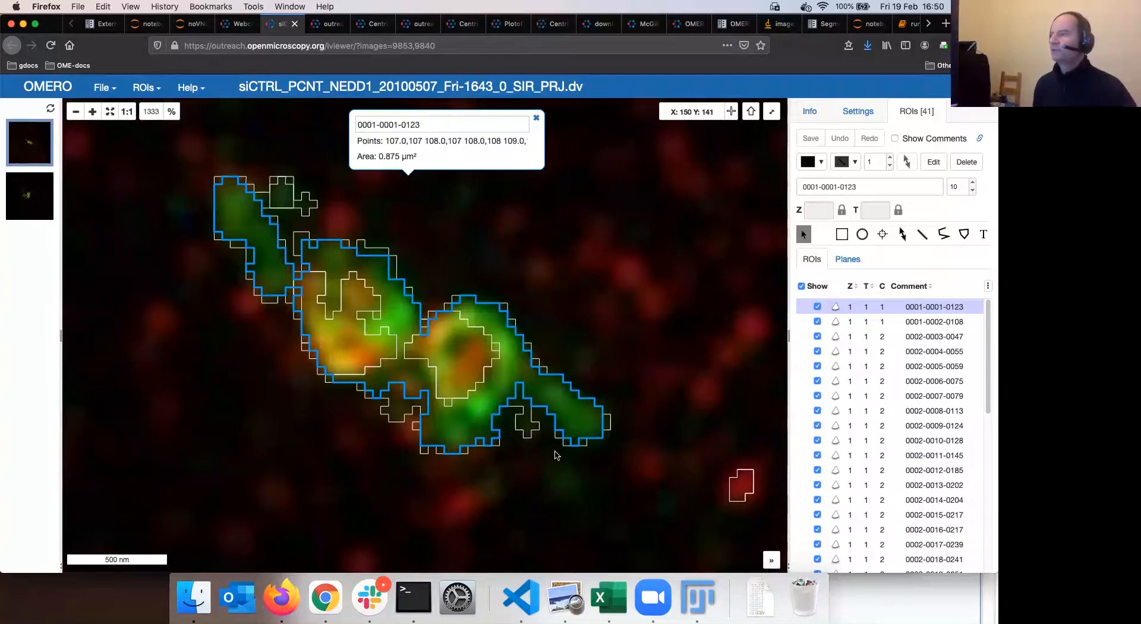
# Return from the image viewer to the data browser and select the idr0021 project to show its attachments.
pyautogui.moveTo(256, 437); pyautogui.dragTo(240, 443)
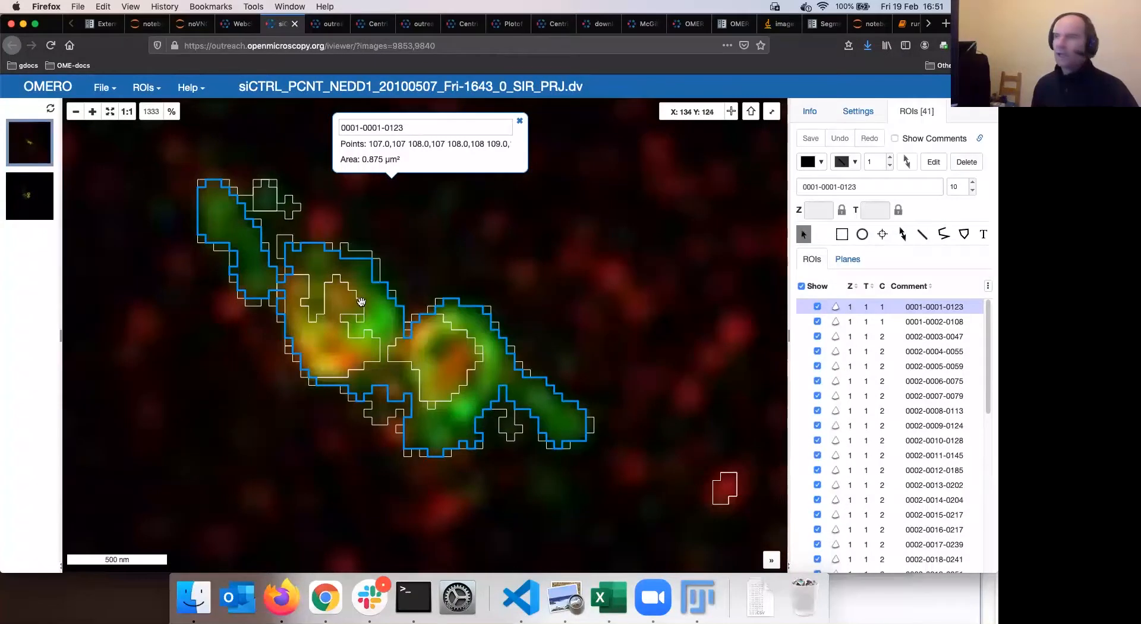
pyautogui.click(238, 27)
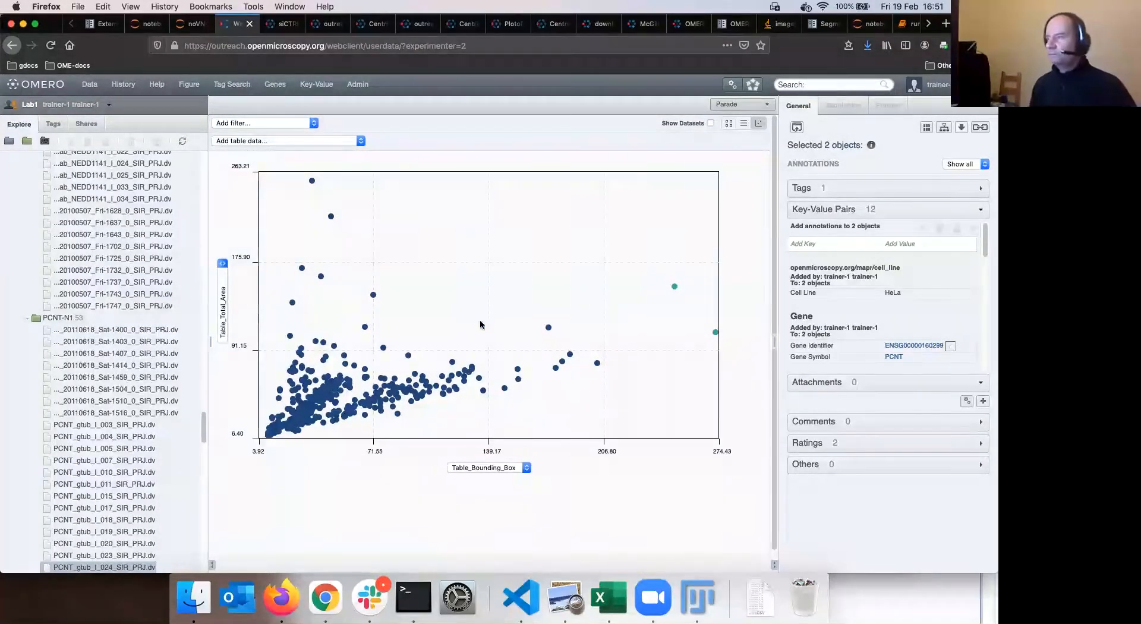
pyautogui.scroll(8, 68, 294)
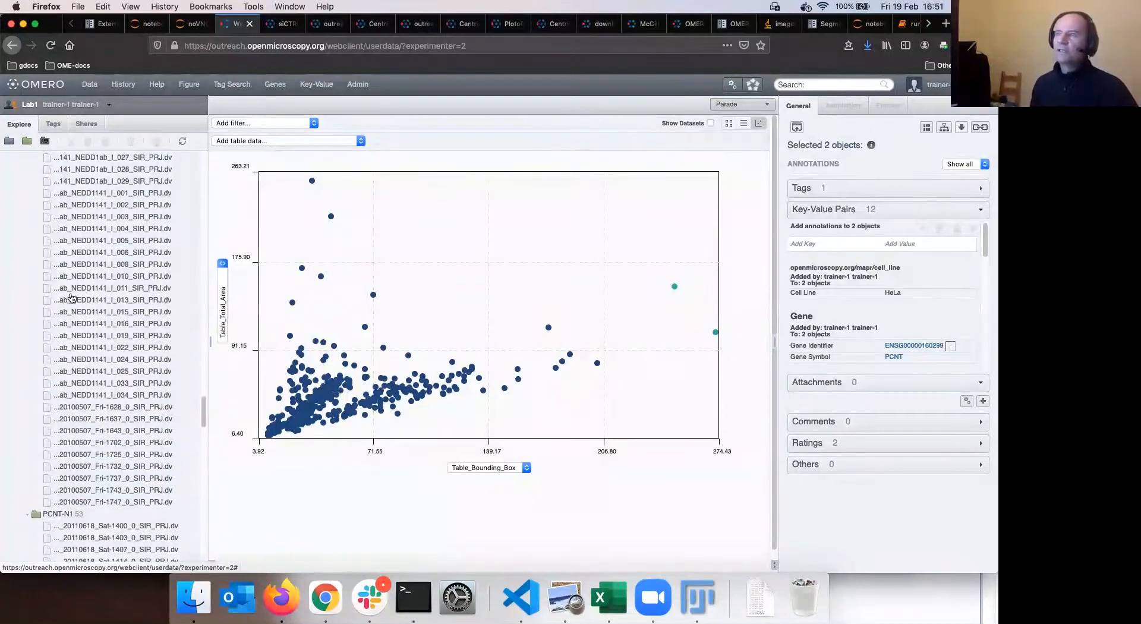
pyautogui.scroll(10, 69, 295)
pyautogui.scroll(10, 69, 294)
pyautogui.scroll(15, 69, 294)
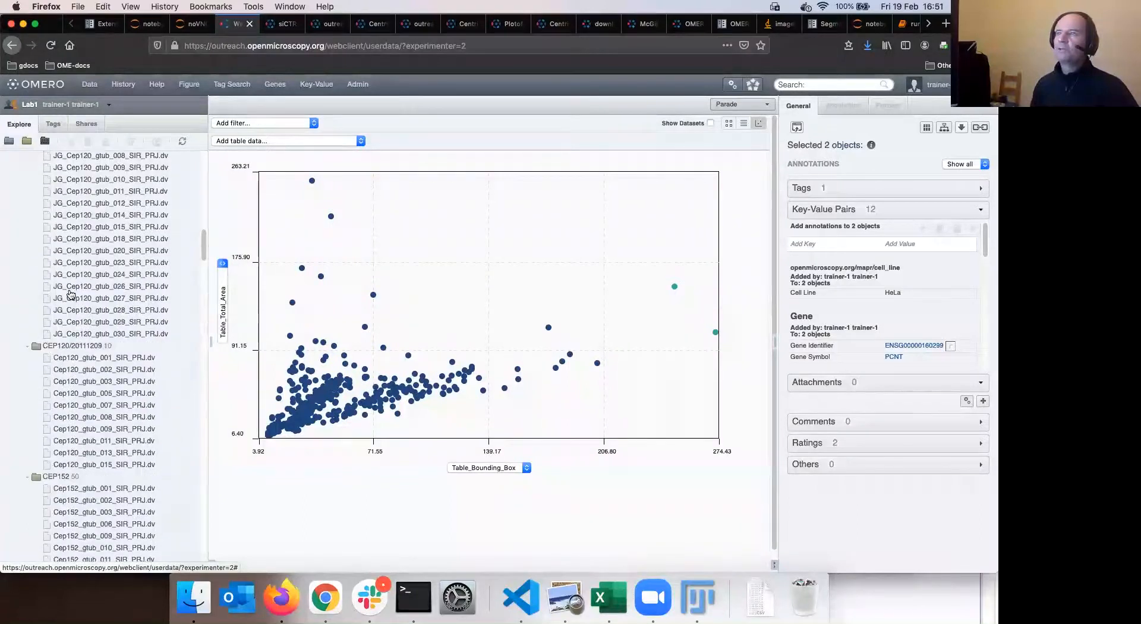
pyautogui.click(18, 182)
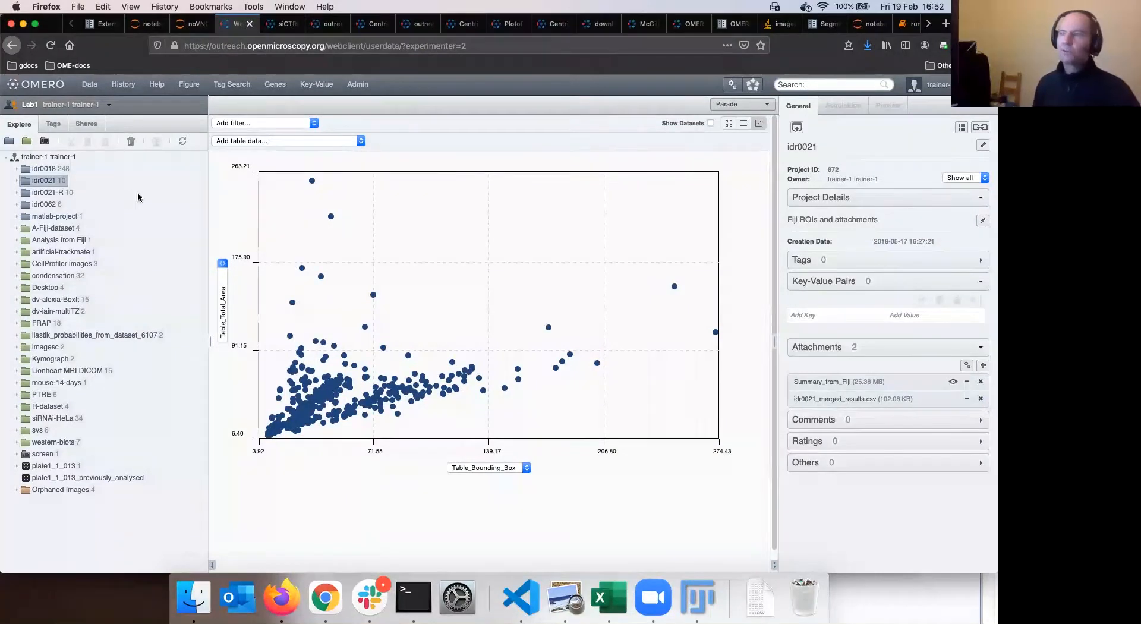
# Look through the list of available groups and their members, and close it without switching.
pyautogui.click(25, 108)
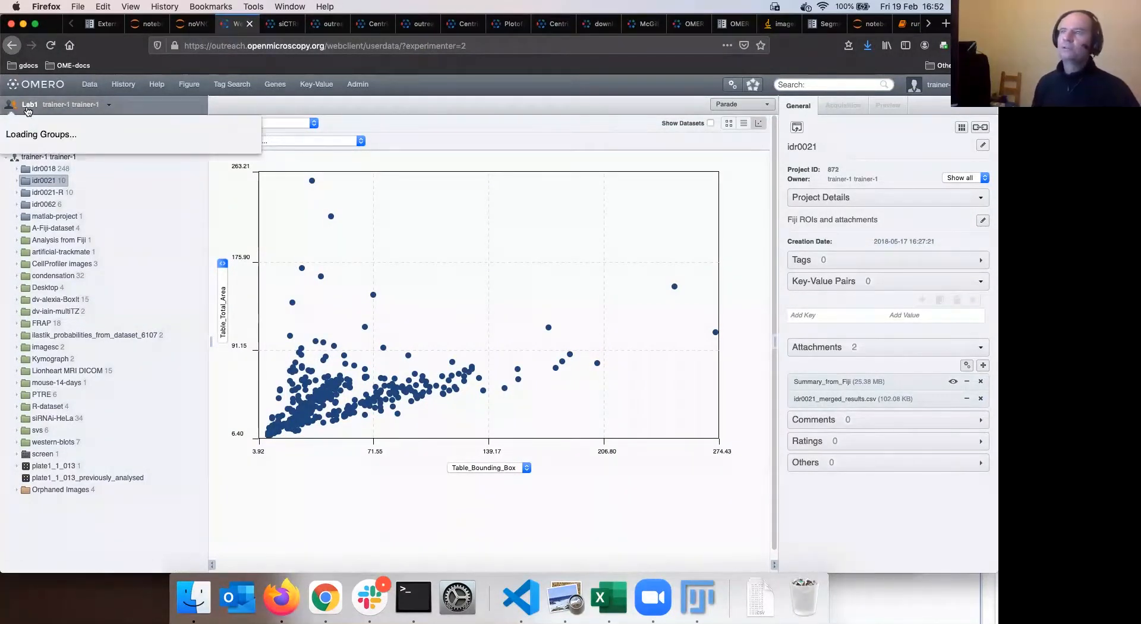
pyautogui.scroll(-10, 212, 234)
pyautogui.scroll(-5, 213, 234)
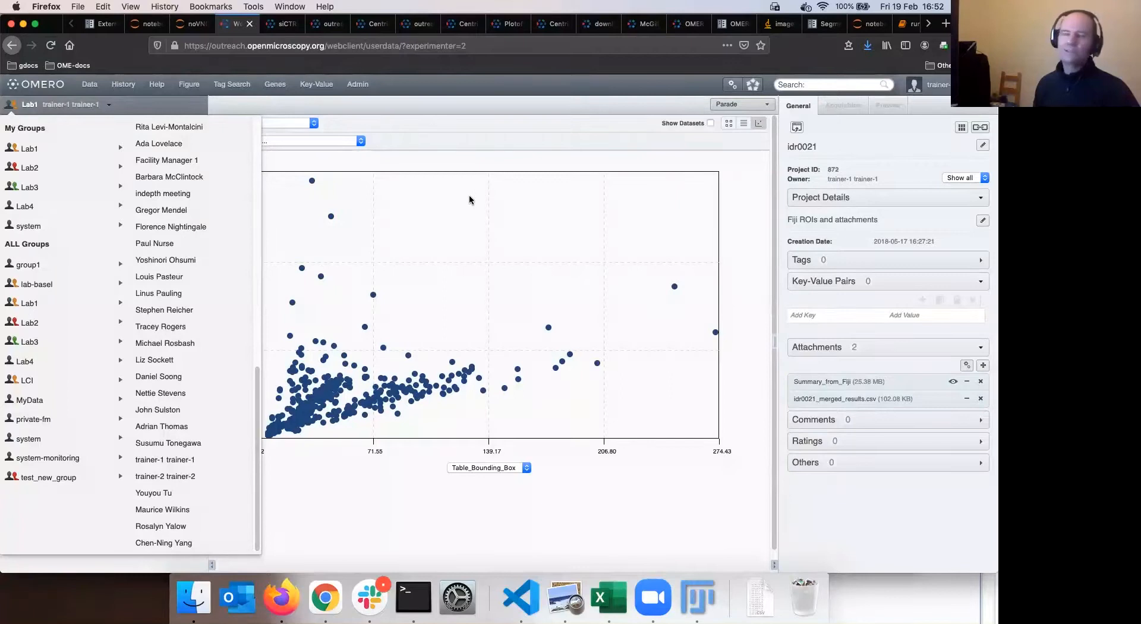
pyautogui.scroll(10, 178, 193)
pyautogui.scroll(-10, 169, 163)
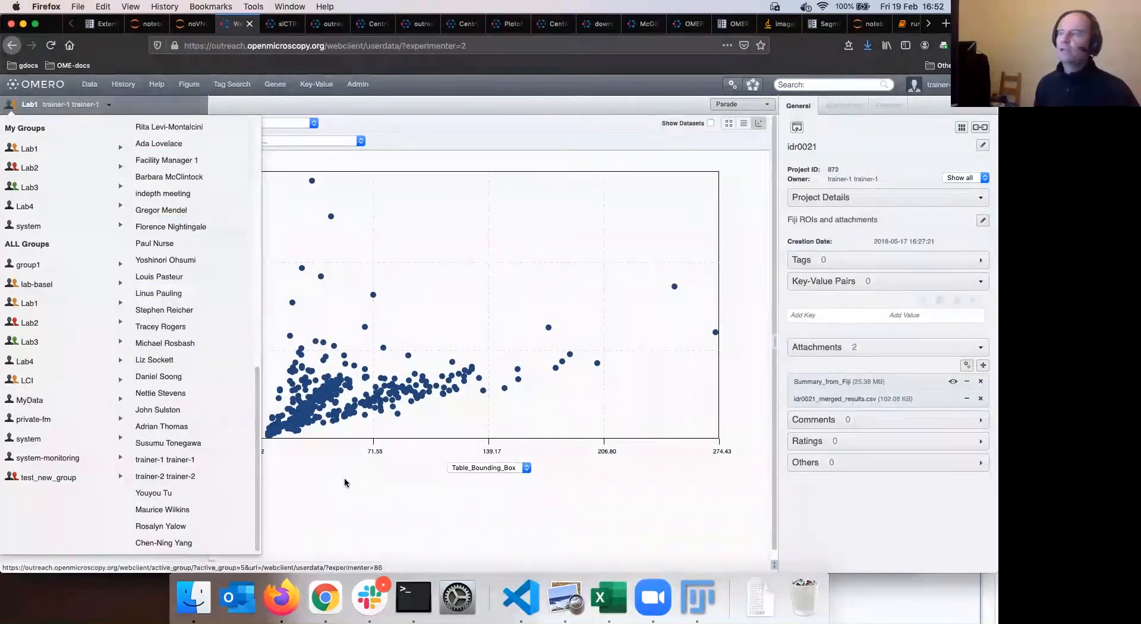
pyautogui.click(56, 105)
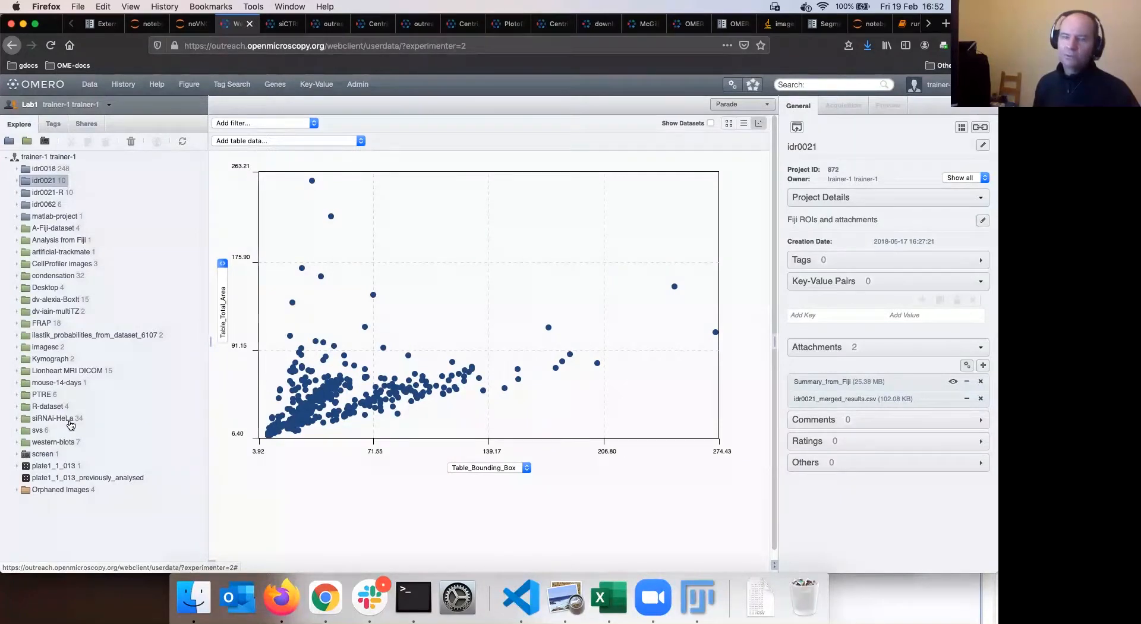
# Select the plate plate1_1_013_previously_analysed and display its wells as Thumbnails.
pyautogui.click(67, 478)
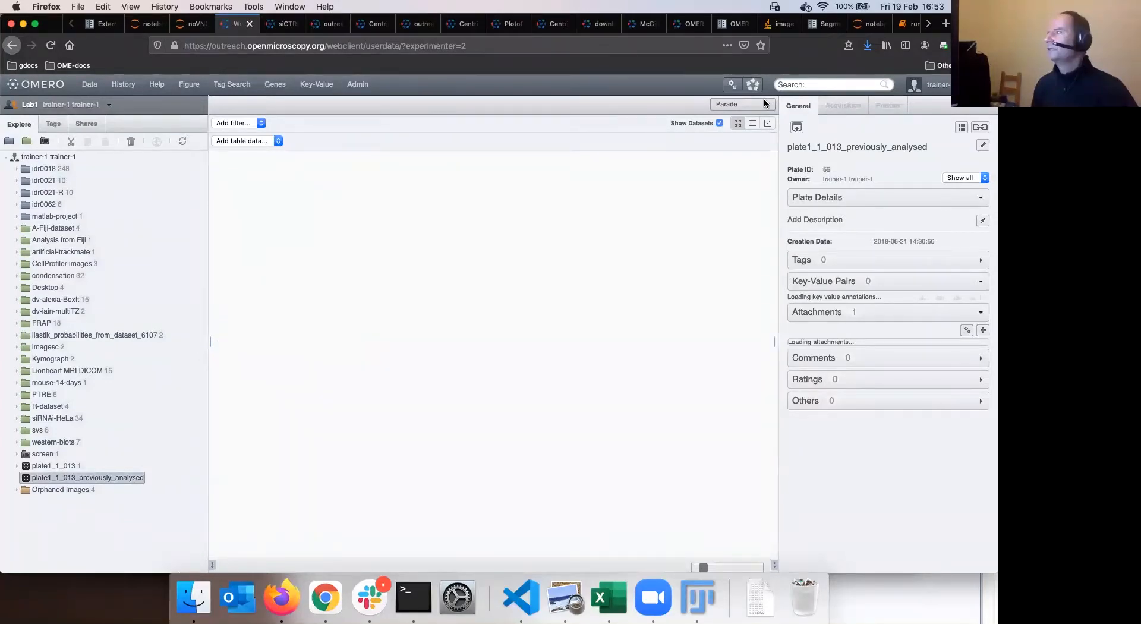
pyautogui.click(764, 103)
pyautogui.click(737, 115)
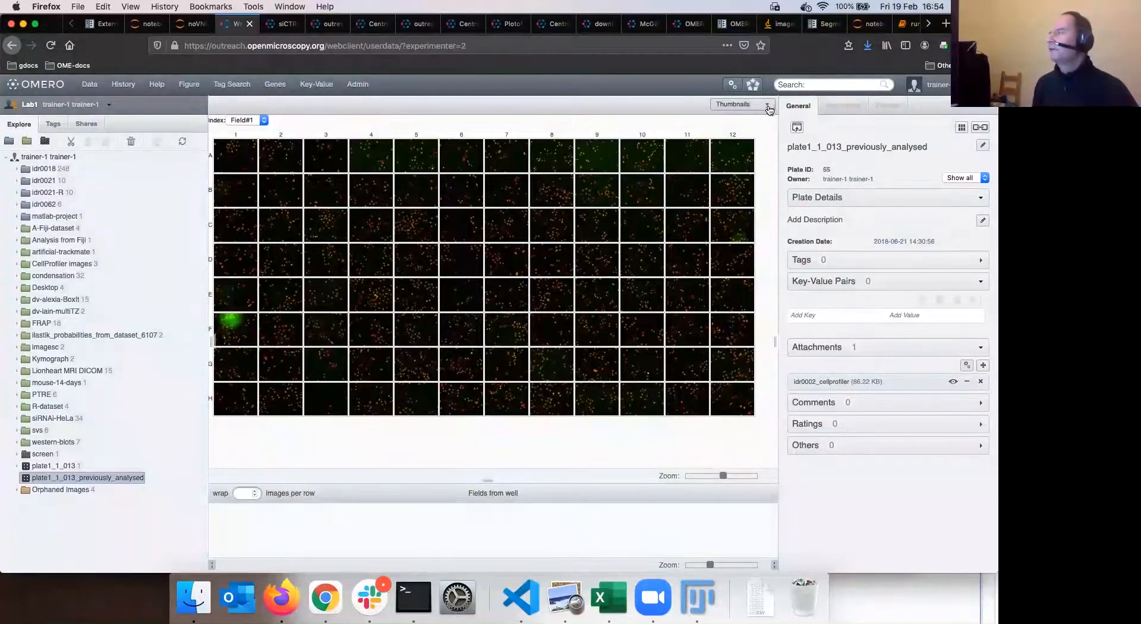
# Examine the key-value pairs and all table measurements of well A3, from ImageNumber through to Cell_Count.
pyautogui.click(321, 165)
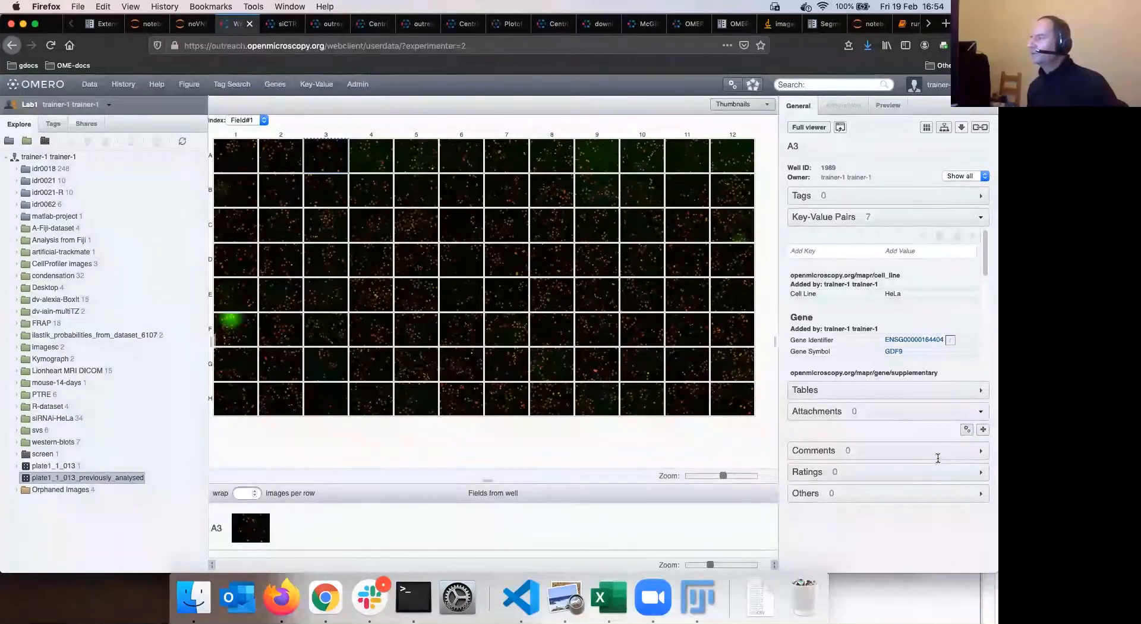
pyautogui.scroll(-5, 938, 458)
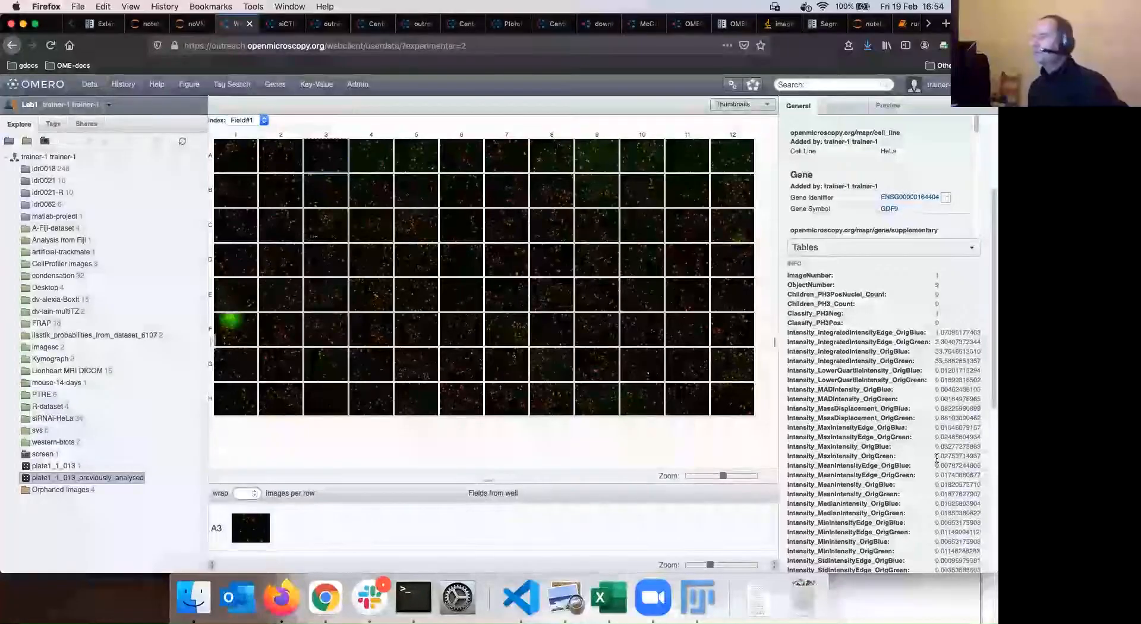
pyautogui.scroll(-5, 938, 458)
pyautogui.scroll(-4, 933, 427)
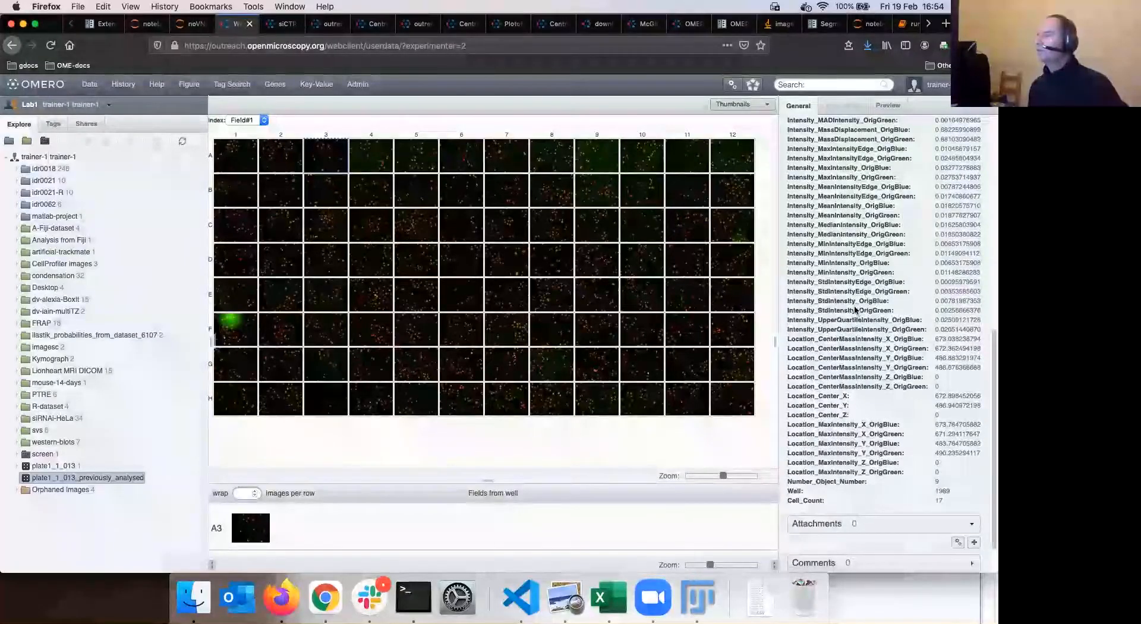
pyautogui.scroll(10, 851, 297)
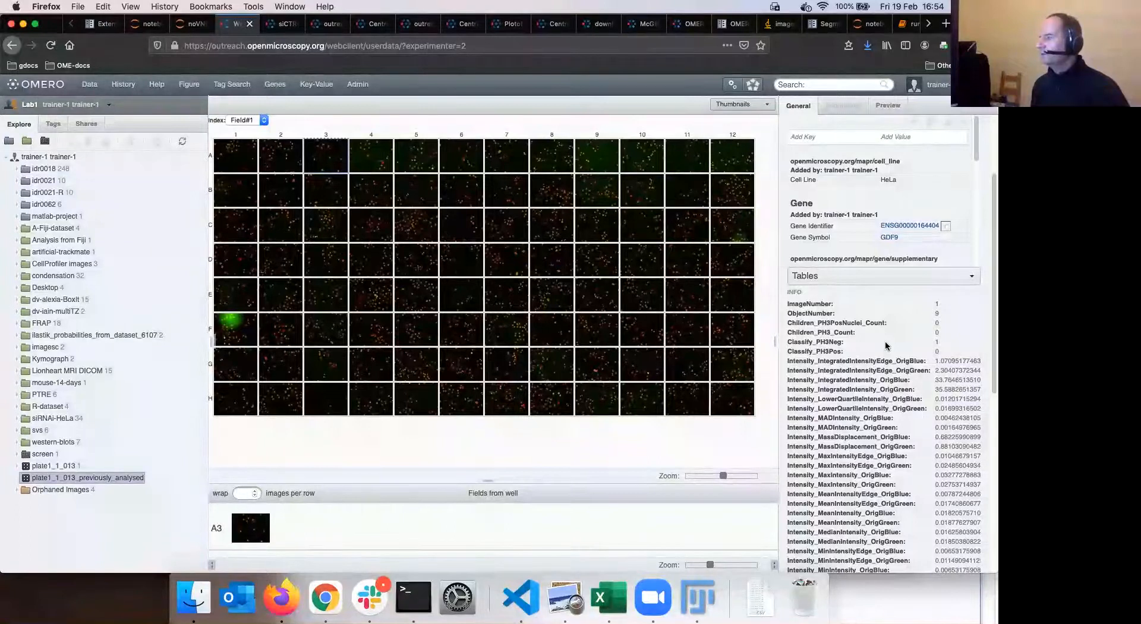
pyautogui.scroll(-3, 913, 347)
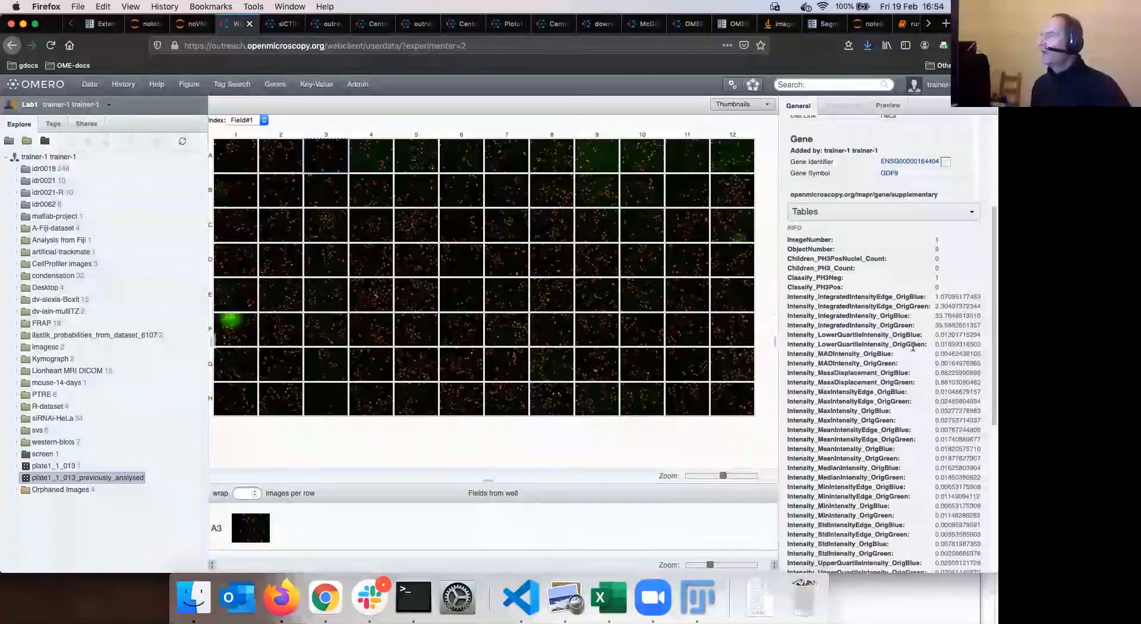
pyautogui.scroll(-9, 866, 362)
pyautogui.scroll(-3, 864, 361)
pyautogui.scroll(3, 864, 362)
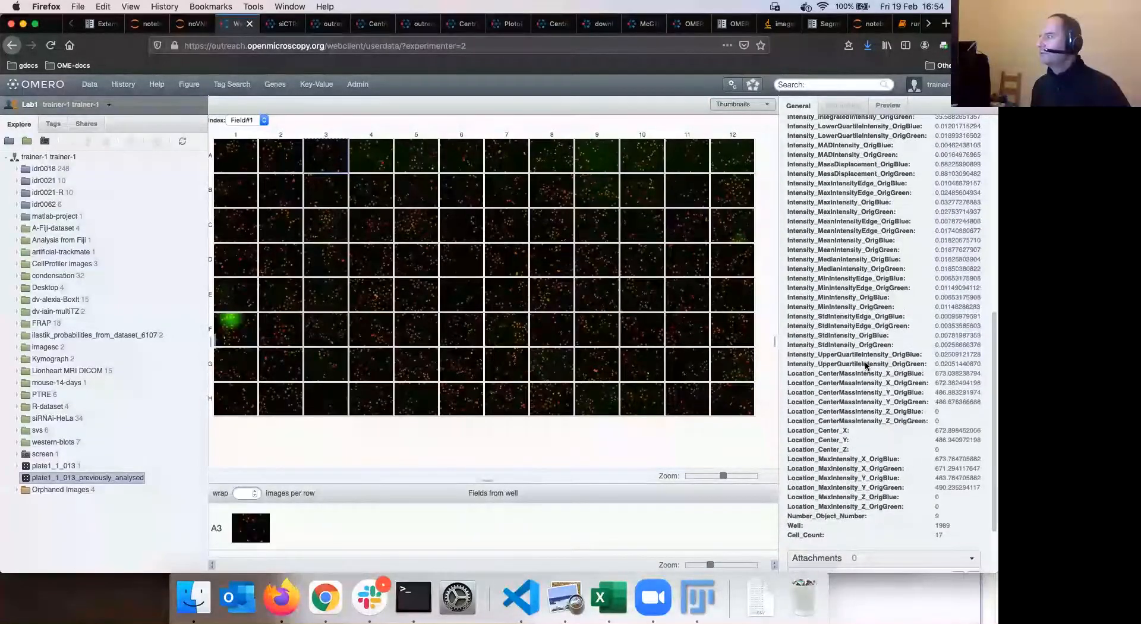
pyautogui.scroll(7, 865, 365)
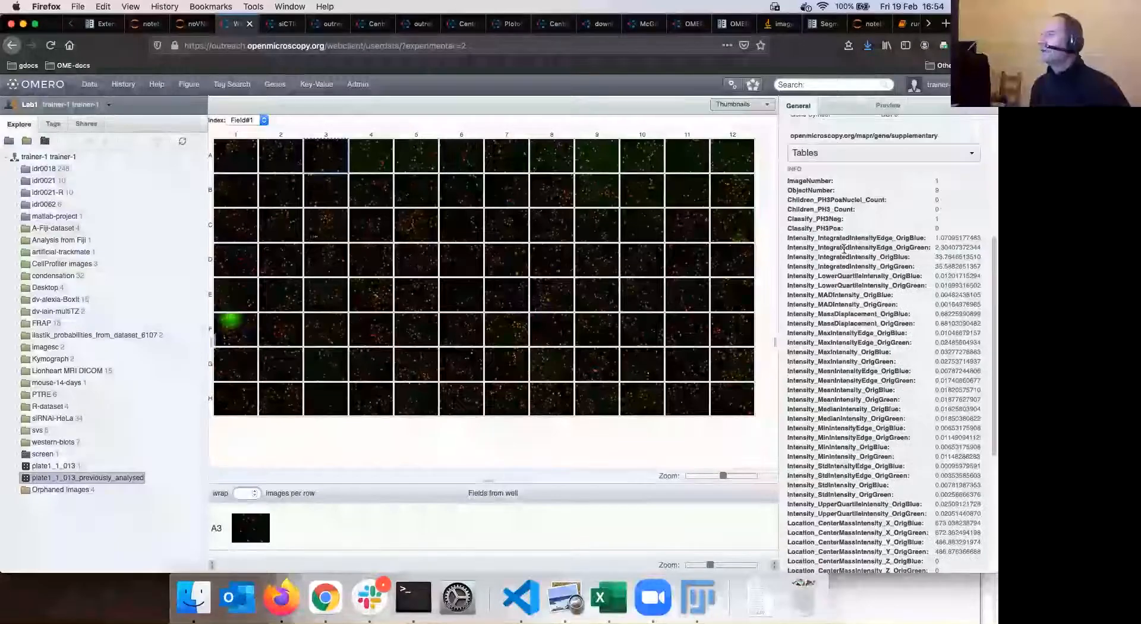
pyautogui.scroll(1, 843, 249)
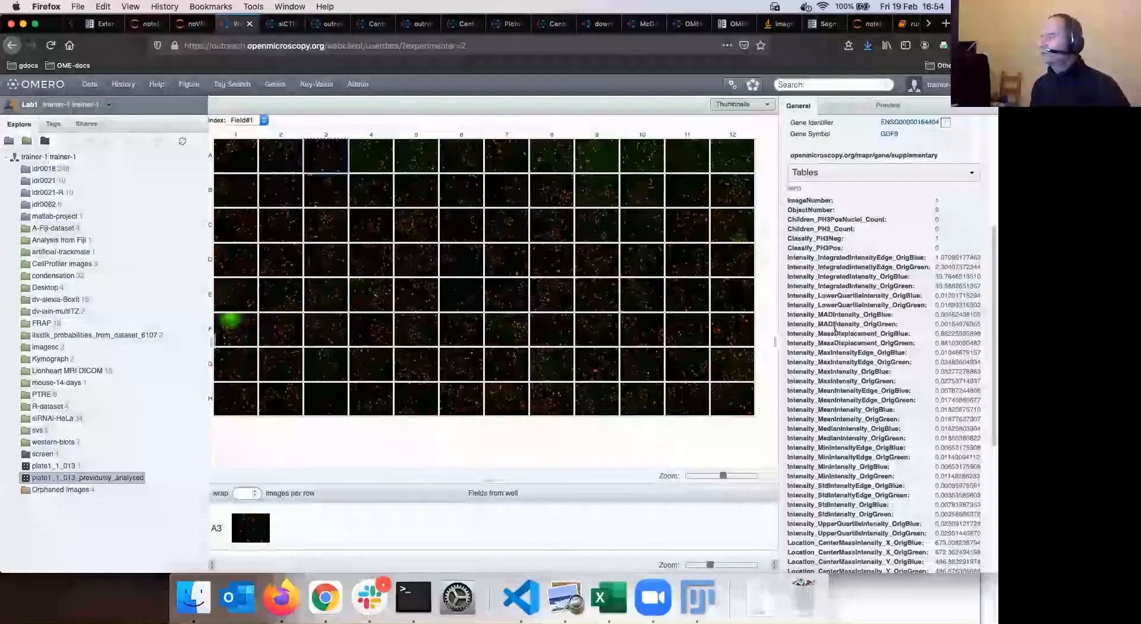
pyautogui.scroll(7, 834, 326)
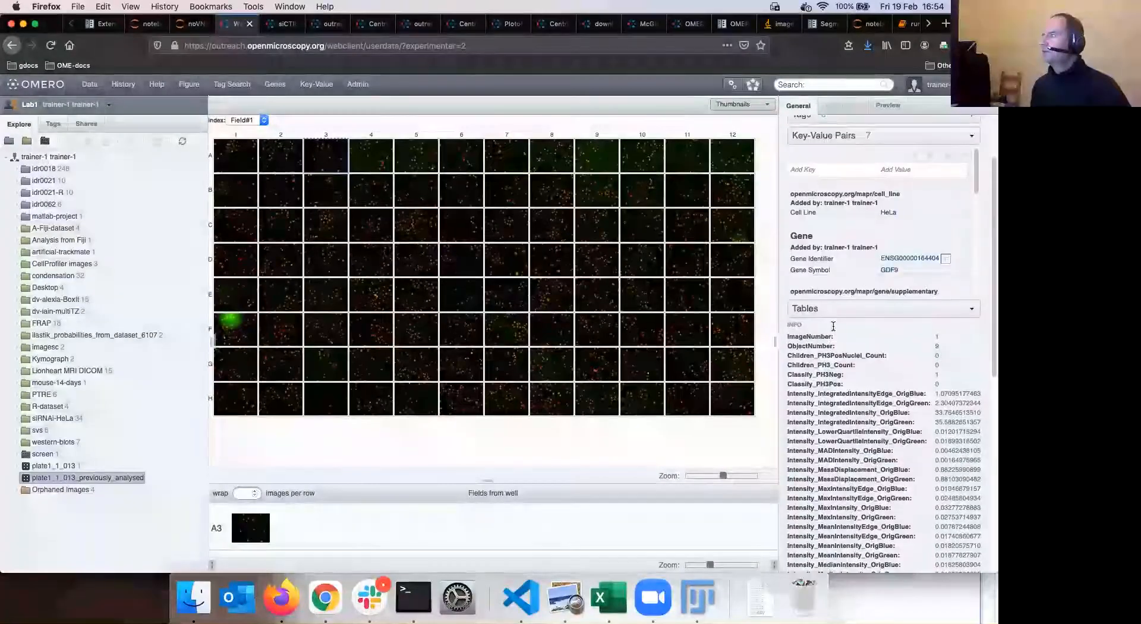
pyautogui.scroll(4, 833, 326)
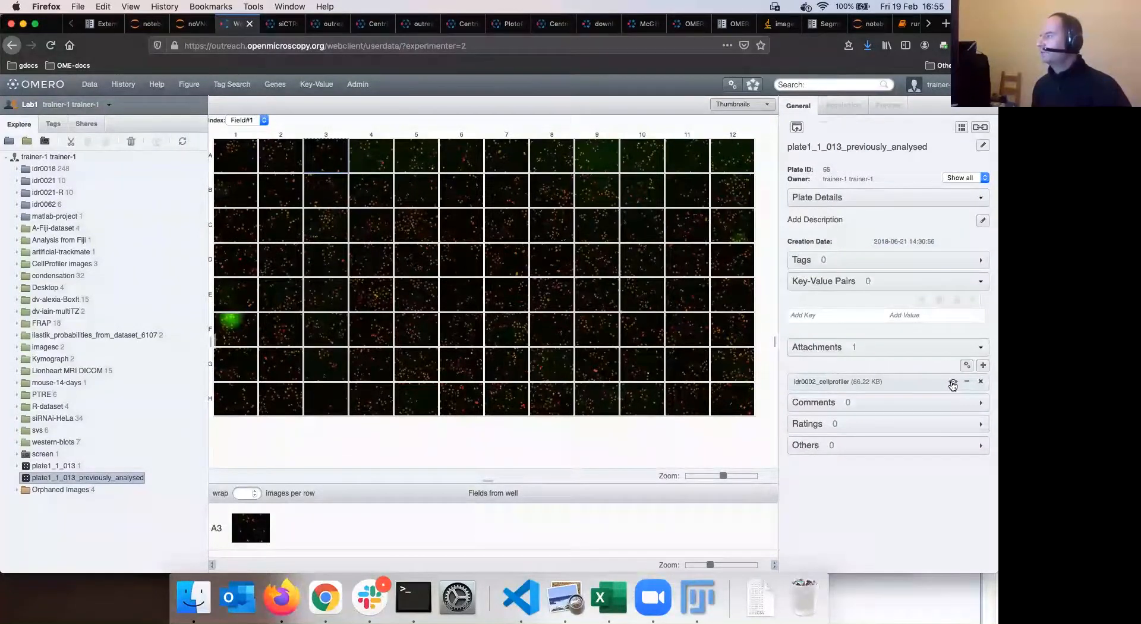
# View the rows of the plate's attached idr0002_cellprofiler table and return to the data browser.
pyautogui.click(953, 383)
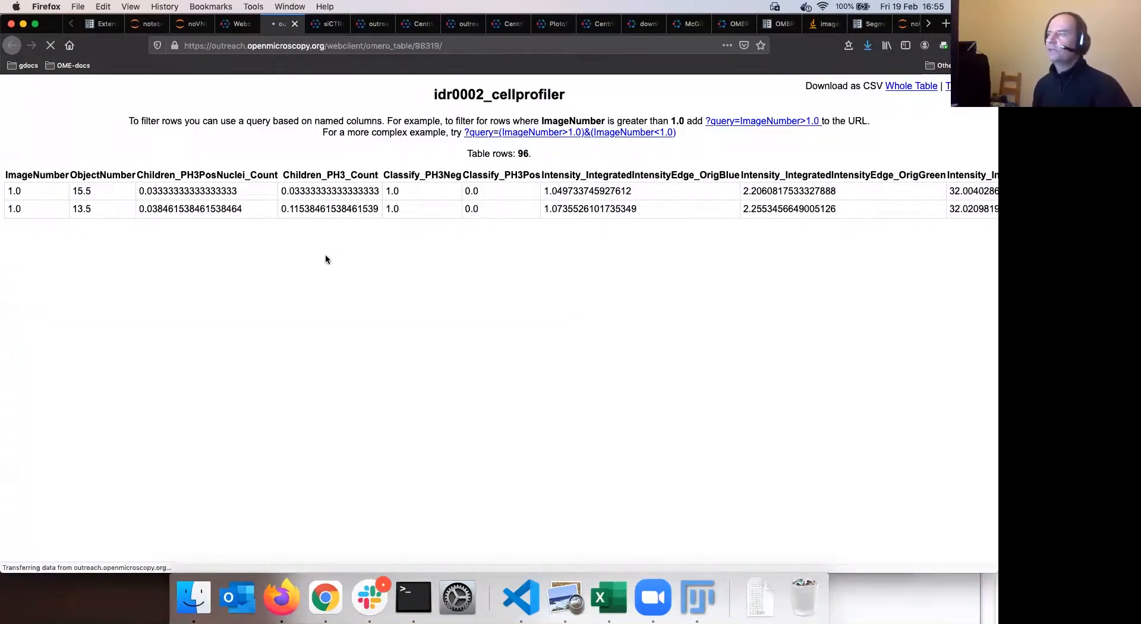
pyautogui.scroll(-5, 468, 94)
pyautogui.scroll(5, 468, 89)
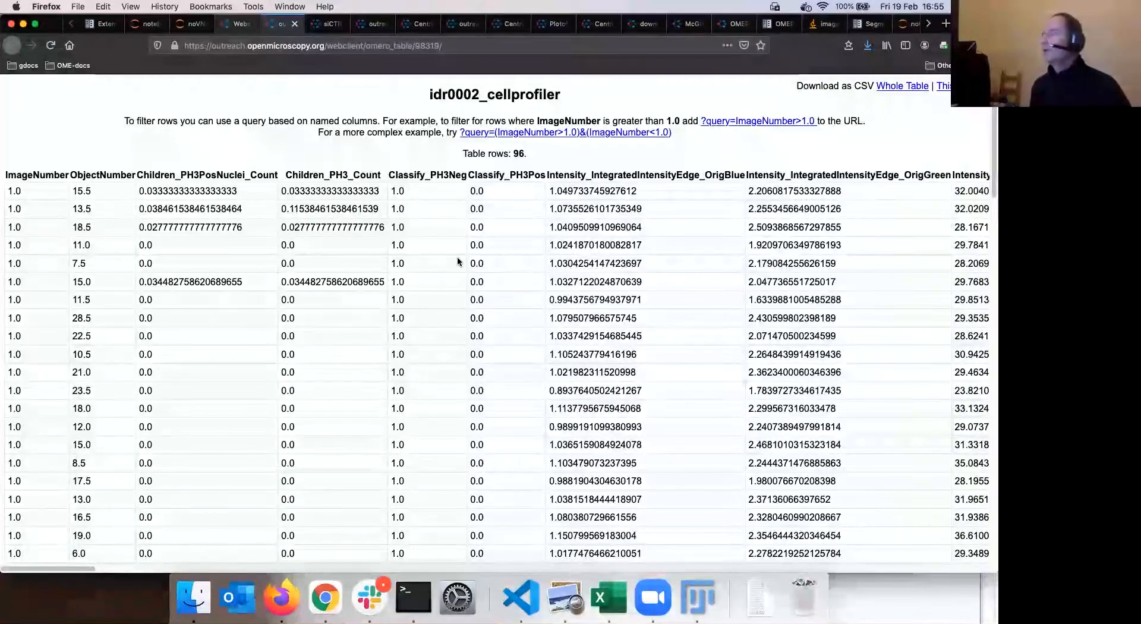
pyautogui.hotkey('ctrl', 'shift', 'Tab')
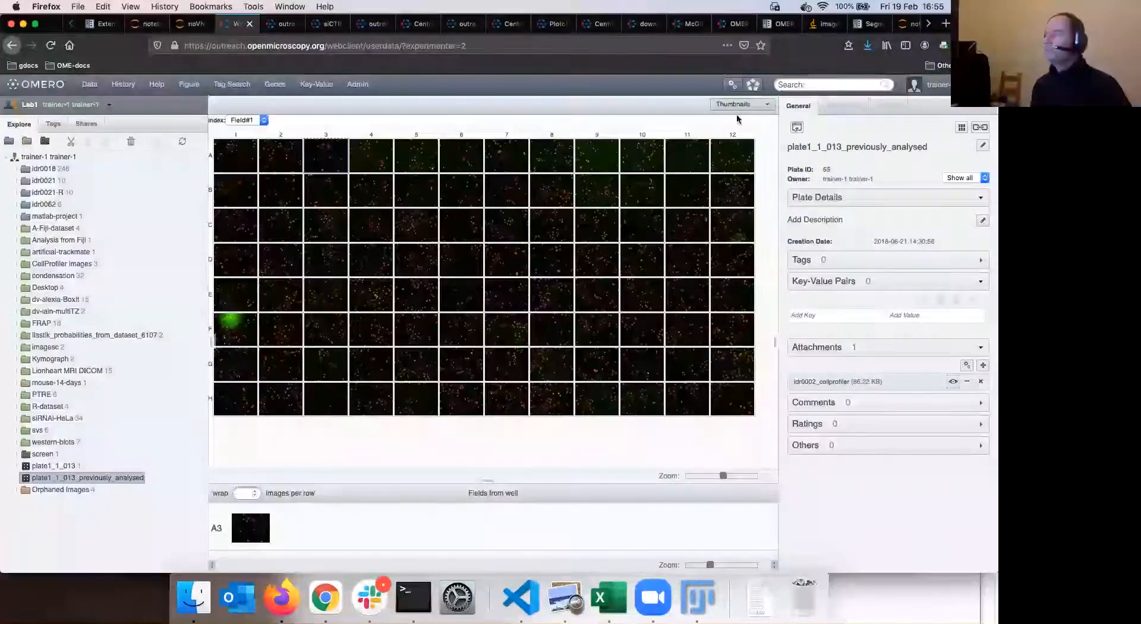
# Display the plate in Parade and slightly enlarge its well thumbnails.
pyautogui.click(768, 103)
pyautogui.click(753, 121)
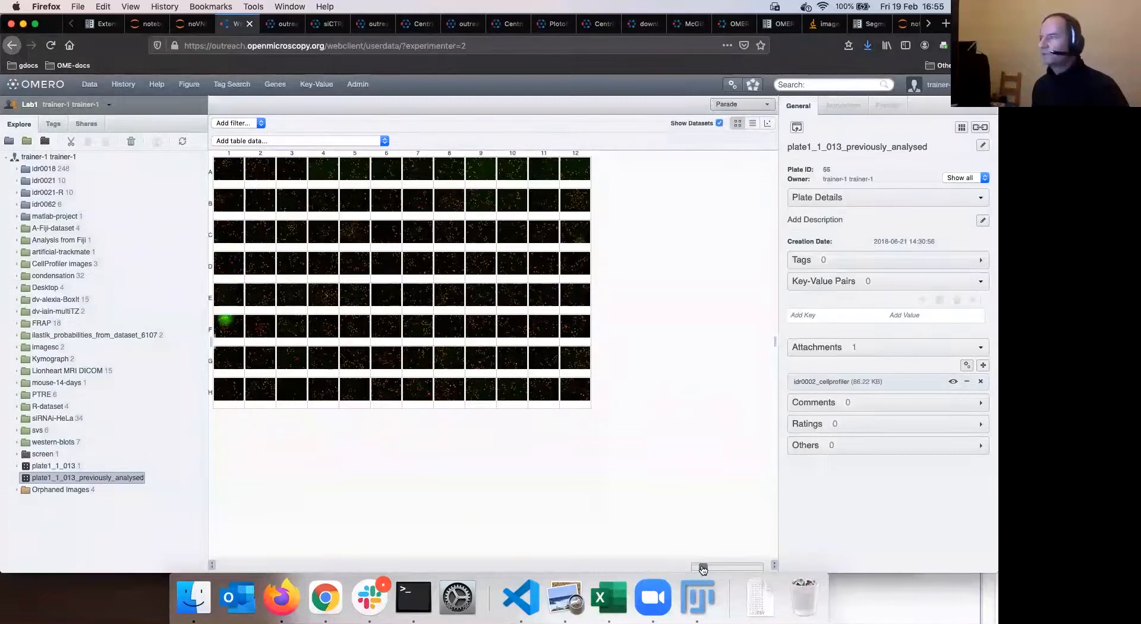
pyautogui.moveTo(707, 569); pyautogui.dragTo(711, 569)
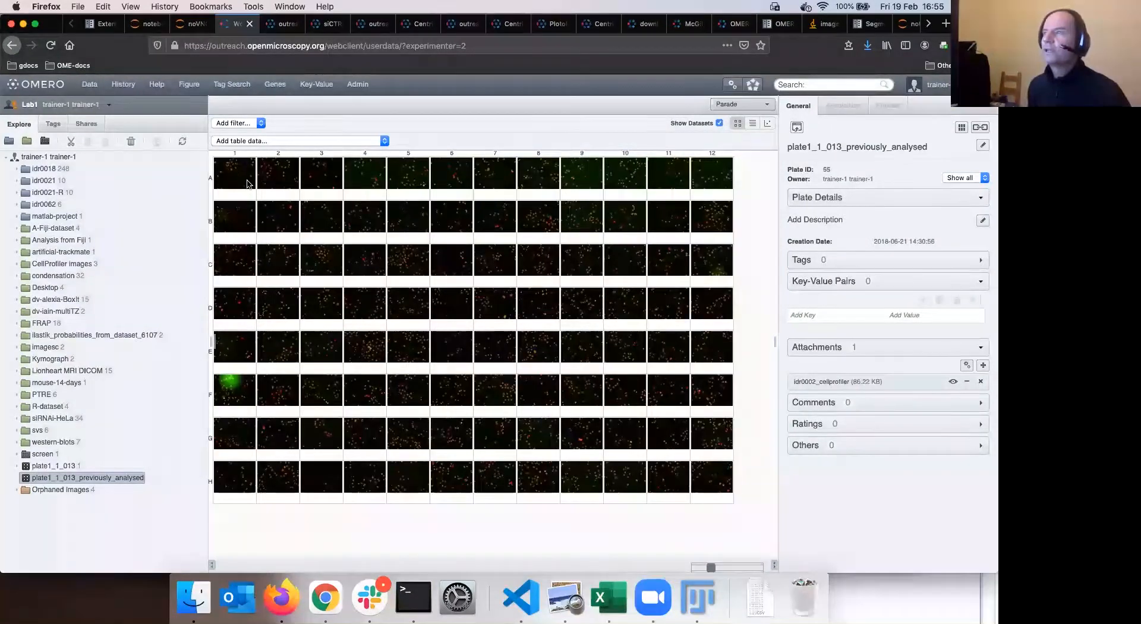
# Add a table filter to the plate and set it to the Cell_Count column.
pyautogui.click(250, 180)
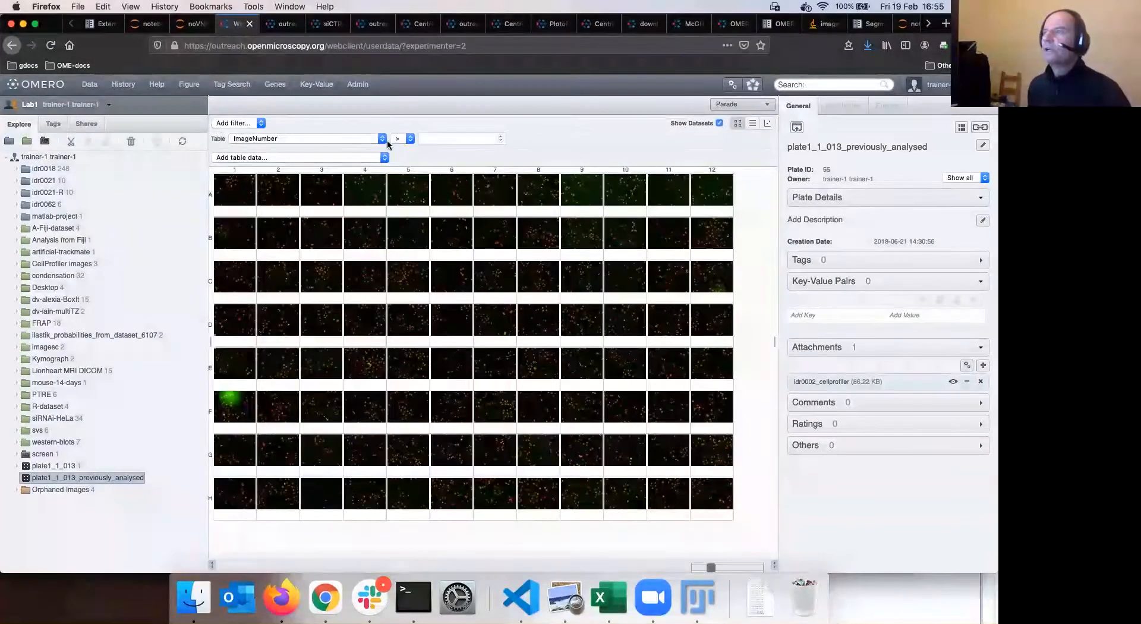
pyautogui.click(383, 139)
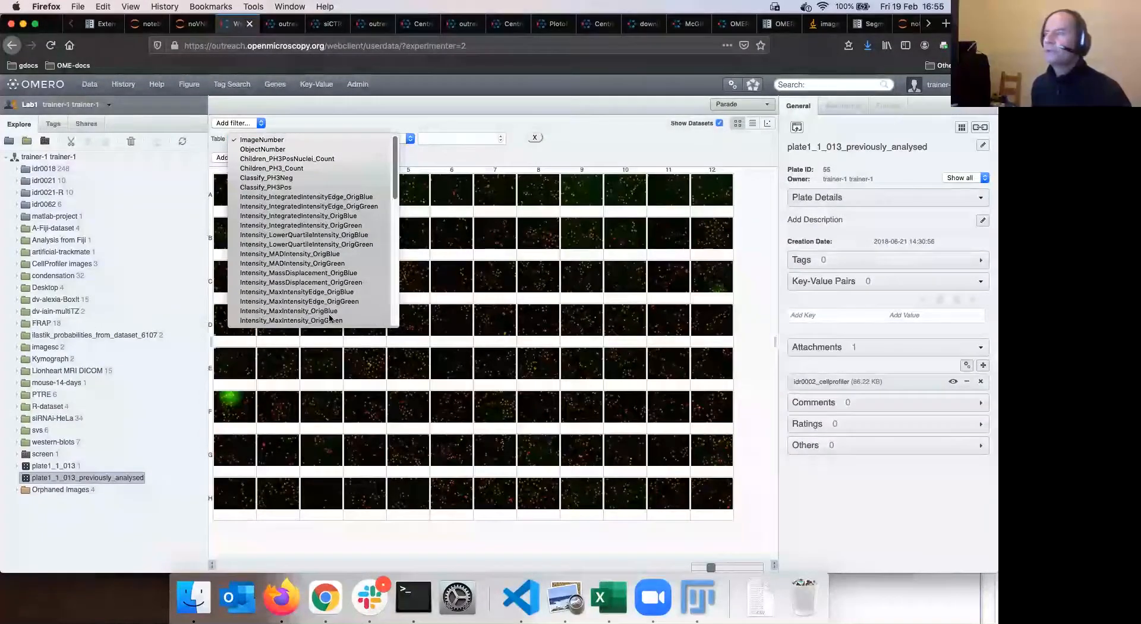
pyautogui.scroll(-10, 321, 316)
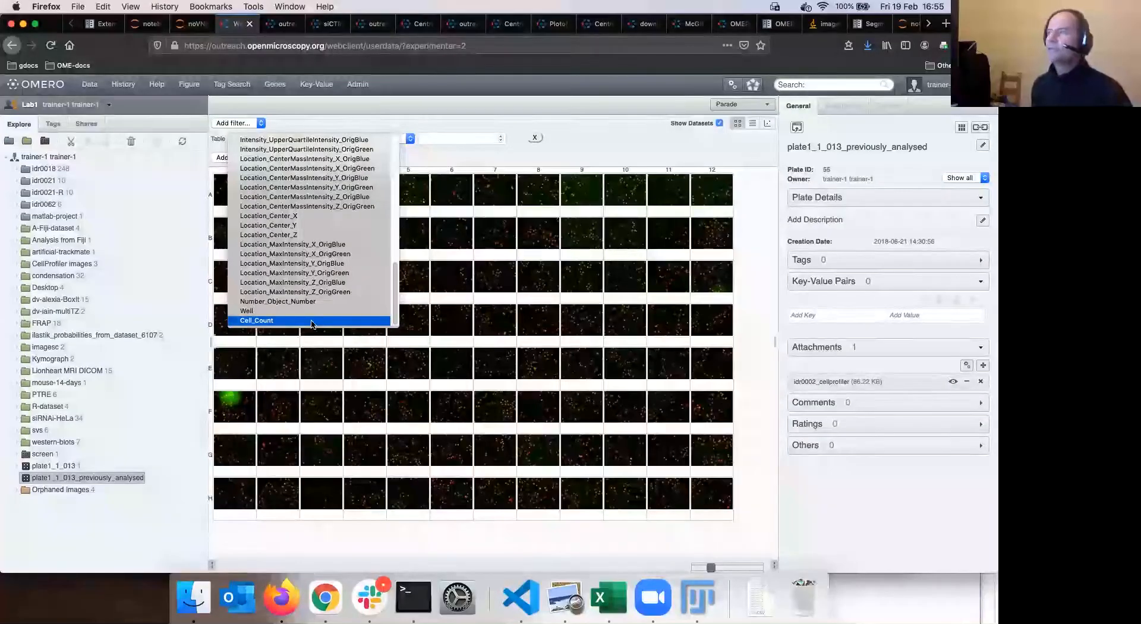
pyautogui.click(310, 321)
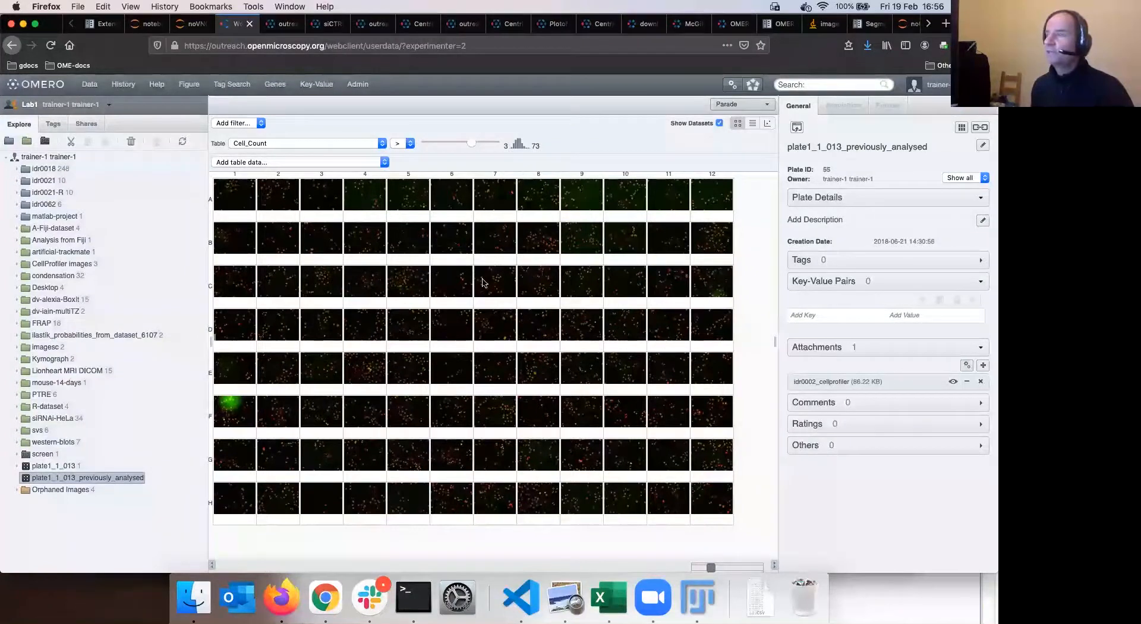
# Inspect the image of well C5 in the full viewer and return to the plate in Parade.
pyautogui.click(415, 292)
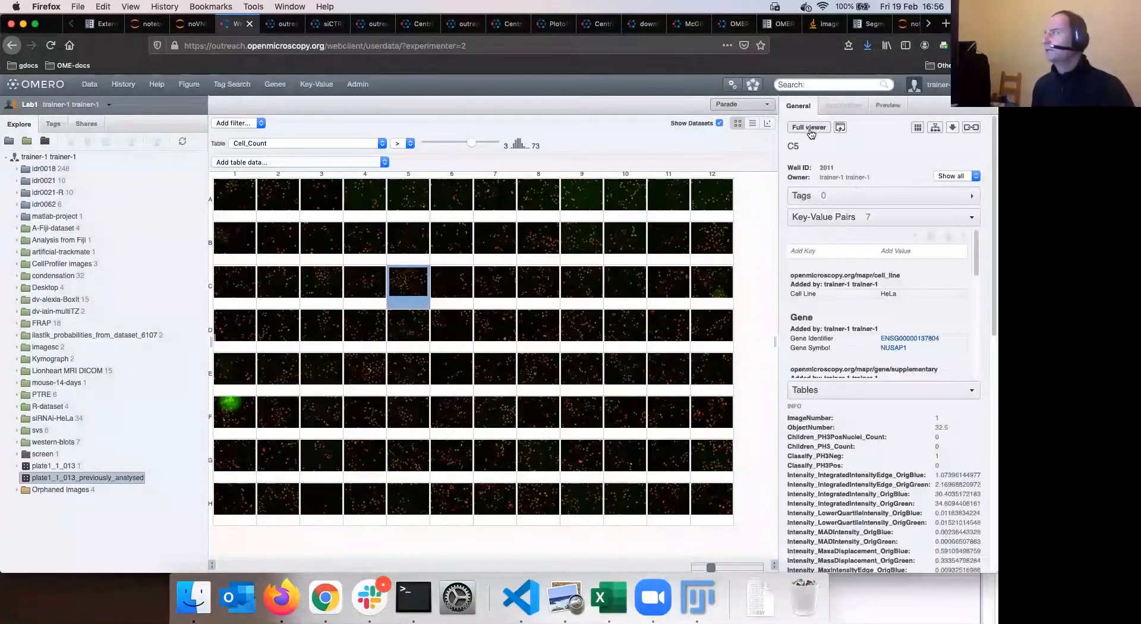
pyautogui.click(810, 128)
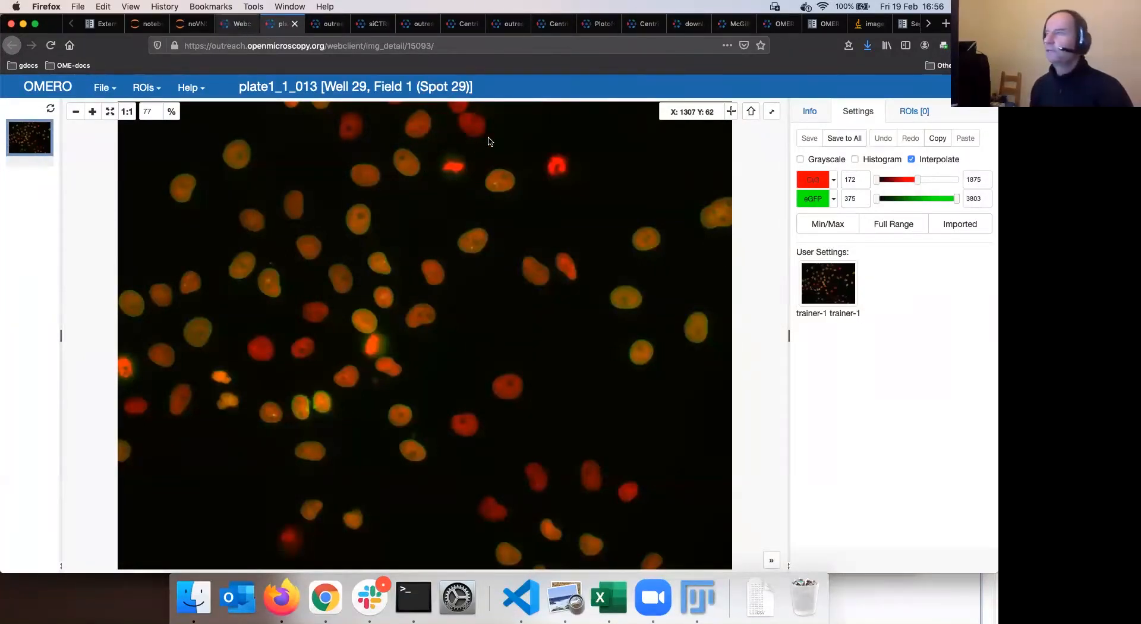
pyautogui.hotkey('ctrl', 'shift', 'Tab')
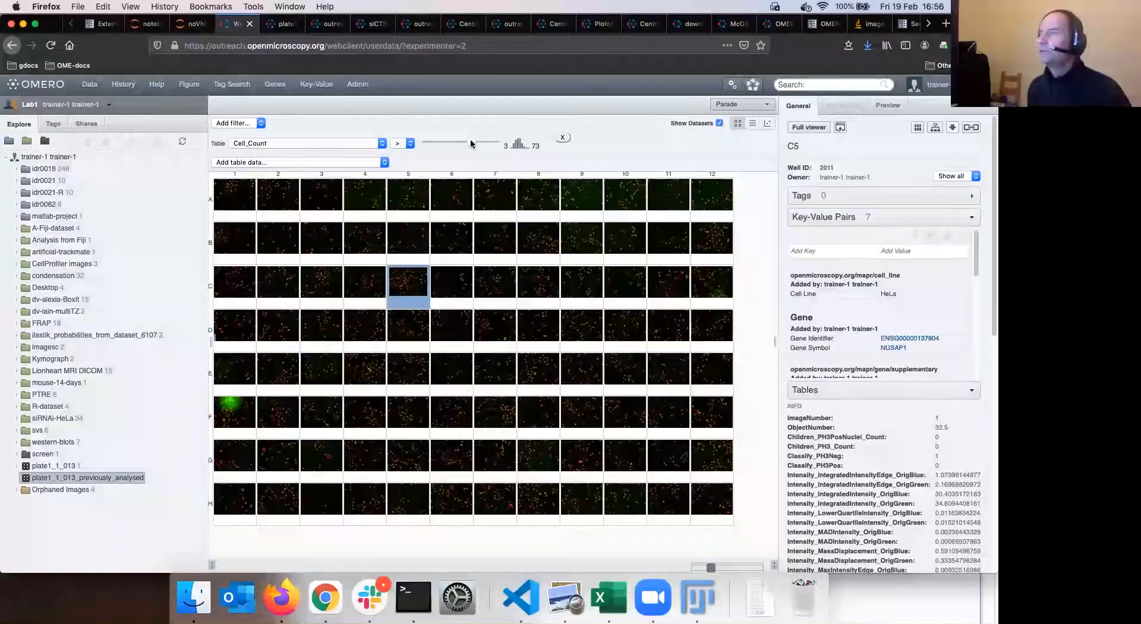
# Filter the wells to Cell_Count greater than 29, and lower the threshold to near the column's minimum.
pyautogui.click(454, 142)
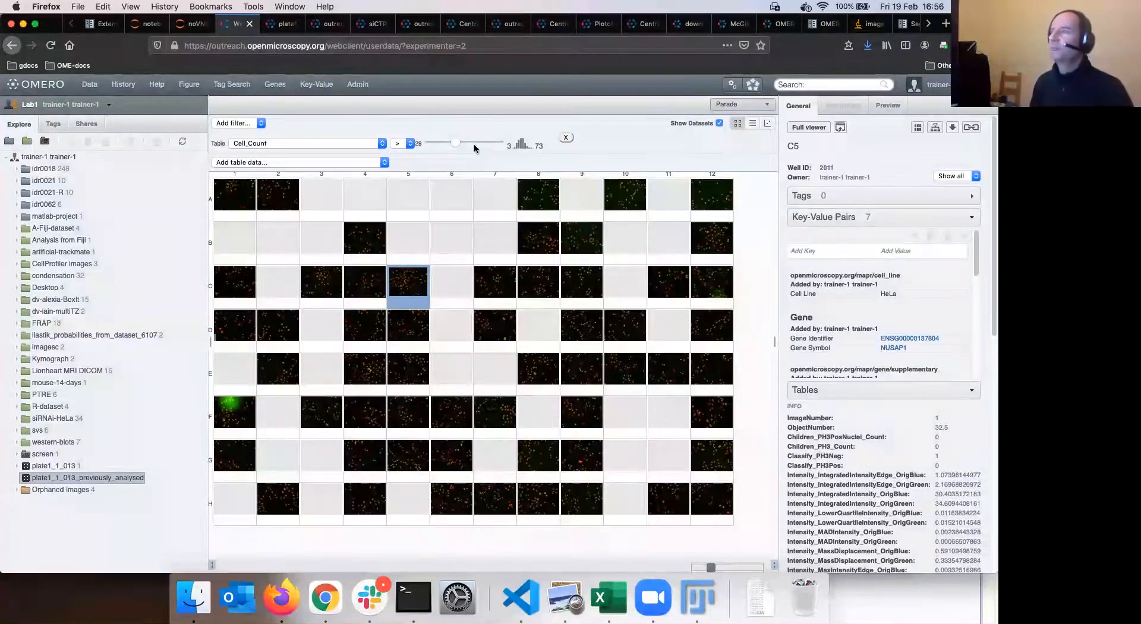
pyautogui.moveTo(455, 142)
pyautogui.mouseDown()
pyautogui.moveTo(477, 143)
pyautogui.moveTo(410, 143)
pyautogui.moveTo(471, 146)
pyautogui.moveTo(434, 141)
pyautogui.mouseUp()
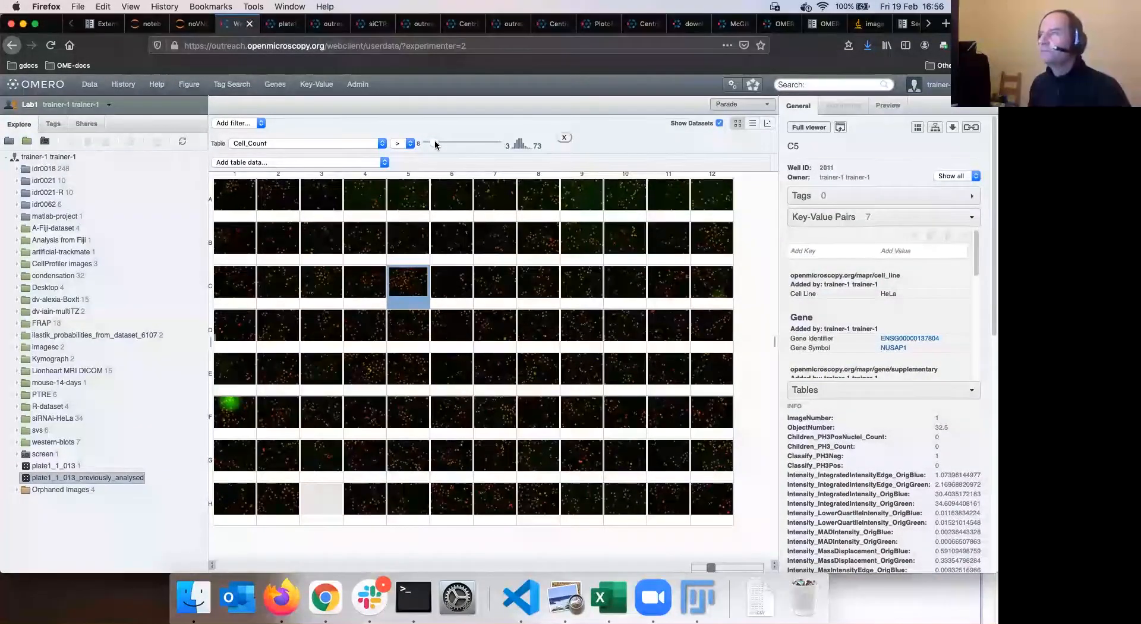
# Change the plate's table filter to show only wells with Cell_Count equal to 36.
pyautogui.moveTo(434, 140); pyautogui.dragTo(436, 140)
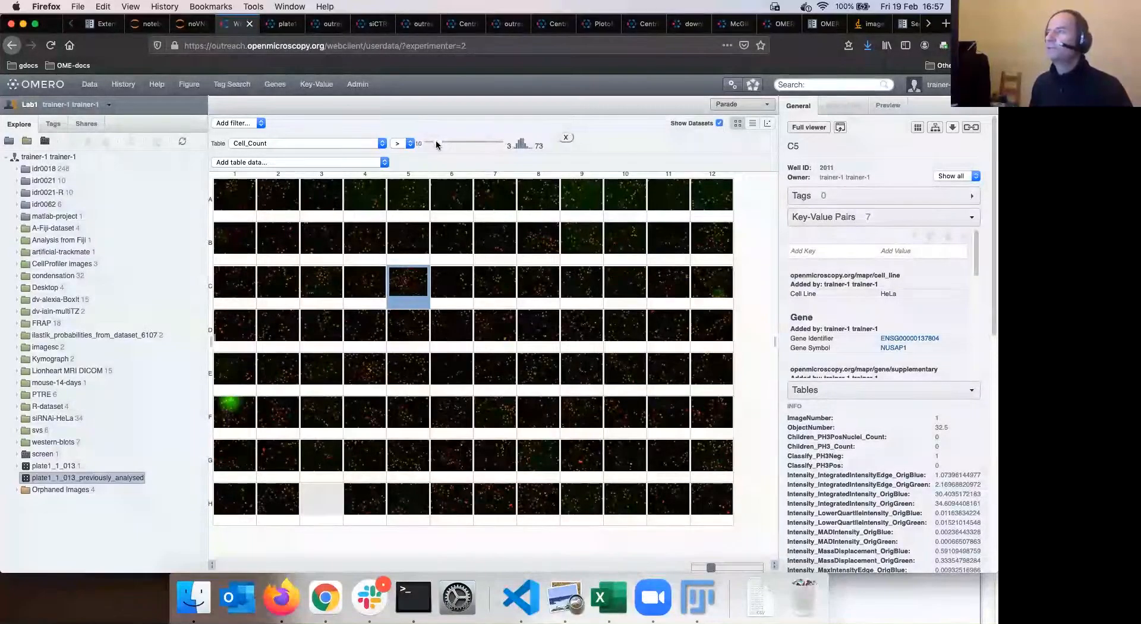
pyautogui.click(461, 143)
pyautogui.click(411, 144)
pyautogui.click(414, 155)
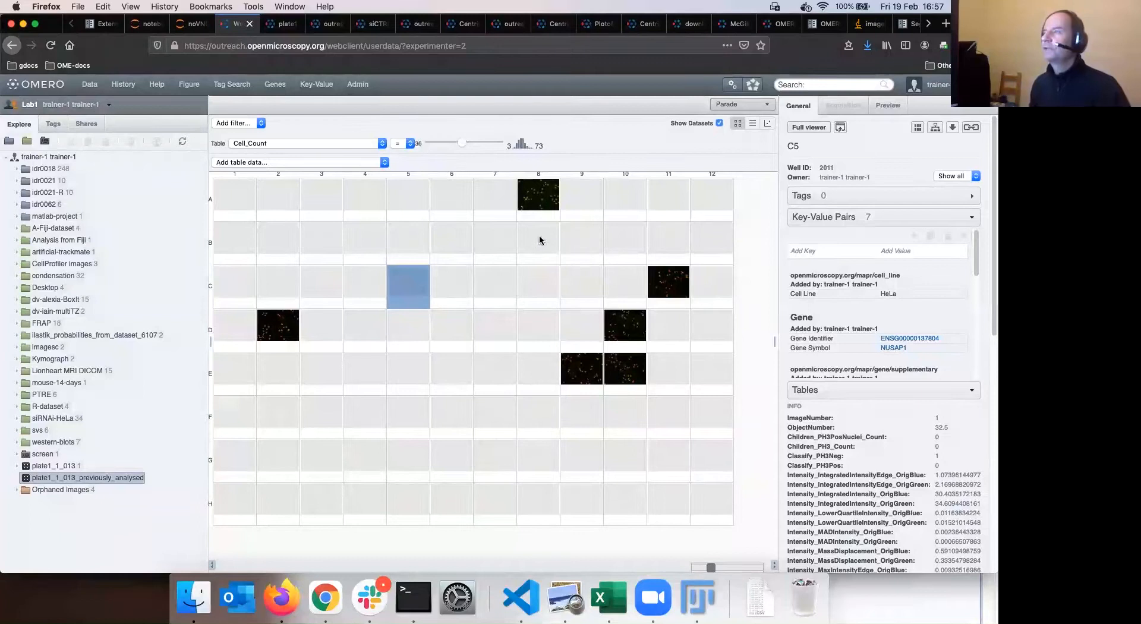
# Select well D10 among the filtered wells and review its table values down to Cell_Count.
pyautogui.click(632, 331)
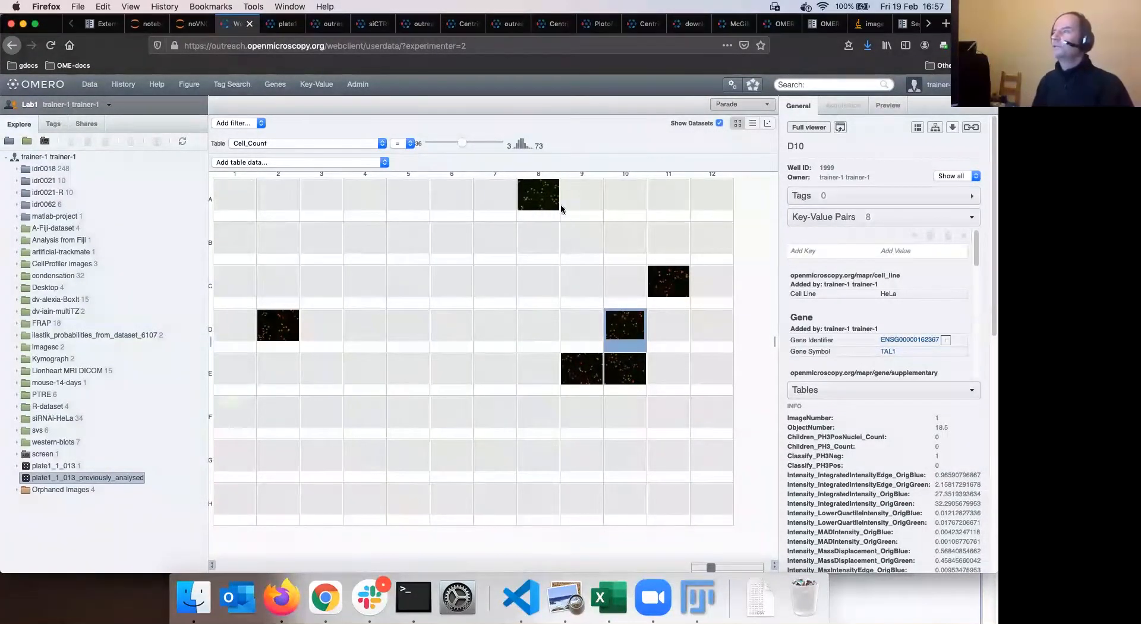
pyautogui.scroll(-3, 990, 407)
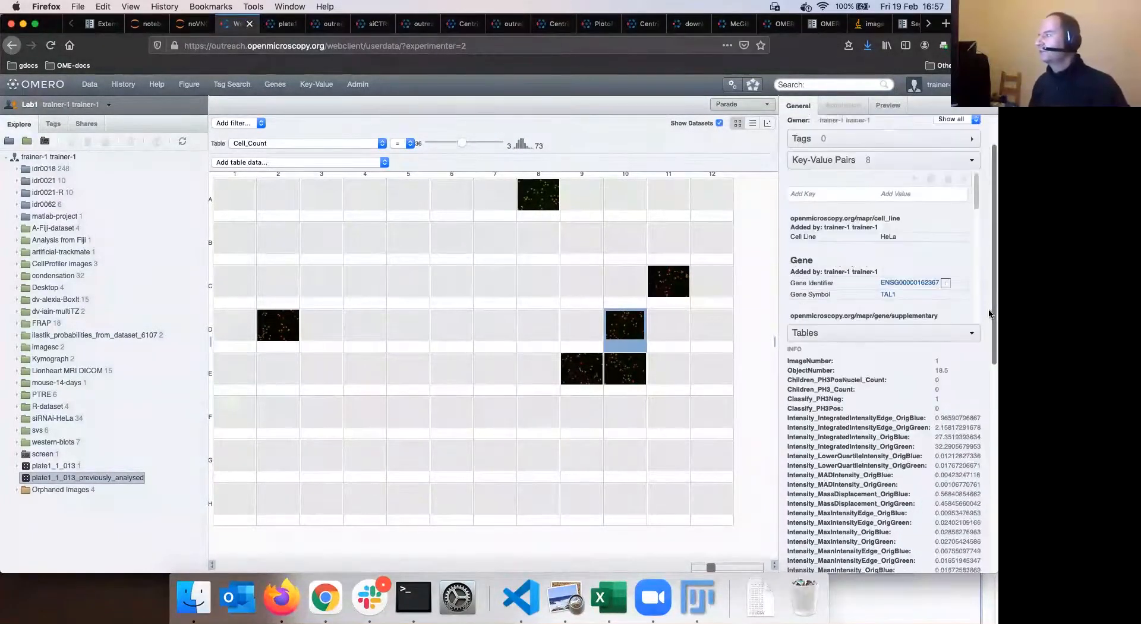
pyautogui.scroll(-6, 989, 313)
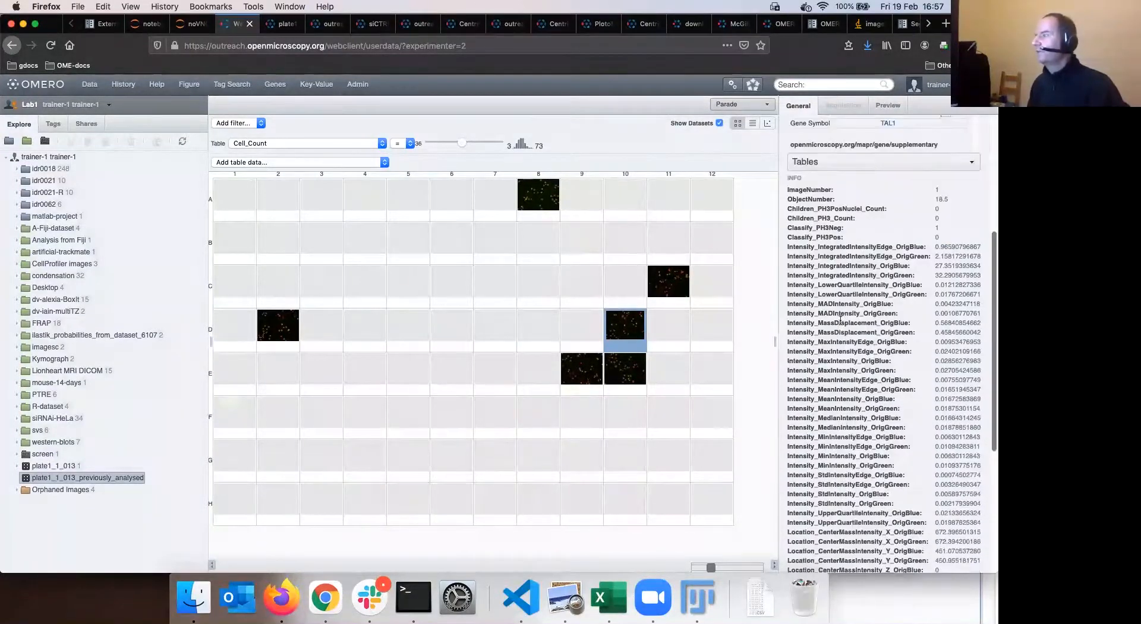
pyautogui.scroll(-9, 918, 356)
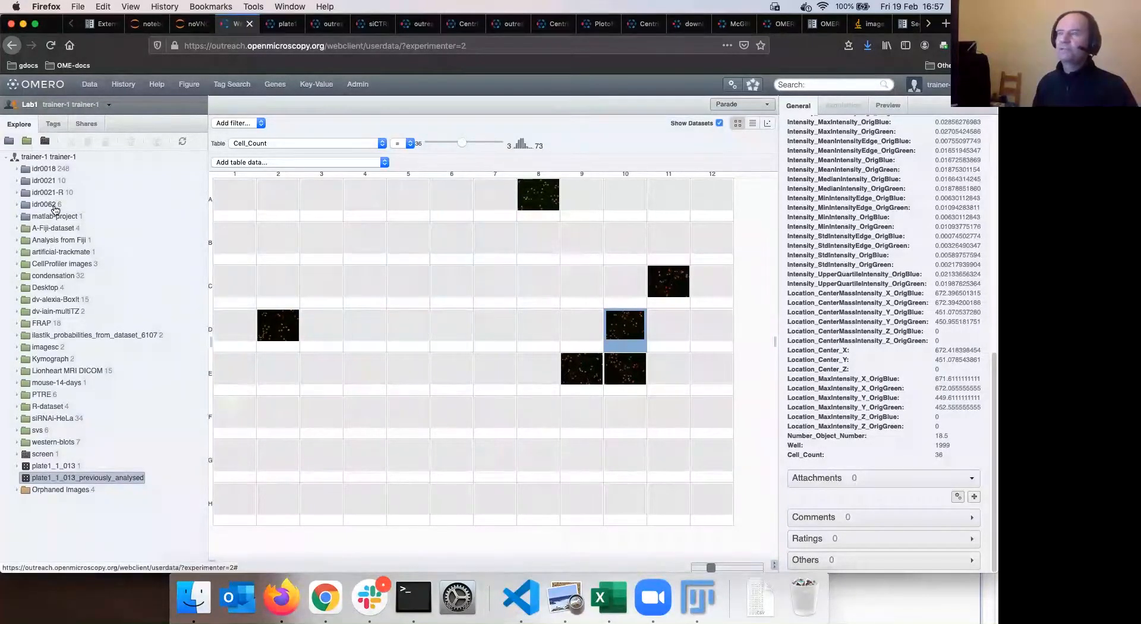
# Display the idr0021 project in Parade and plot Table_Image against Table_Total_Area for its images.
pyautogui.click(54, 182)
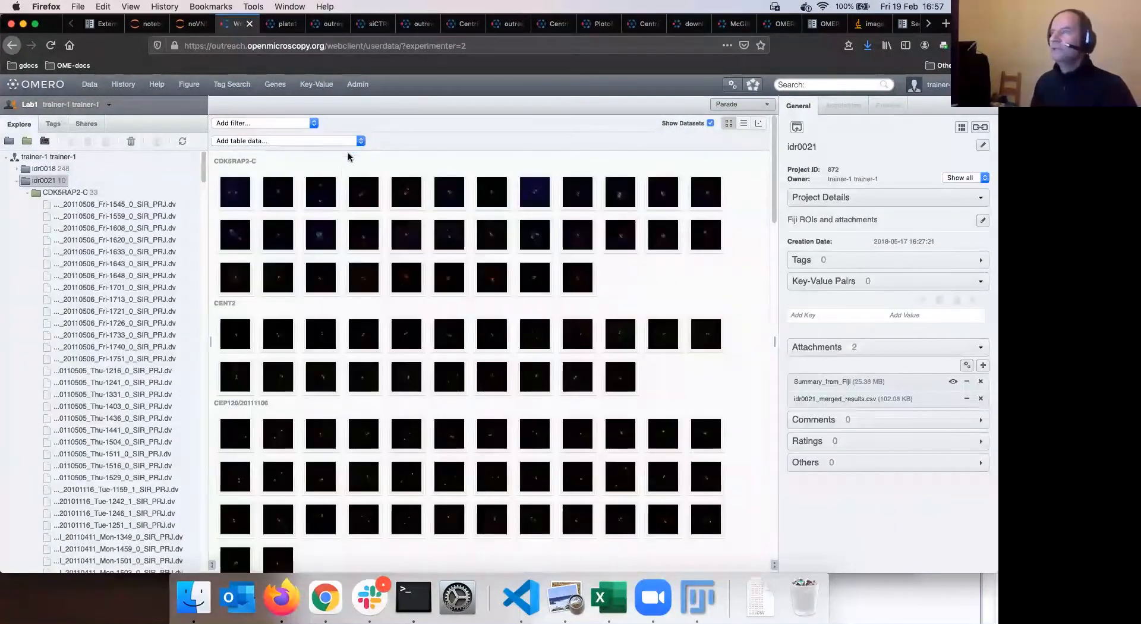
pyautogui.click(341, 141)
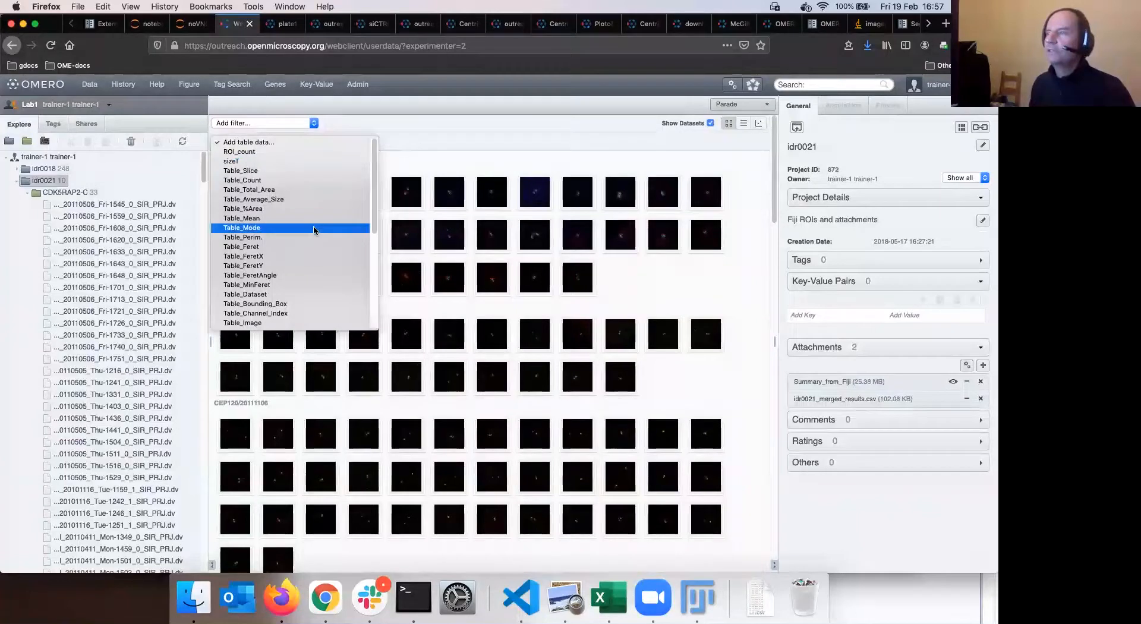
pyautogui.click(314, 191)
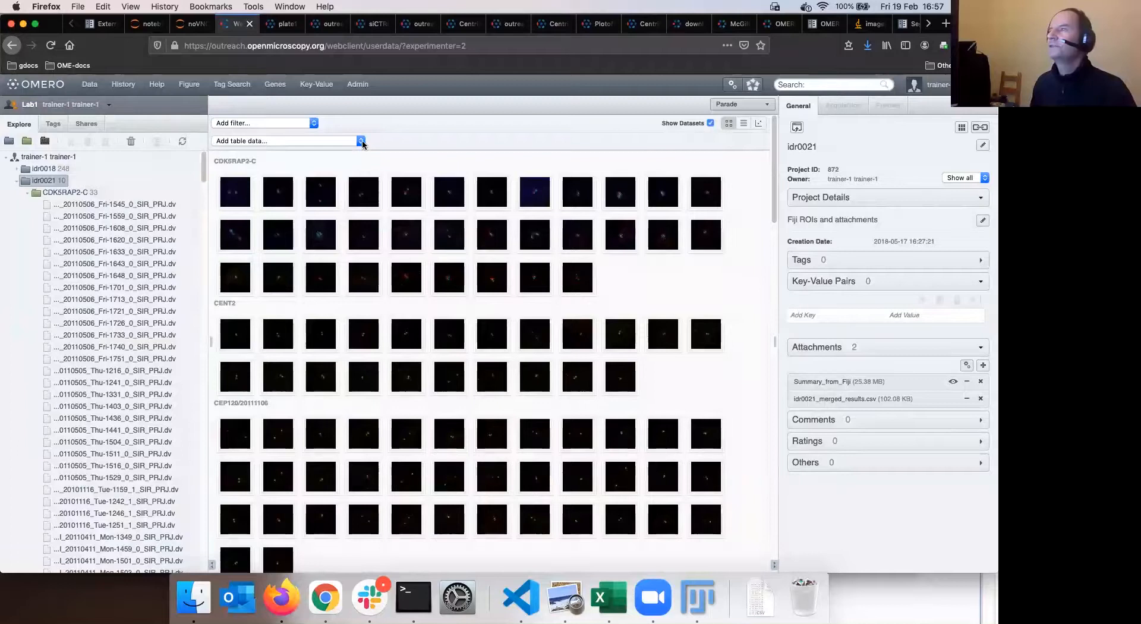
pyautogui.click(361, 142)
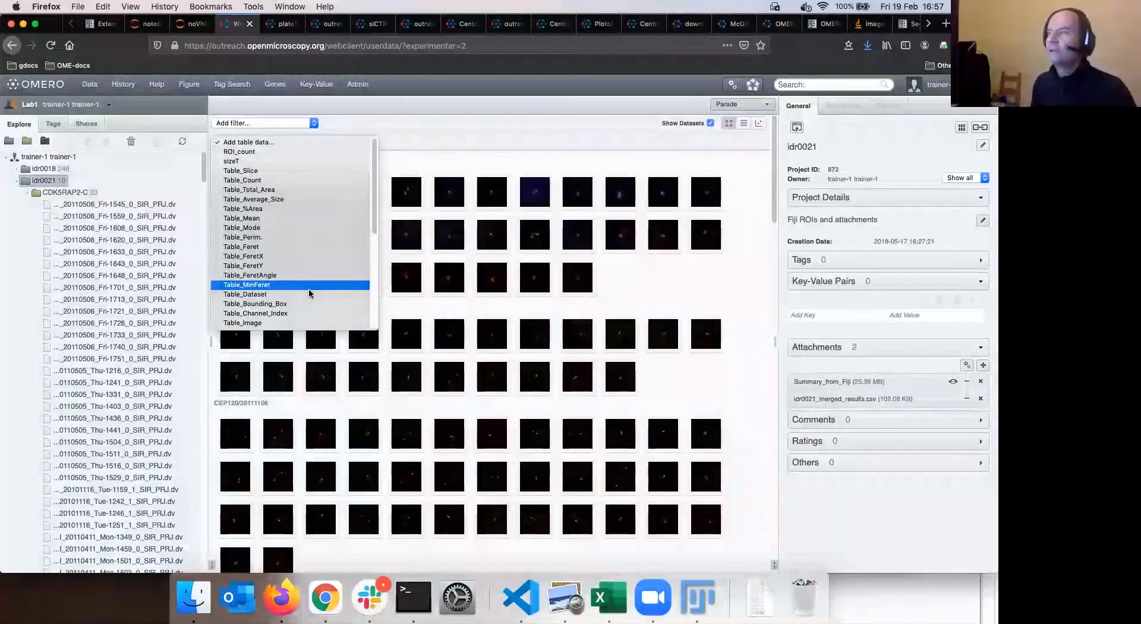
pyautogui.click(539, 172)
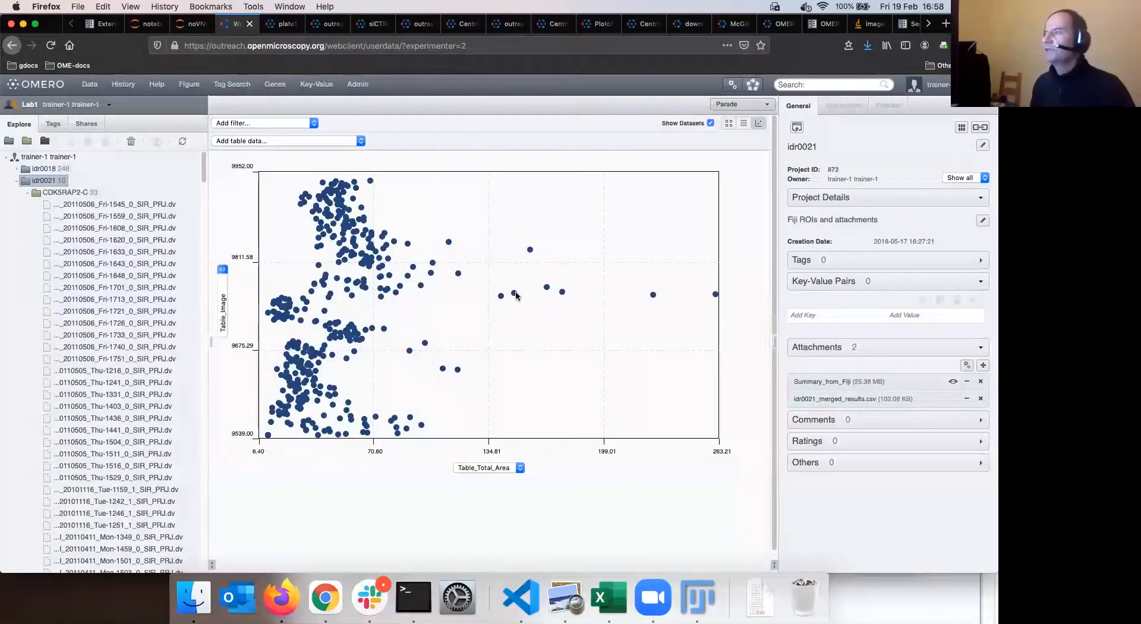
# Select three data points spread across the scatter plot and open their images together in OMERO.figure.
pyautogui.click(514, 293)
pyautogui.keyDown('shift'); pyautogui.click(424, 343); pyautogui.keyUp('shift')
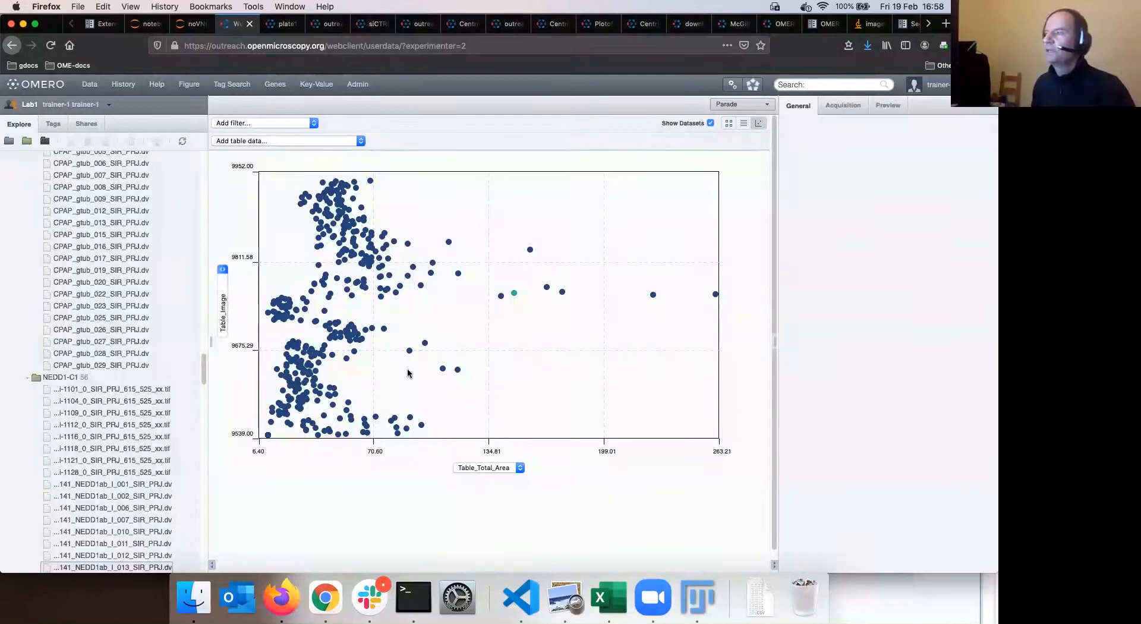
pyautogui.keyDown('shift'); pyautogui.click(384, 328); pyautogui.keyUp('shift')
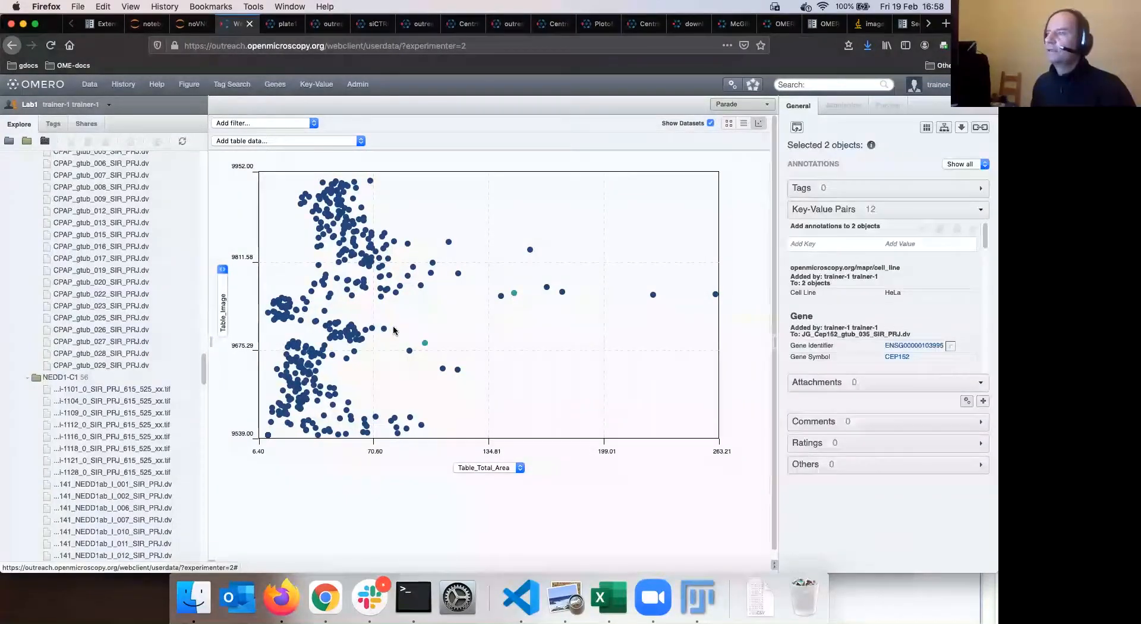
pyautogui.click(797, 127)
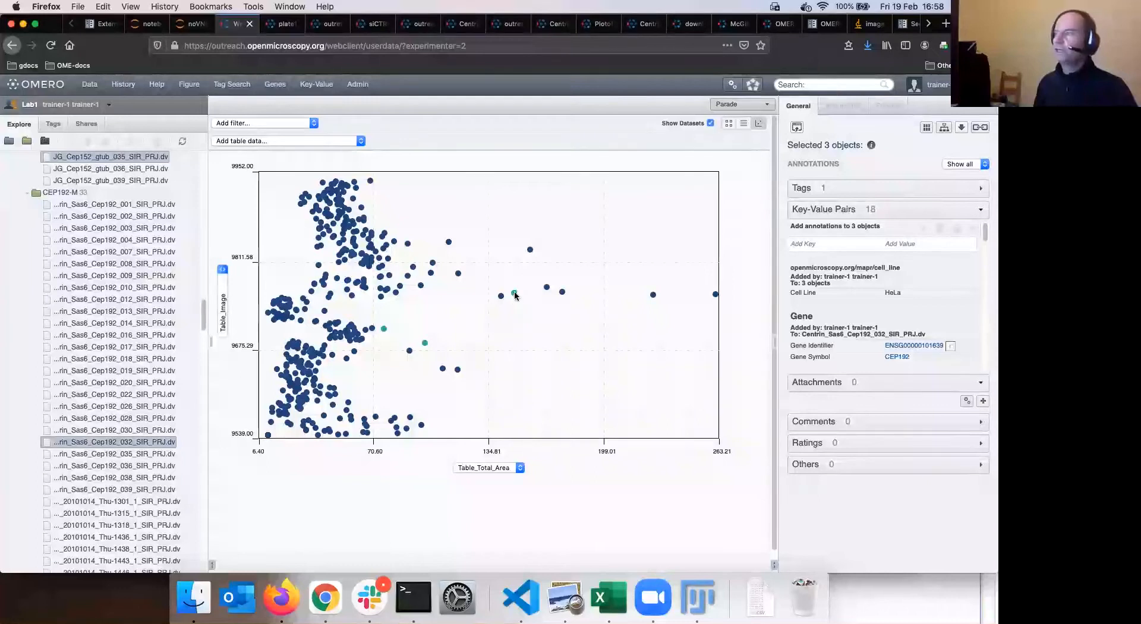
pyautogui.click(796, 127)
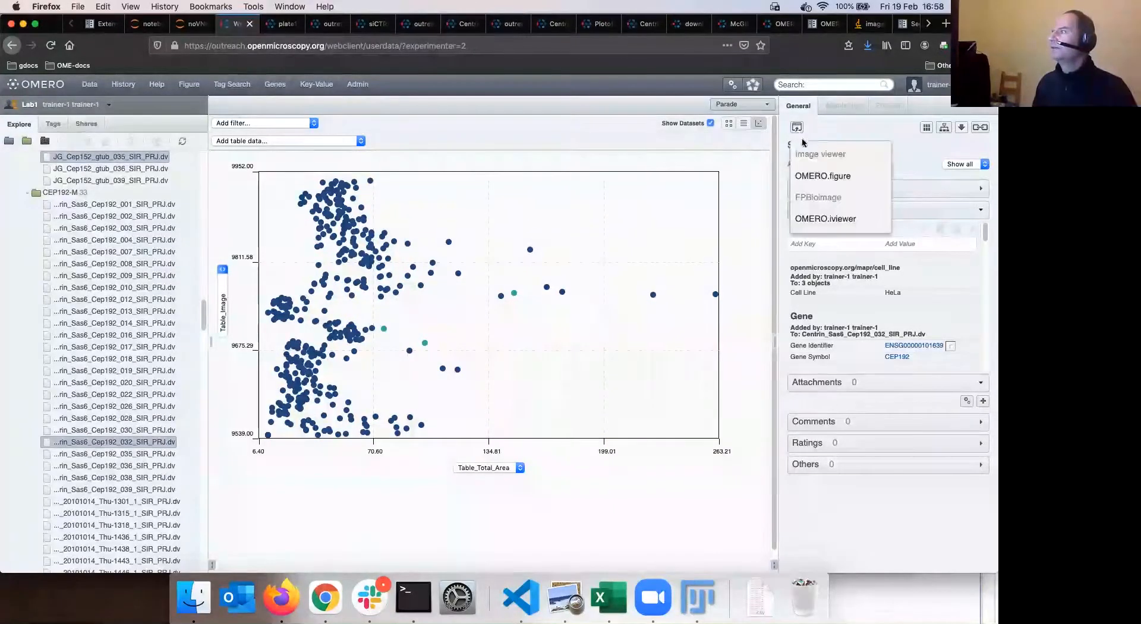
pyautogui.click(828, 180)
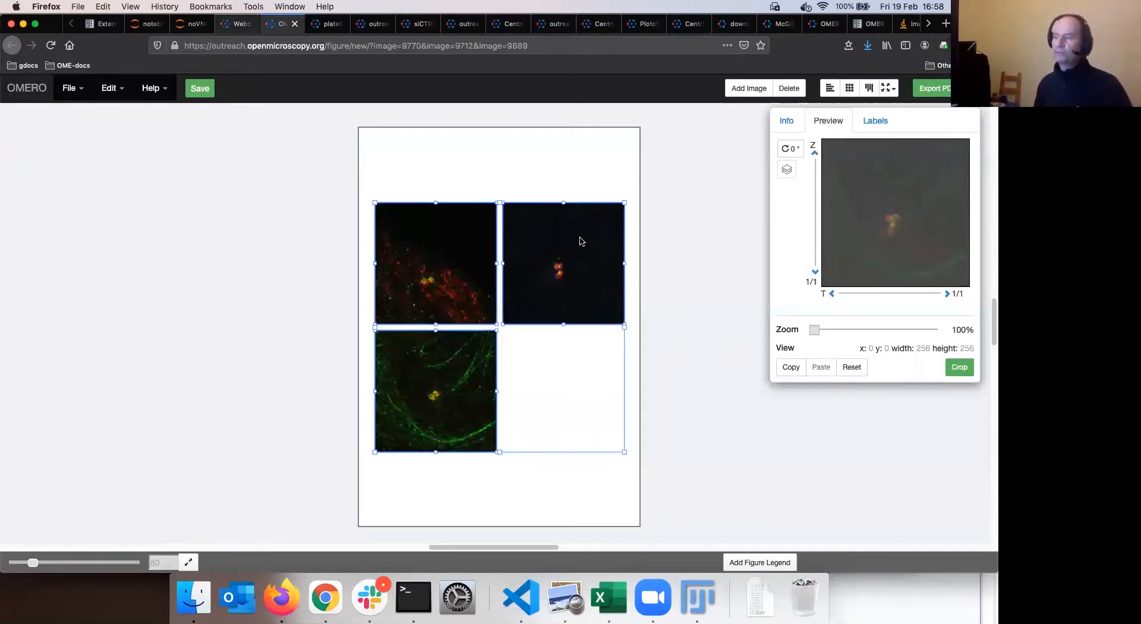
# Move the figure panel with the CENT2 and Sas6 channels so it overlaps its neighbour, and select the panels individually.
pyautogui.hotkey('ctrl', 'shift', 'Tab')
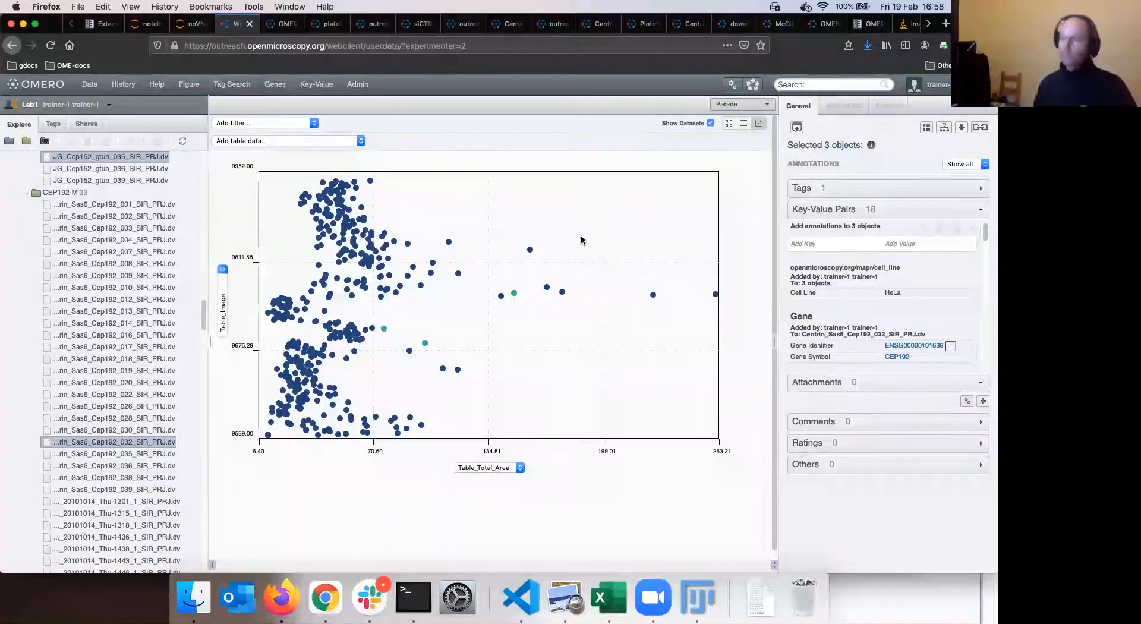
pyautogui.click(284, 27)
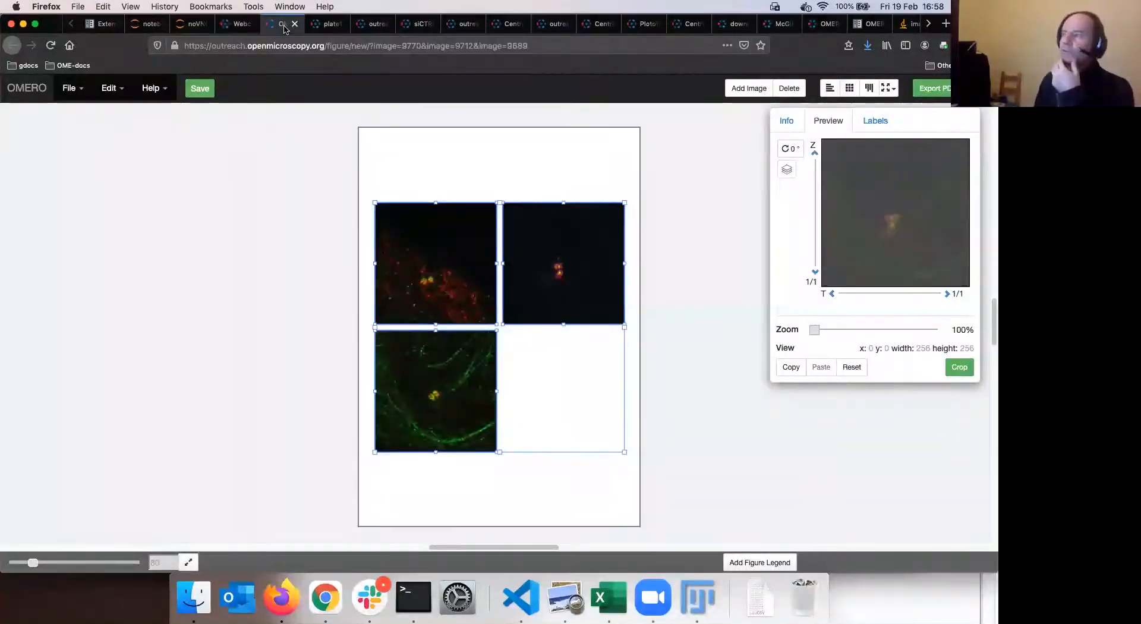
pyautogui.click(539, 170)
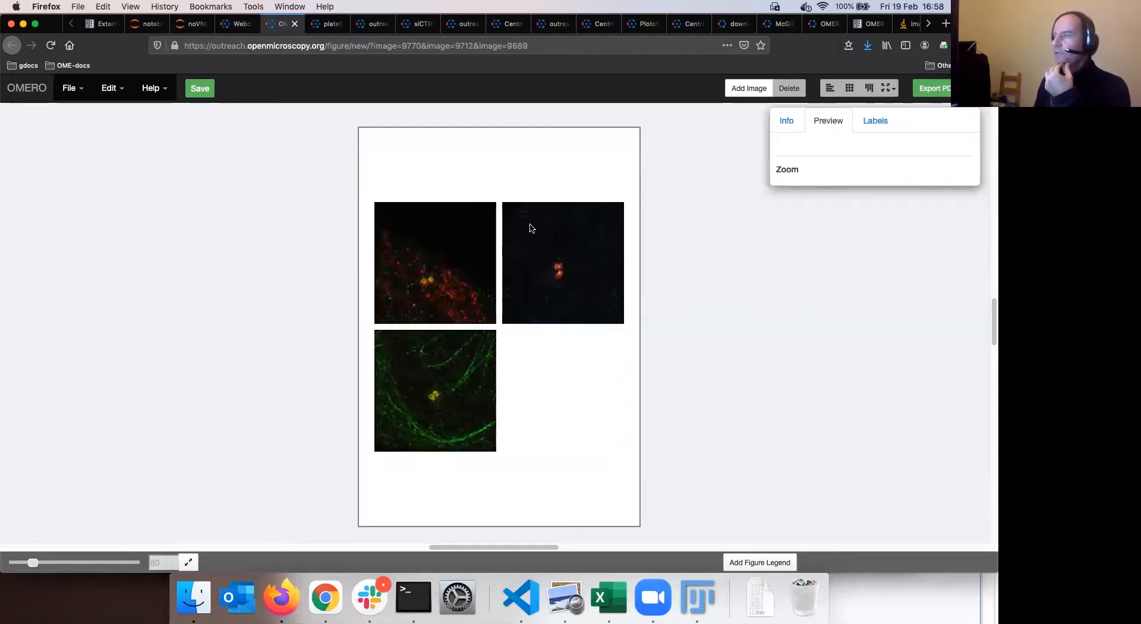
pyautogui.moveTo(530, 229); pyautogui.dragTo(493, 182)
pyautogui.click(445, 278)
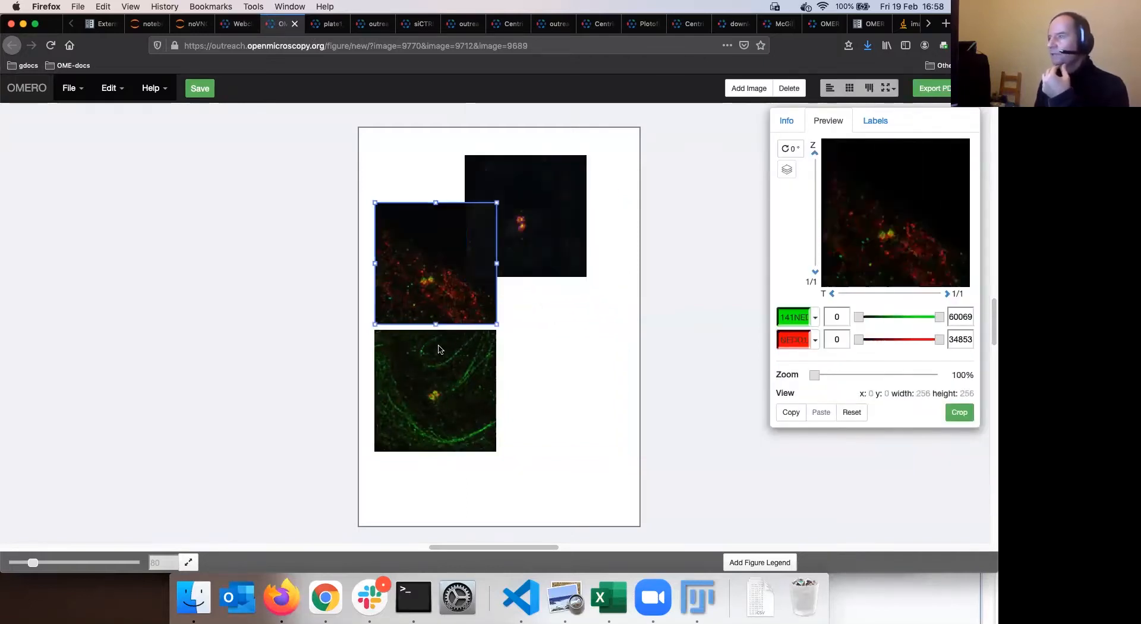
pyautogui.click(443, 354)
pyautogui.click(505, 226)
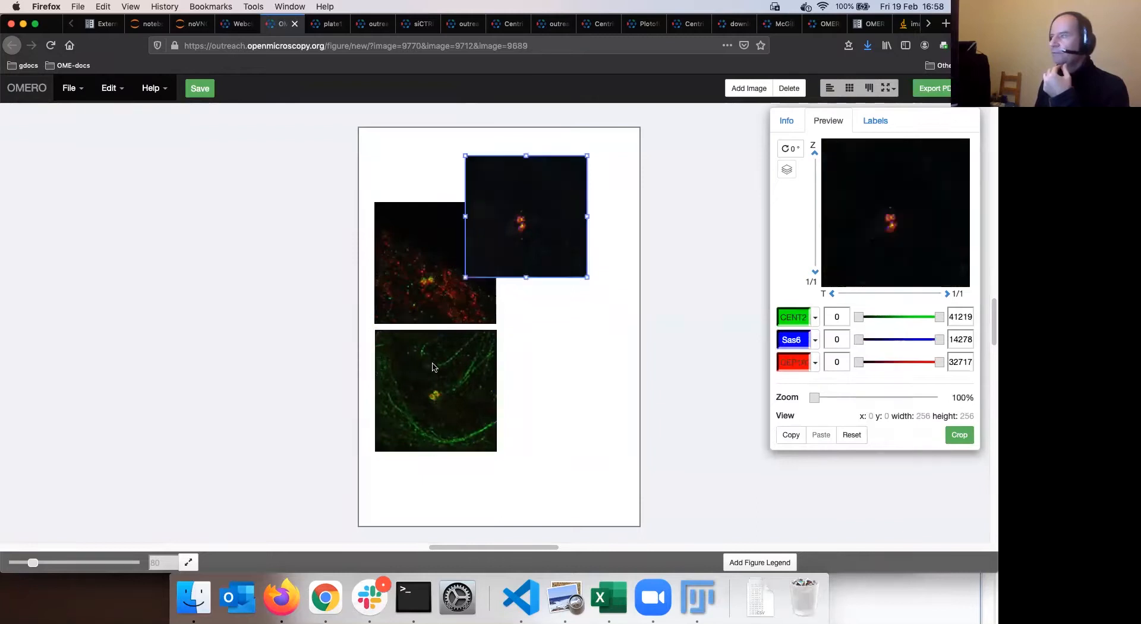
pyautogui.click(429, 286)
pyautogui.click(433, 368)
pyautogui.click(429, 279)
pyautogui.click(432, 365)
# Delete the panel with the CENT2 and Sas6 channels and stack the two remaining panels so they slightly overlap.
pyautogui.click(576, 199)
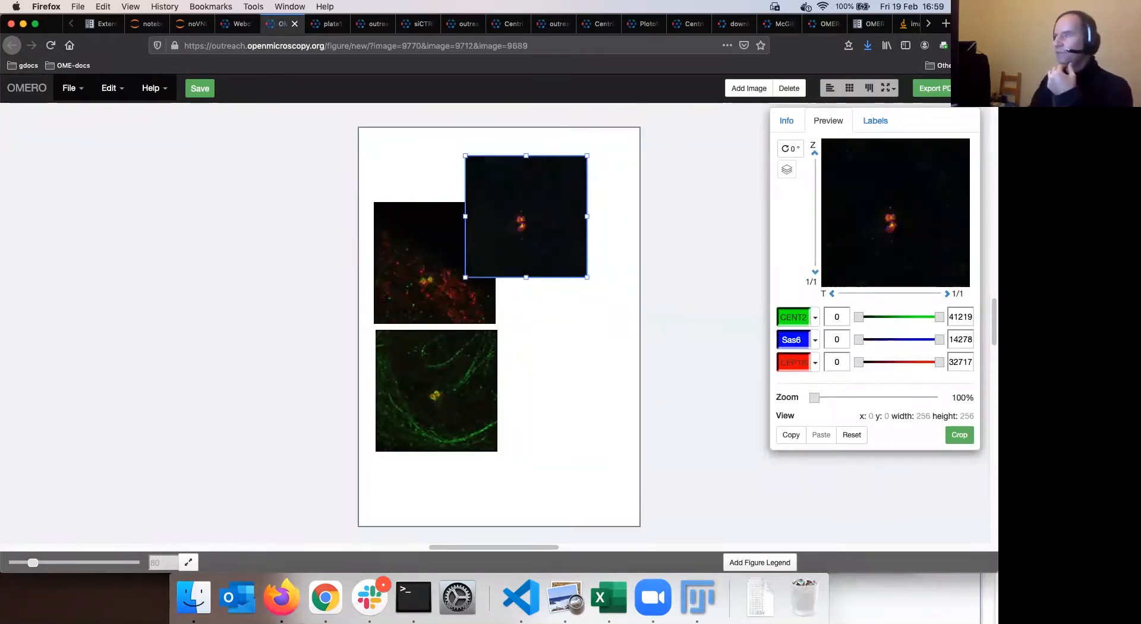
pyautogui.press('BackSpace')
pyautogui.click(461, 212)
pyautogui.moveTo(440, 390); pyautogui.dragTo(453, 331)
pyautogui.moveTo(375, 179); pyautogui.dragTo(520, 298)
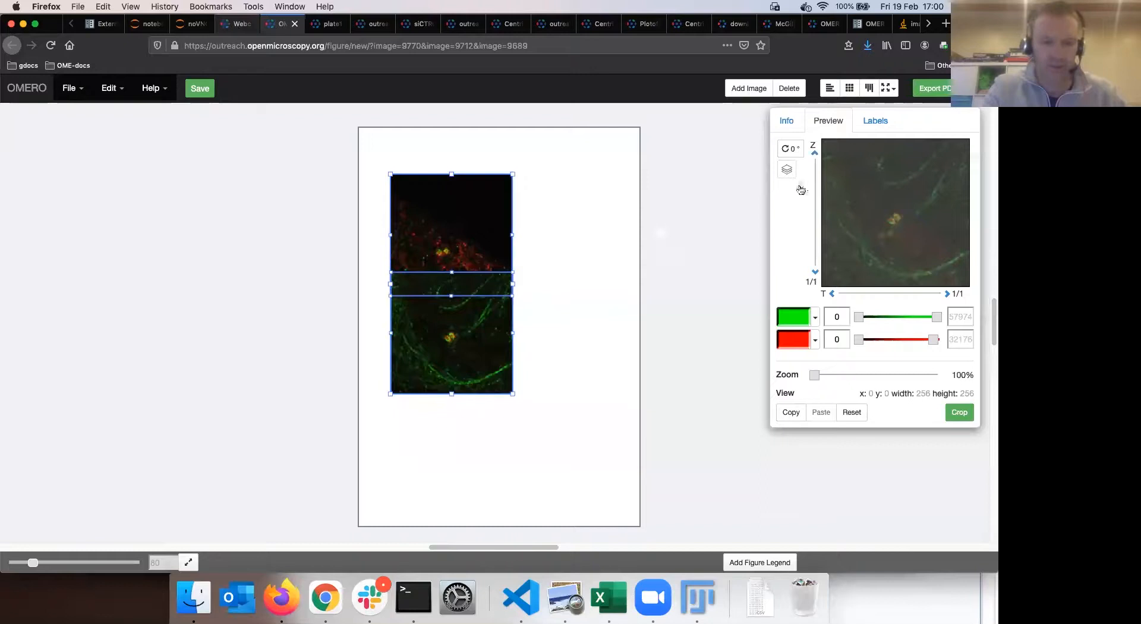
# Return to Parade and look at the options for opening the three selected images in OMERO.figure.
pyautogui.hotkey('ctrl', 'shift', 'Tab')
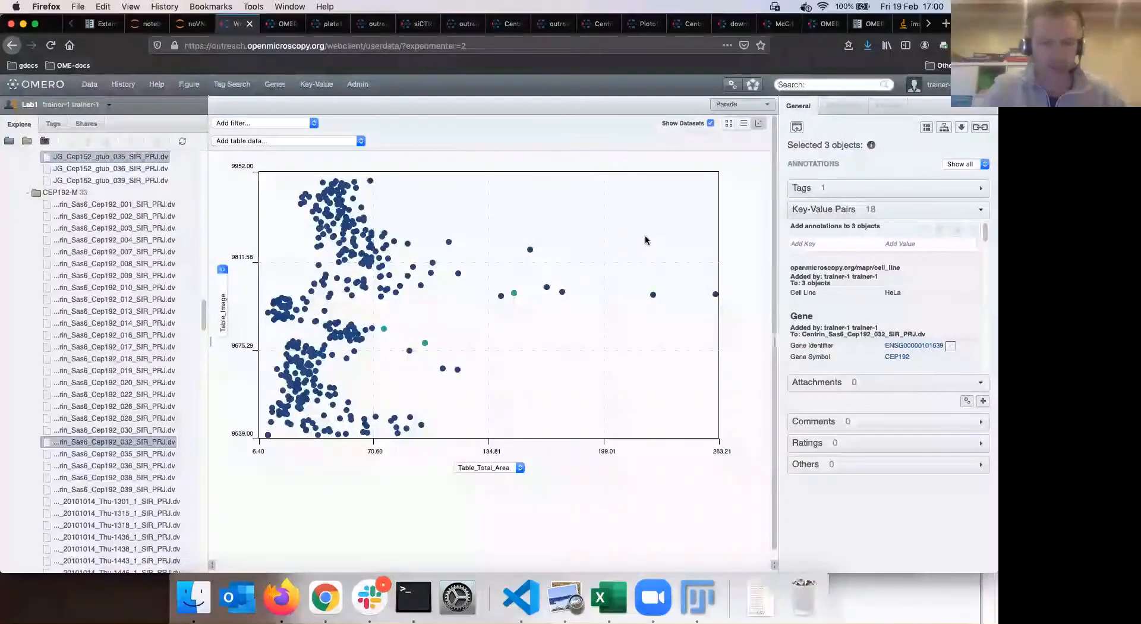
pyautogui.rightClick(130, 444)
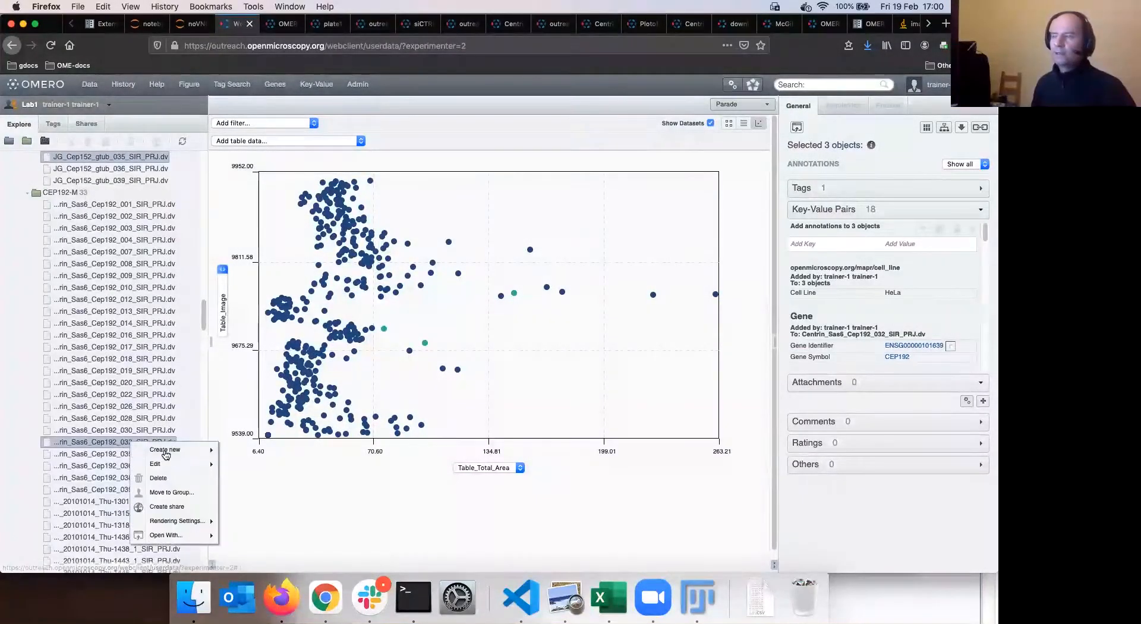
pyautogui.moveTo(168, 536)
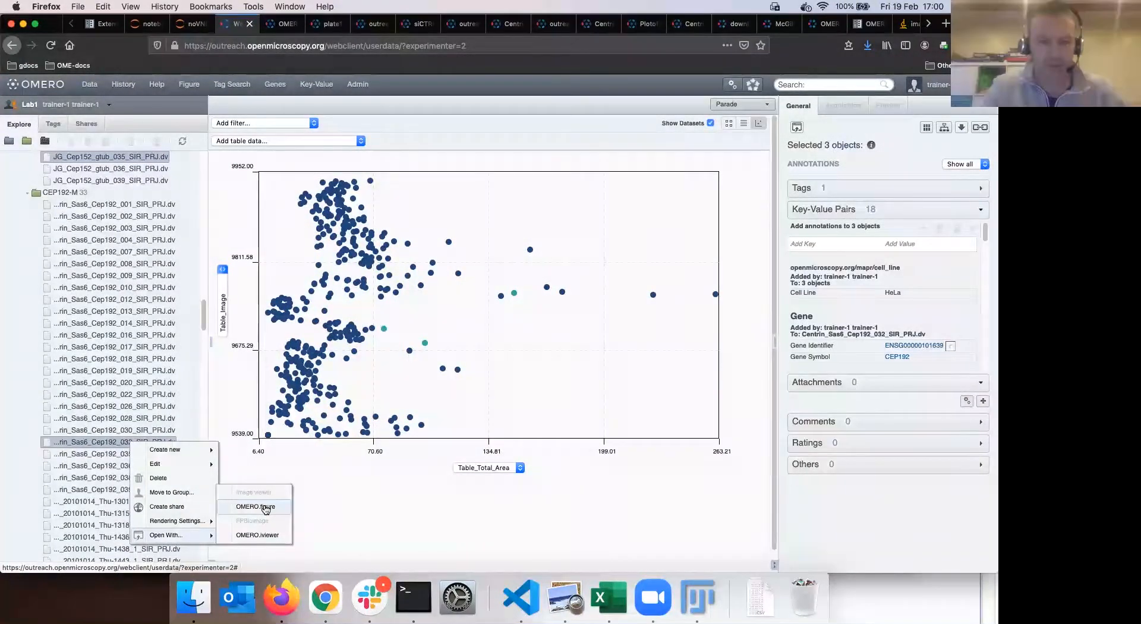
pyautogui.click(266, 509)
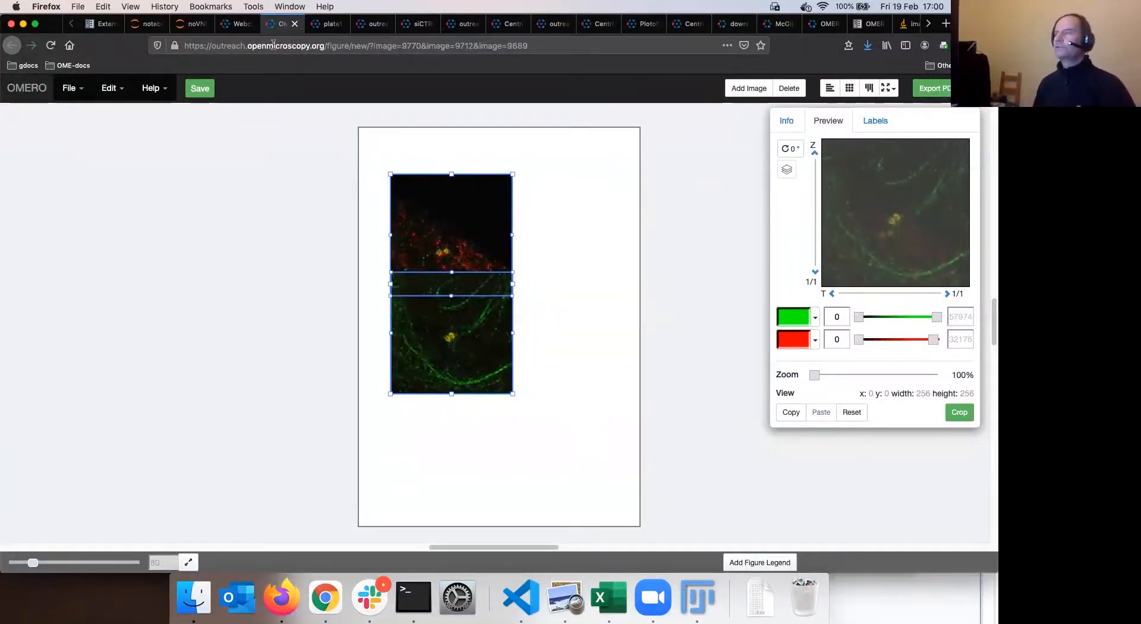
pyautogui.click(240, 27)
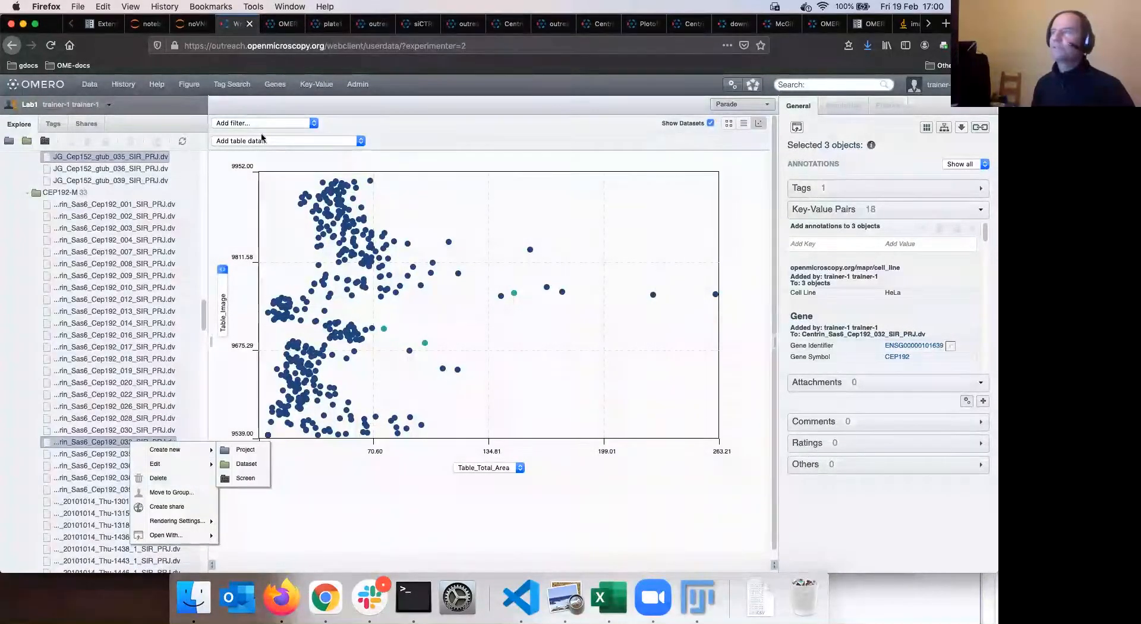
pyautogui.click(798, 128)
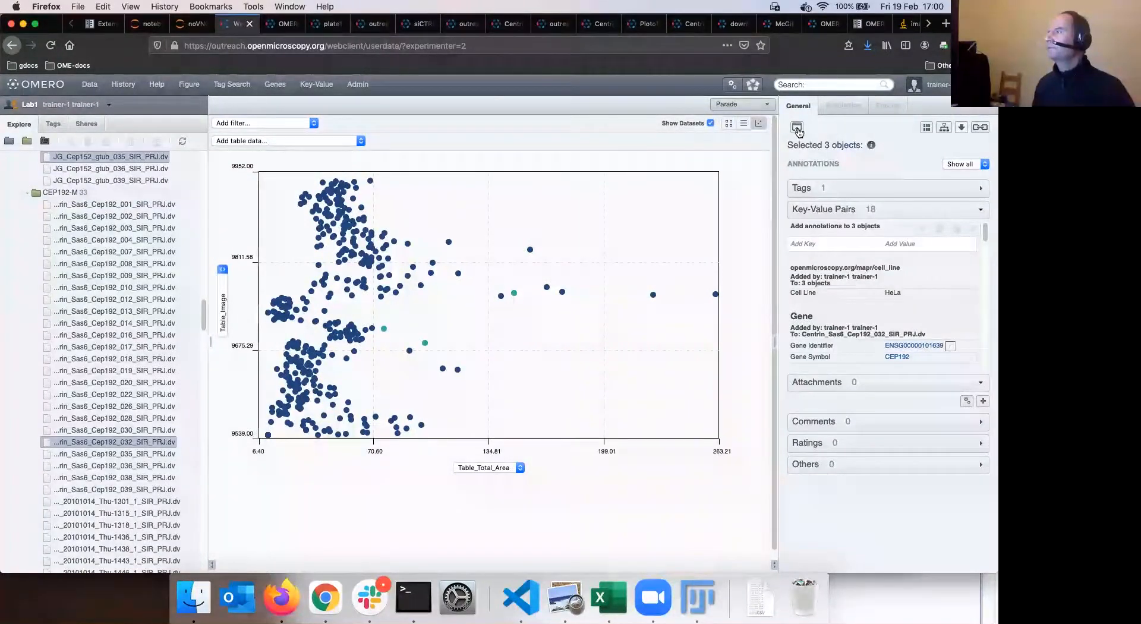
pyautogui.click(797, 127)
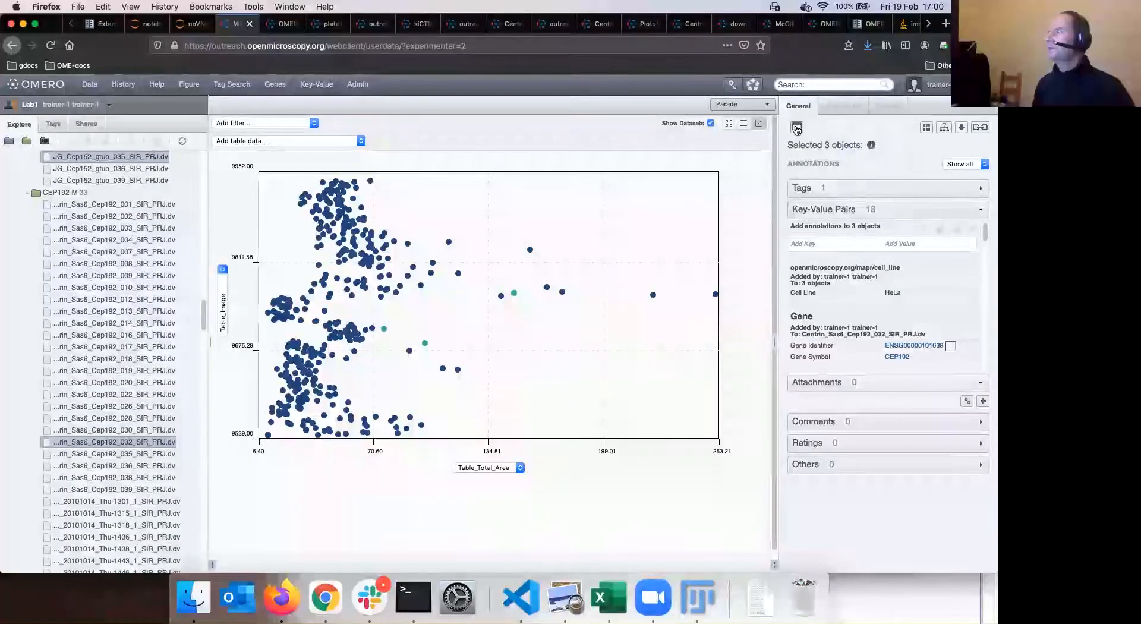
pyautogui.click(797, 129)
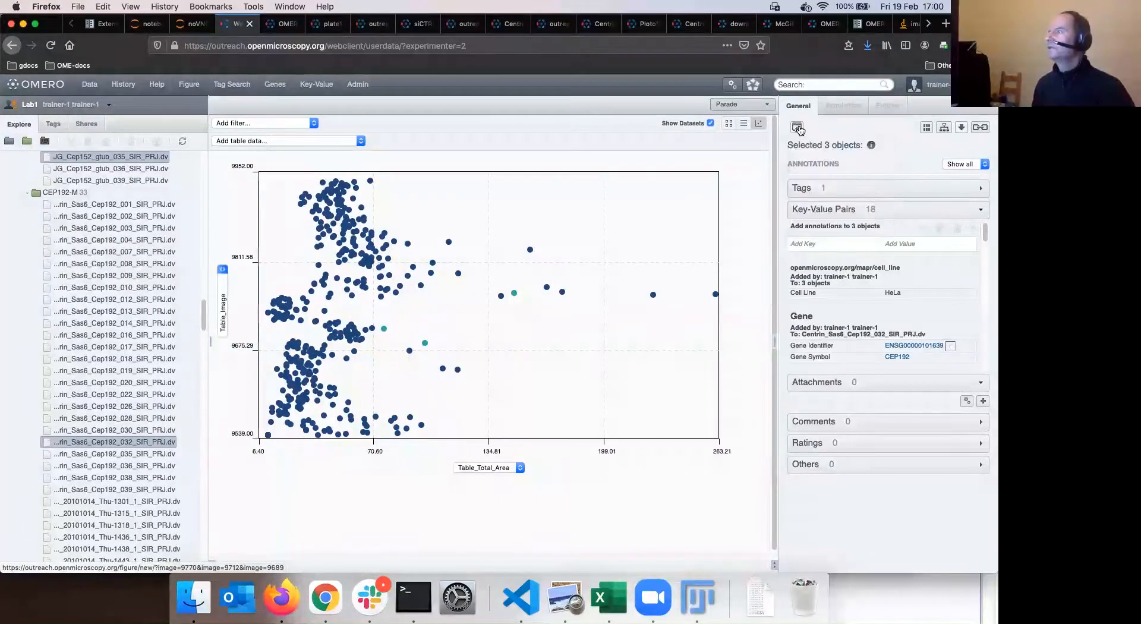
# Arrange the two figure panels in a grid and shrink them to about half size near the page's upper-left corner.
pyautogui.click(281, 29)
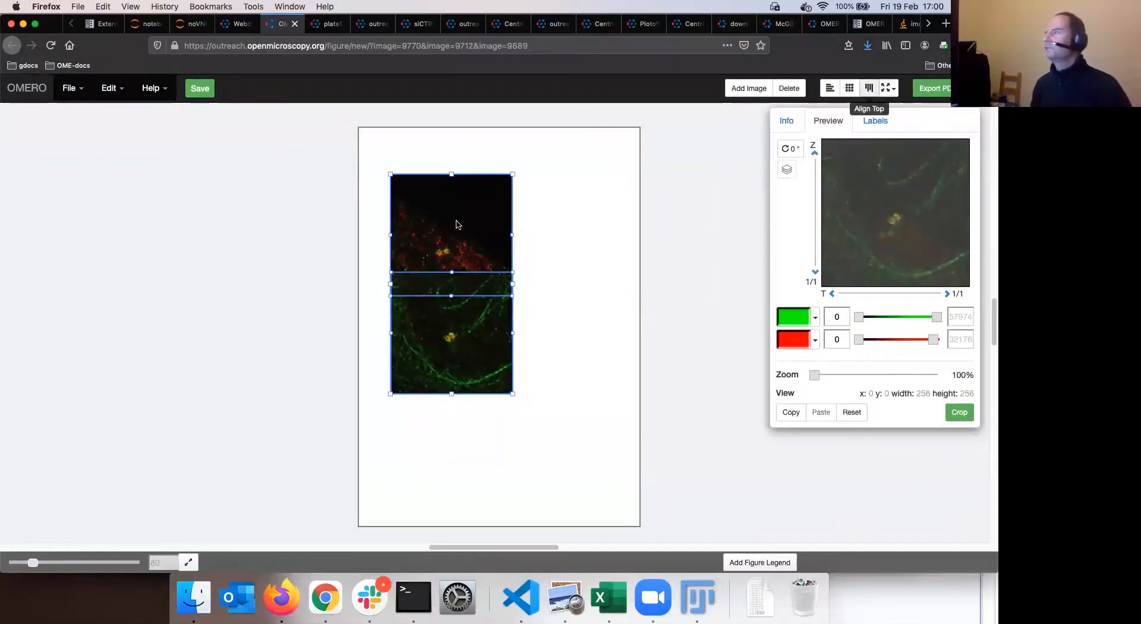
pyautogui.click(850, 88)
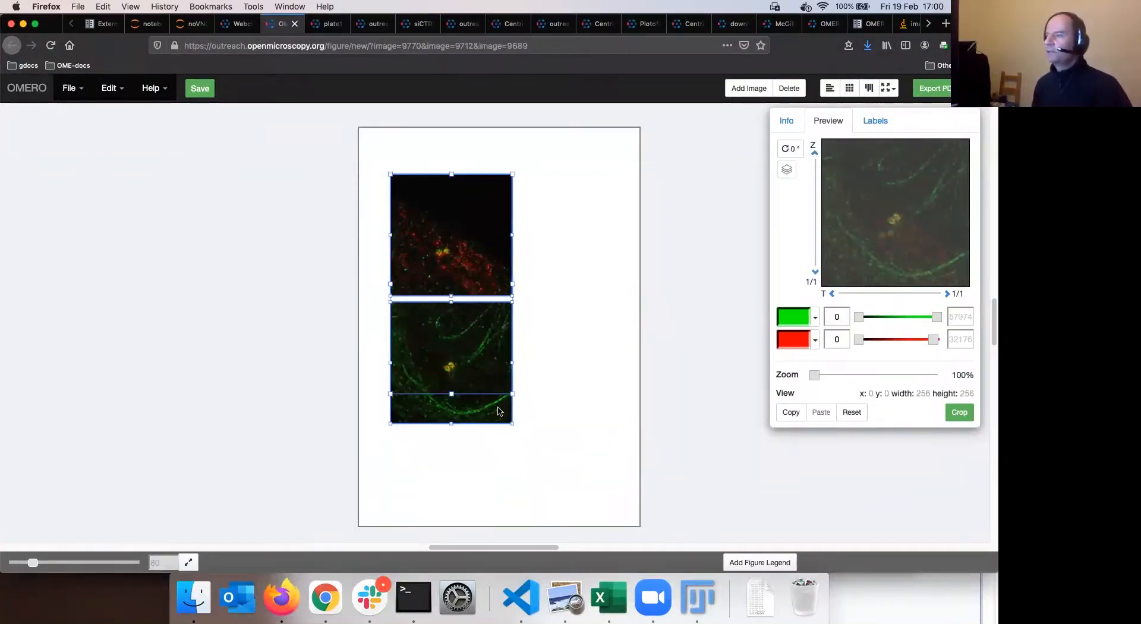
pyautogui.moveTo(512, 395); pyautogui.dragTo(451, 316)
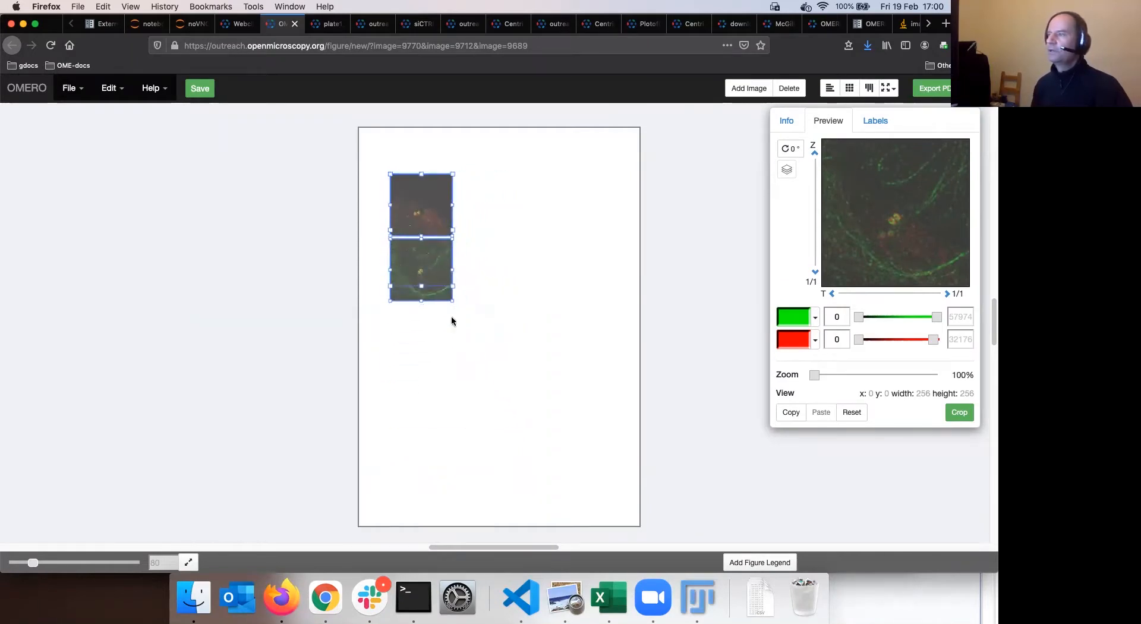
pyautogui.moveTo(431, 277); pyautogui.dragTo(423, 253)
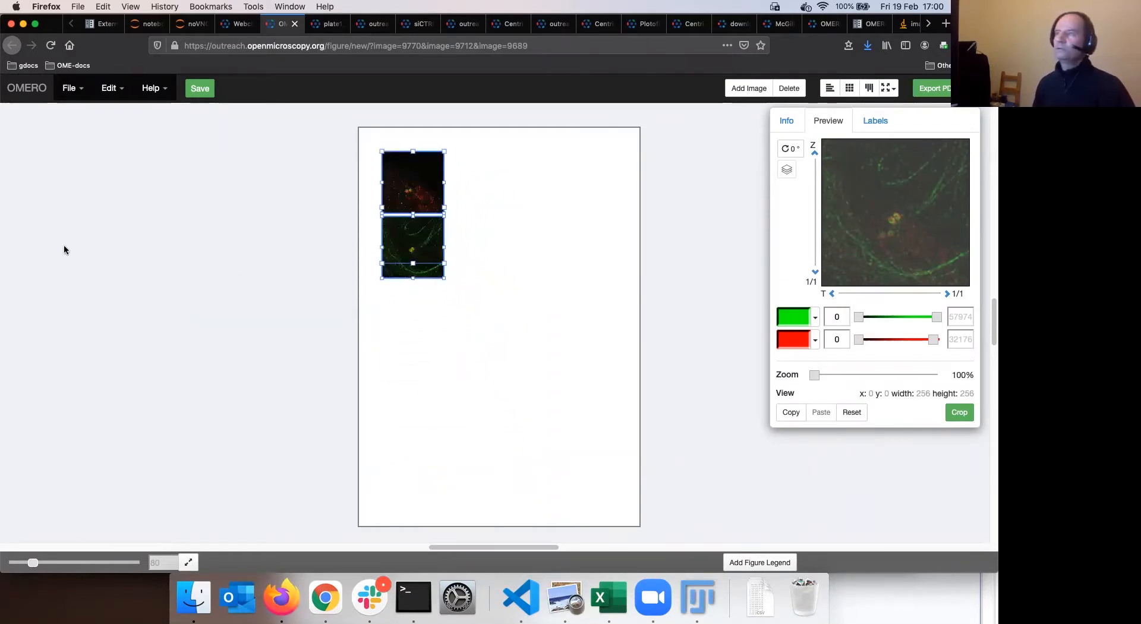
# Copy the two stacked panels and paste them twice to build a grid of three columns by two rows.
pyautogui.click(109, 89)
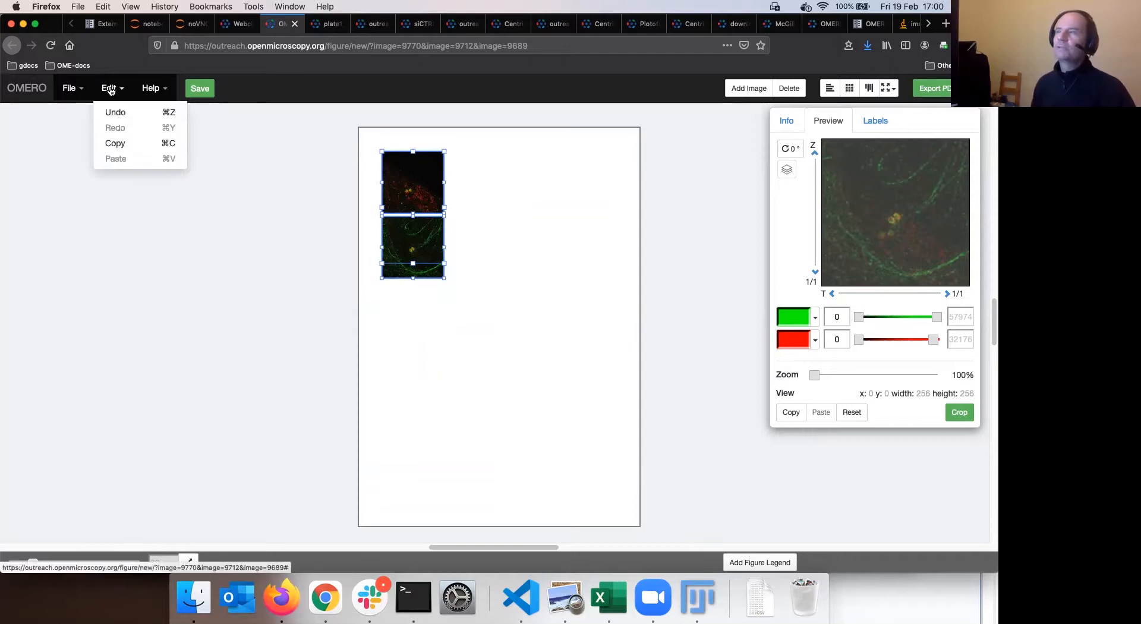
pyautogui.click(119, 145)
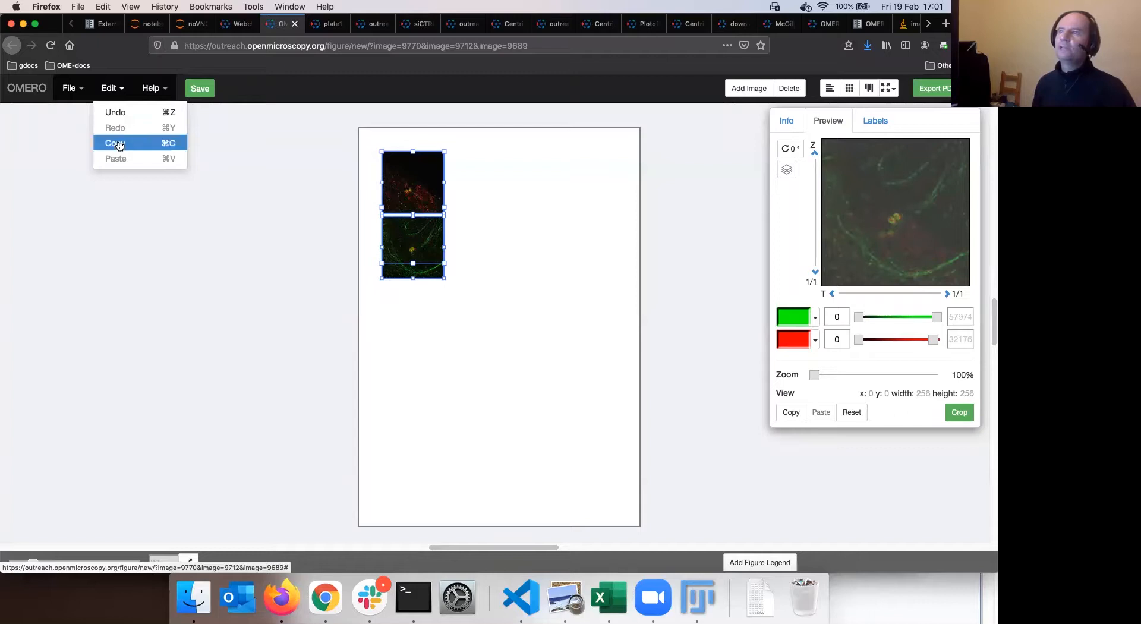
pyautogui.click(119, 144)
pyautogui.click(112, 88)
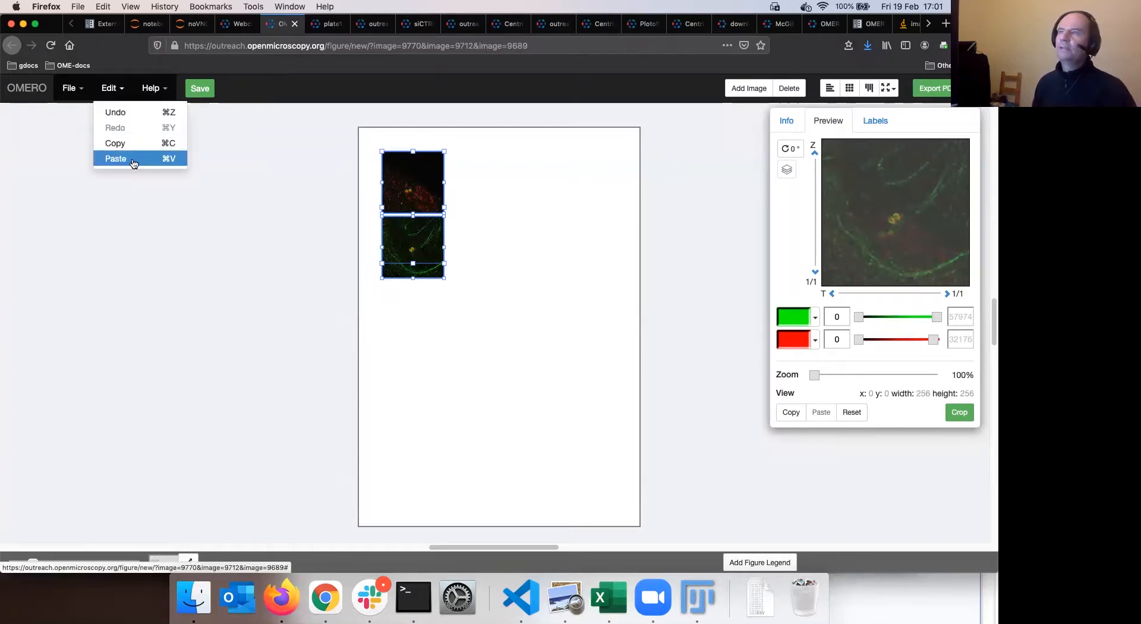
pyautogui.click(135, 159)
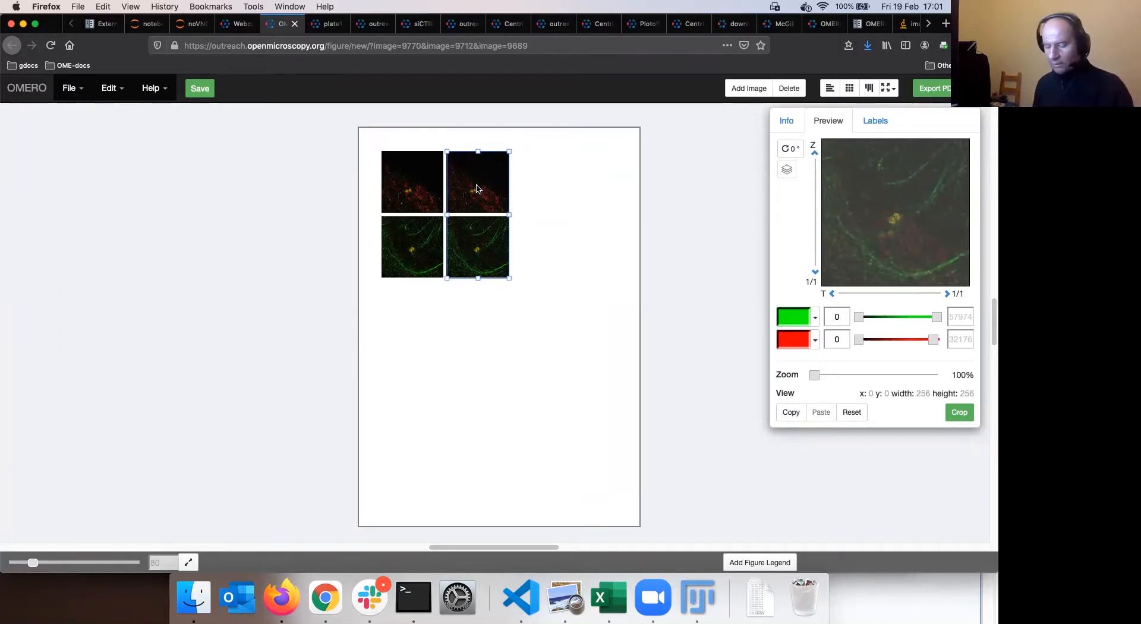
pyautogui.press('super+v')
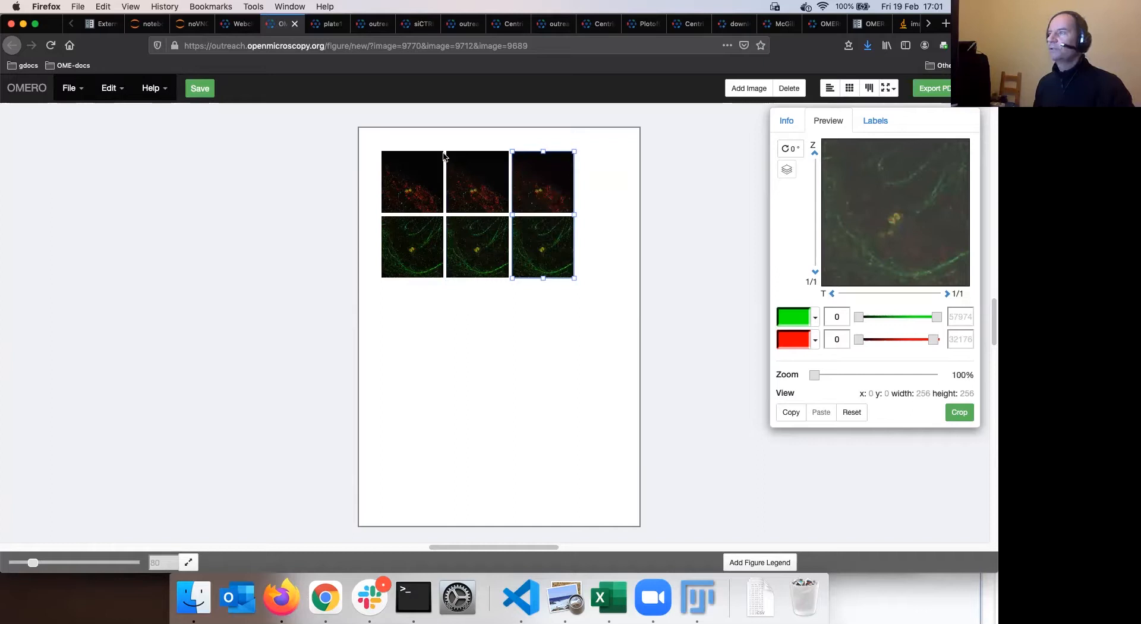
# Select all six panels and shift the whole grid slightly to the right on the page, then deselect them.
pyautogui.moveTo(410, 146); pyautogui.dragTo(564, 255)
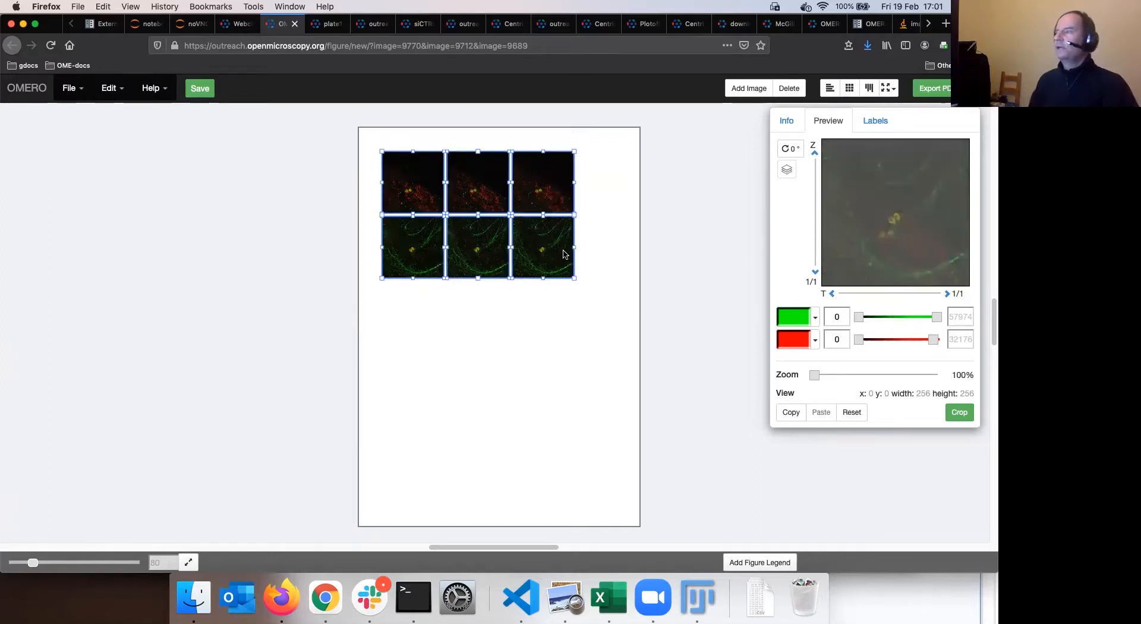
pyautogui.moveTo(479, 190); pyautogui.dragTo(492, 190)
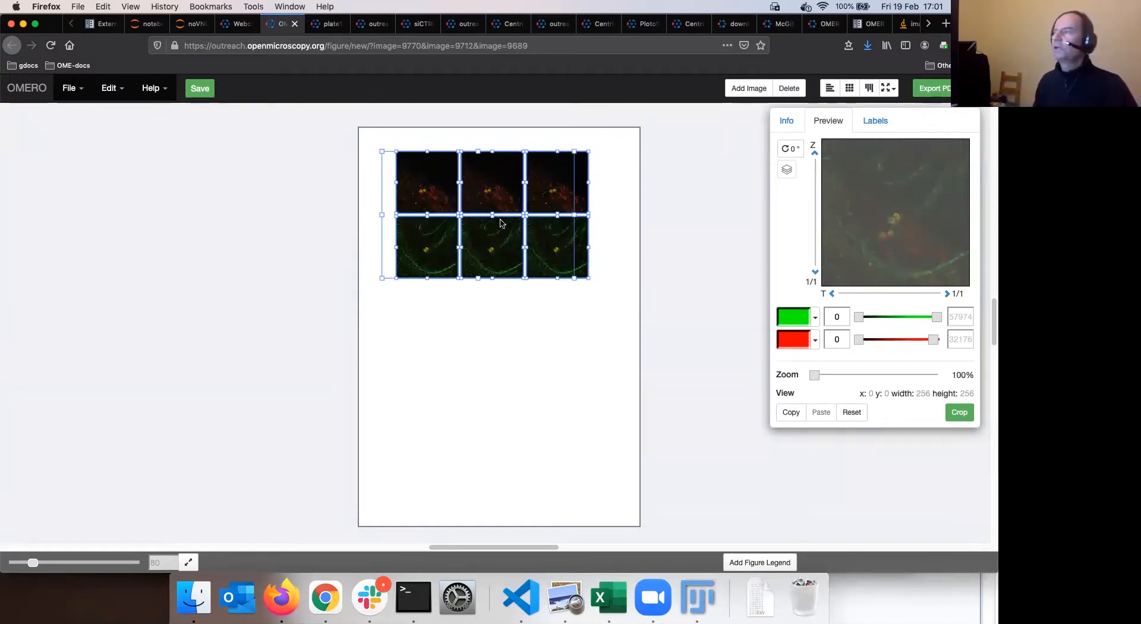
pyautogui.click(389, 171)
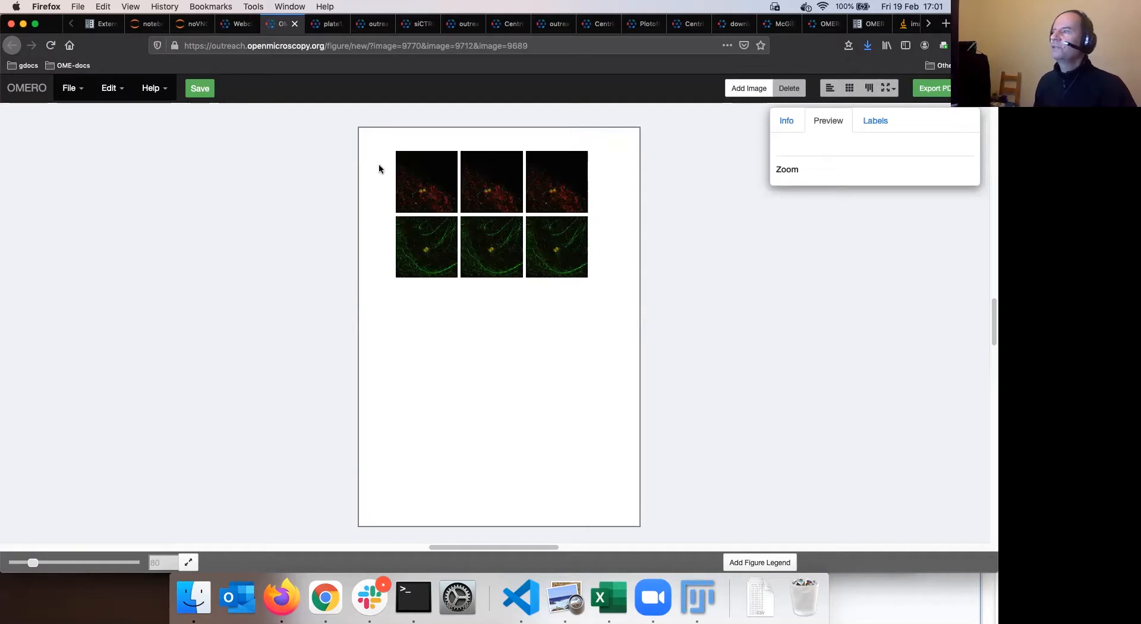
# Zoom all six panels to 393% and pan their images until the bright spot pair is centred in the lower row.
pyautogui.moveTo(373, 173); pyautogui.dragTo(561, 284)
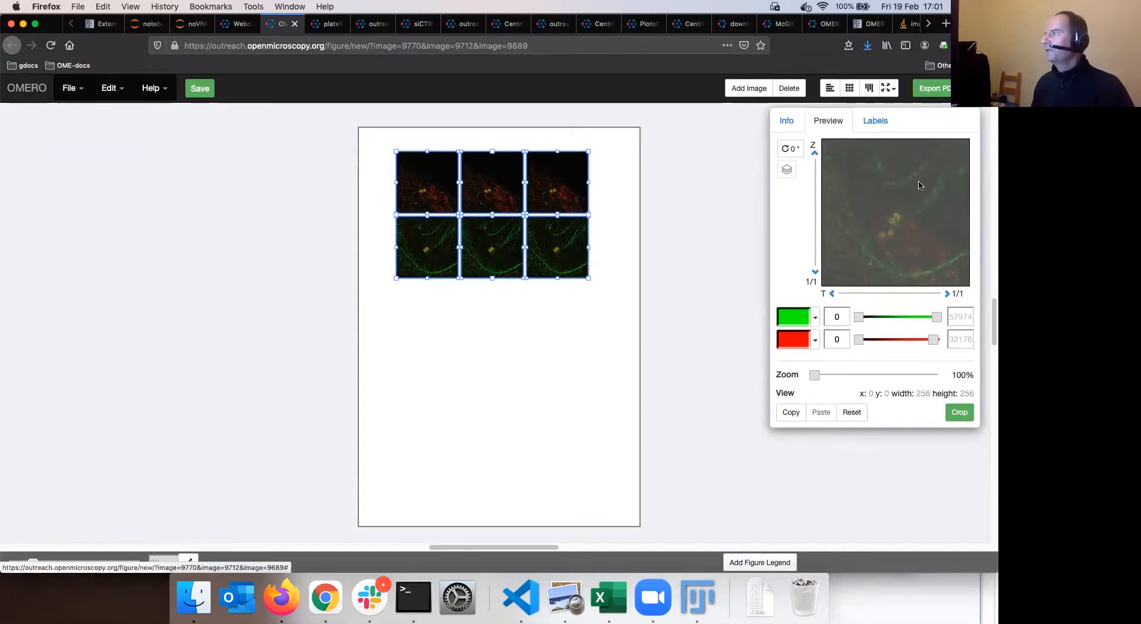
pyautogui.moveTo(815, 376); pyautogui.dragTo(855, 379)
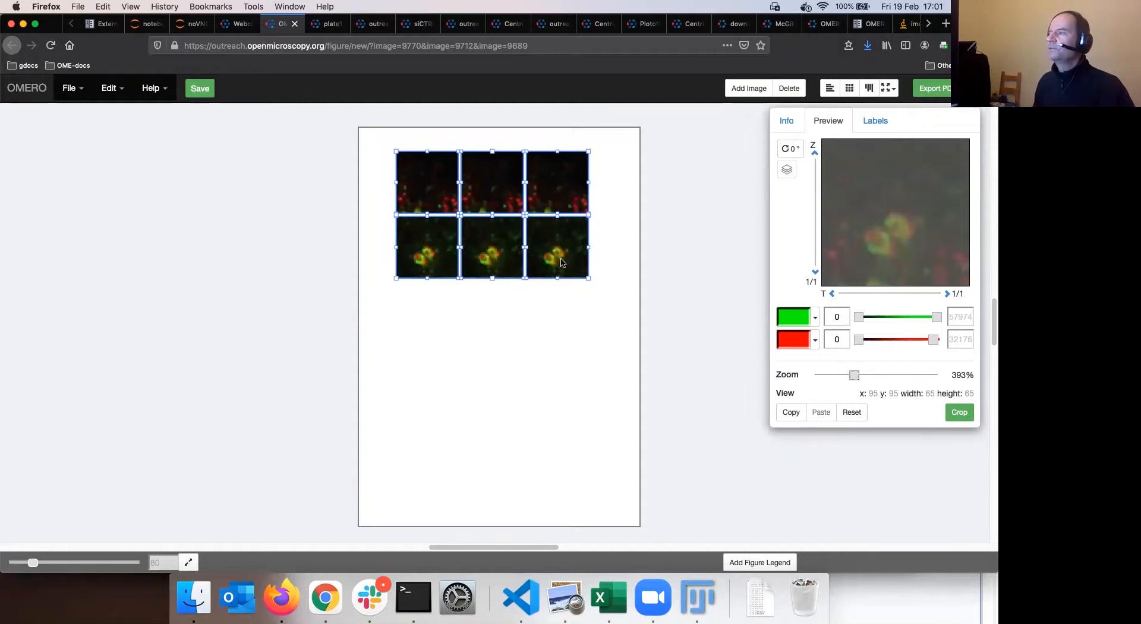
pyautogui.moveTo(896, 246); pyautogui.dragTo(898, 233)
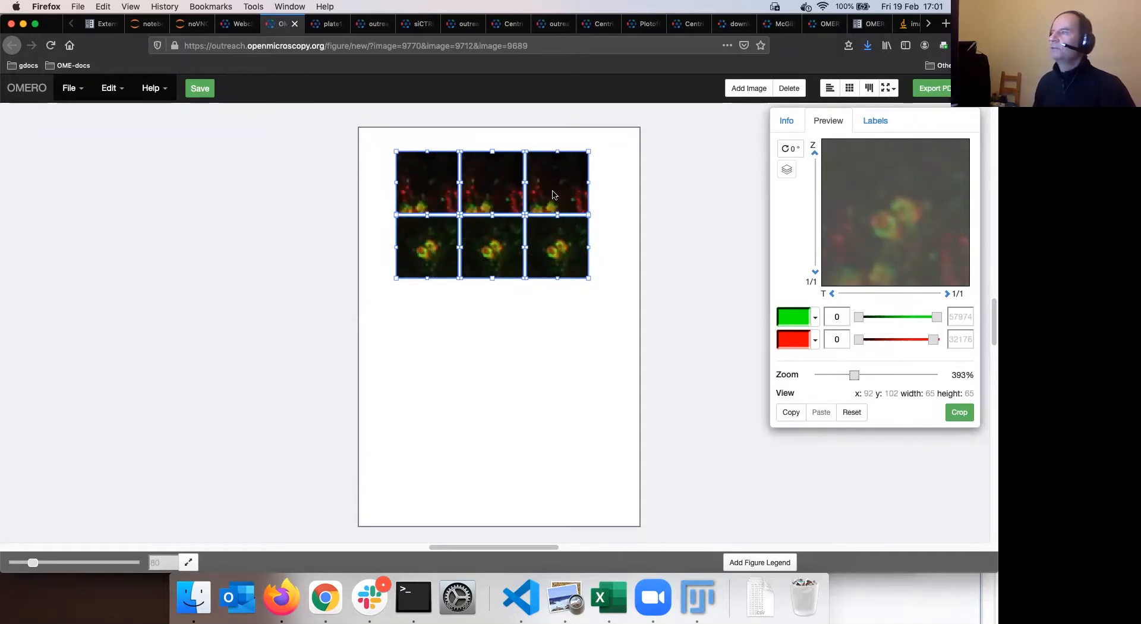
# Pan the images of the three upper-row panels together so that their bright spot pair is centred.
pyautogui.click(371, 197)
pyautogui.moveTo(385, 180); pyautogui.dragTo(602, 226)
pyautogui.moveTo(895, 252); pyautogui.dragTo(924, 201)
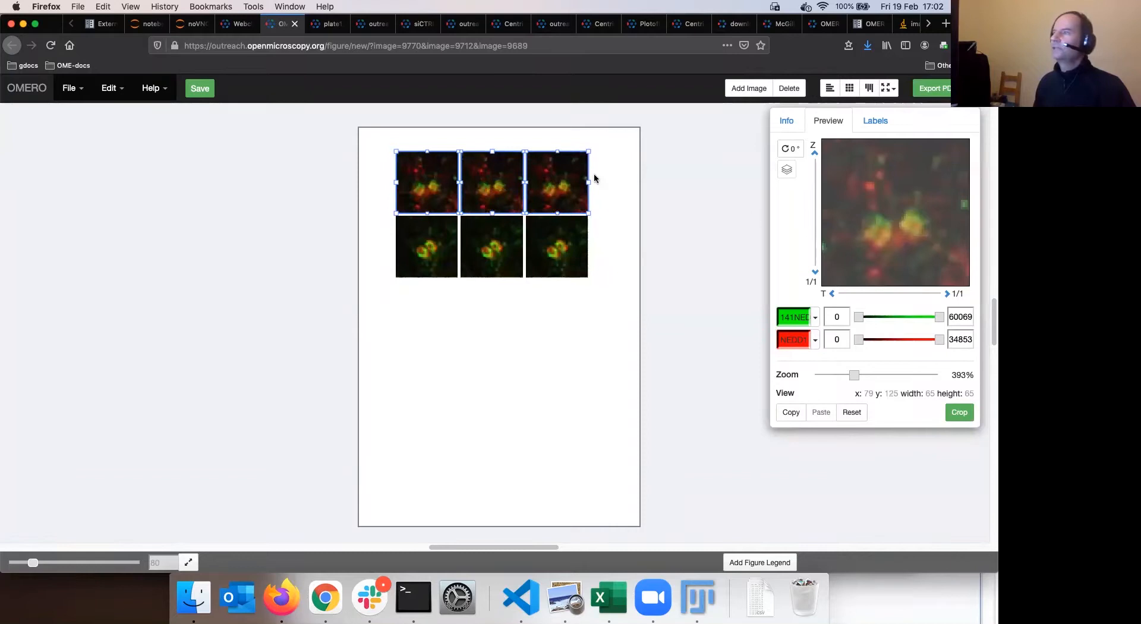
pyautogui.moveTo(868, 200); pyautogui.dragTo(868, 196)
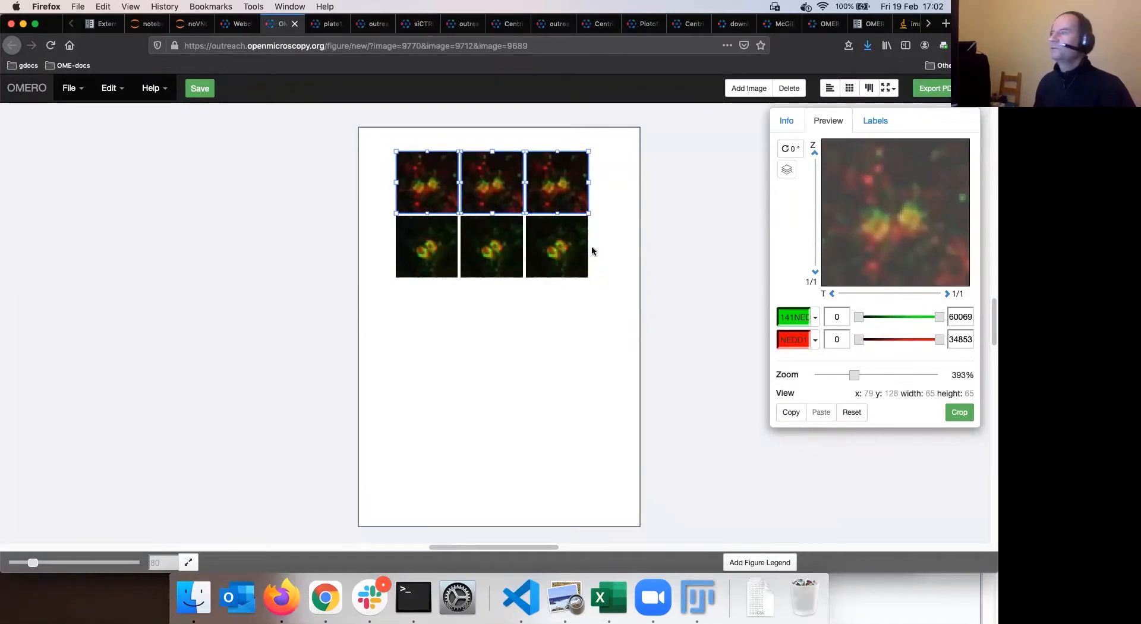
pyautogui.moveTo(834, 244); pyautogui.dragTo(841, 238)
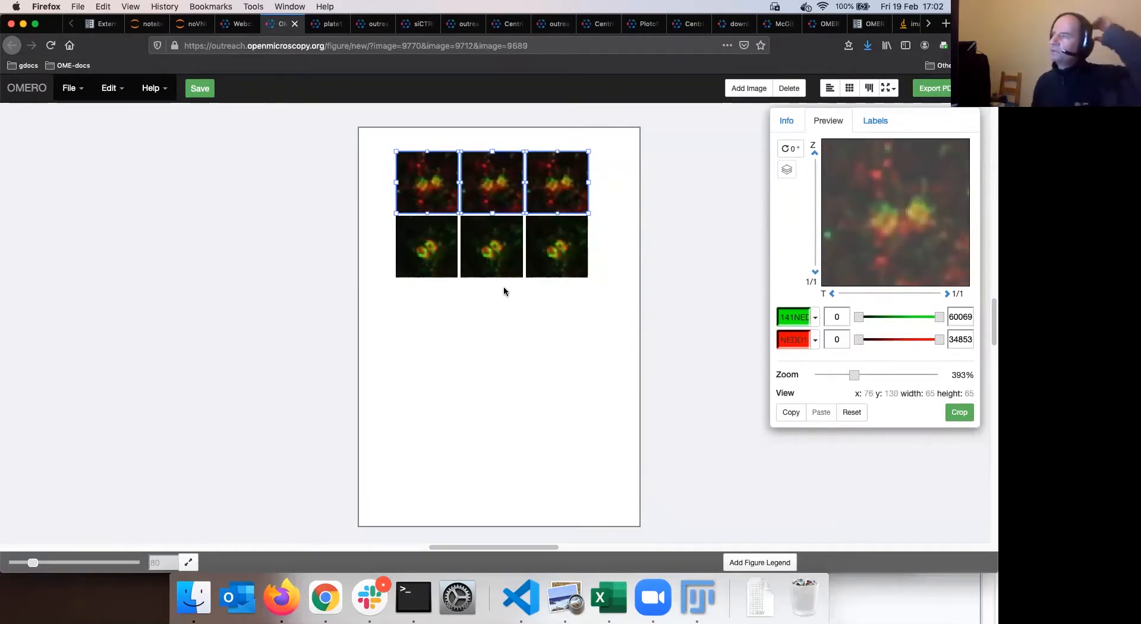
# Raise the minimum intensity of both left-column panels to 5465 for the green channel and 4623 for the red channel.
pyautogui.click(372, 177)
pyautogui.moveTo(416, 137); pyautogui.dragTo(434, 275)
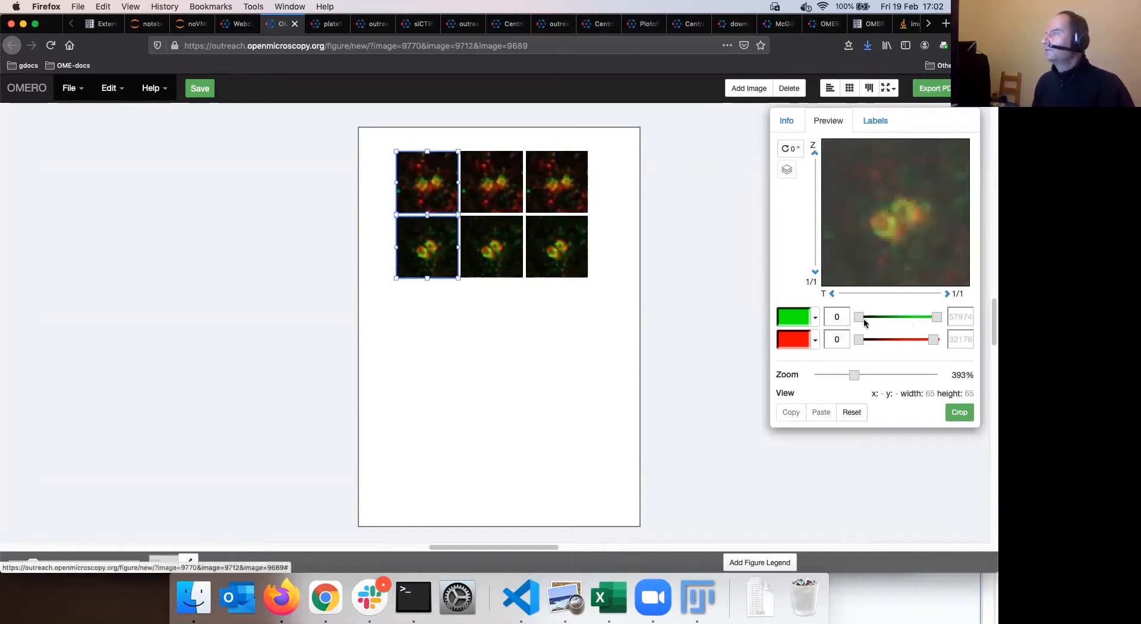
pyautogui.moveTo(861, 319); pyautogui.dragTo(871, 339)
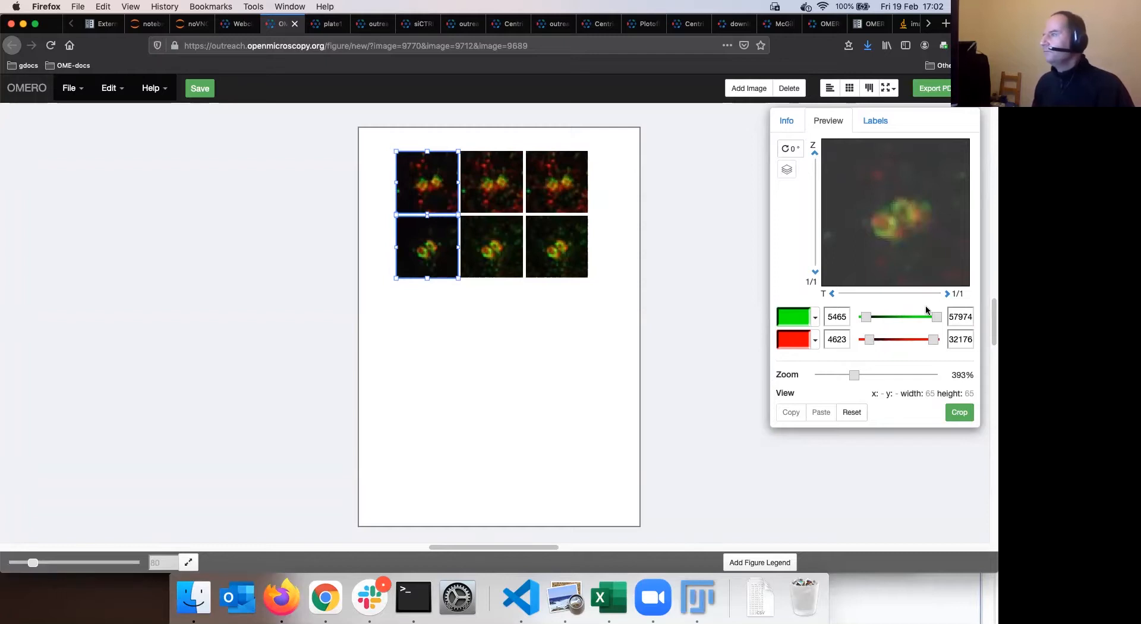
# Turn off the red channel in the left-column panels and the green channel in the middle-column panels.
pyautogui.click(795, 341)
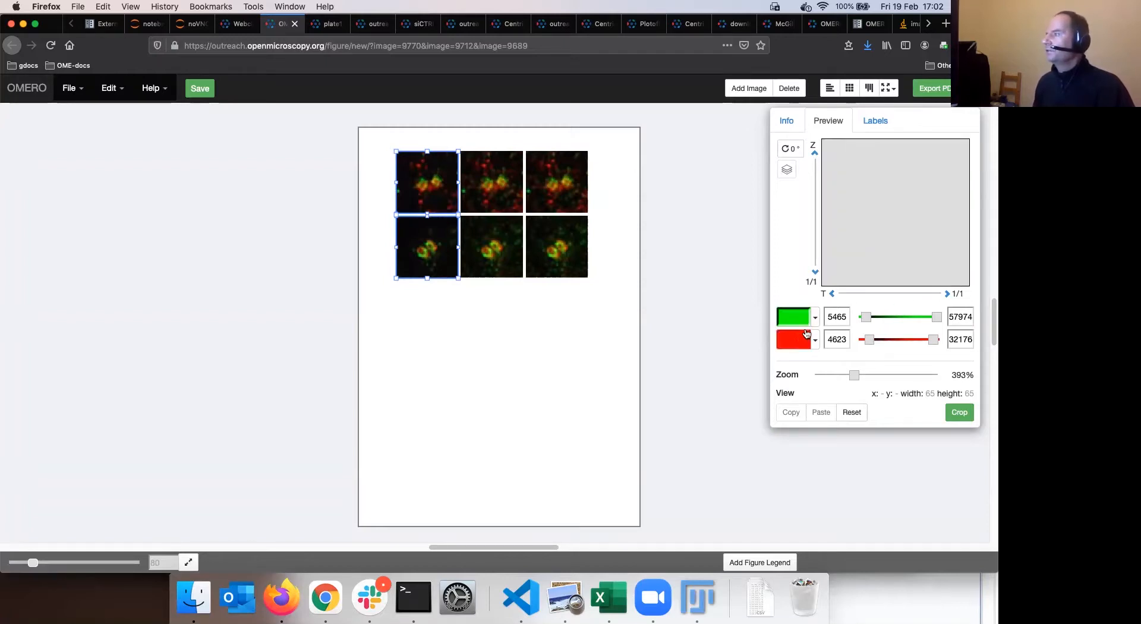
pyautogui.click(496, 231)
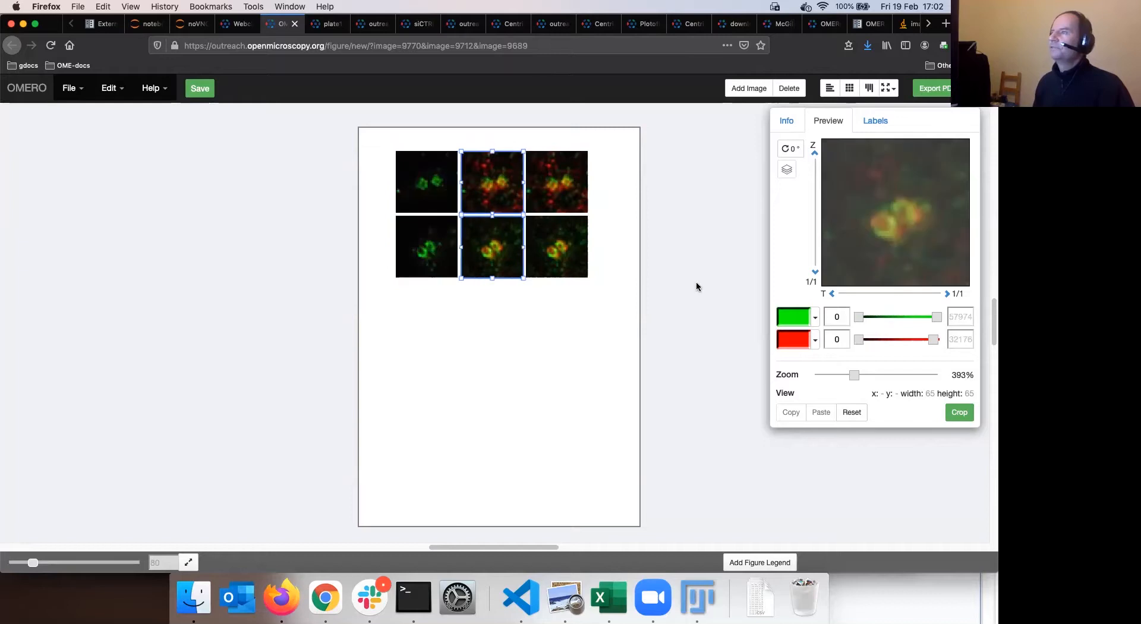
pyautogui.click(793, 320)
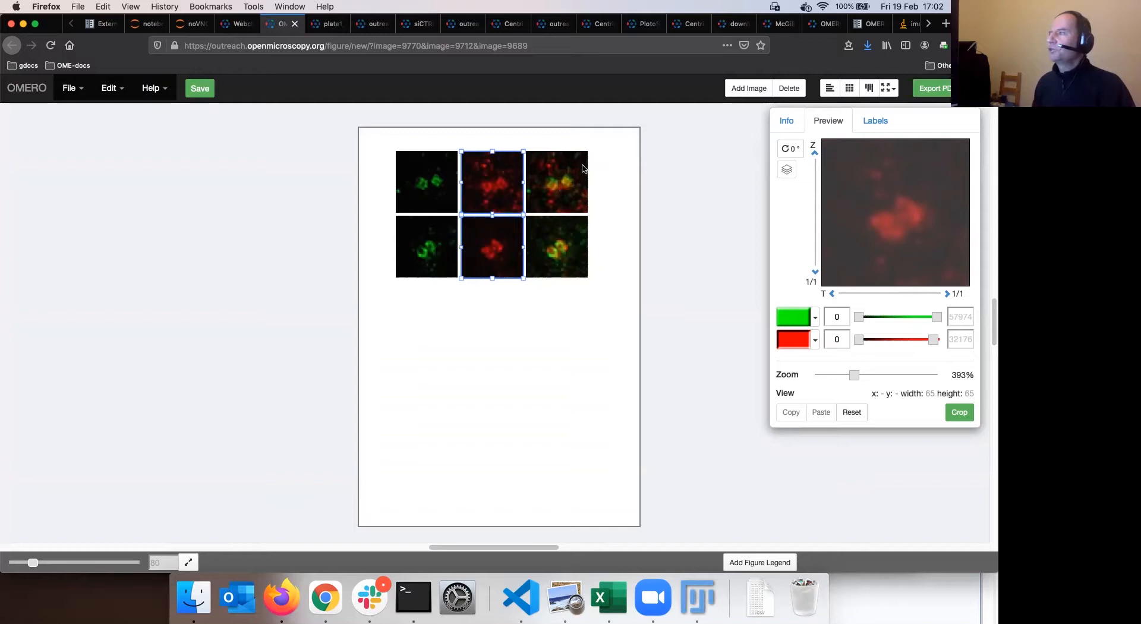
# Add a 500 nm scale bar with a visible label to the merged panel at the lower right of the grid.
pyautogui.click(571, 248)
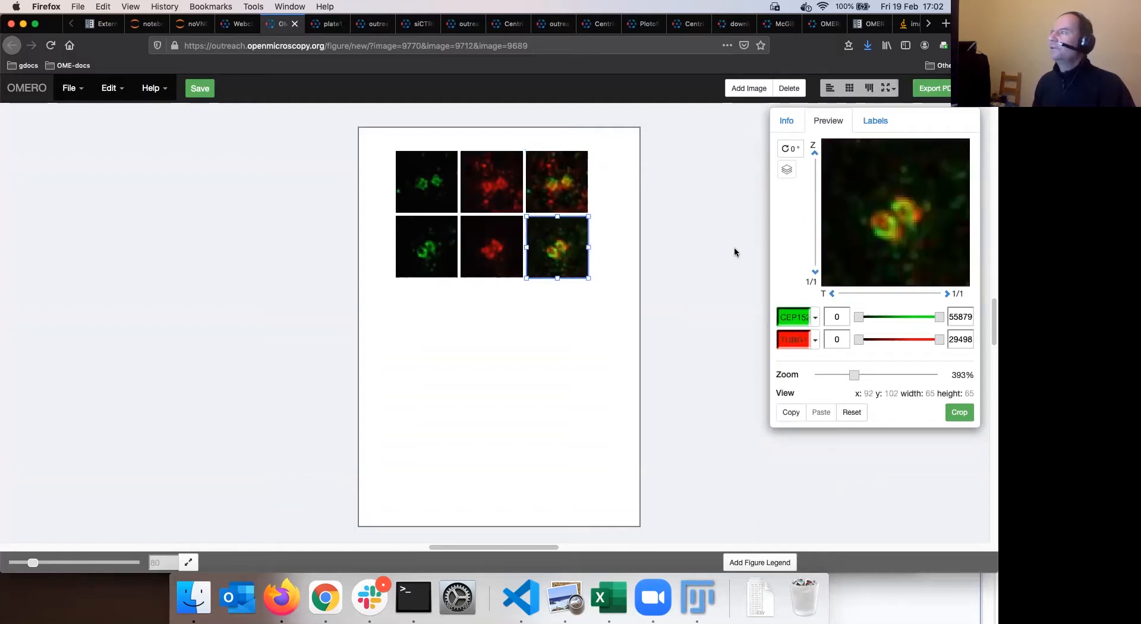
pyautogui.click(875, 121)
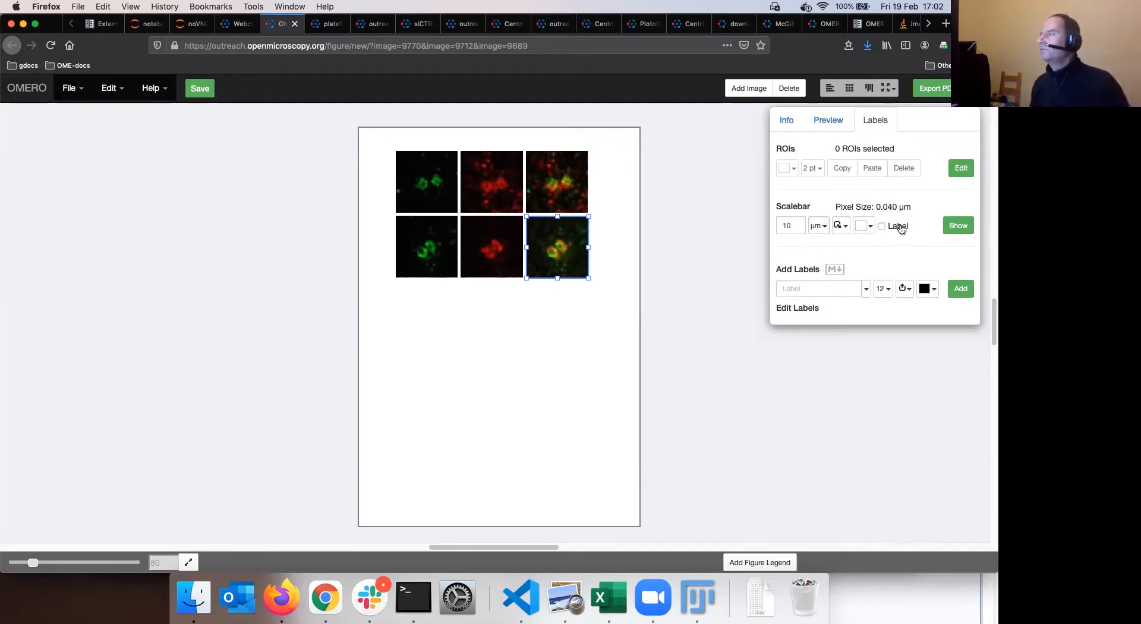
pyautogui.click(954, 227)
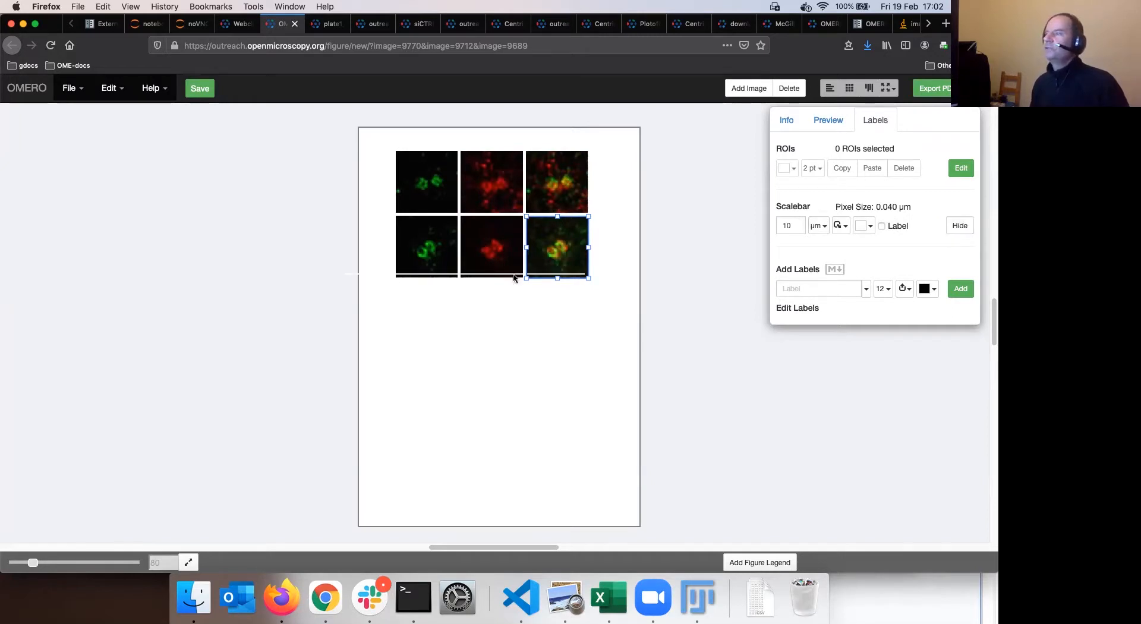
pyautogui.click(820, 228)
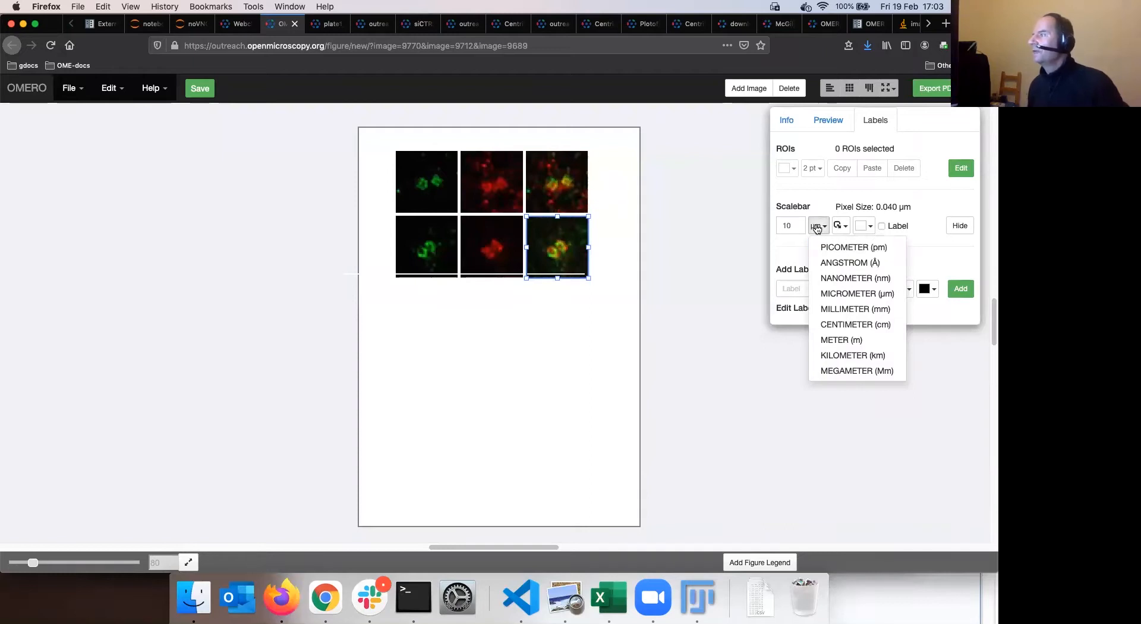
pyautogui.click(864, 279)
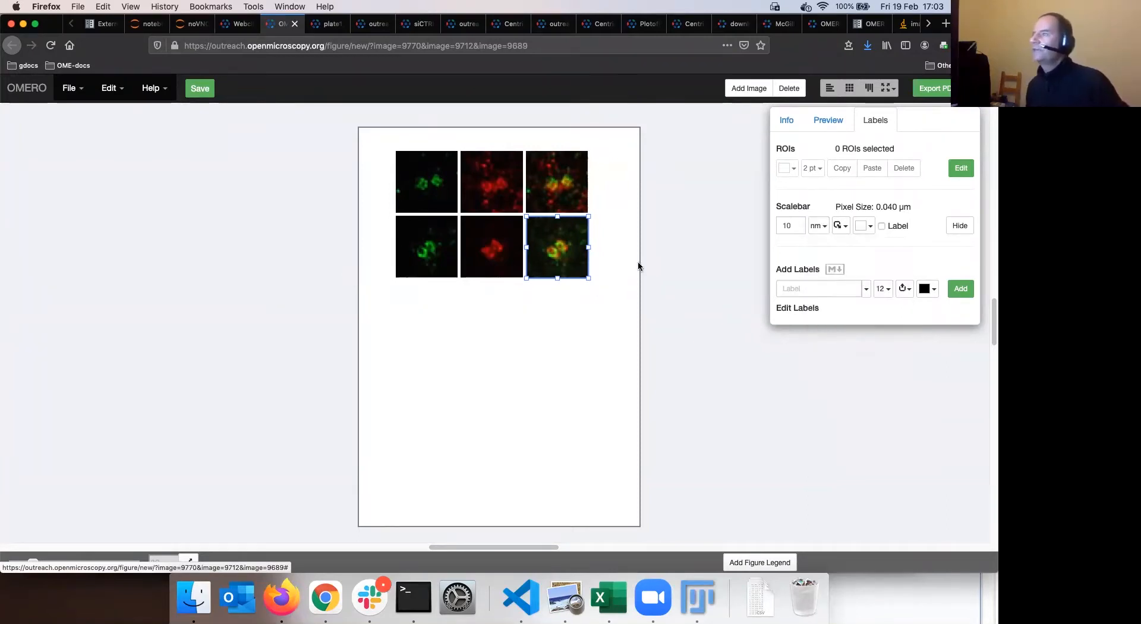
pyautogui.click(801, 223)
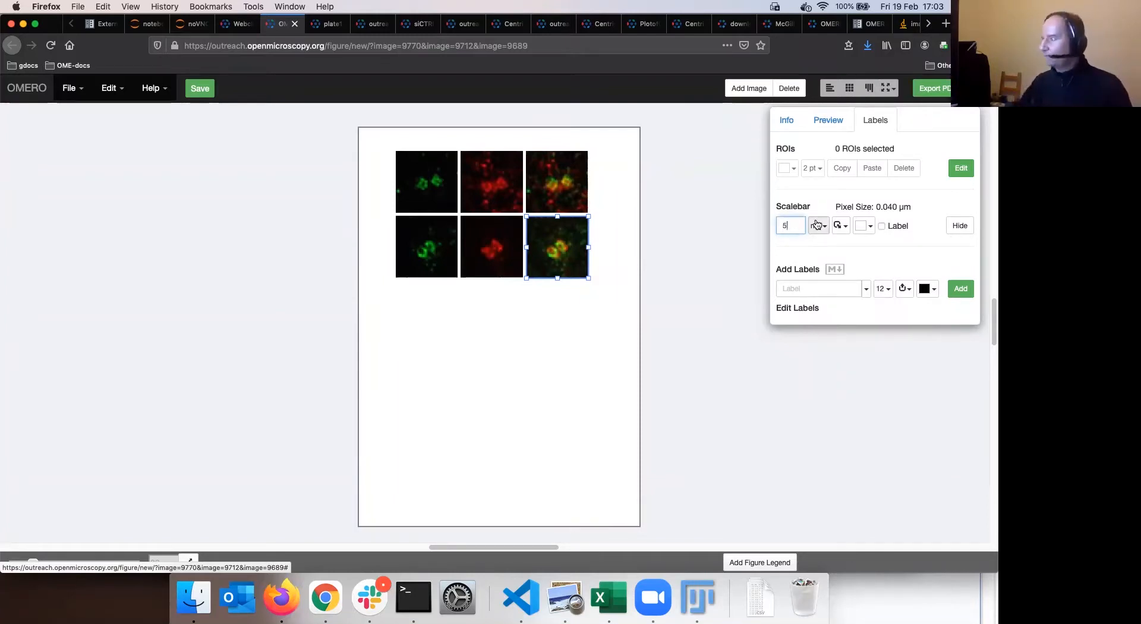
pyautogui.write('500')
pyautogui.press('Return')
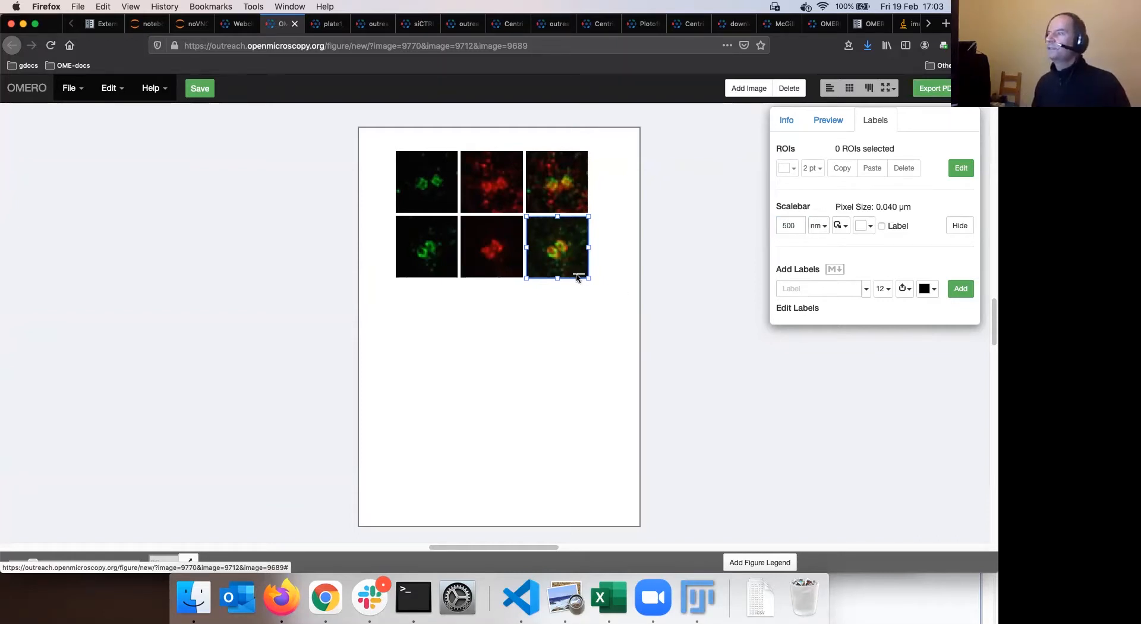
pyautogui.click(883, 227)
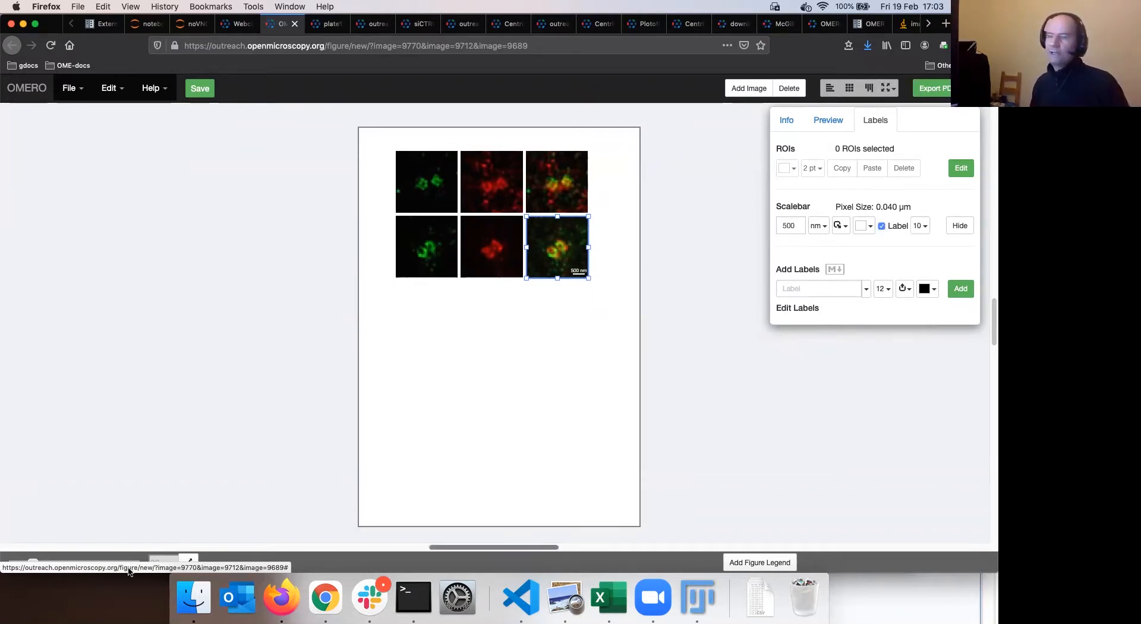
# Add channel-name labels at size 14 above the three upper-row panels, outside their top edge.
pyautogui.moveTo(33, 564); pyautogui.dragTo(61, 562)
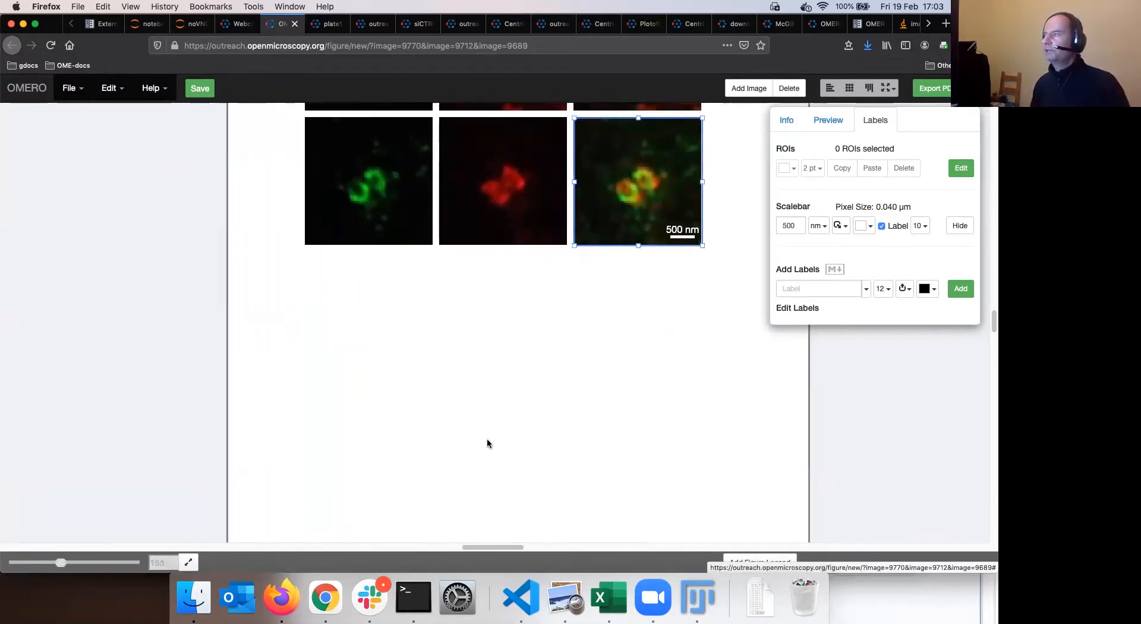
pyautogui.scroll(3, 678, 429)
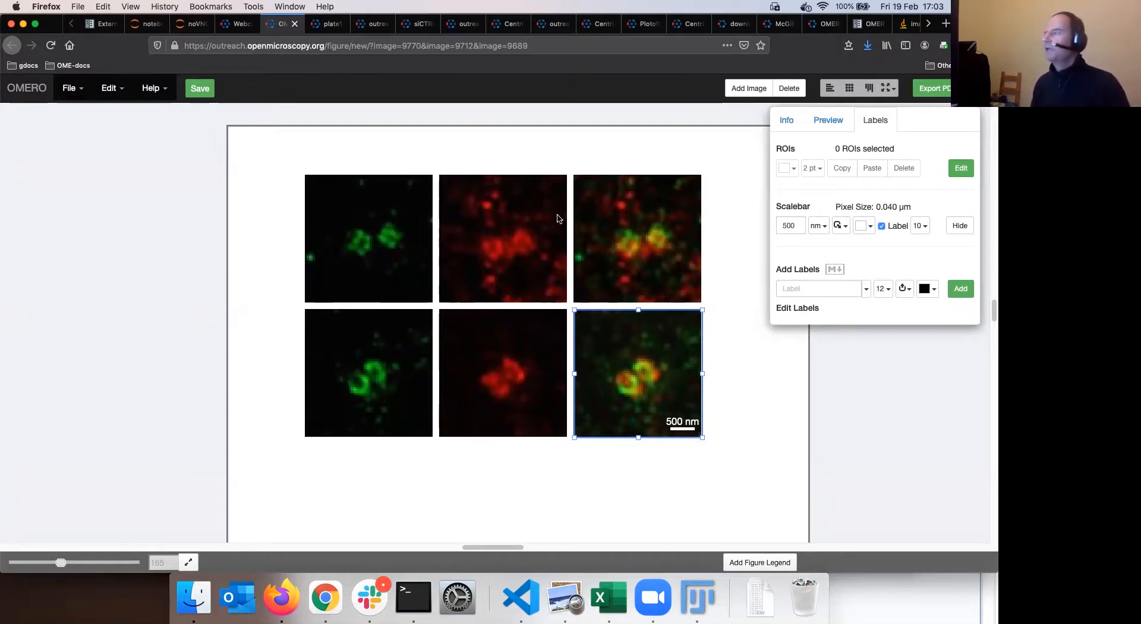
pyautogui.moveTo(262, 157); pyautogui.dragTo(692, 253)
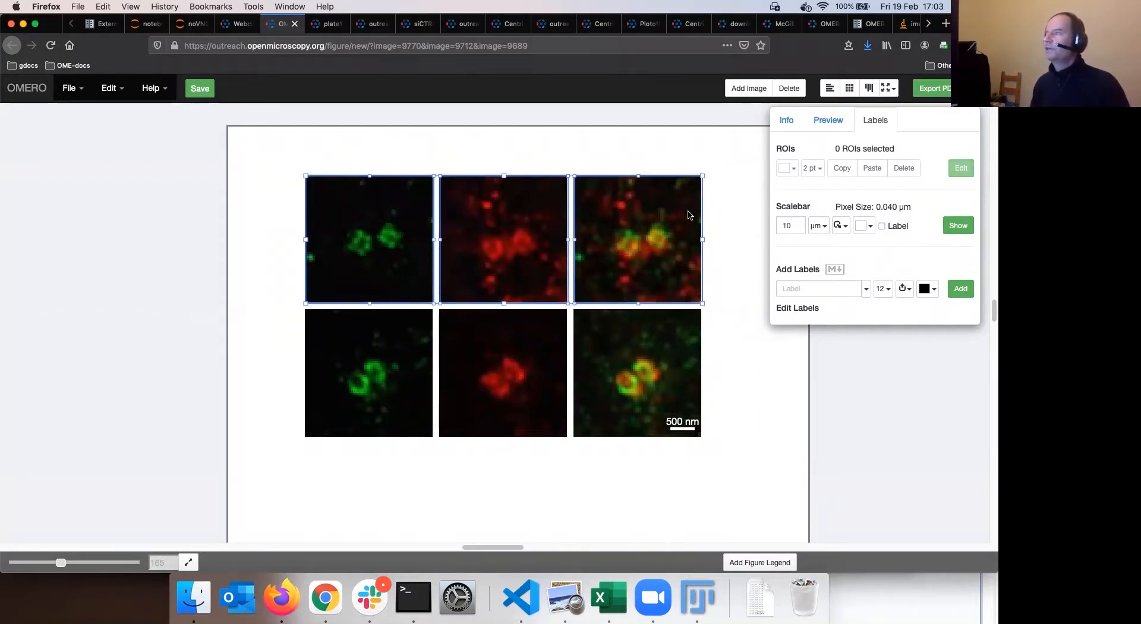
pyautogui.click(865, 291)
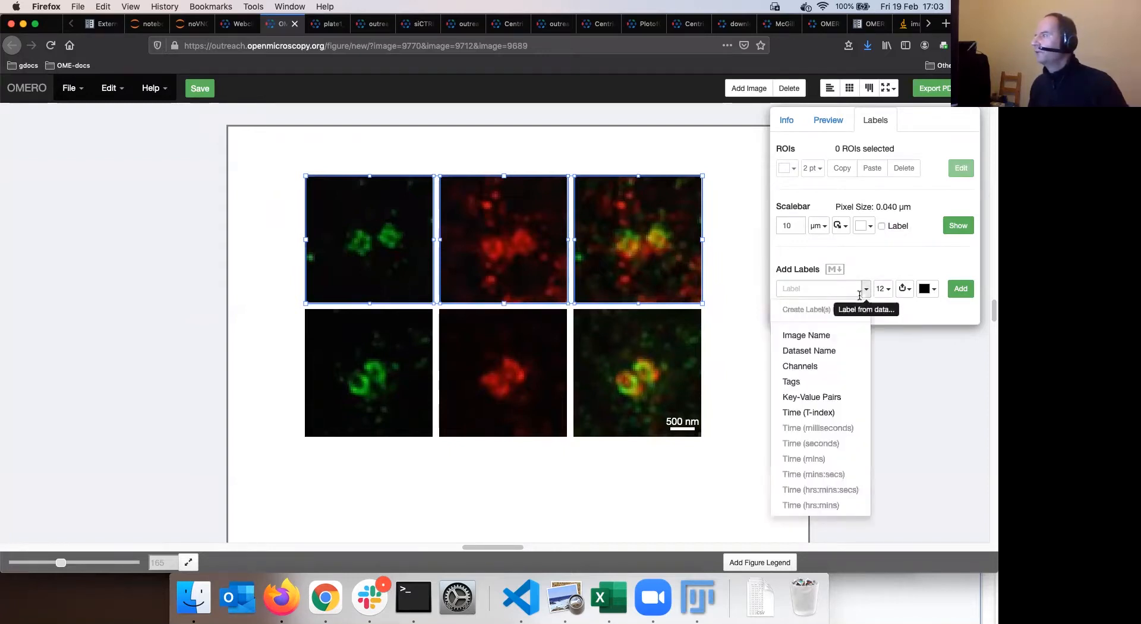
pyautogui.click(824, 367)
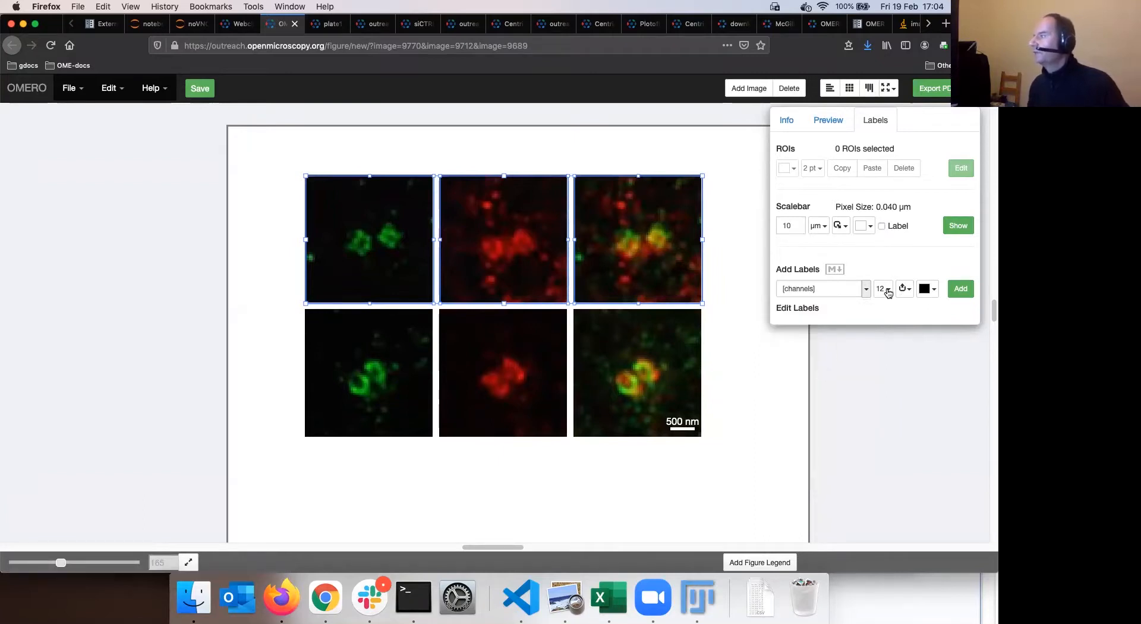
pyautogui.click(888, 290)
pyautogui.click(897, 374)
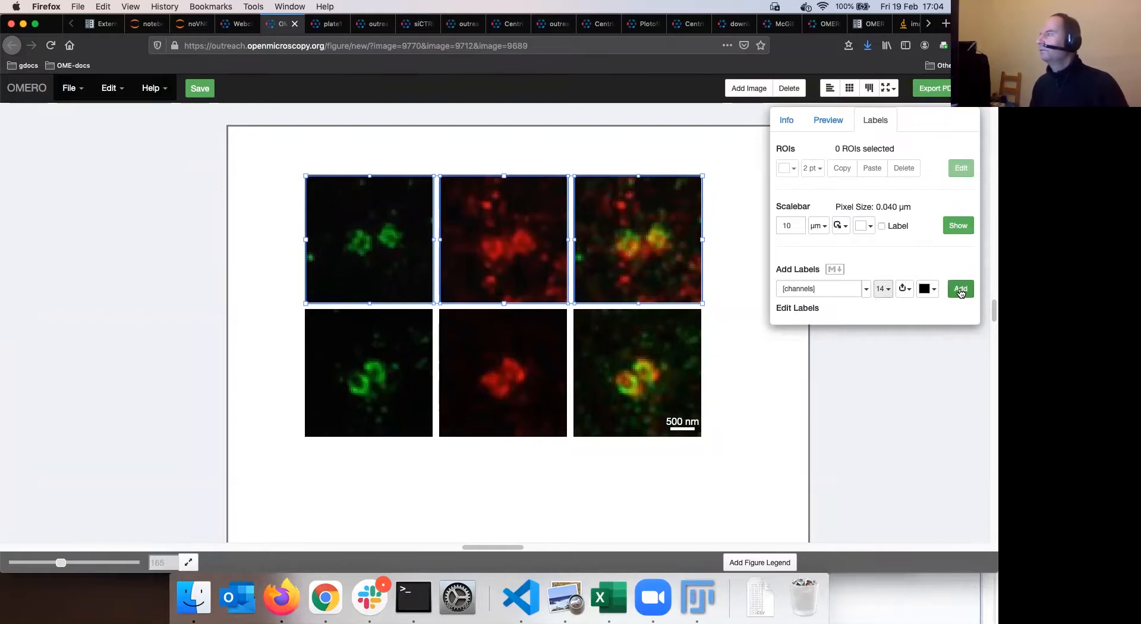
pyautogui.click(904, 289)
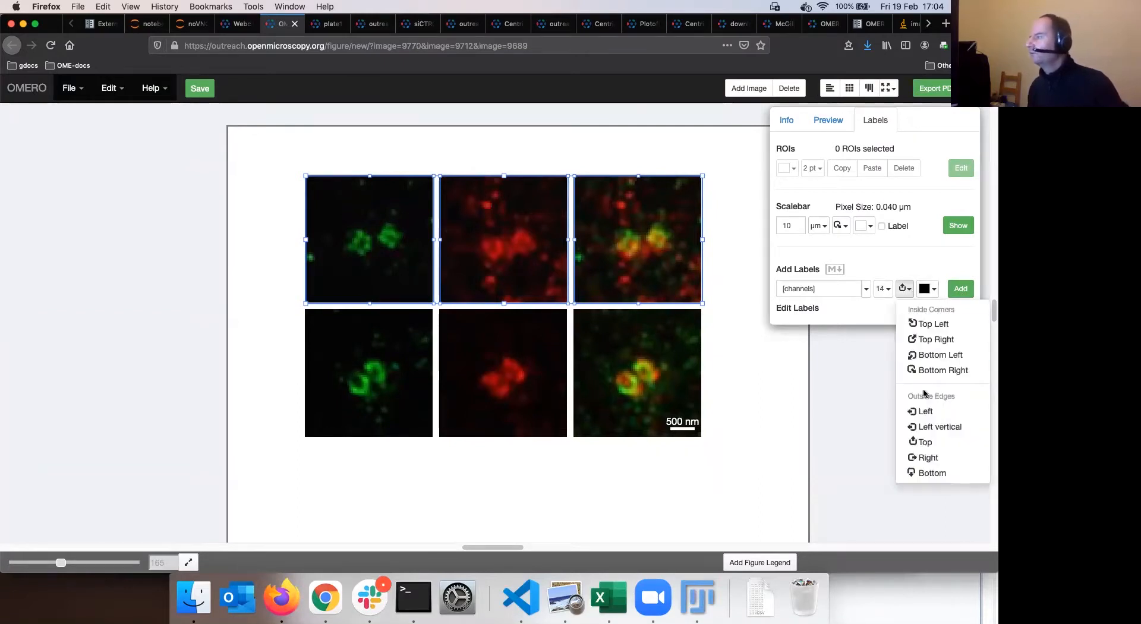
pyautogui.click(939, 444)
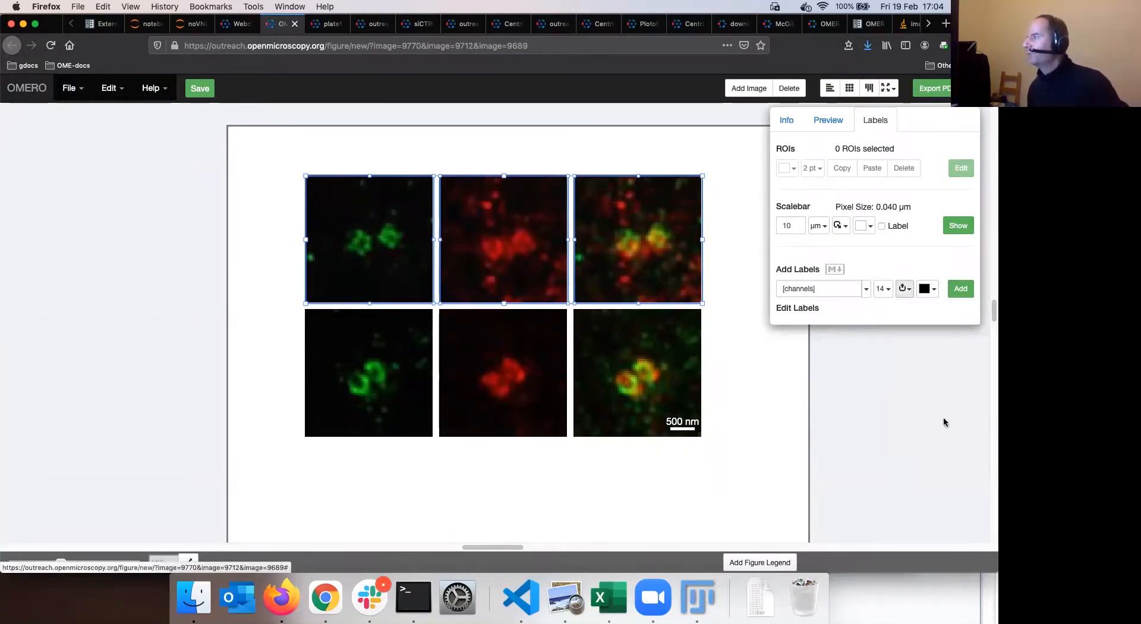
pyautogui.click(961, 290)
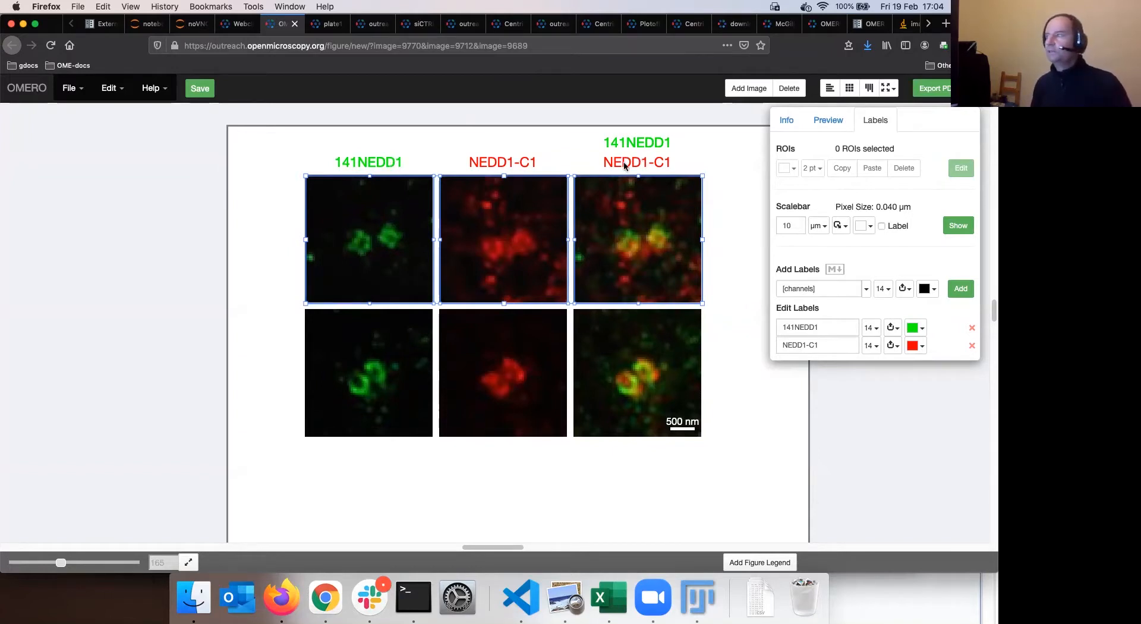
# Add size 14 dataset-name labels in black, placed left vertical, to both panels of the left column.
pyautogui.moveTo(308, 157); pyautogui.dragTo(300, 404)
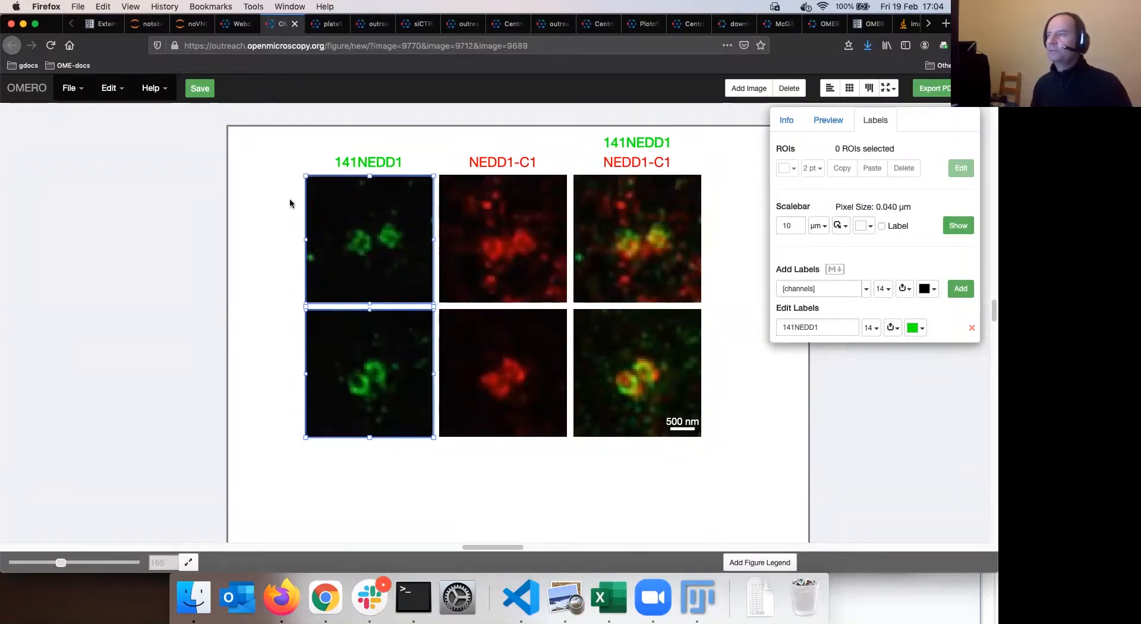
pyautogui.click(866, 288)
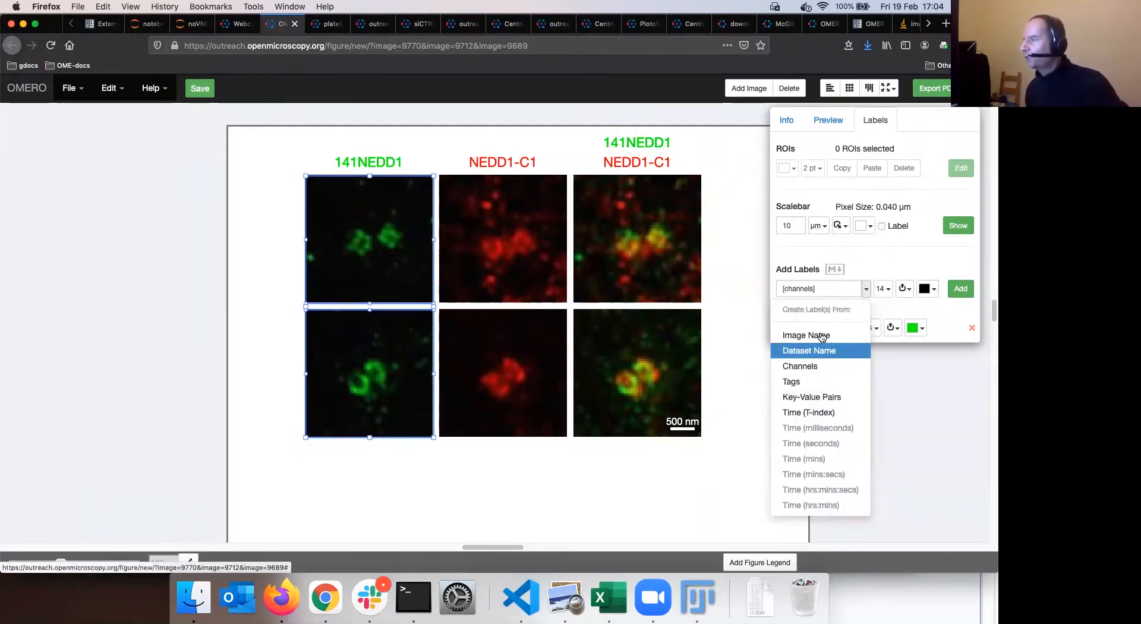
pyautogui.click(826, 352)
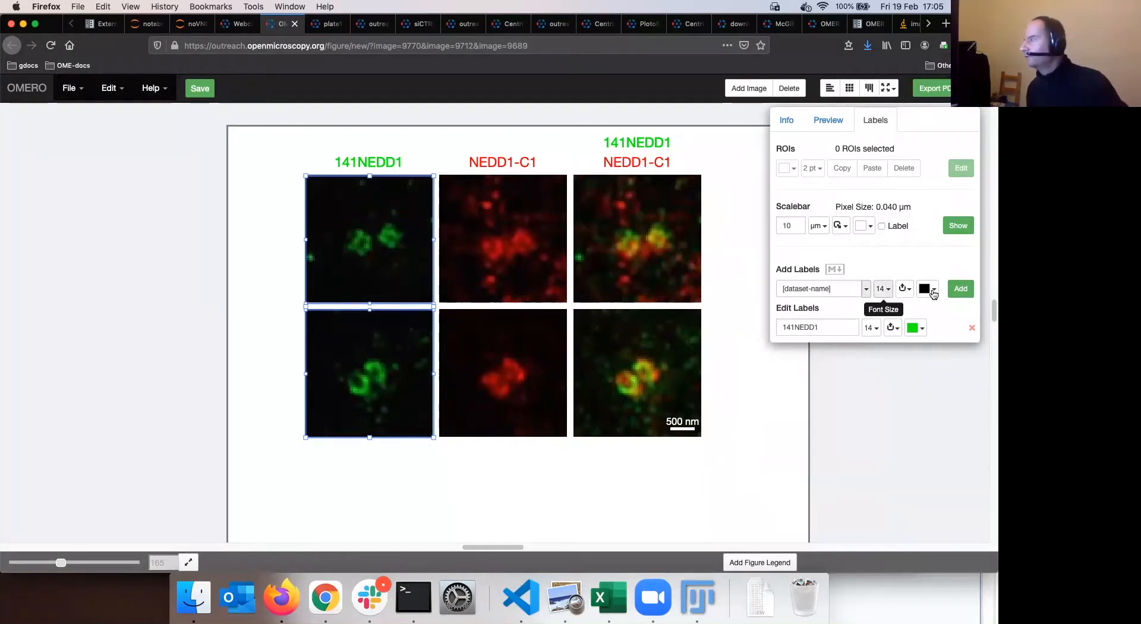
pyautogui.click(905, 290)
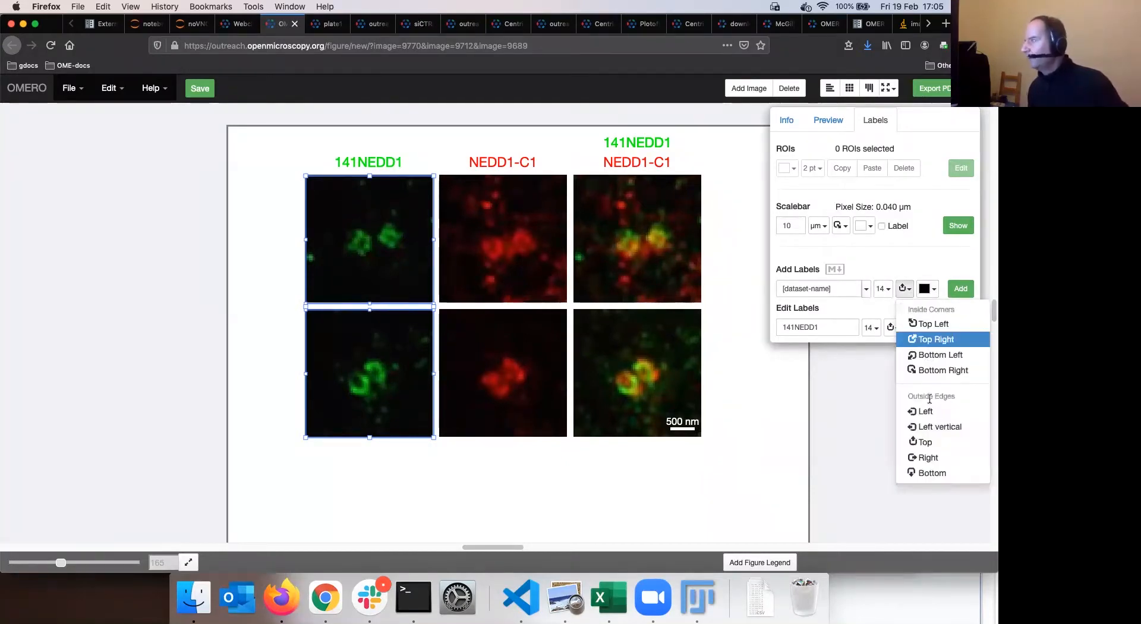
pyautogui.click(935, 425)
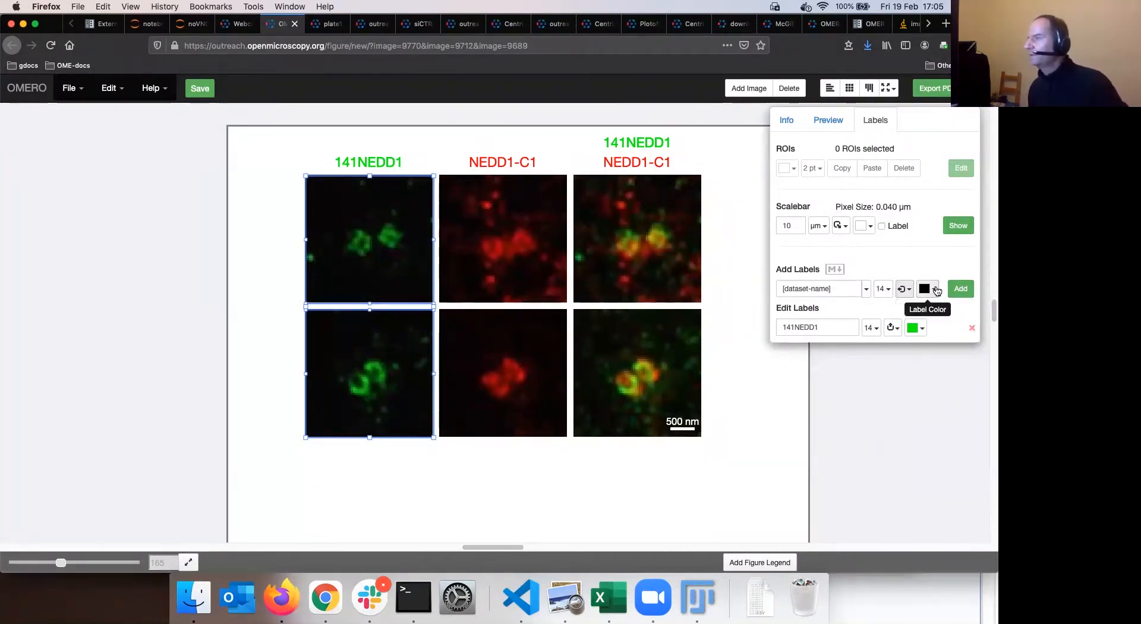
pyautogui.click(960, 289)
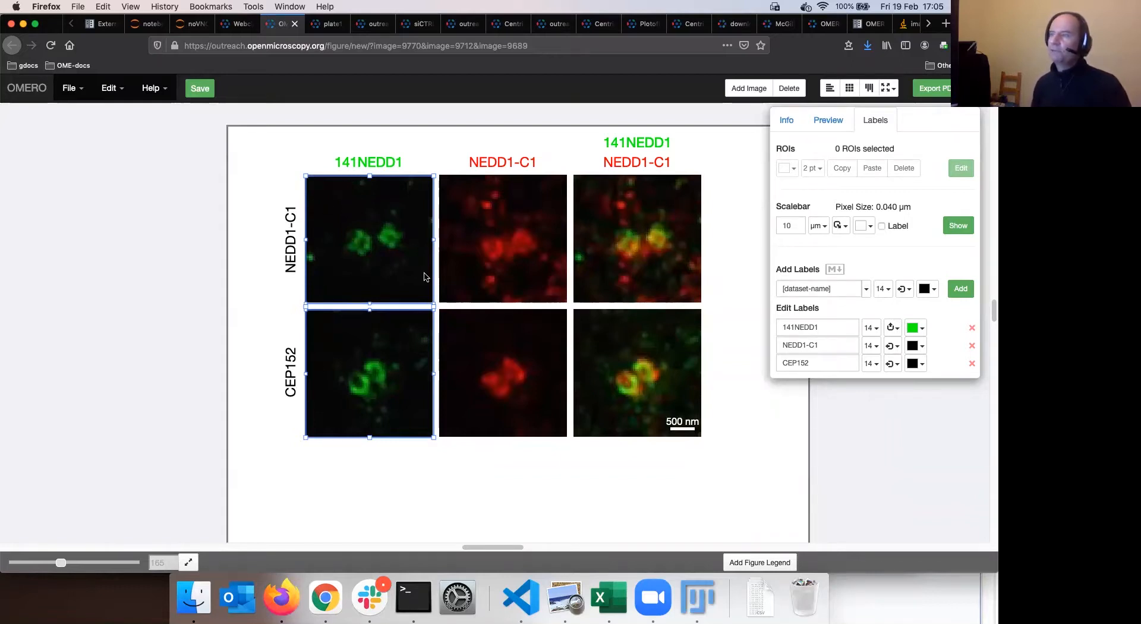
# Shift all six panels together towards the left edge of the page to free space beside the merged column.
pyautogui.scroll(-3, 479, 475)
pyautogui.scroll(4, 477, 473)
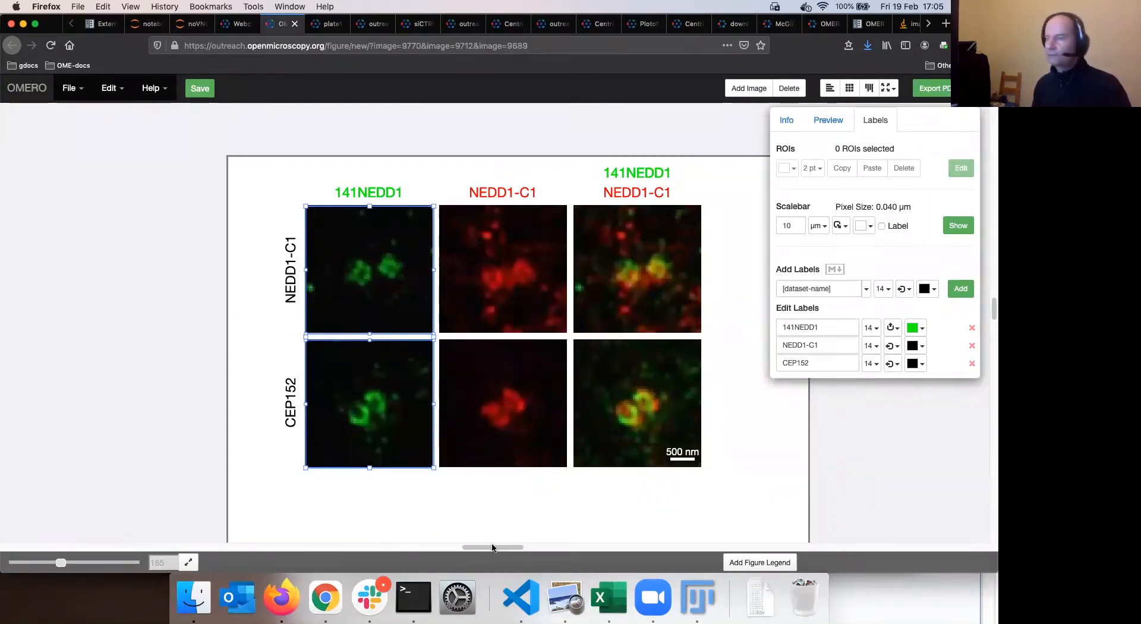
pyautogui.moveTo(494, 548); pyautogui.dragTo(509, 548)
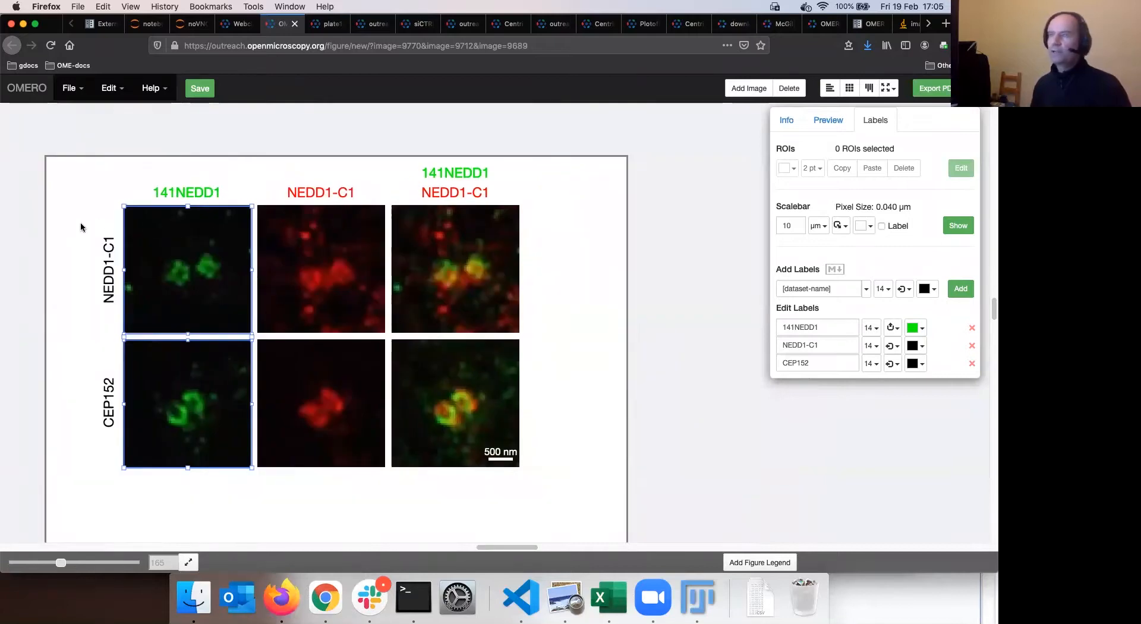
pyautogui.moveTo(92, 218); pyautogui.dragTo(459, 418)
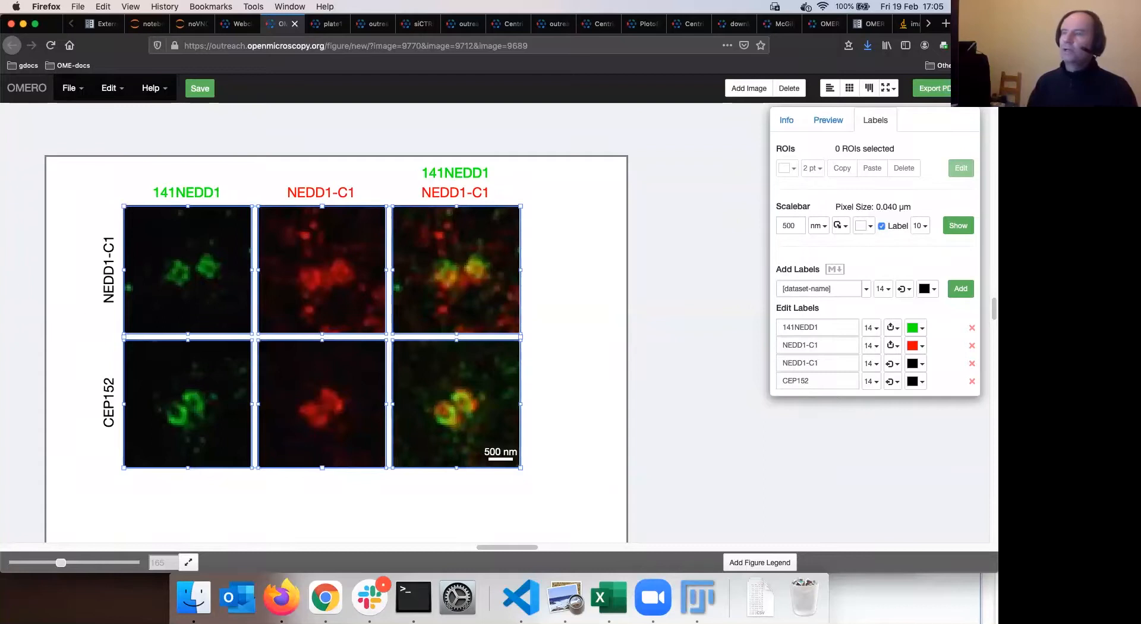
pyautogui.press('Left')
pyautogui.press('Left')
pyautogui.press('Left')
pyautogui.press('Left')
pyautogui.press('Left')
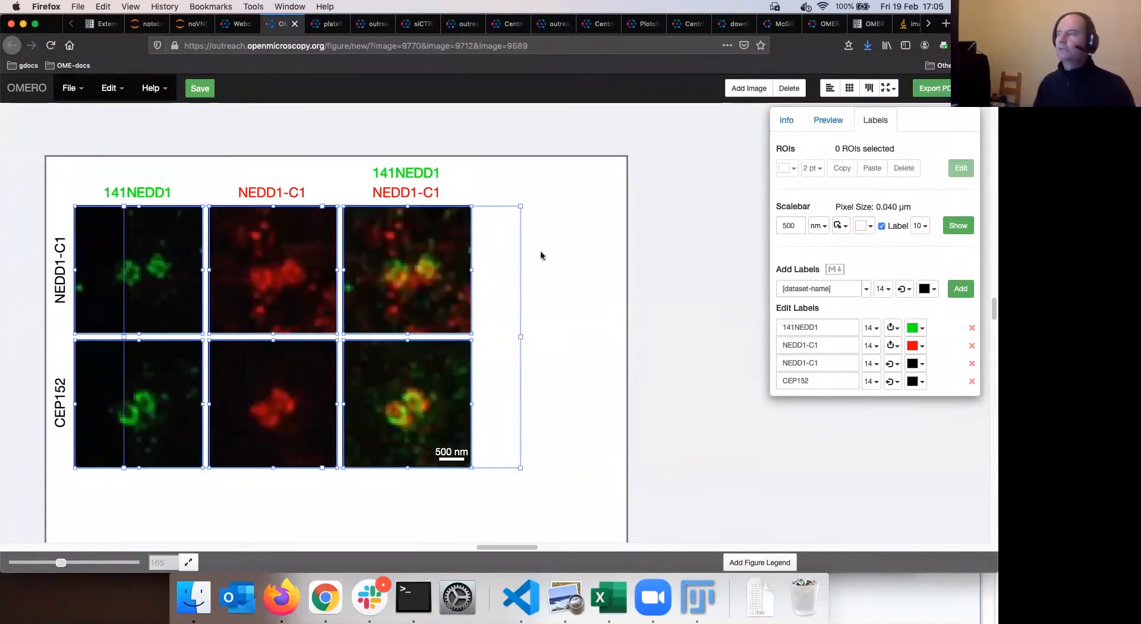
pyautogui.click(580, 305)
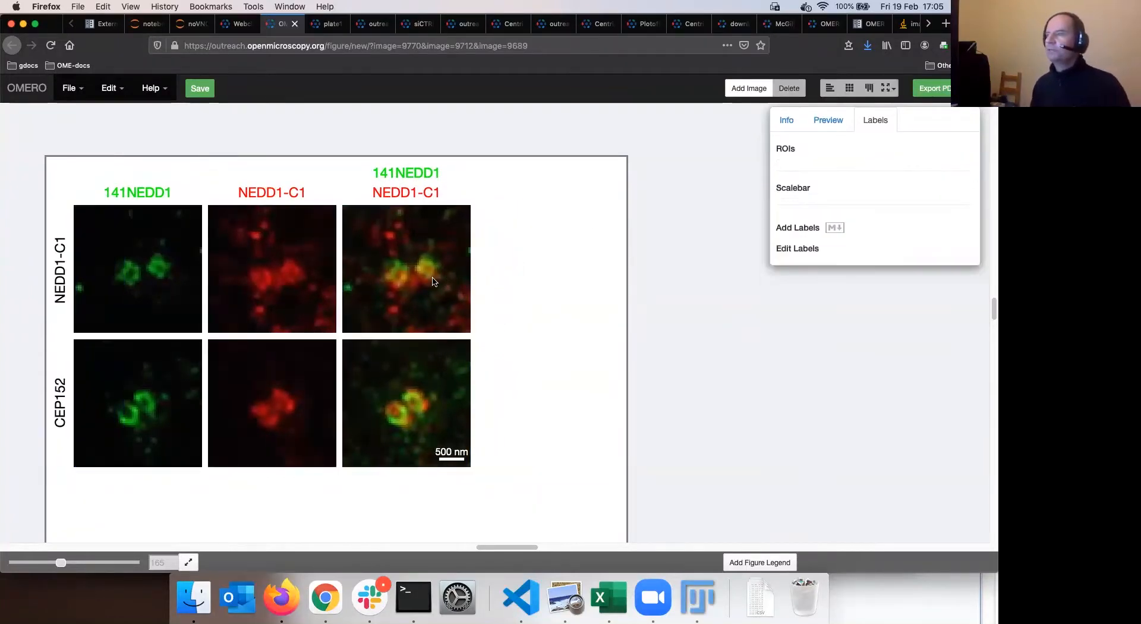
# Duplicate the upper-row merged panel and place the copy beside it as a fourth panel in that row.
pyautogui.click(433, 281)
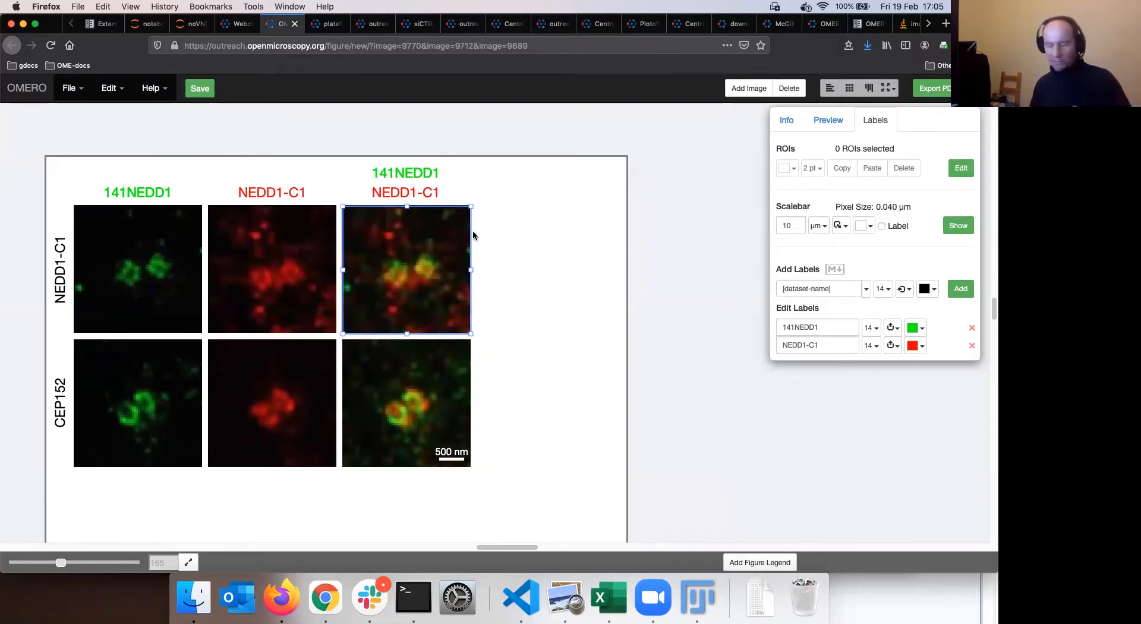
pyautogui.hotkey('ctrl', 'v')
pyautogui.moveTo(416, 373); pyautogui.dragTo(557, 266)
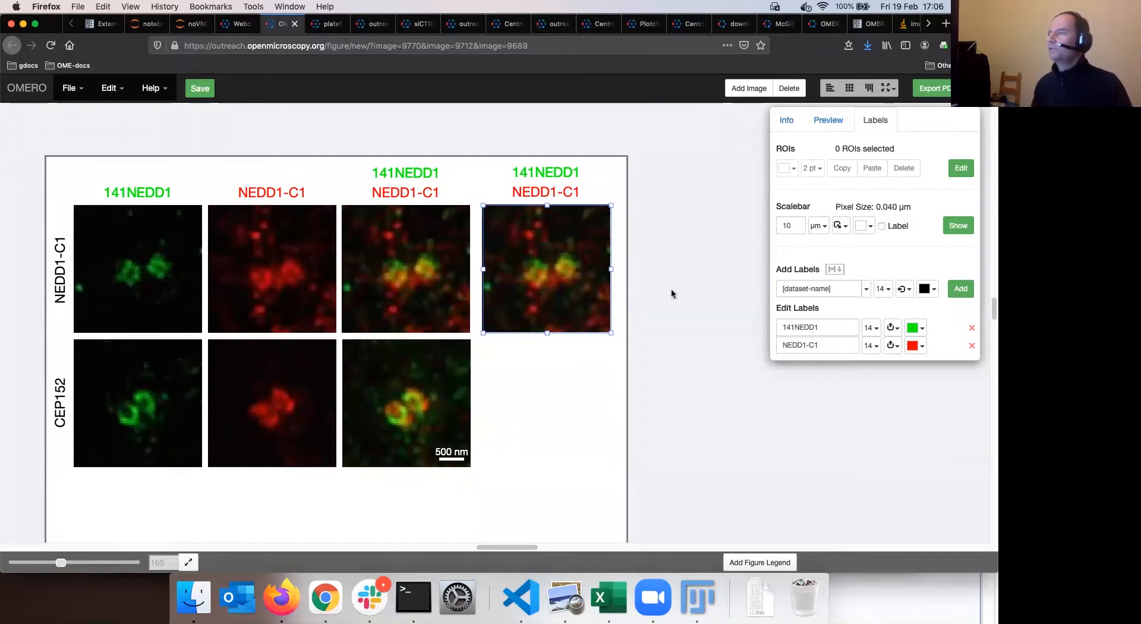
# Zoom the duplicated panel to 942% centred on the left bright spot, and move the panel slightly closer to its neighbour.
pyautogui.click(832, 121)
pyautogui.moveTo(854, 375); pyautogui.dragTo(930, 374)
pyautogui.moveTo(898, 236); pyautogui.dragTo(932, 219)
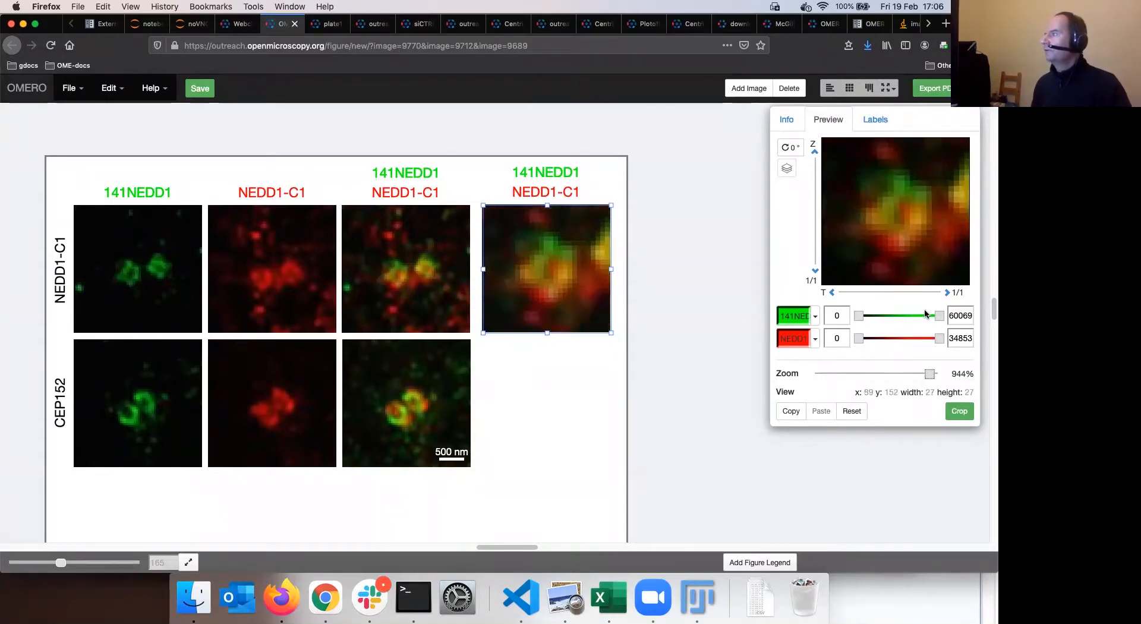
pyautogui.moveTo(929, 375); pyautogui.dragTo(929, 376)
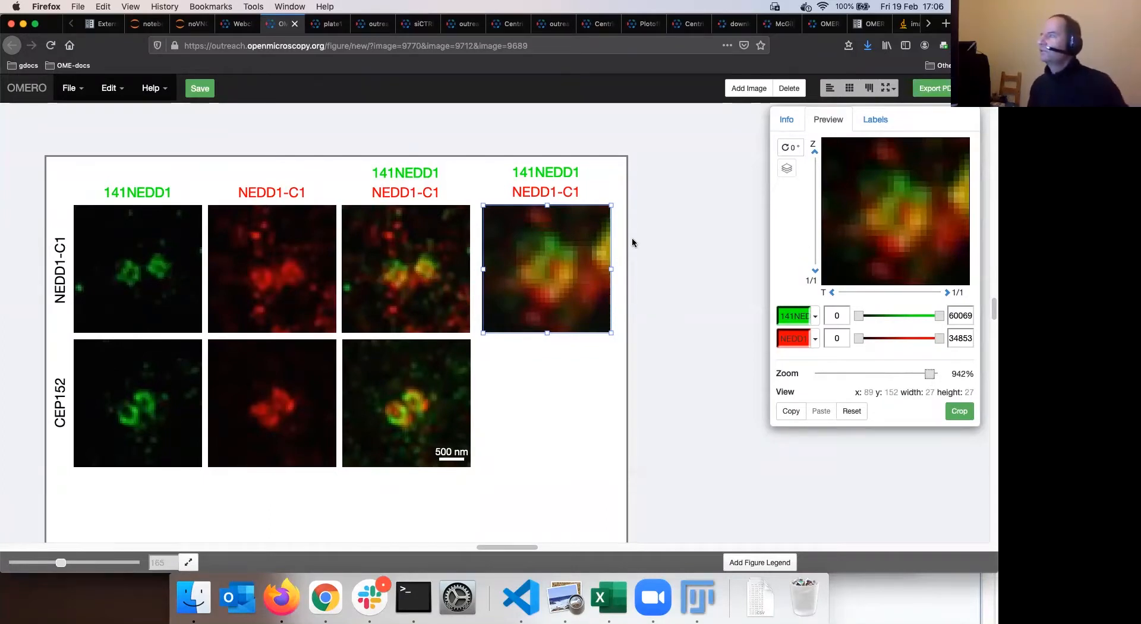
pyautogui.moveTo(566, 261); pyautogui.dragTo(560, 260)
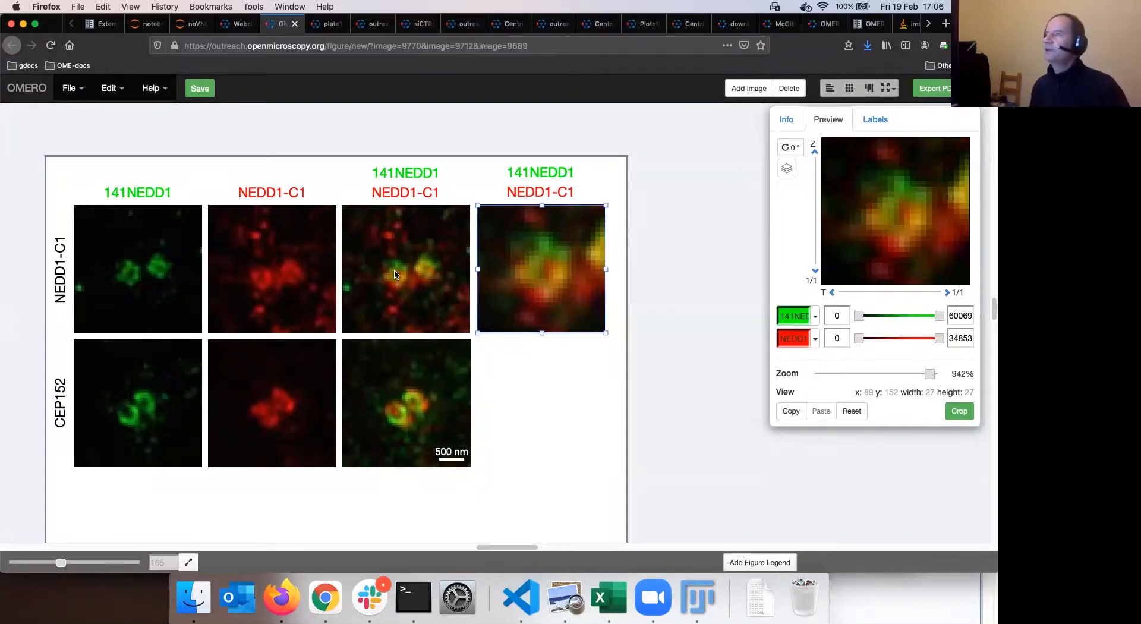
# Copy the zoomed panel's view region and paste it as a rectangle ROI onto the upper-row merged panel.
pyautogui.click(414, 249)
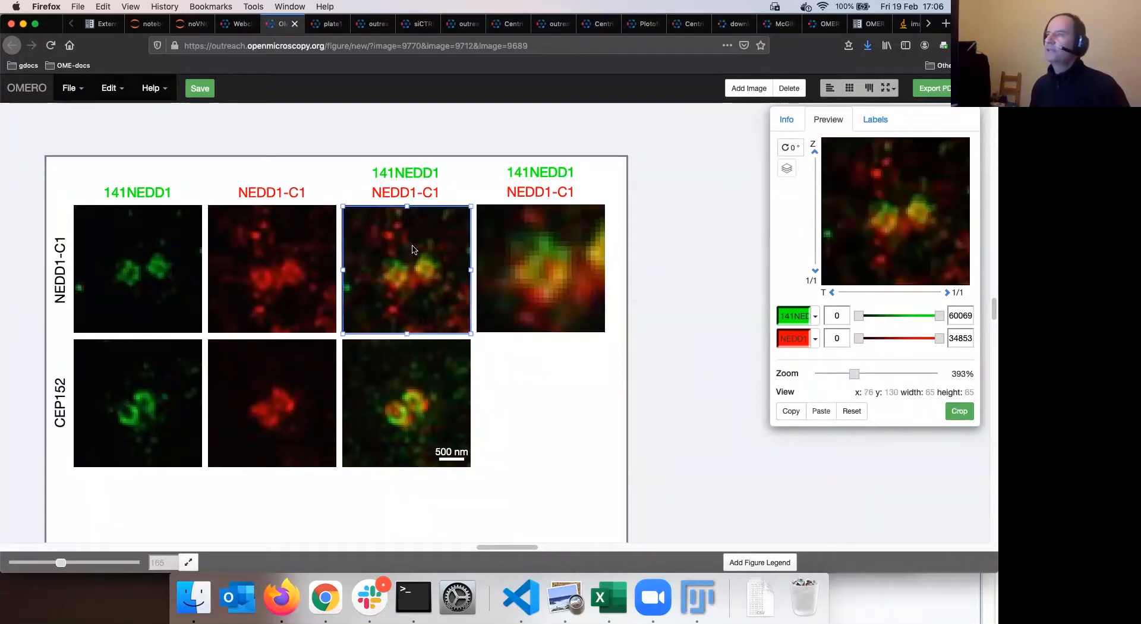
pyautogui.click(882, 119)
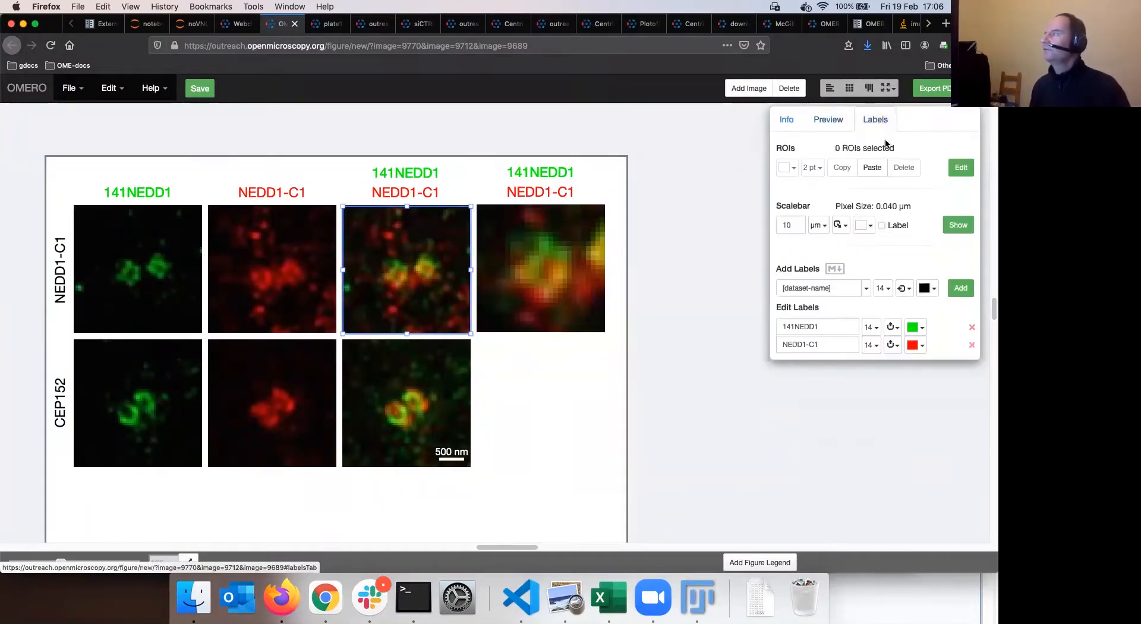
pyautogui.click(837, 121)
pyautogui.click(575, 265)
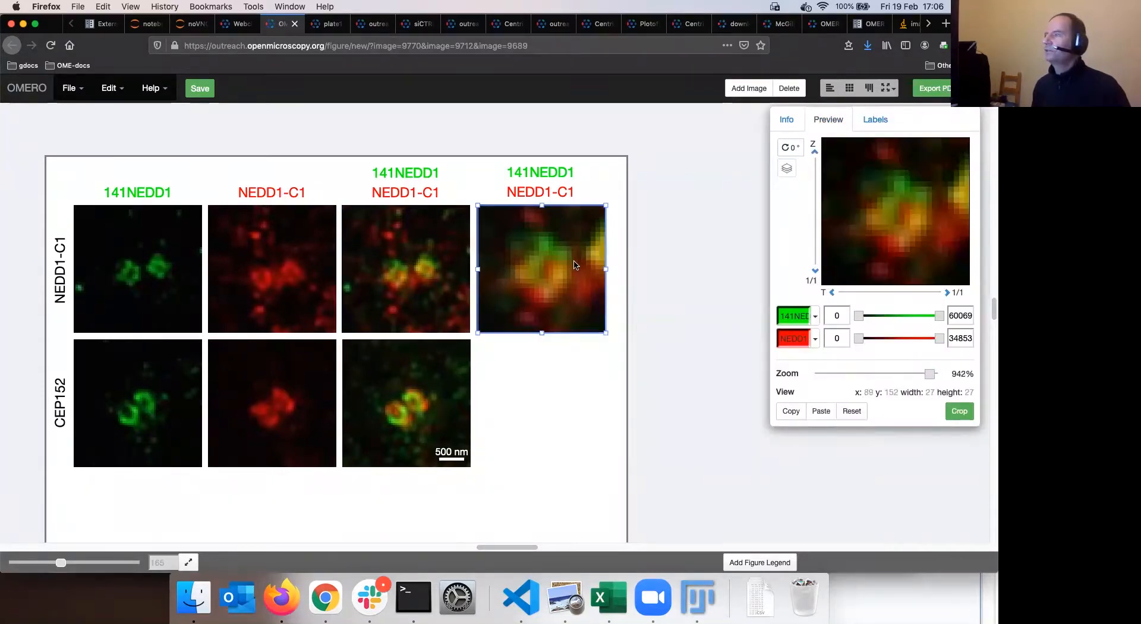
pyautogui.click(786, 410)
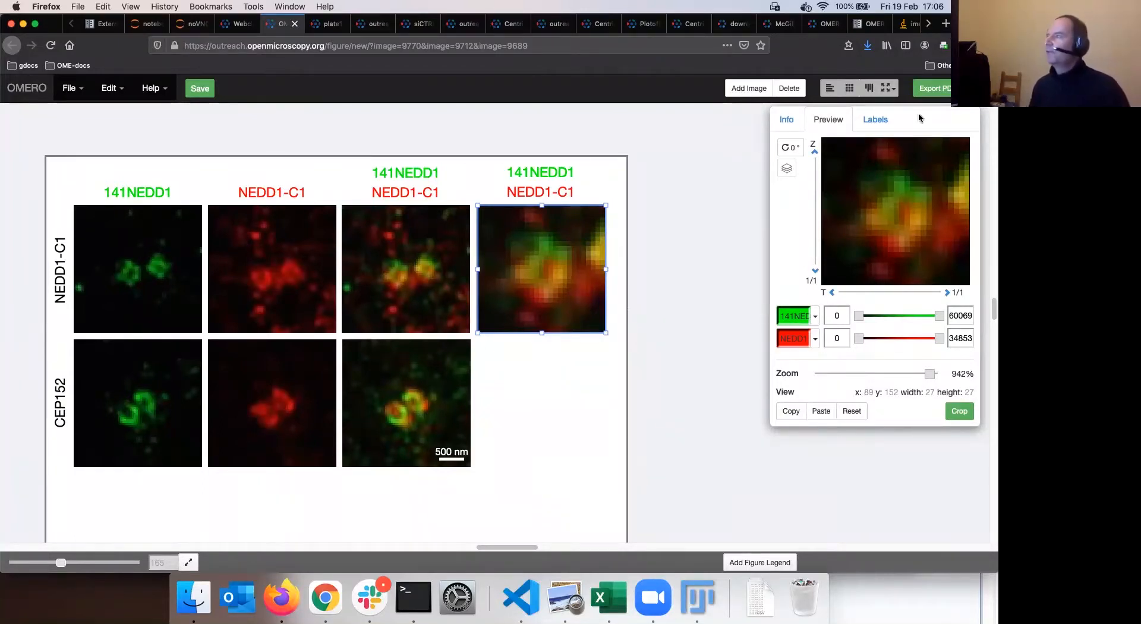
pyautogui.click(876, 120)
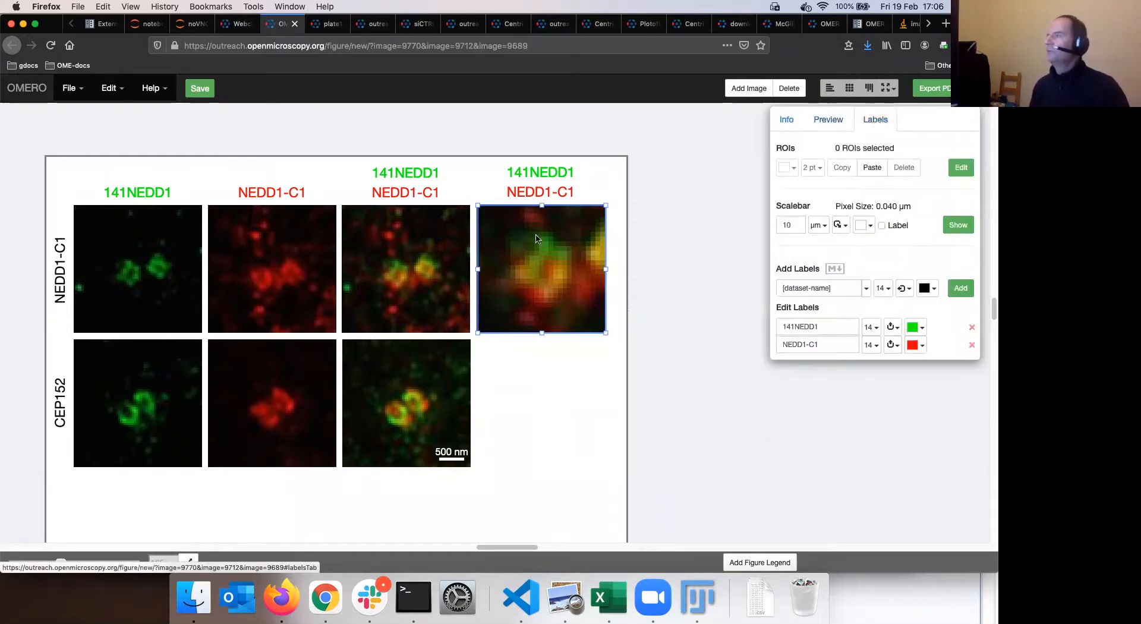
pyautogui.click(412, 261)
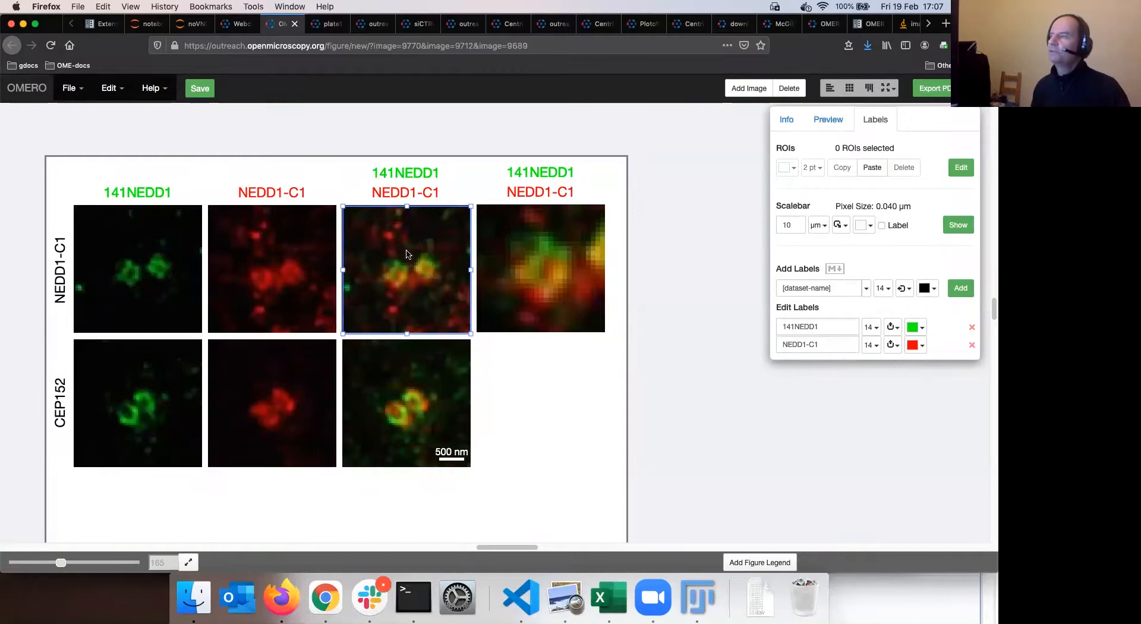
pyautogui.click(873, 170)
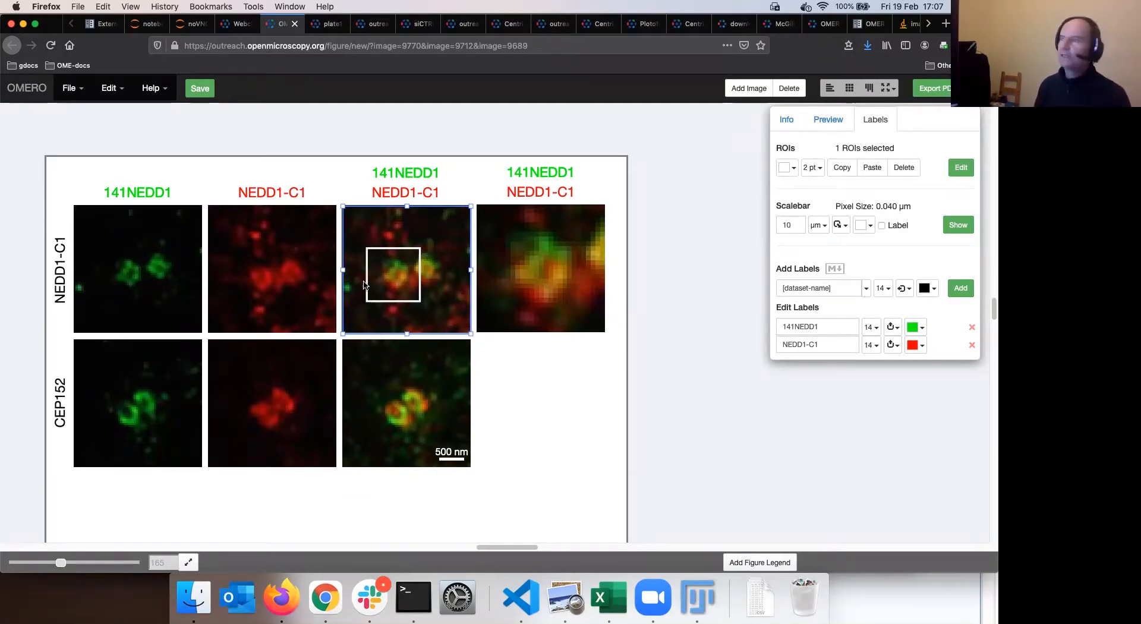
# Add a 500 nm scale bar to the zoomed fourth panel.
pyautogui.click(534, 287)
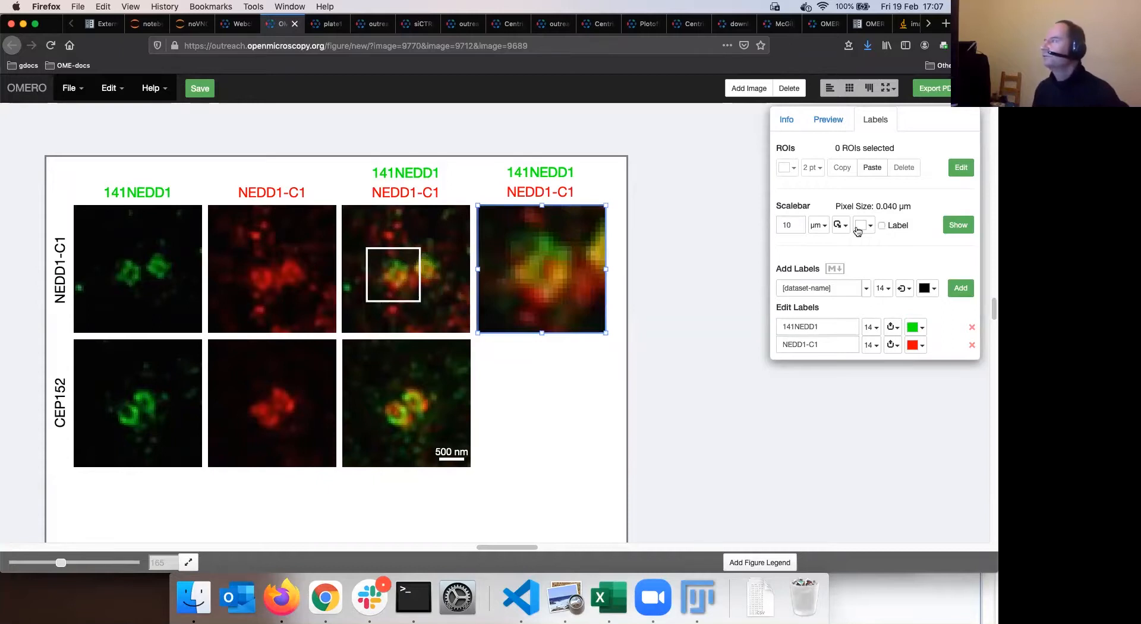
pyautogui.doubleClick(798, 226)
pyautogui.press('BackSpace')
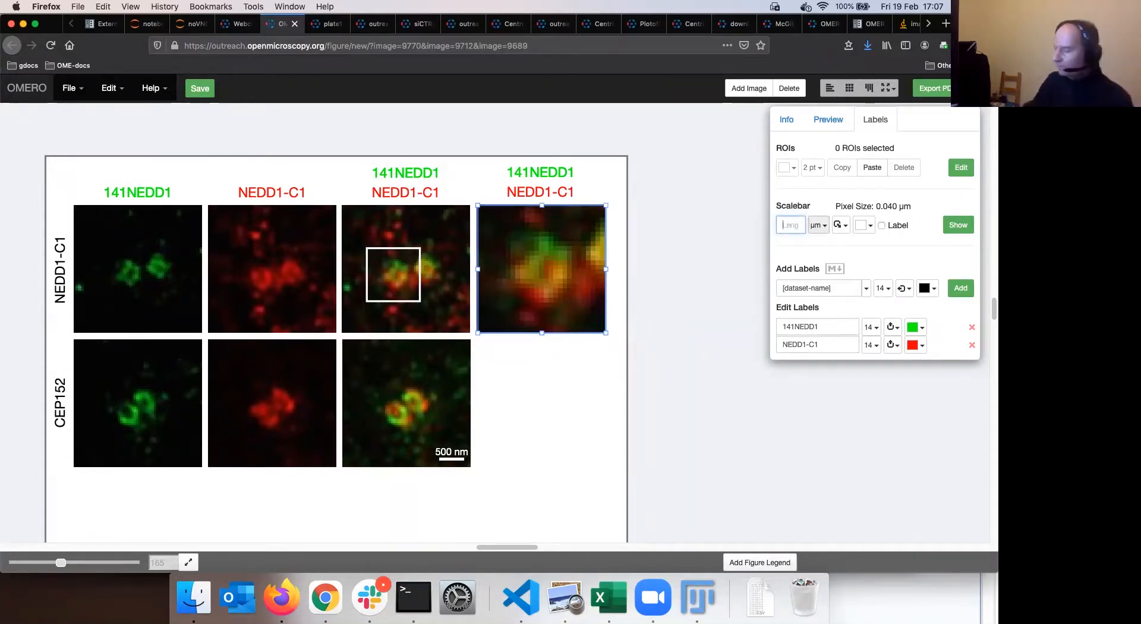
pyautogui.click(818, 225)
pyautogui.click(859, 278)
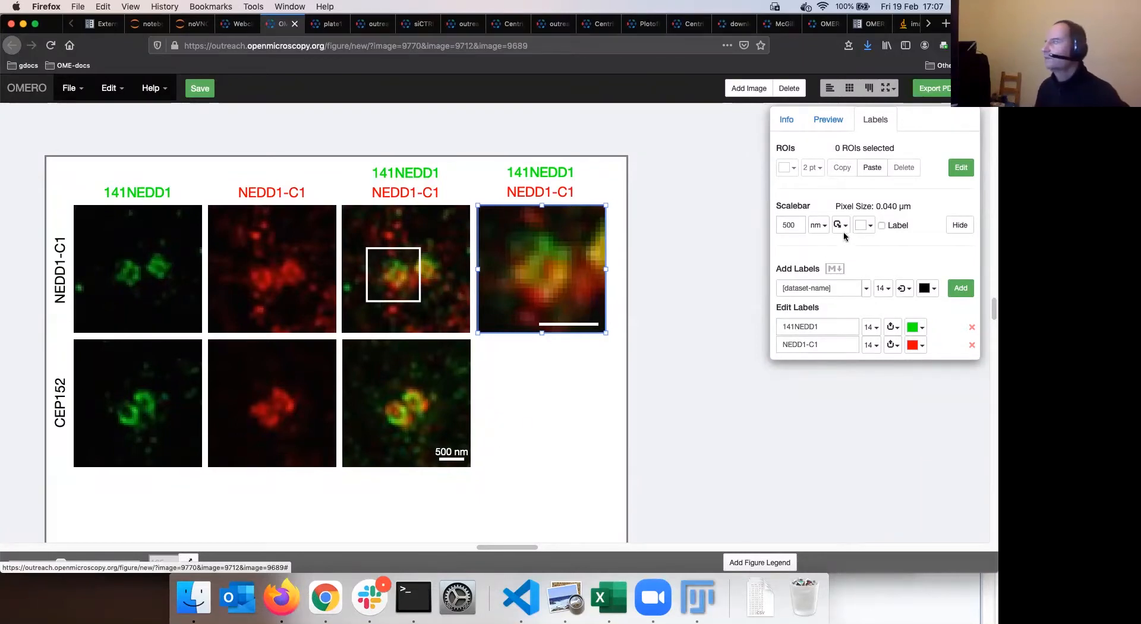
# Show the length label on the zoomed fourth panel's scale bar.
pyautogui.click(882, 225)
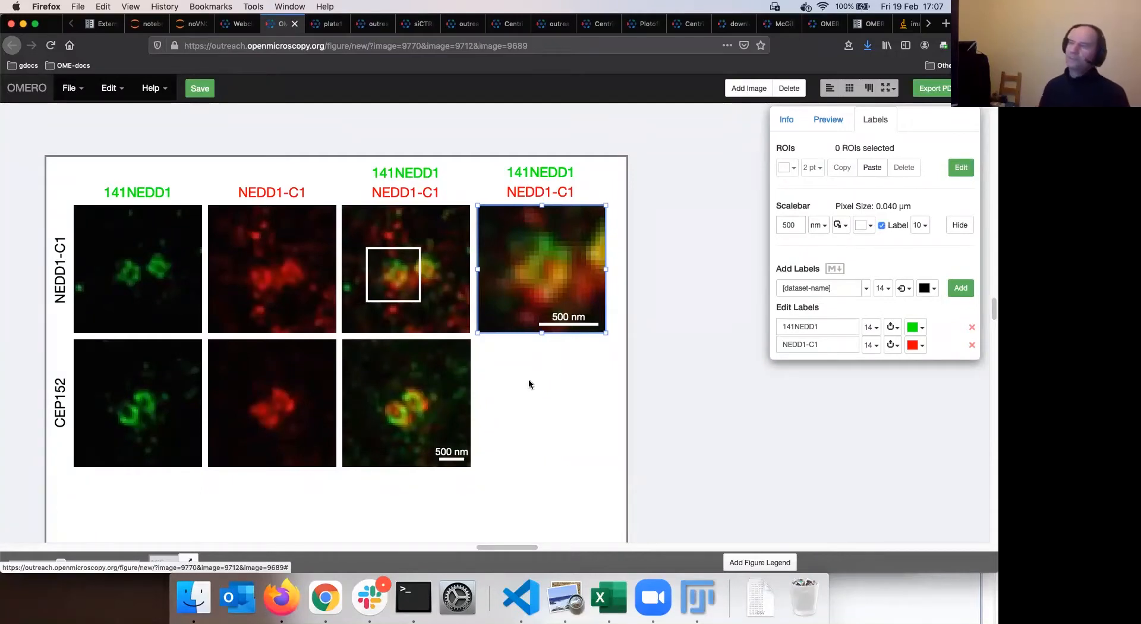
pyautogui.scroll(-2, 490, 352)
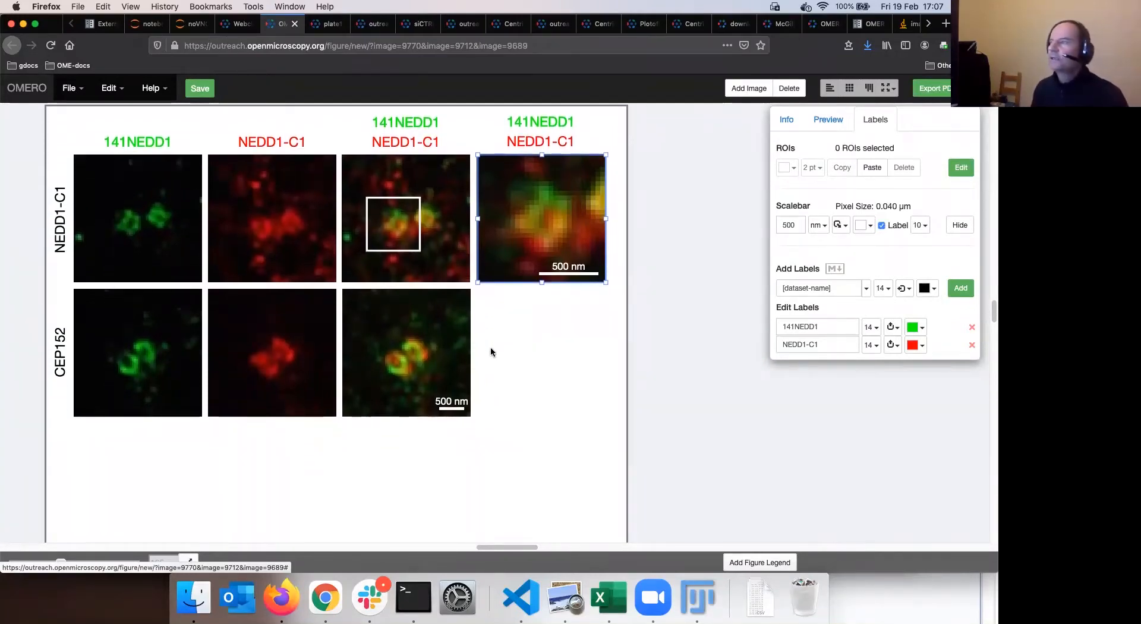
pyautogui.scroll(3, 520, 354)
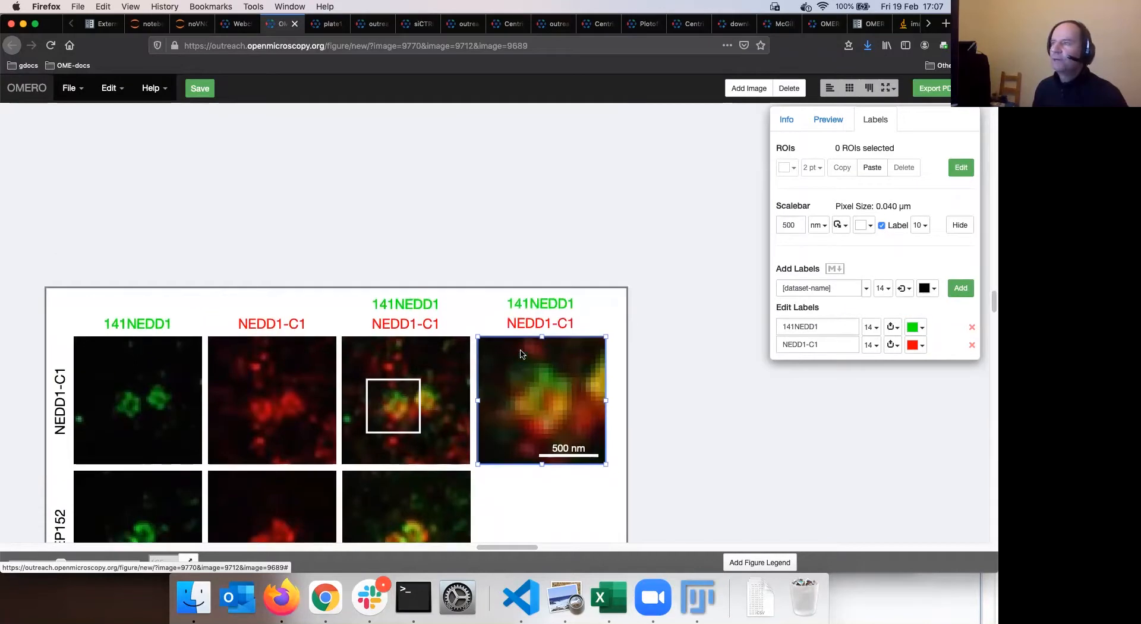
pyautogui.scroll(-7, 520, 354)
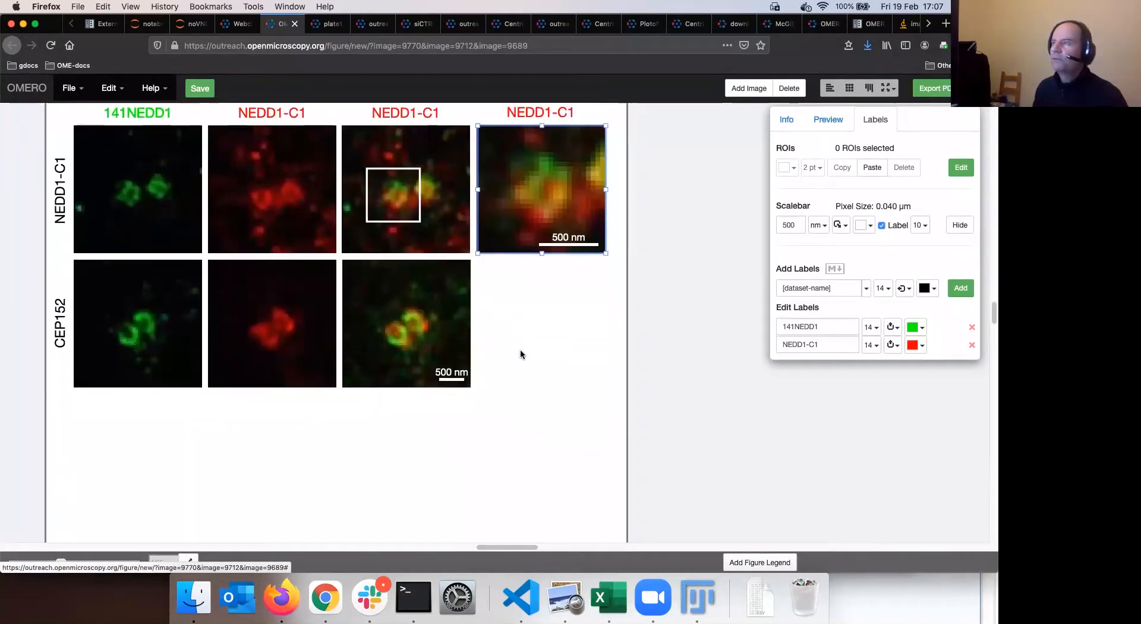
pyautogui.scroll(-4, 520, 355)
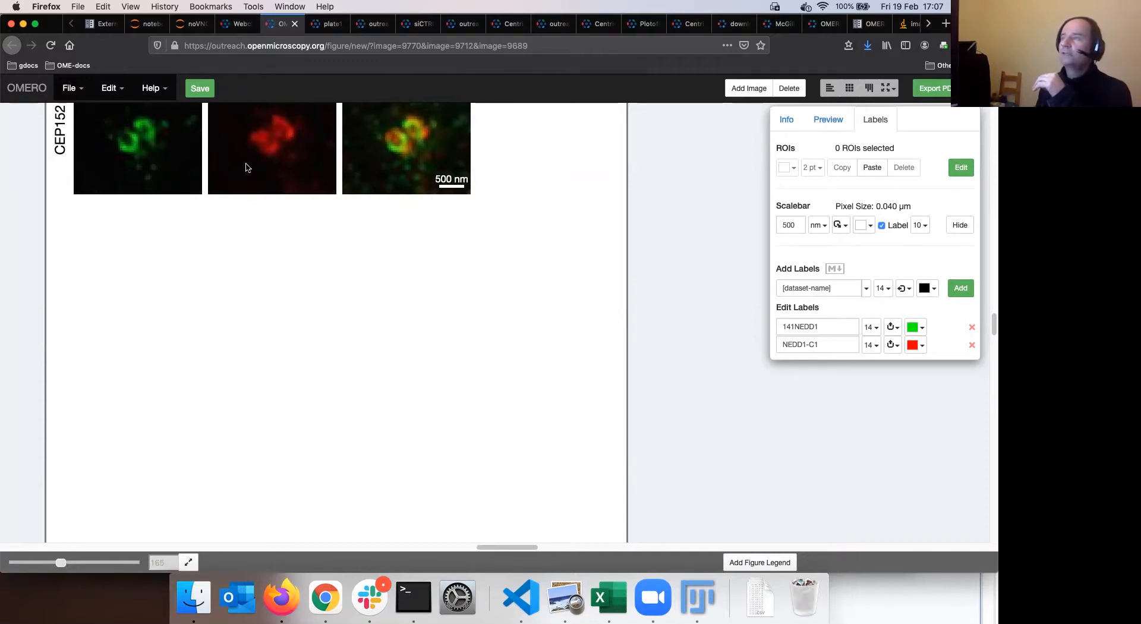
pyautogui.scroll(-4, 445, 301)
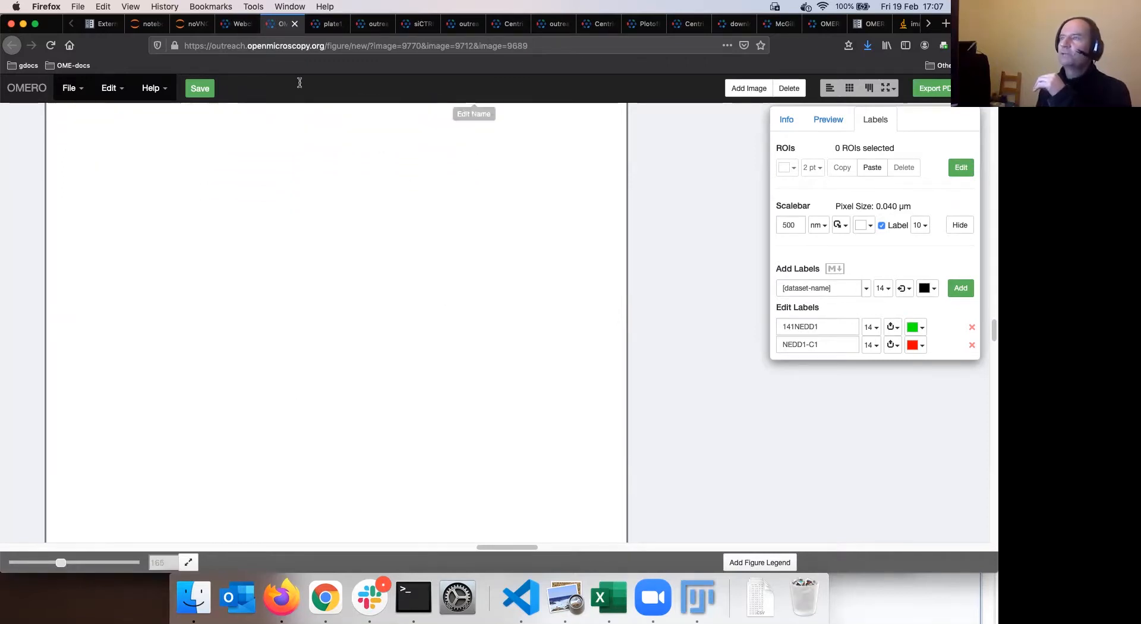
# Switch to the OMERO webclient, change the centre view from Parade to Thumbnails, and open the siRNAi-HeLa dataset.
pyautogui.click(238, 24)
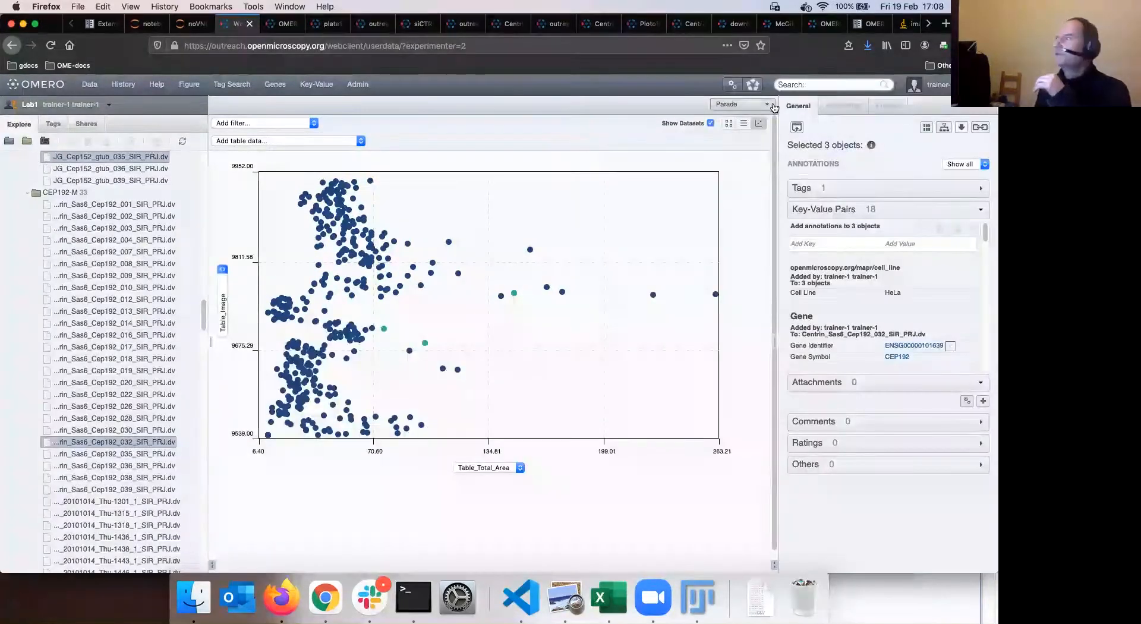
pyautogui.click(742, 104)
pyautogui.click(735, 115)
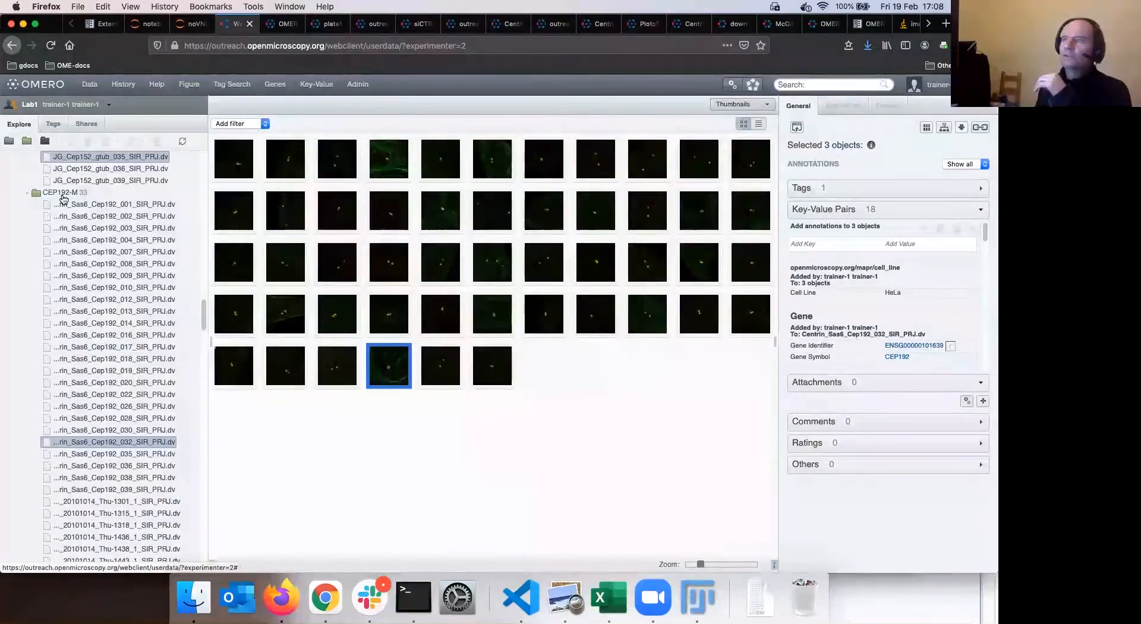
pyautogui.scroll(5, 15, 186)
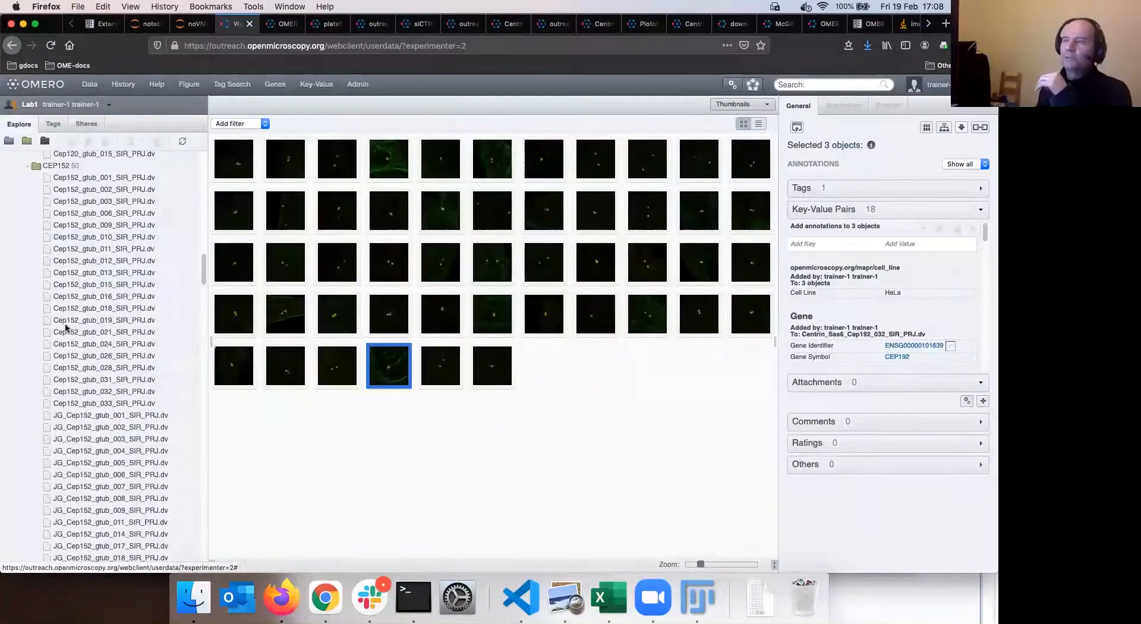
pyautogui.scroll(10, 59, 392)
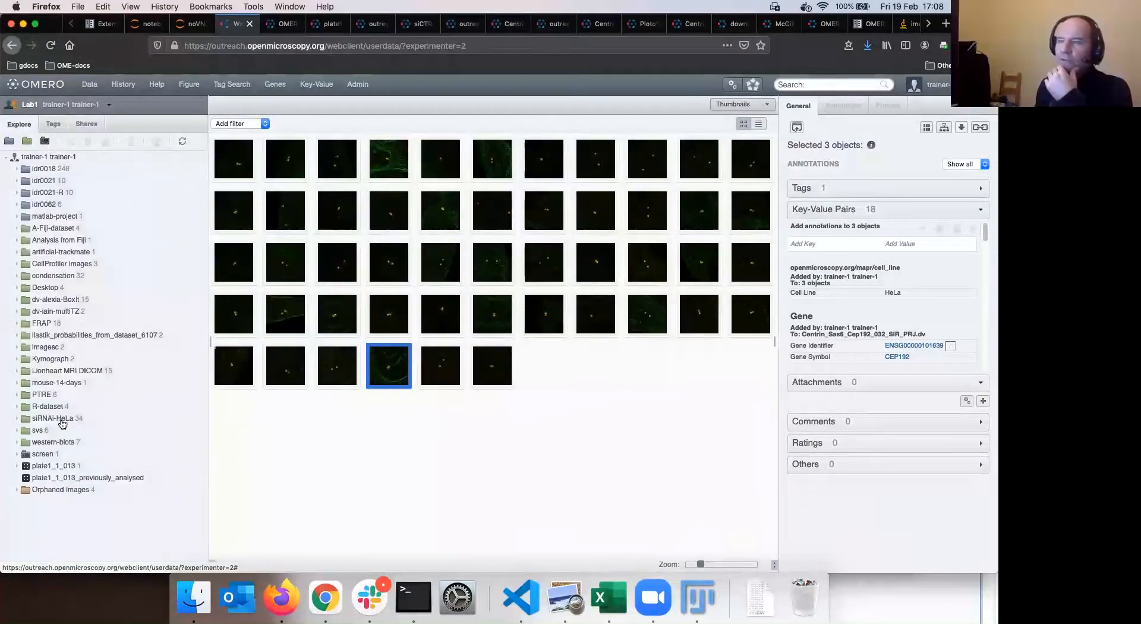
pyautogui.click(70, 418)
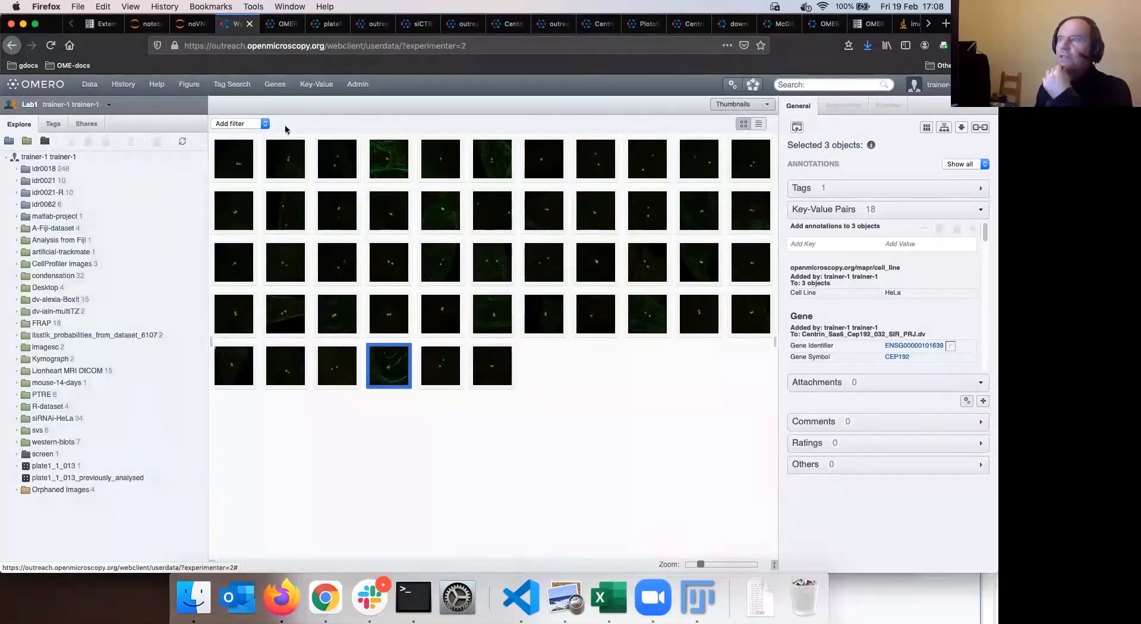
# Filter the dataset's images by a five-star rating and enlarge the thumbnails.
pyautogui.click(265, 124)
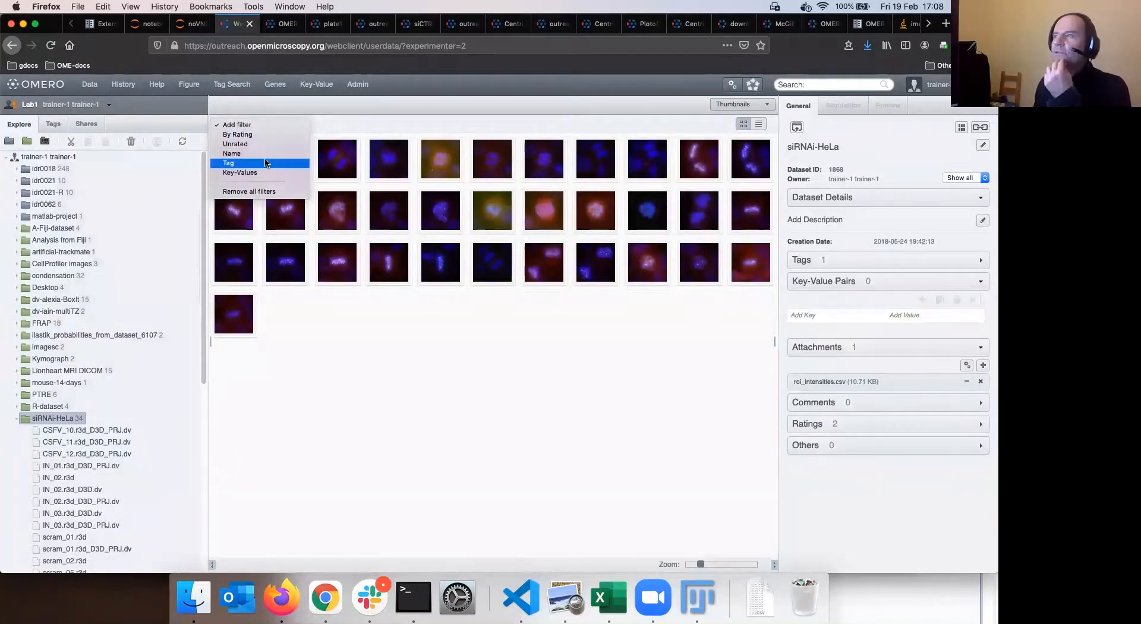
pyautogui.click(265, 135)
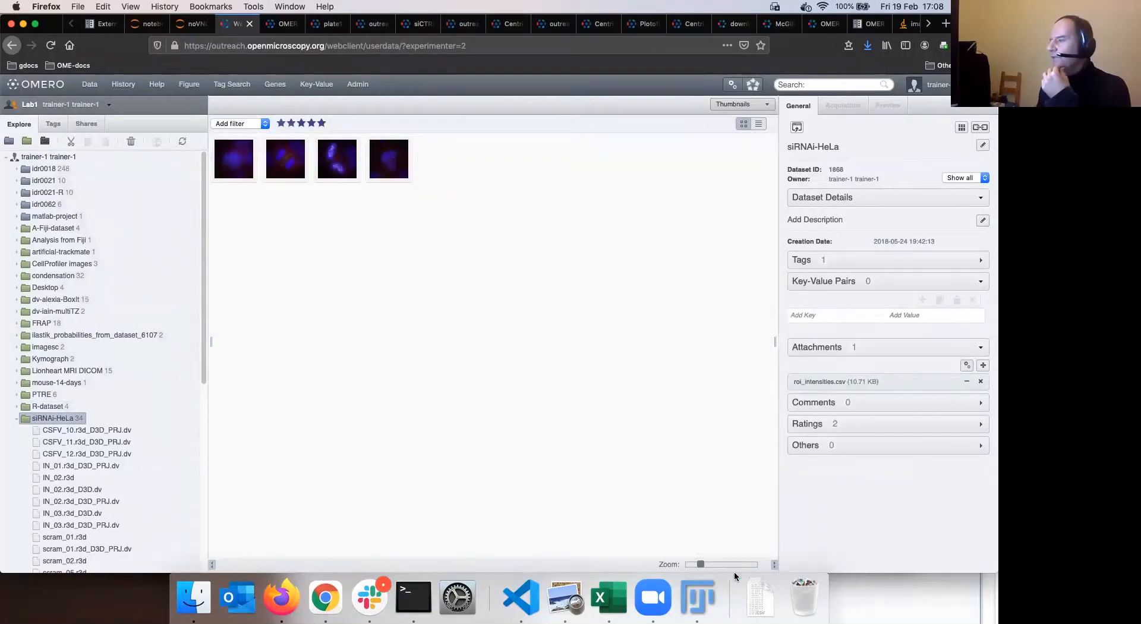
pyautogui.moveTo(699, 565); pyautogui.dragTo(736, 563)
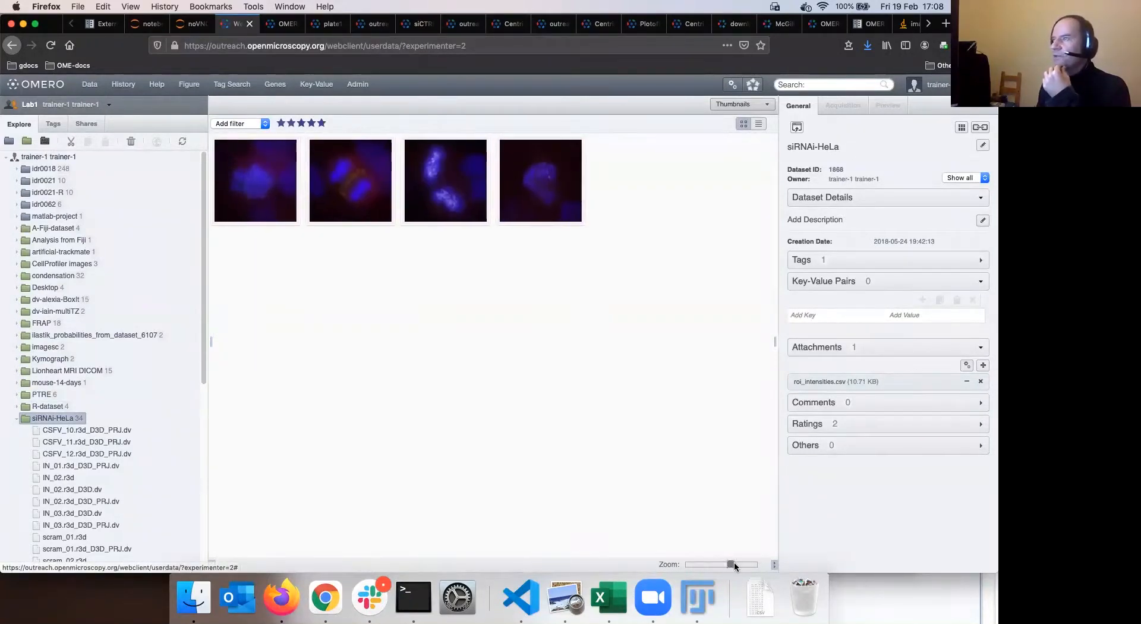
# Select images CSFV_10.r3d_D3D_PRJ.dv, CSFV_12.r3d_D3D_PRJ.dv and scram_06.r3d_D3D.dv, and copy the link to them.
pyautogui.click(308, 210)
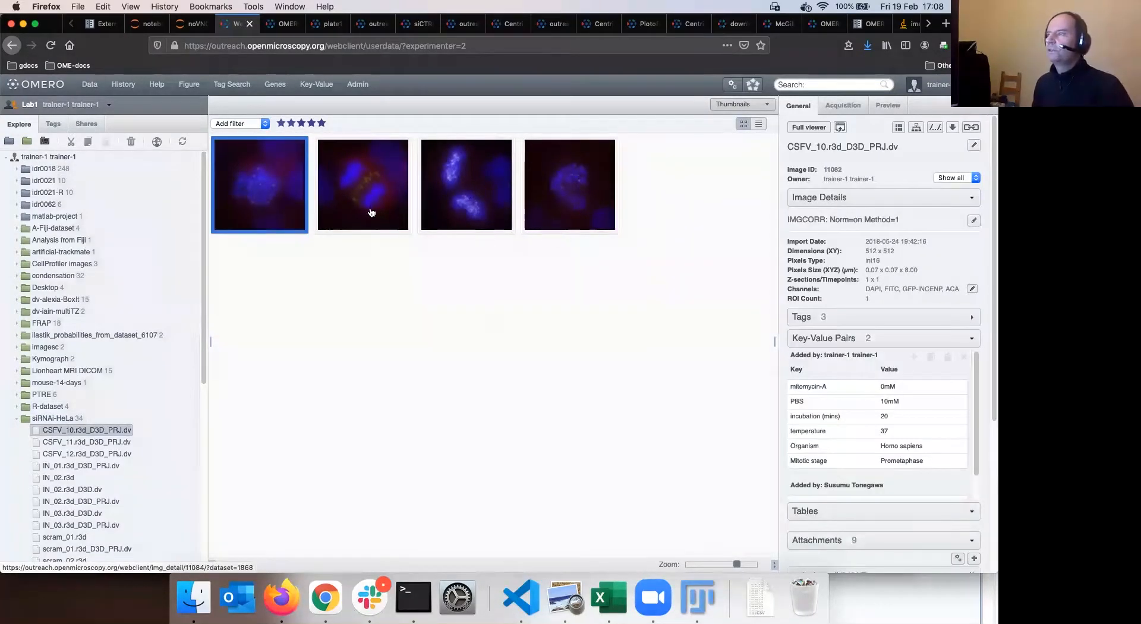
pyautogui.click(370, 213)
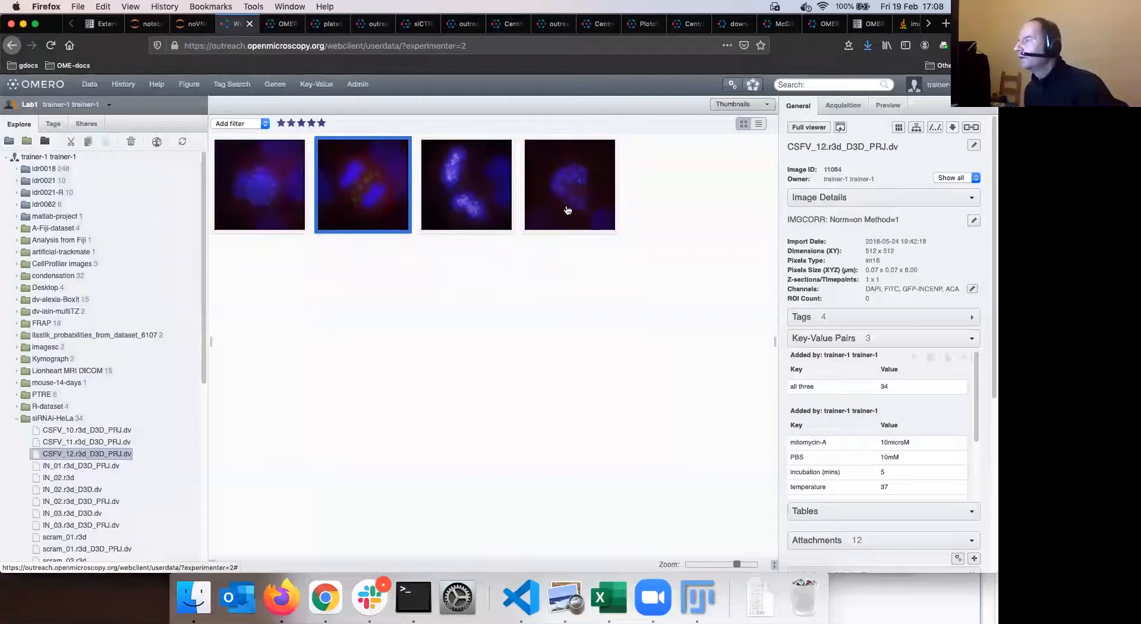
pyautogui.press('Right')
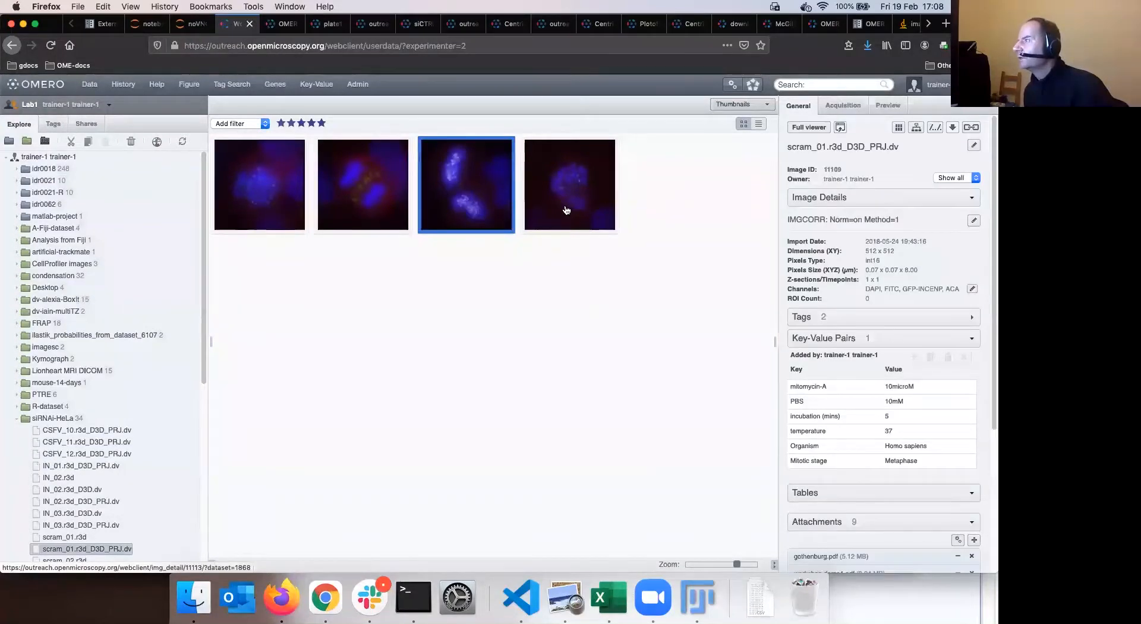
pyautogui.press('Right')
pyautogui.keyDown('super'); pyautogui.click(359, 217); pyautogui.keyUp('super')
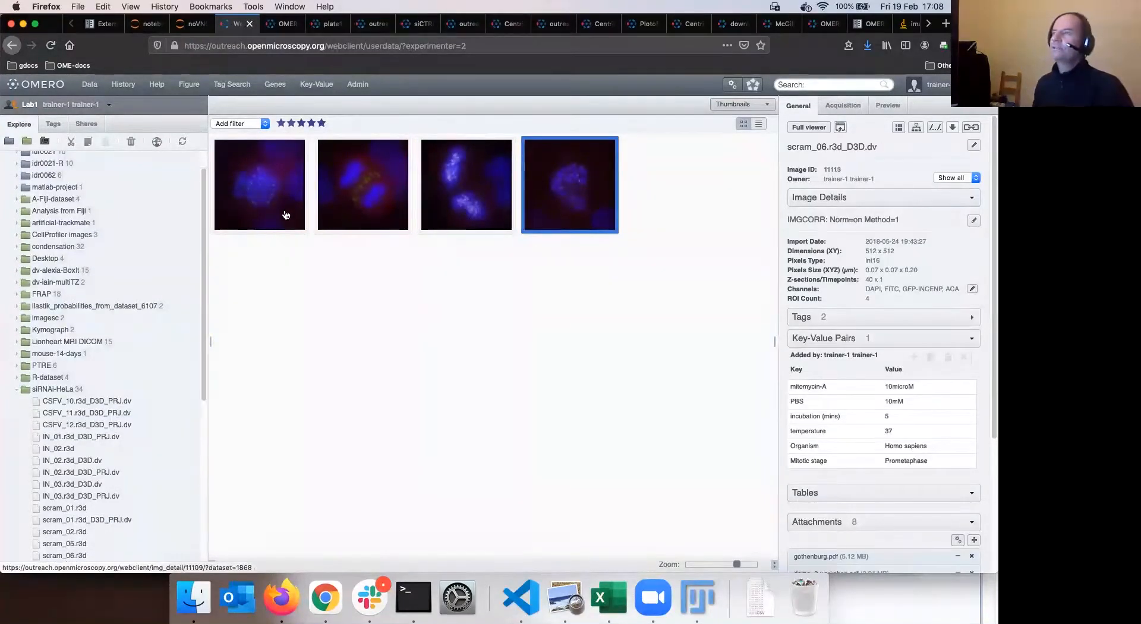
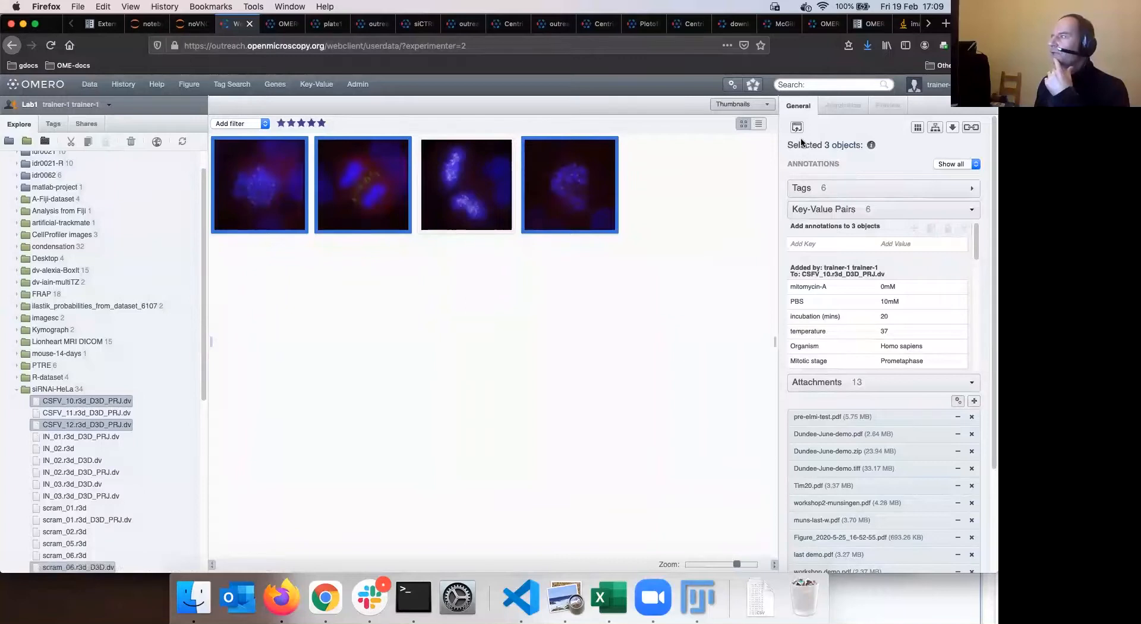
pyautogui.click(971, 129)
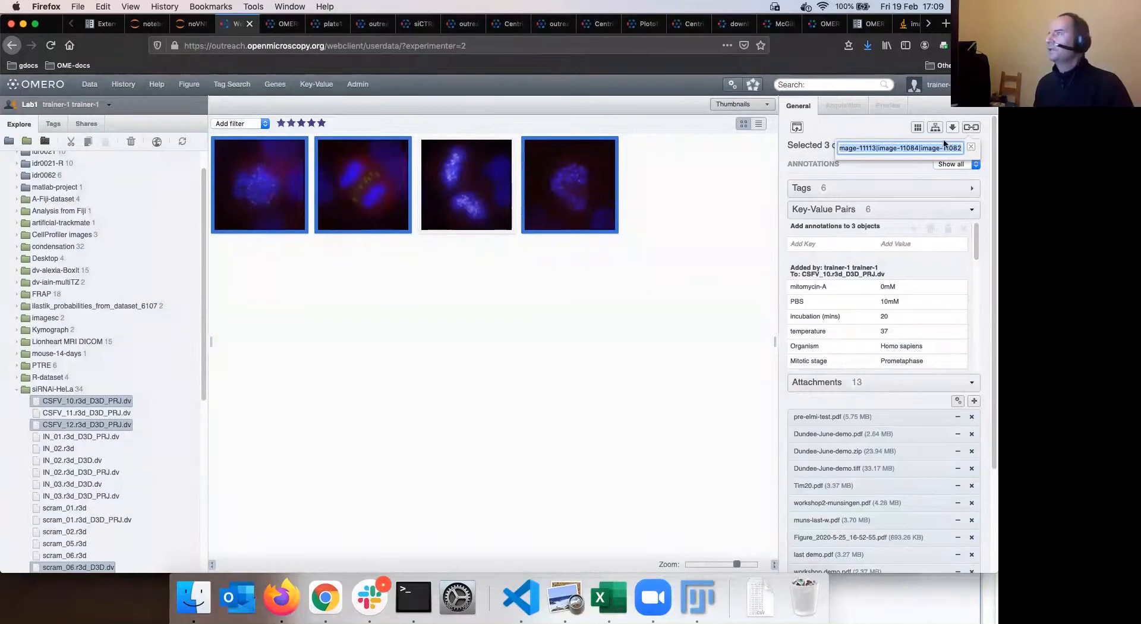
# Switch back to OMERO.figure and add the three selected images using the copied link.
pyautogui.click(284, 28)
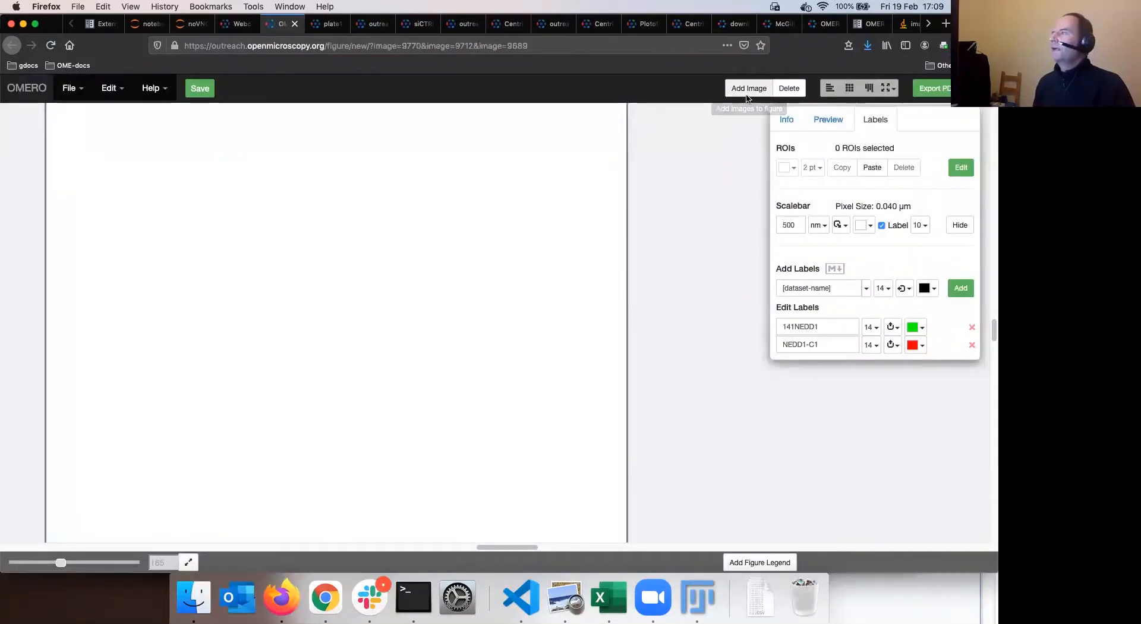
pyautogui.click(747, 94)
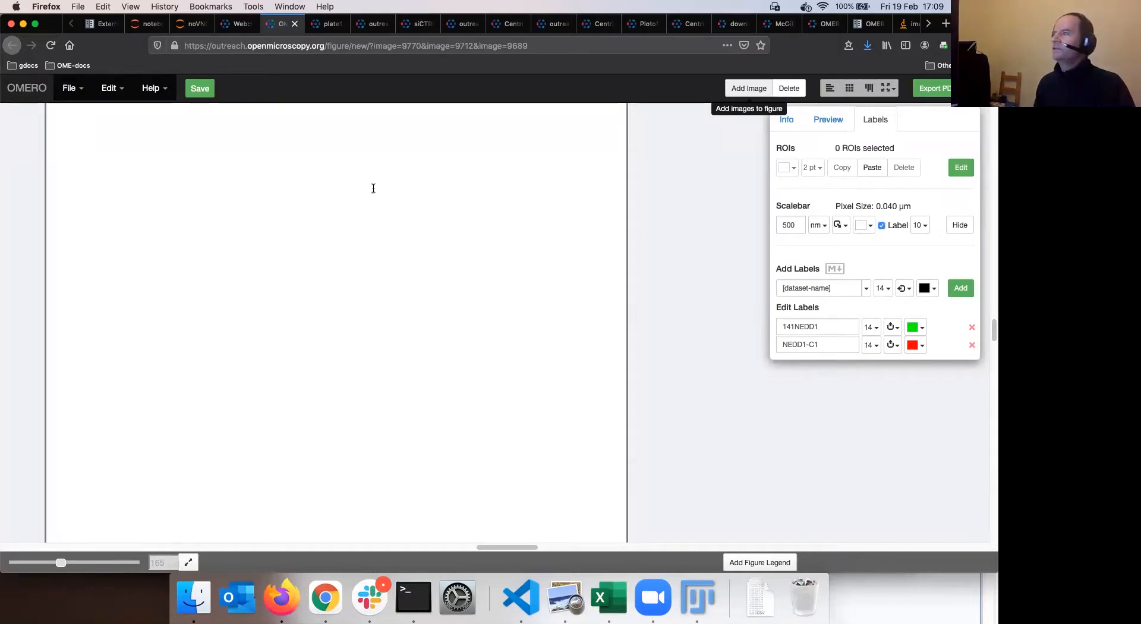
pyautogui.press('super+v')
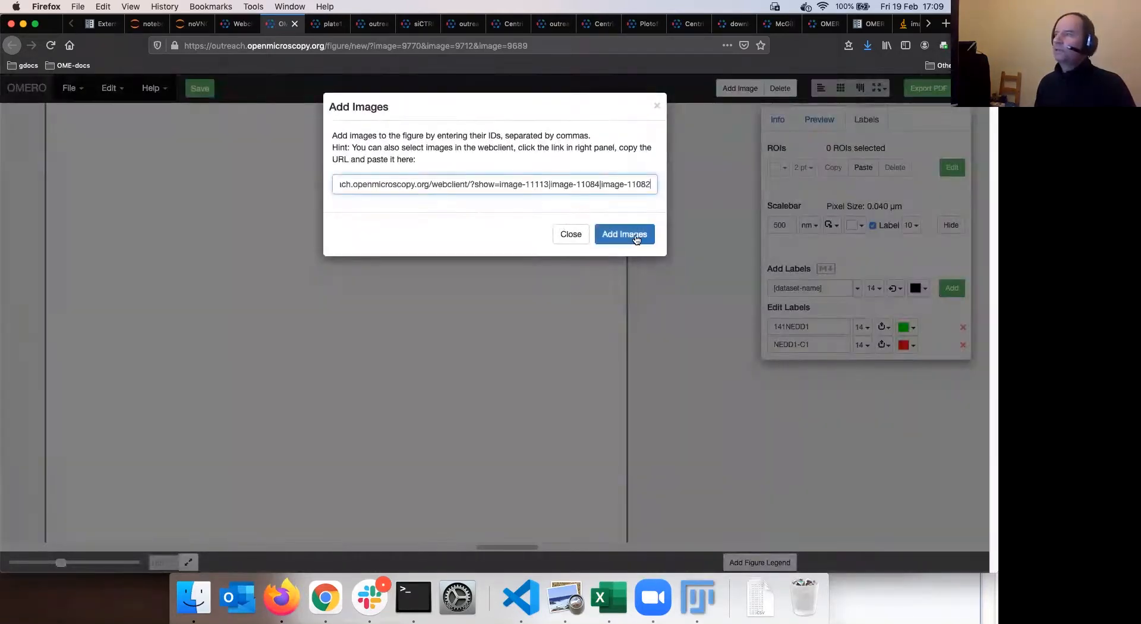
pyautogui.click(633, 235)
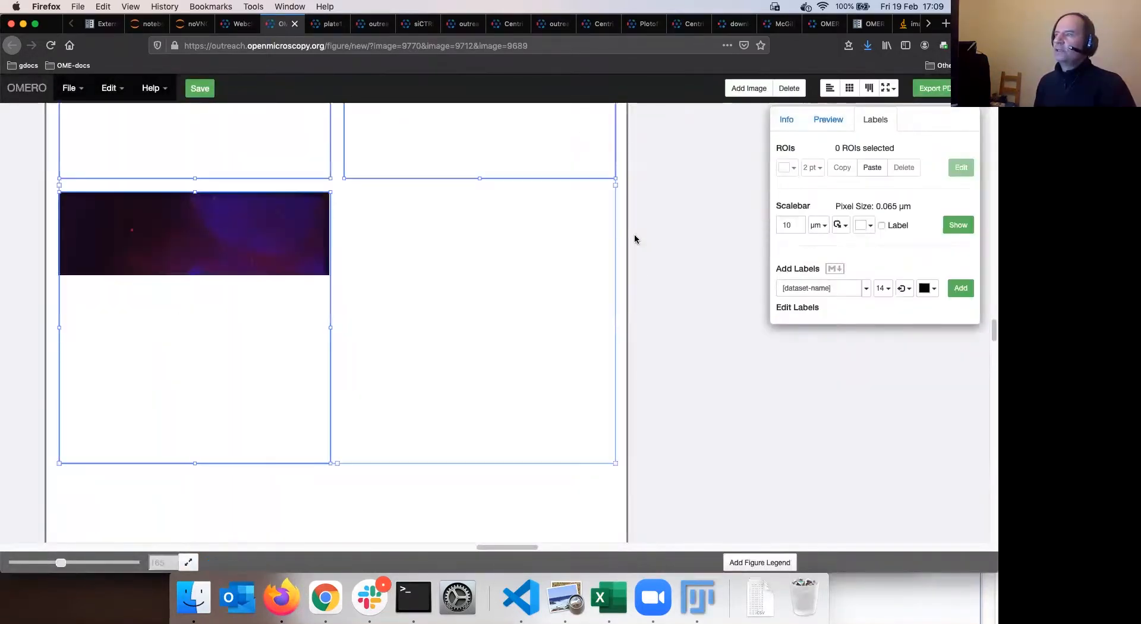
# Move the three new panels below the CEP152 row and shrink them together.
pyautogui.scroll(8, 529, 290)
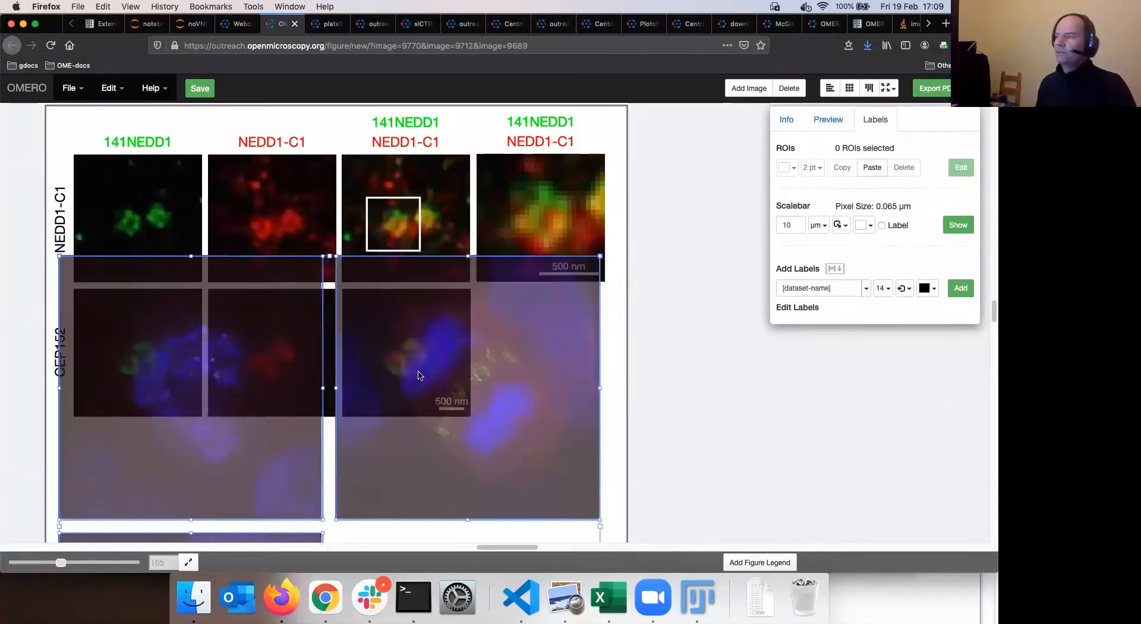
pyautogui.scroll(-5, 307, 320)
pyautogui.scroll(-1, 308, 320)
pyautogui.moveTo(365, 314); pyautogui.dragTo(443, 309)
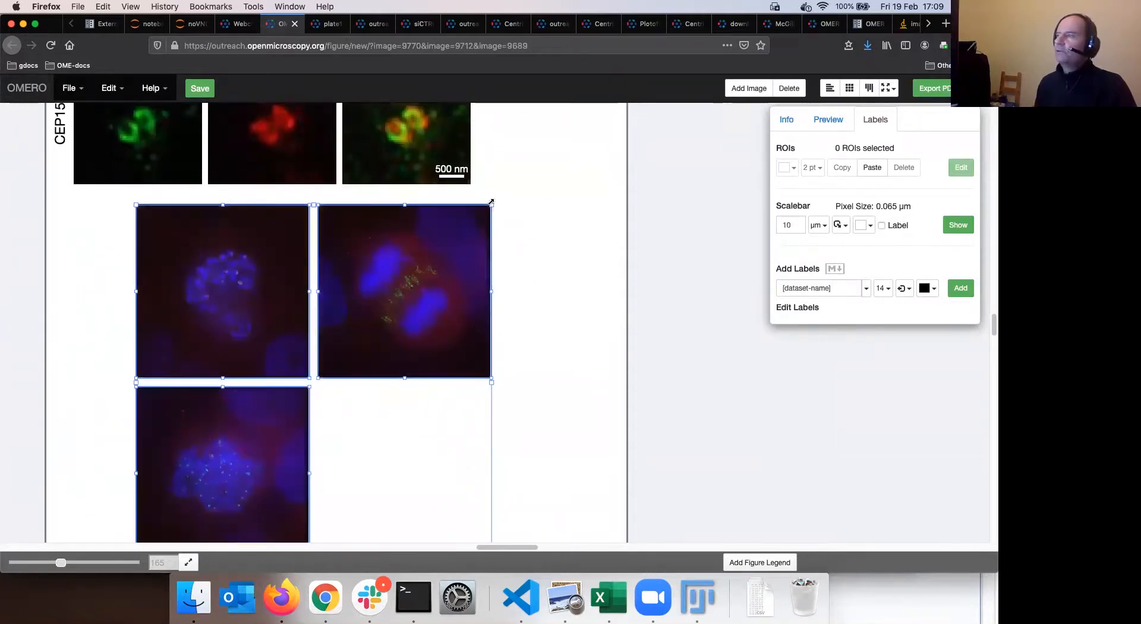
pyautogui.moveTo(491, 206); pyautogui.dragTo(397, 252)
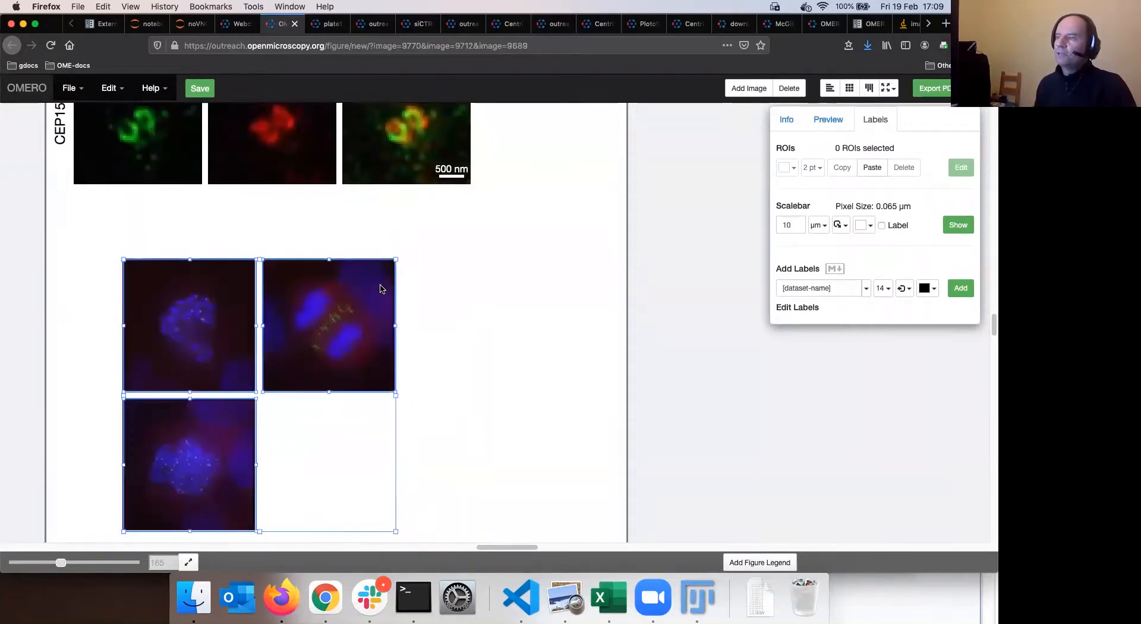
pyautogui.scroll(4, 386, 287)
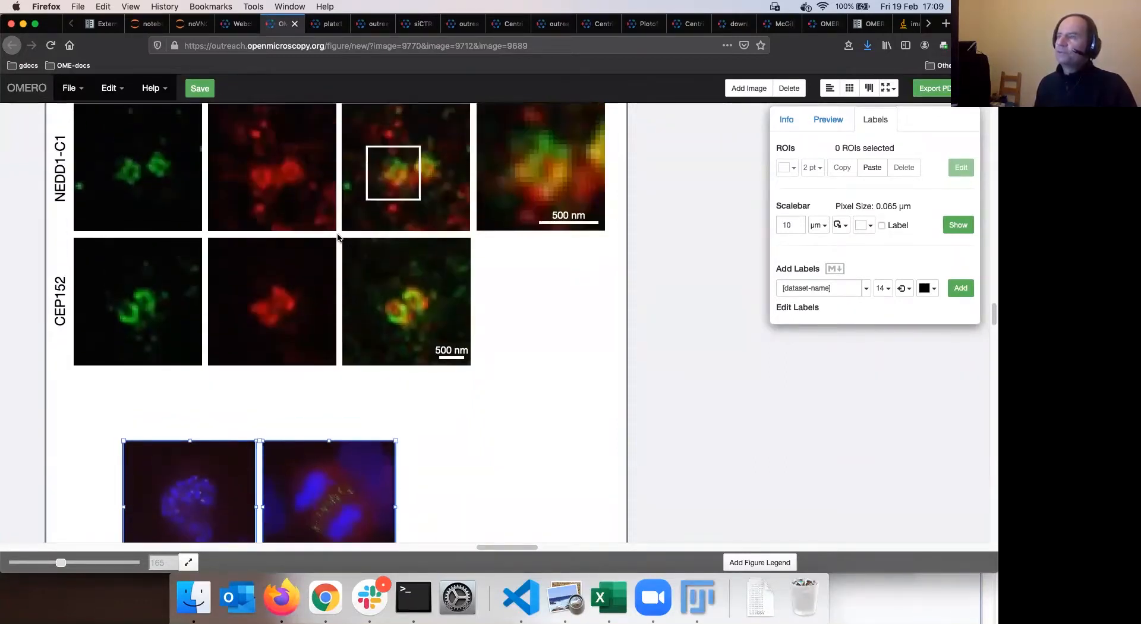
pyautogui.scroll(-5, 313, 313)
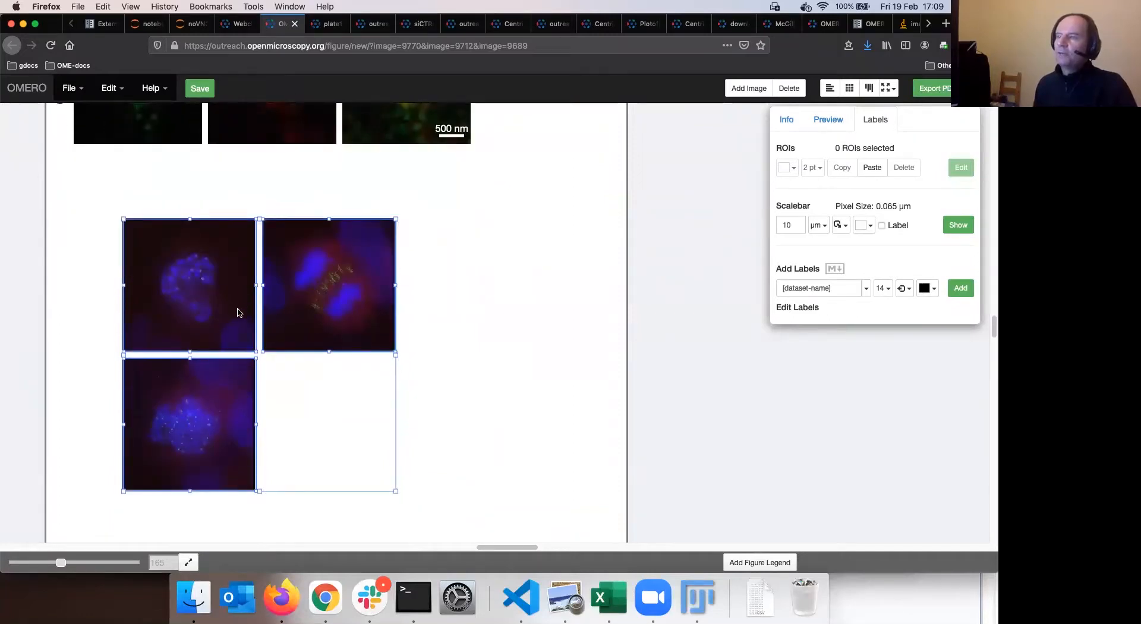
# Move the panel with two separated blue masses above the other two new panels, and align all three as a grid in one column.
pyautogui.click(430, 325)
pyautogui.moveTo(374, 315); pyautogui.dragTo(181, 277)
pyautogui.moveTo(83, 199); pyautogui.dragTo(389, 368)
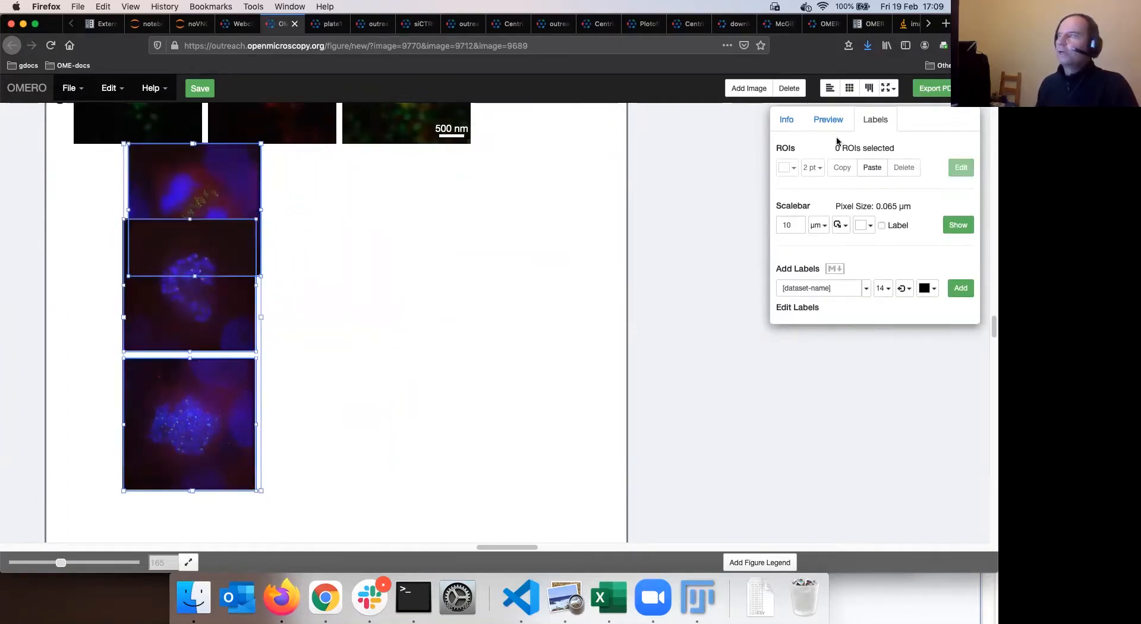
pyautogui.click(850, 88)
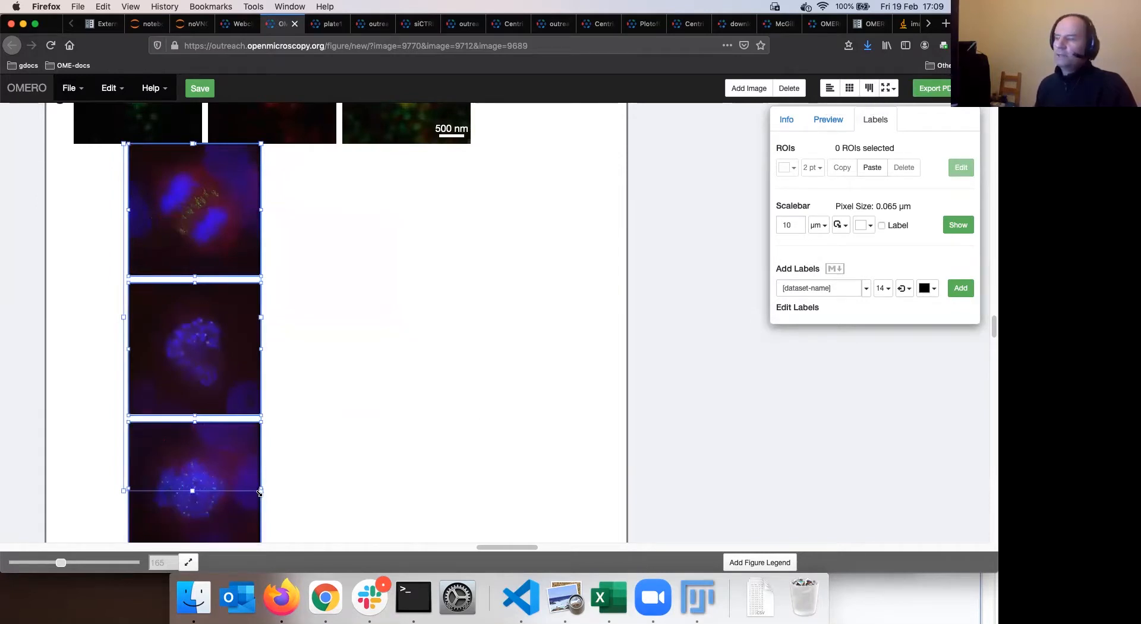
# Resize the three-panel column to slightly smaller panels and place it below the CEP152 row near the page's left edge.
pyautogui.moveTo(261, 490); pyautogui.dragTo(167, 429)
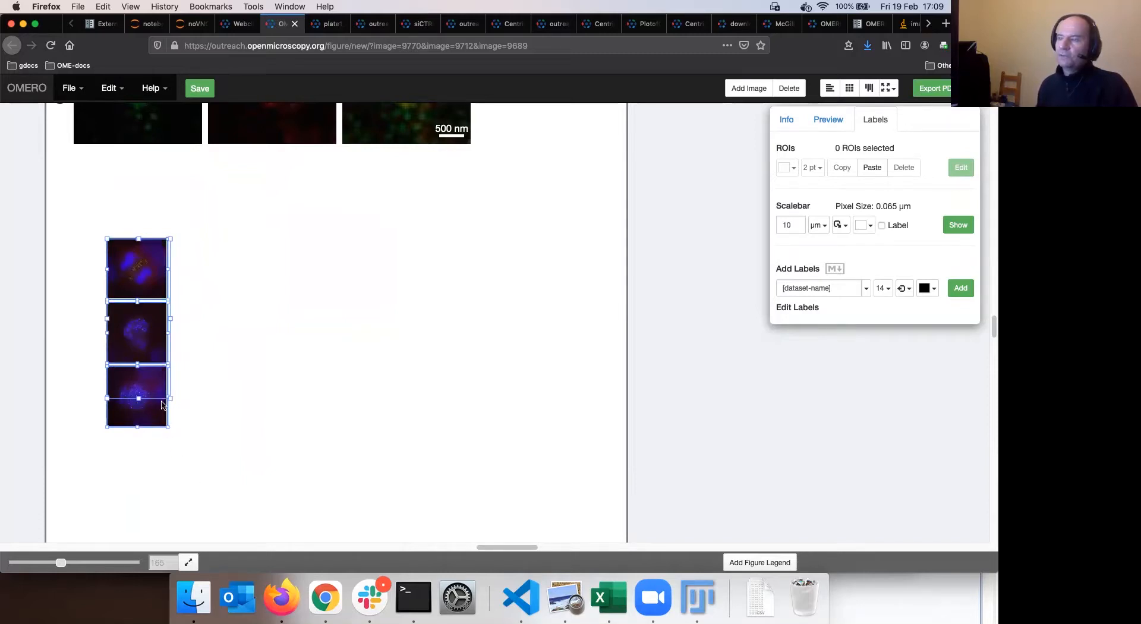
pyautogui.moveTo(170, 399); pyautogui.dragTo(224, 524)
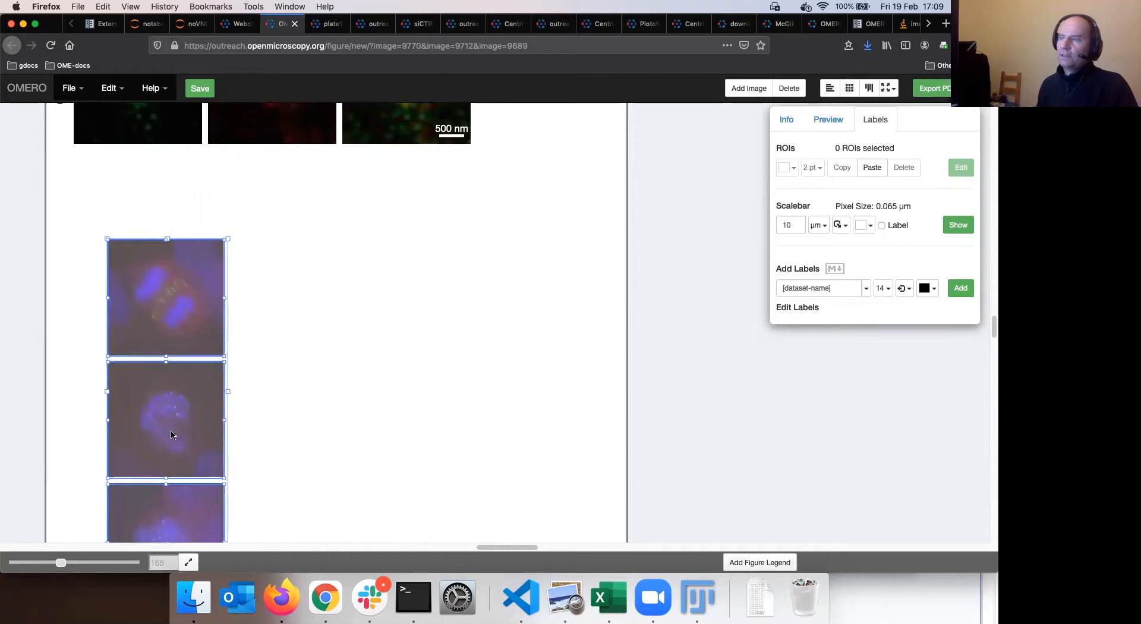
pyautogui.moveTo(148, 390); pyautogui.dragTo(125, 360)
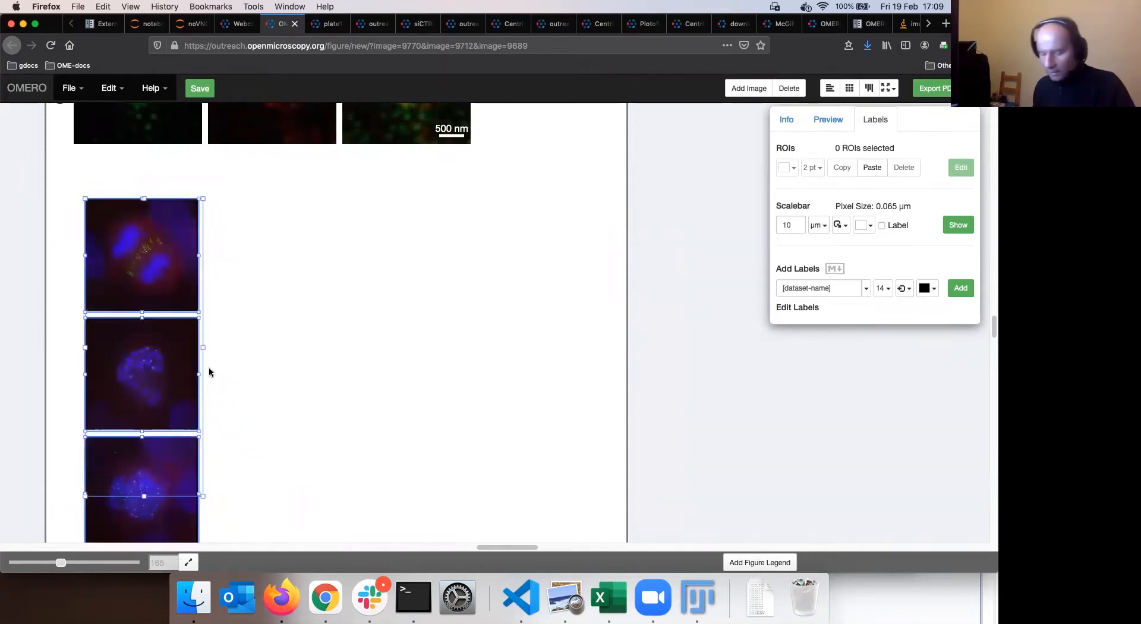
# Duplicate the three-panel column three times to form a grid of four columns.
pyautogui.press('super+v')
pyautogui.press('super+v')
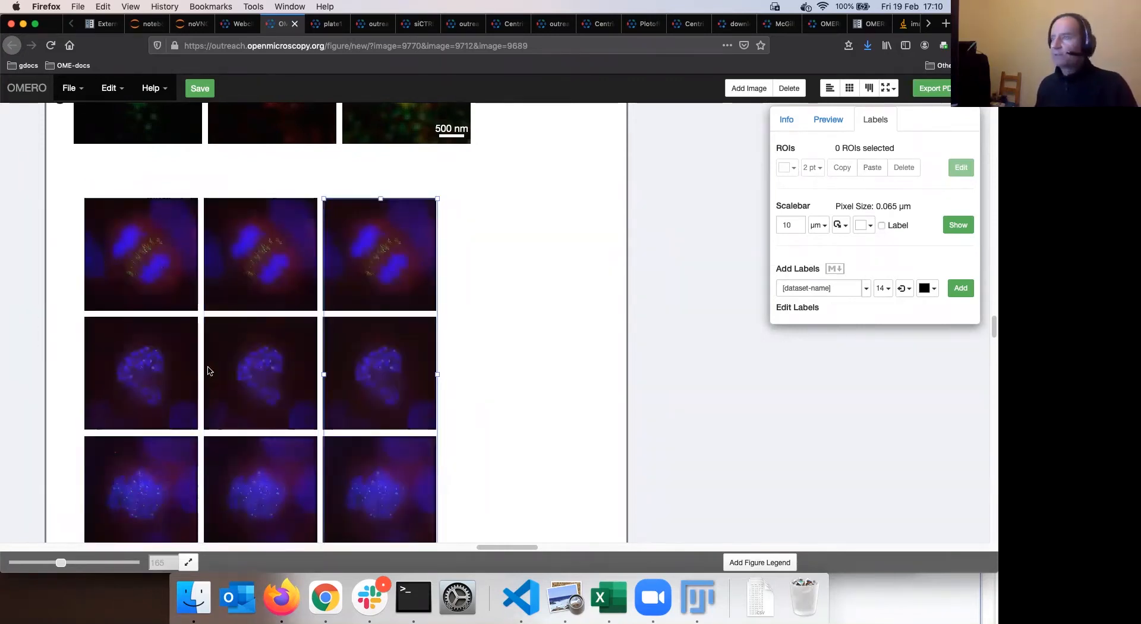
pyautogui.press('super+v')
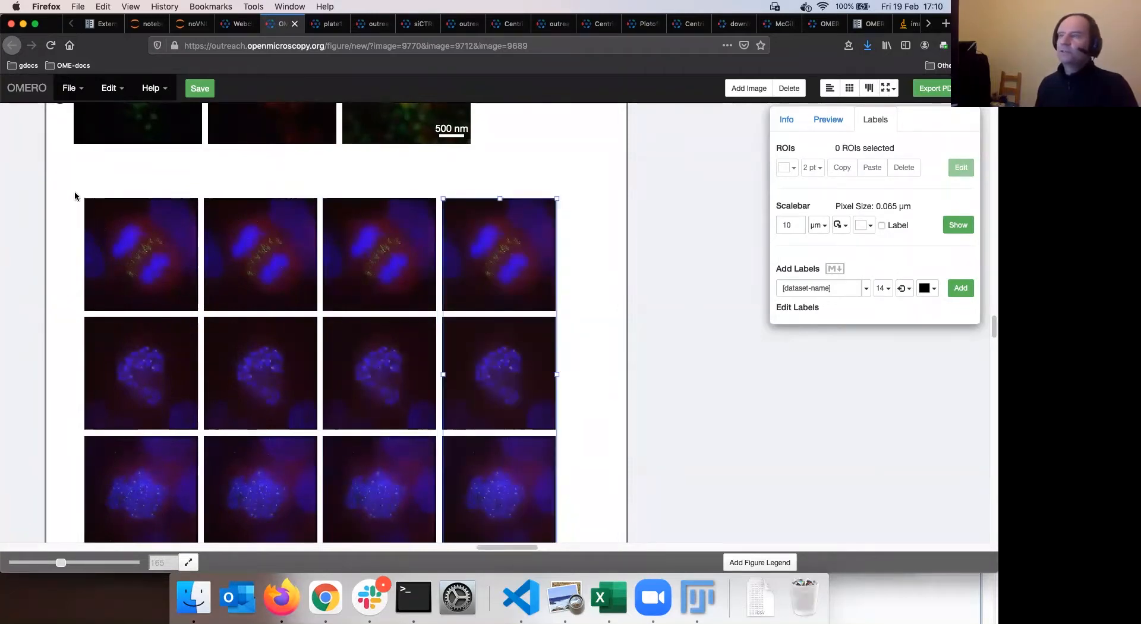
# Show only the DAPI channel in the first column's three panels by turning off FITC, GFP-INCENP and ACA.
pyautogui.moveTo(131, 187); pyautogui.dragTo(131, 522)
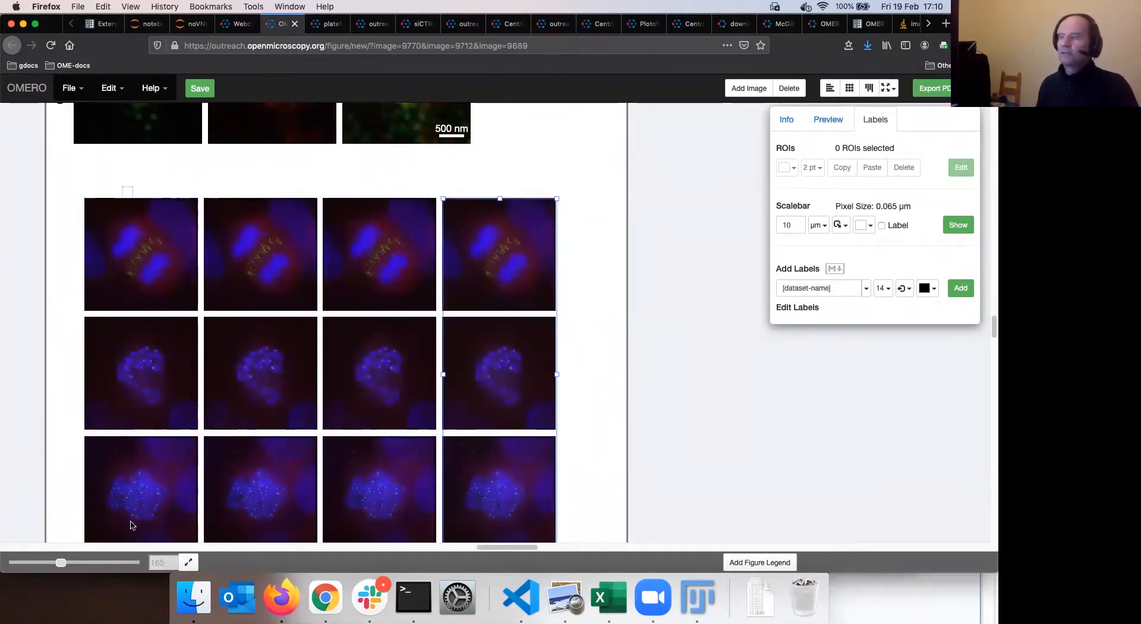
pyautogui.click(830, 122)
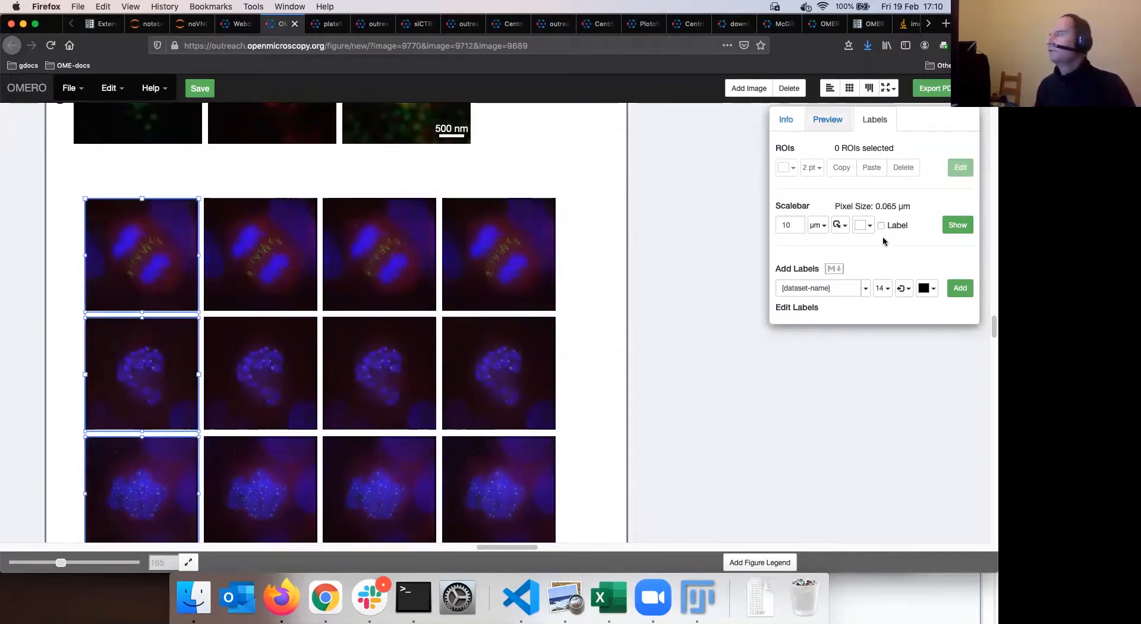
pyautogui.click(797, 383)
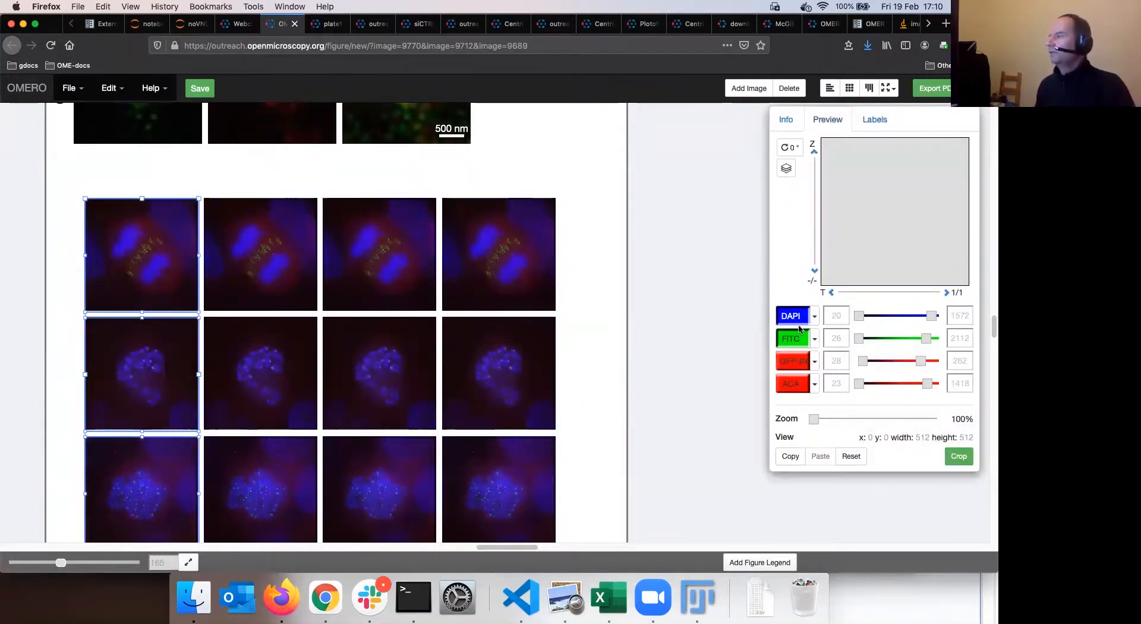
# Select the three panels in the second column of the new grid.
pyautogui.moveTo(260, 211); pyautogui.dragTo(272, 487)
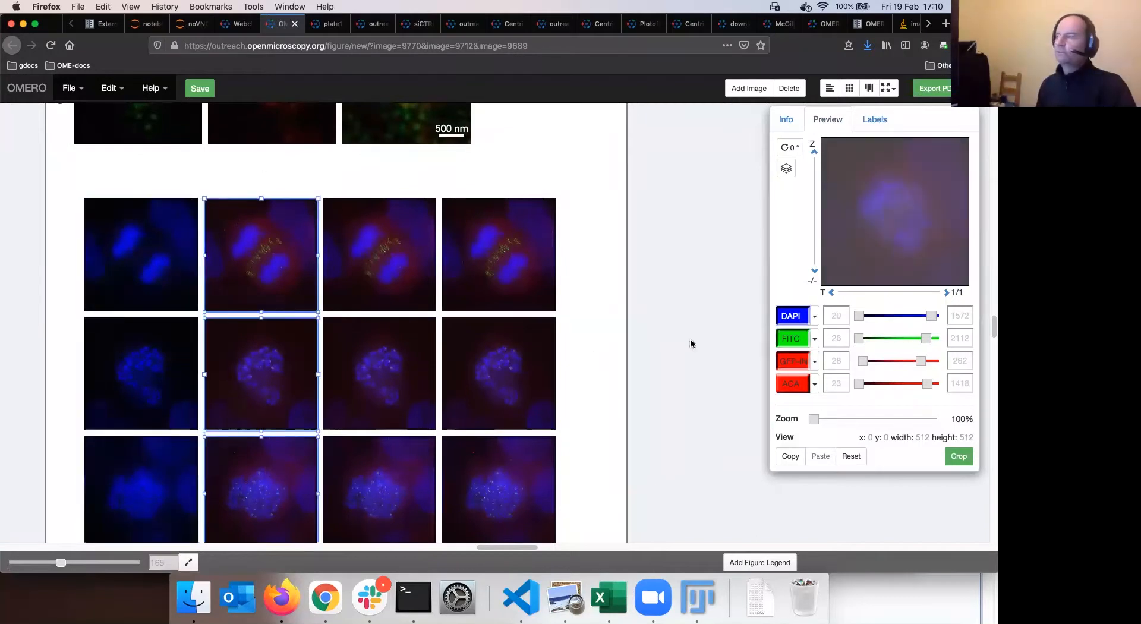
# Show only the FITC channel in the three selected images of the second column.
pyautogui.click(790, 369)
pyautogui.click(792, 315)
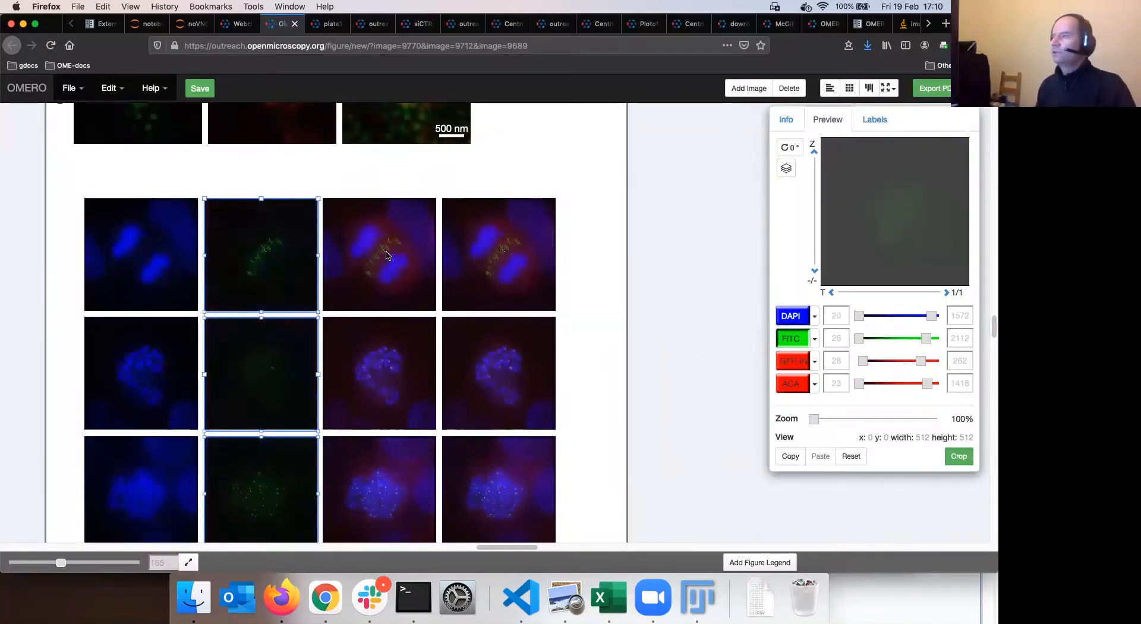
# Show only the GFP-INCENP channel in the third column's images and set its intensity range to 52–135.
pyautogui.moveTo(369, 199); pyautogui.dragTo(392, 481)
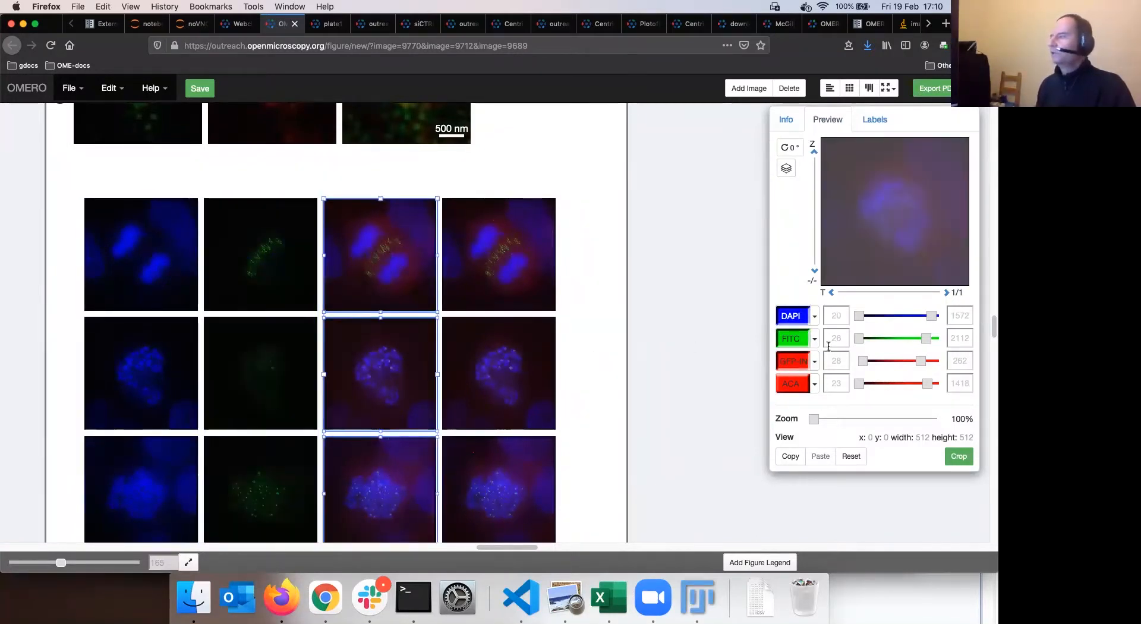
pyautogui.click(796, 336)
pyautogui.click(792, 315)
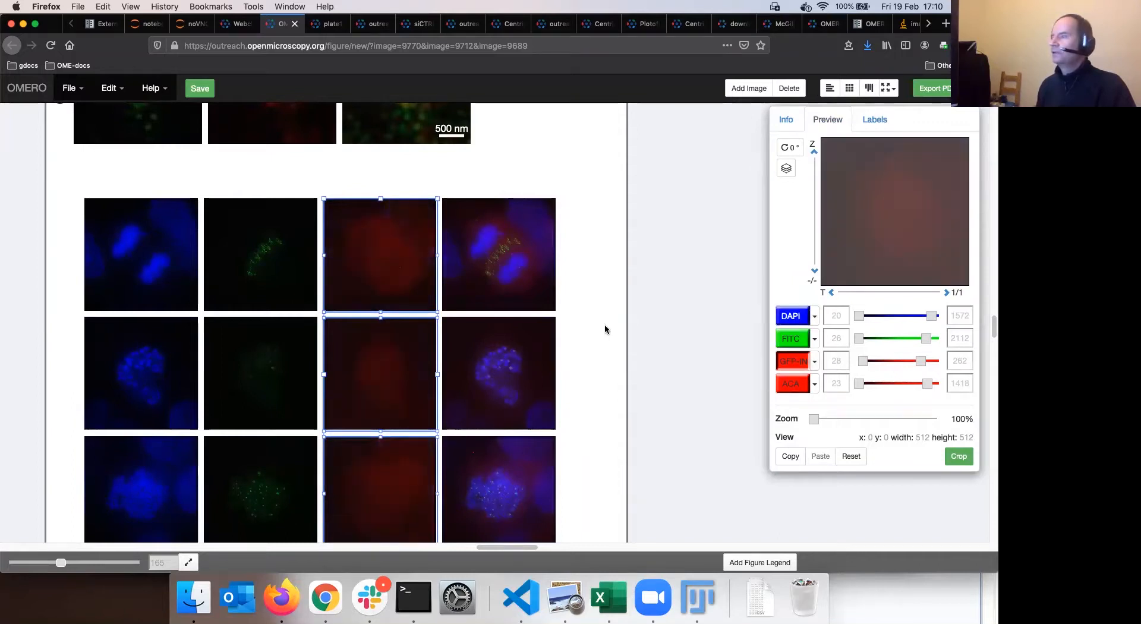
pyautogui.moveTo(863, 361); pyautogui.dragTo(889, 361)
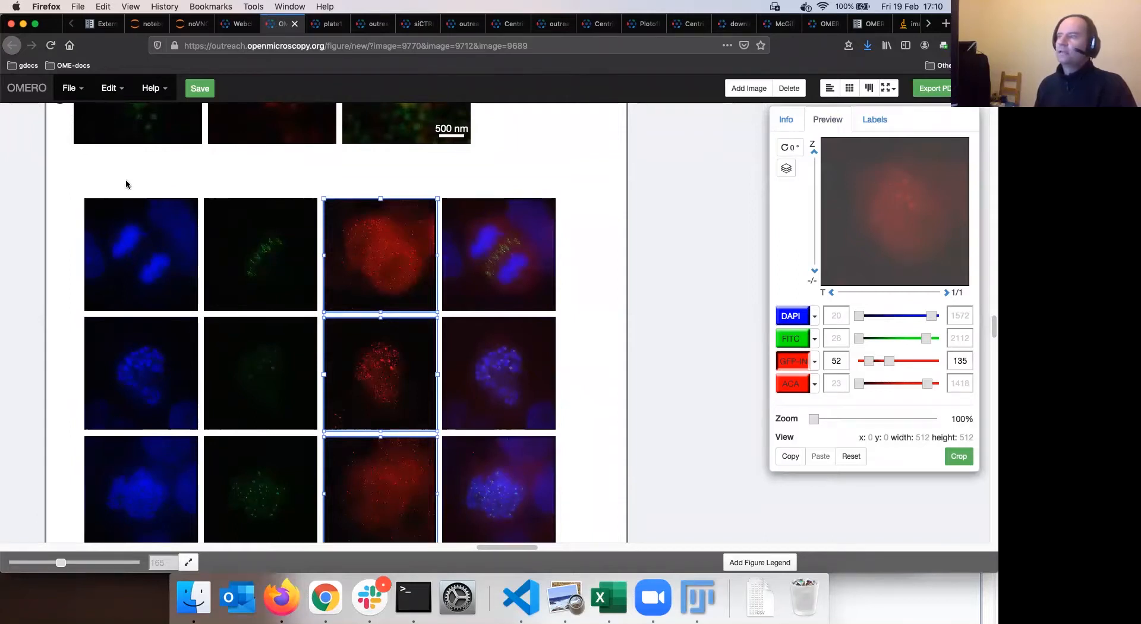
# Add a 10 µm scalebar with its label to the bottom image of the fourth column.
pyautogui.click(518, 505)
pyautogui.click(880, 121)
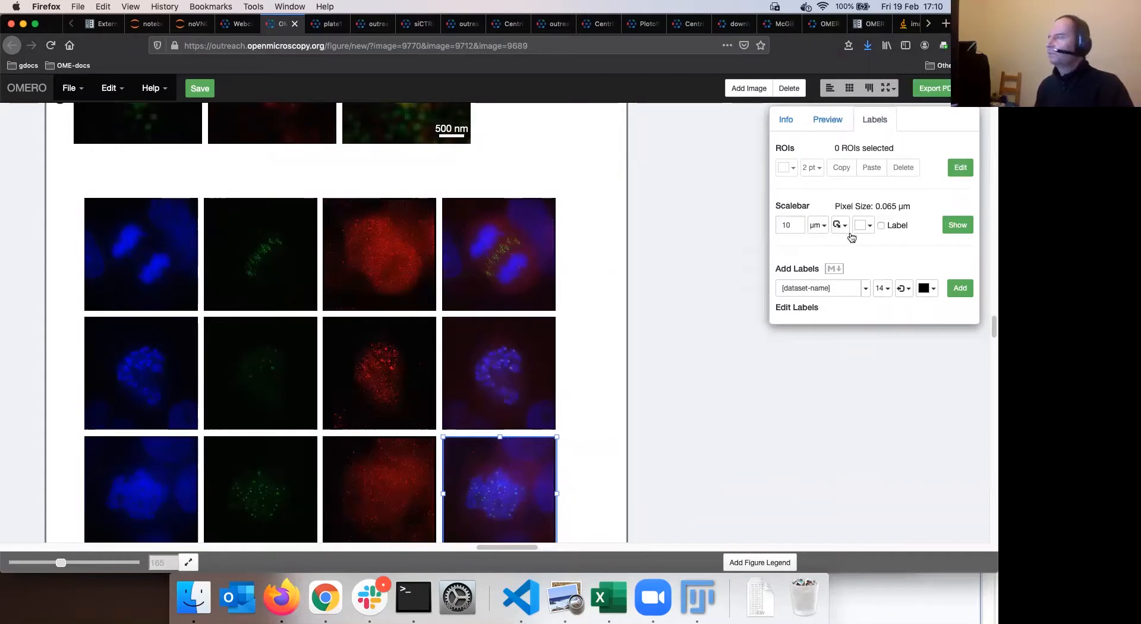
pyautogui.click(882, 226)
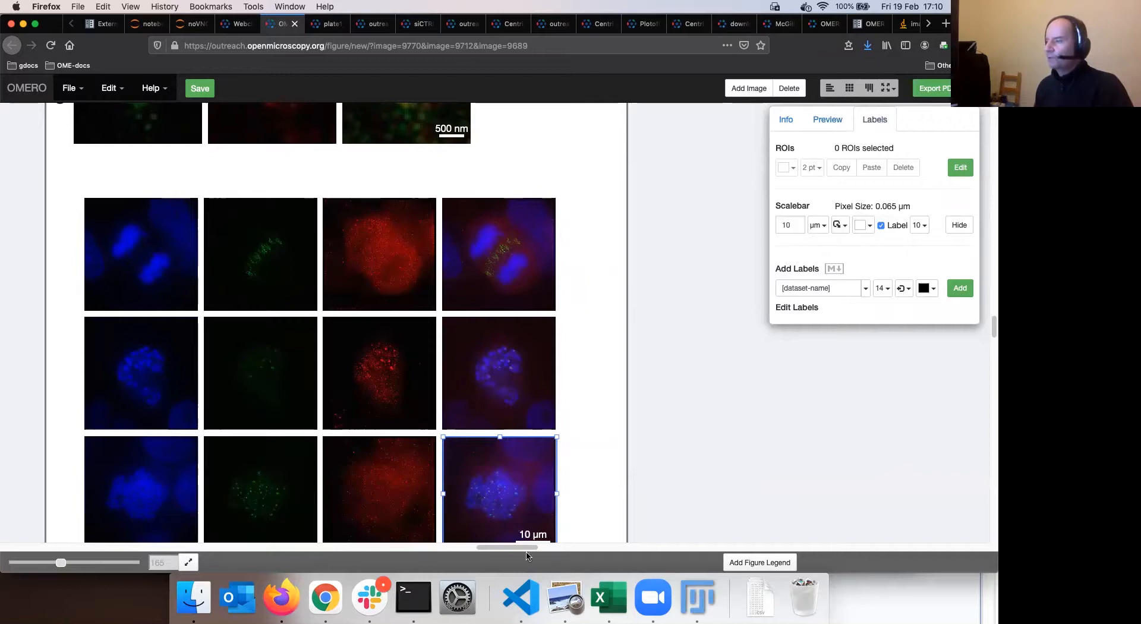
pyautogui.scroll(-3, 587, 447)
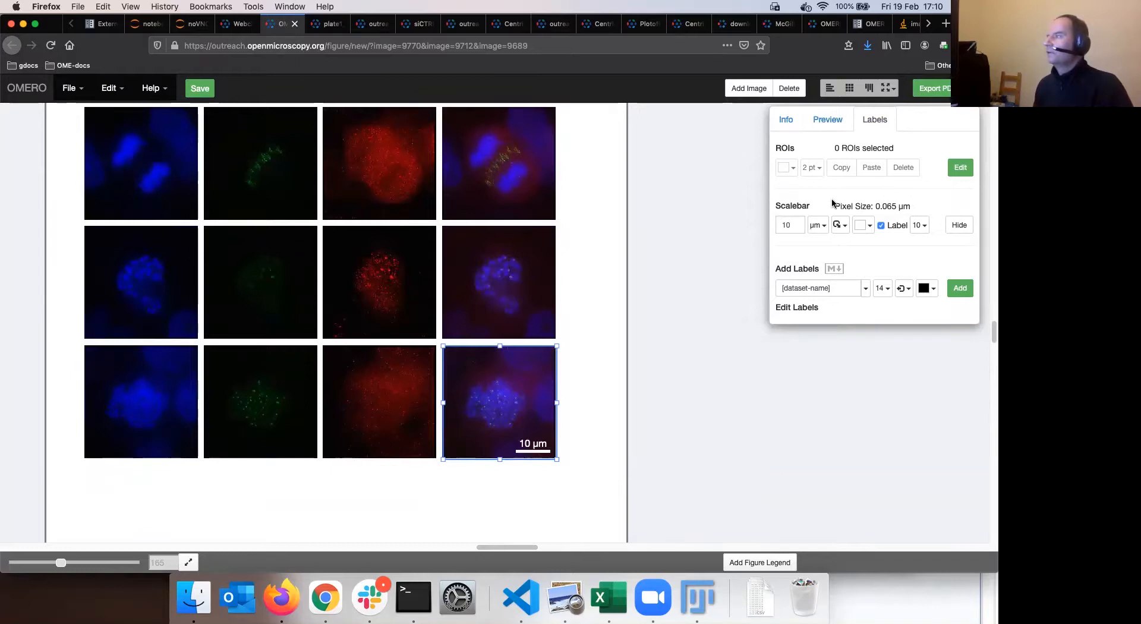
# Add channel-name labels at size 14 above the four images in the top row of the new panel grid.
pyautogui.scroll(5, 523, 232)
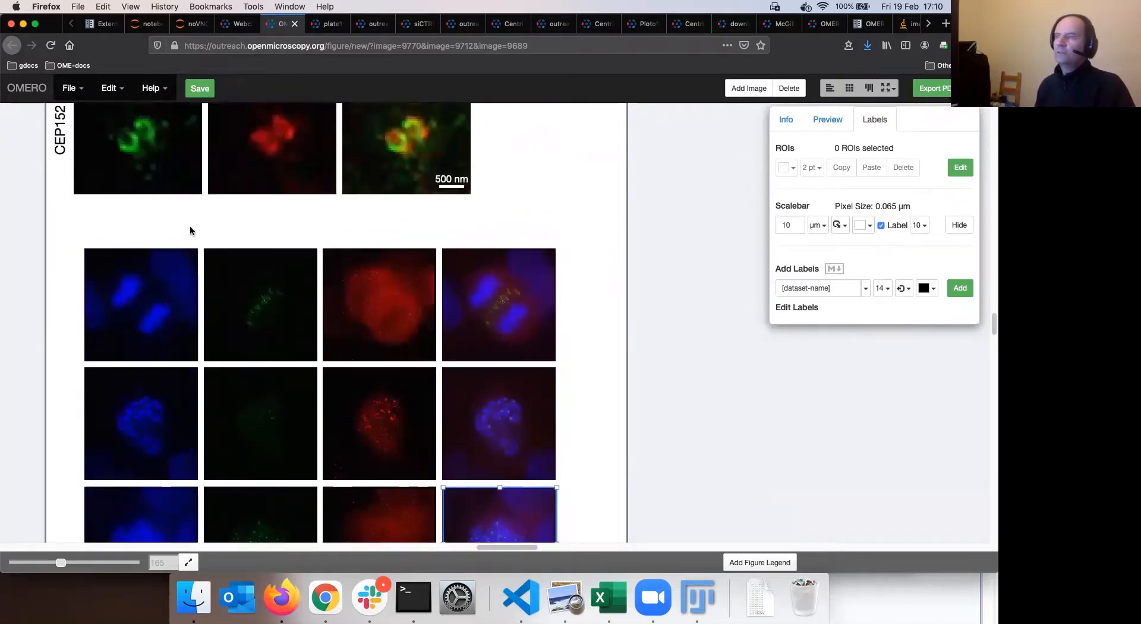
pyautogui.moveTo(553, 351); pyautogui.dragTo(615, 324)
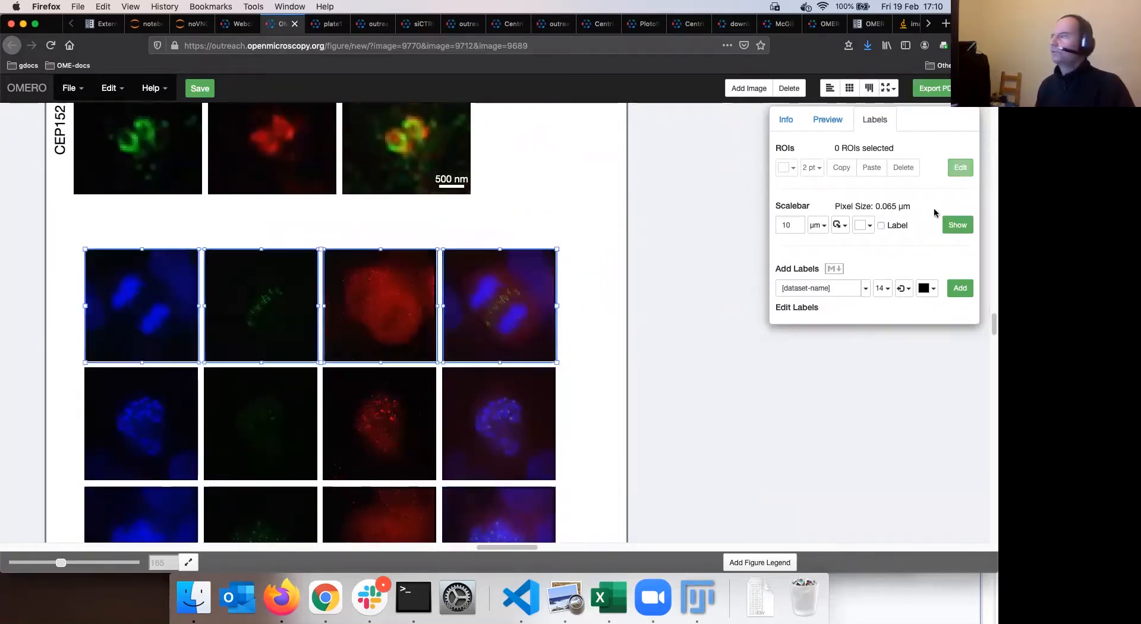
pyautogui.click(864, 293)
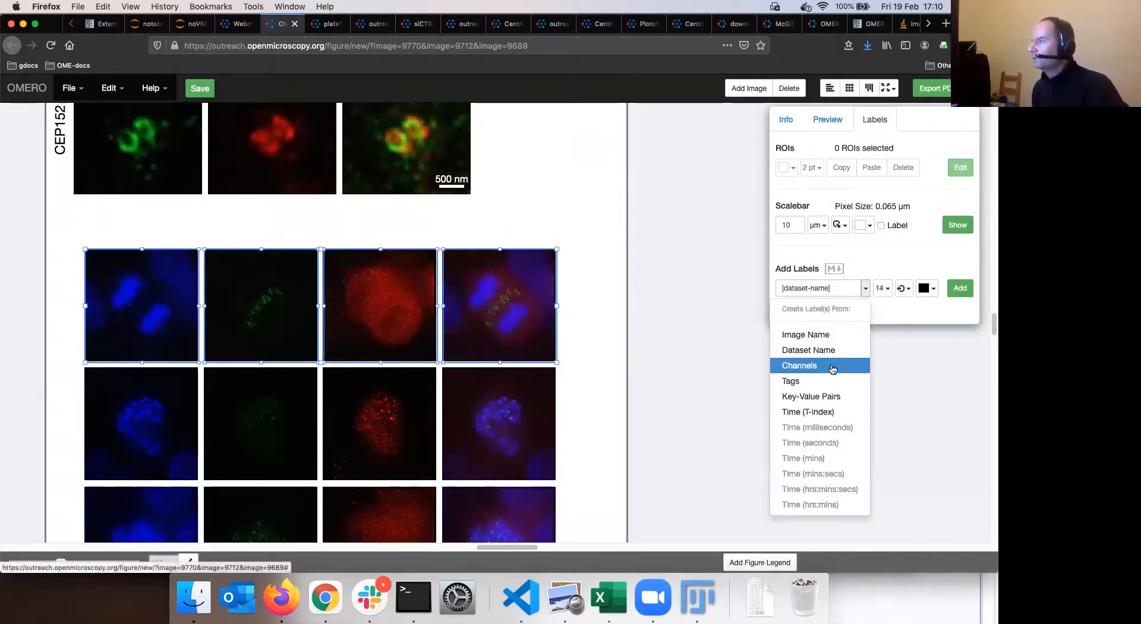
pyautogui.click(832, 364)
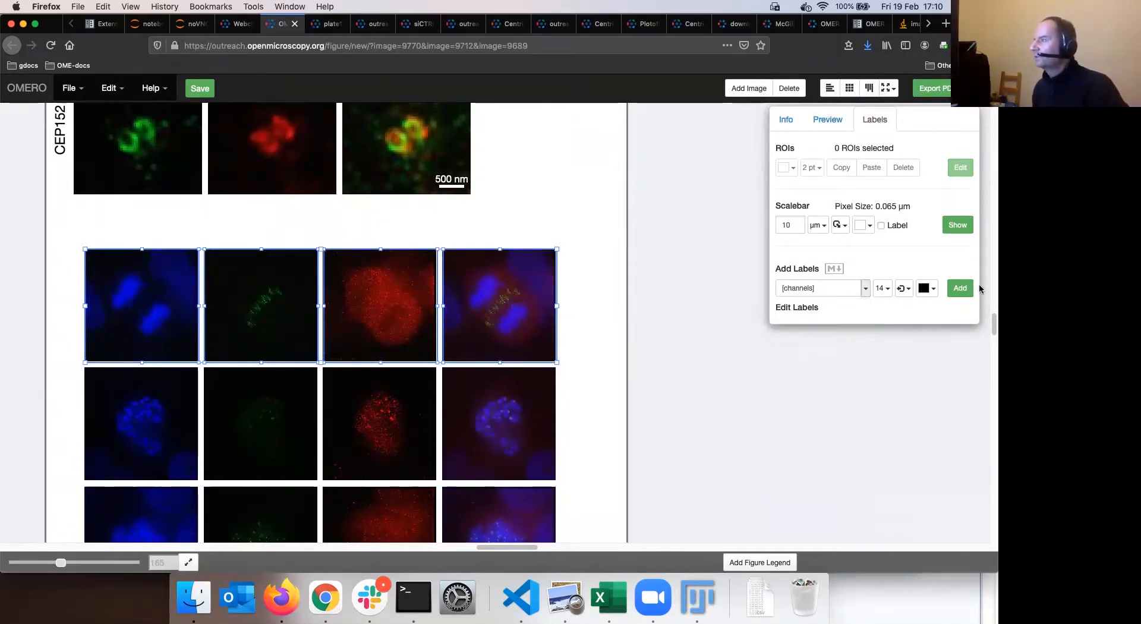
pyautogui.click(888, 289)
pyautogui.click(888, 289)
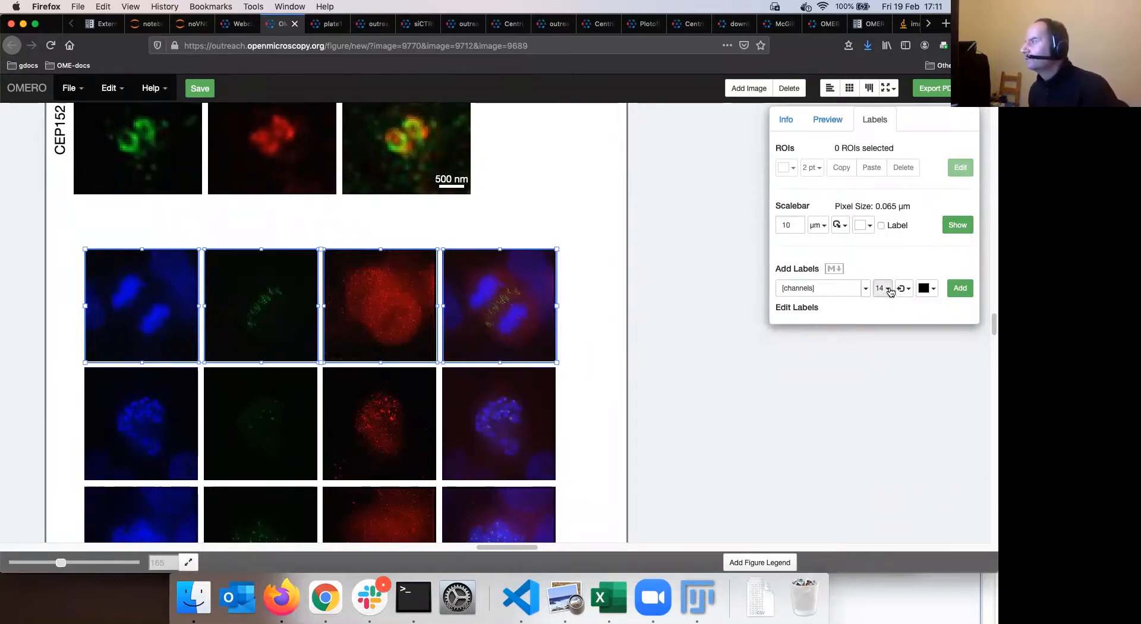
pyautogui.click(904, 289)
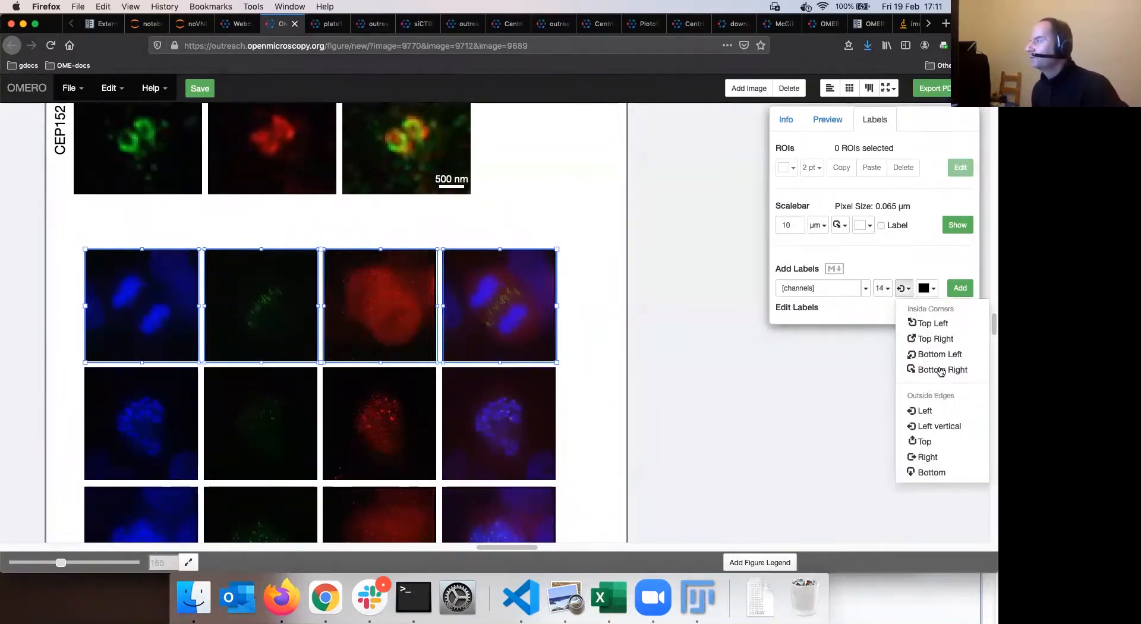
pyautogui.click(933, 439)
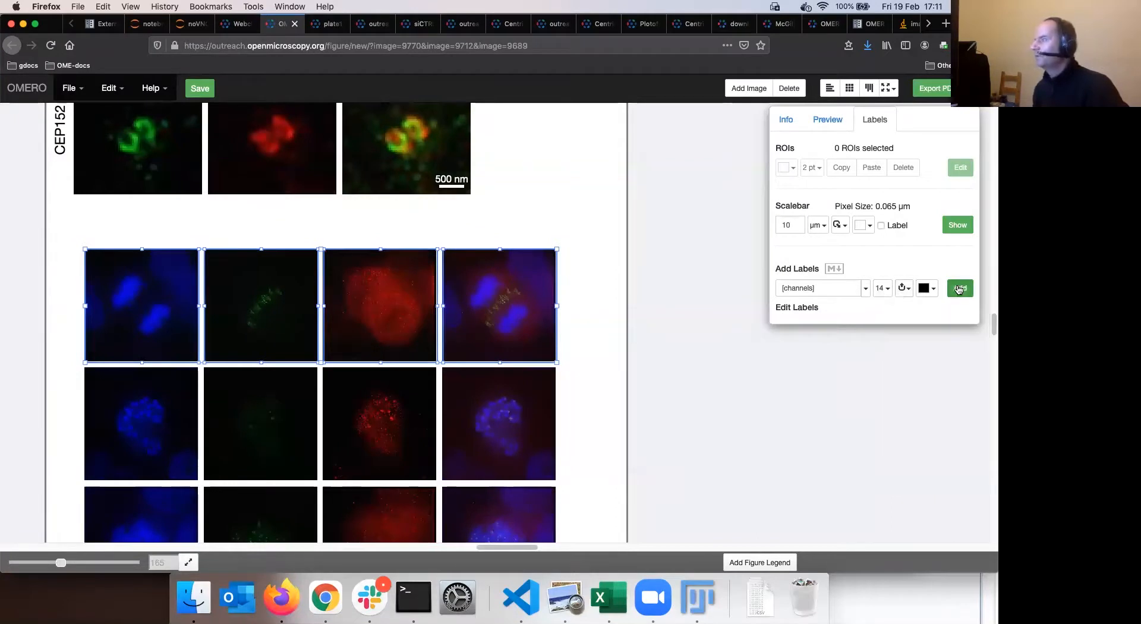
pyautogui.click(960, 288)
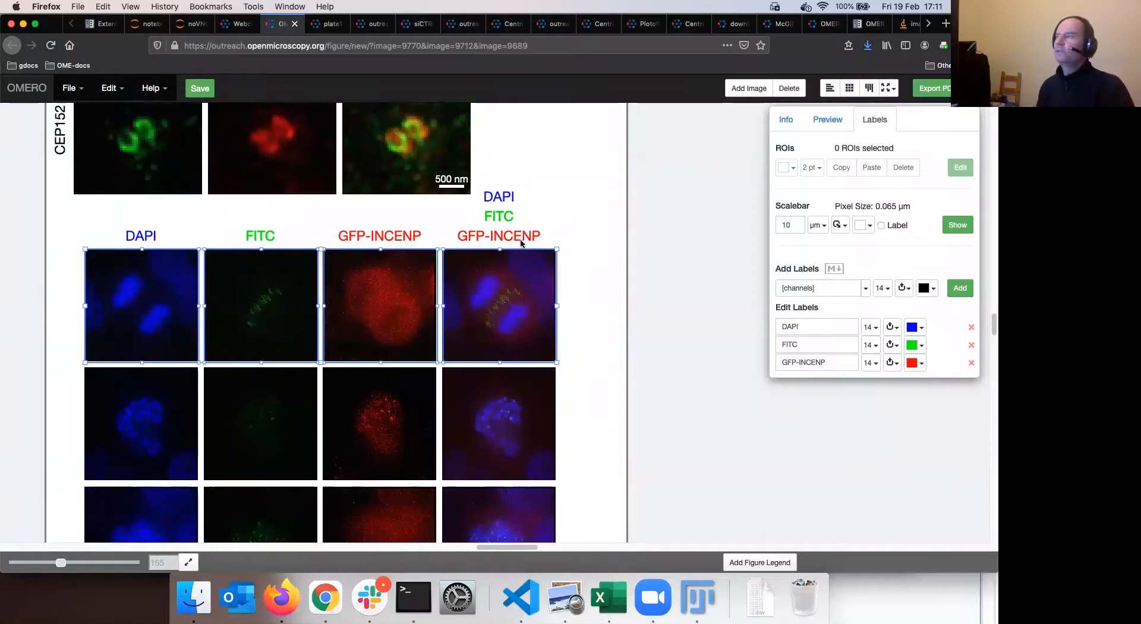
# Label the first column's images with their Mitotic stage key-value, omitting the key, as vertical text outside the left edge.
pyautogui.scroll(-3, 573, 249)
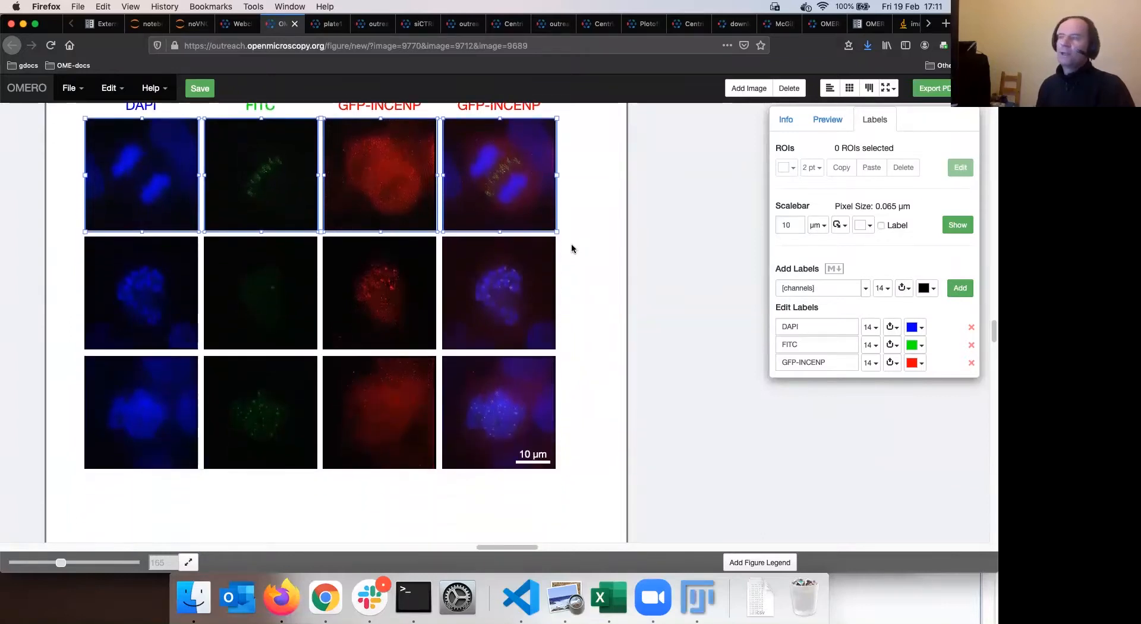
pyautogui.moveTo(74, 149); pyautogui.dragTo(135, 467)
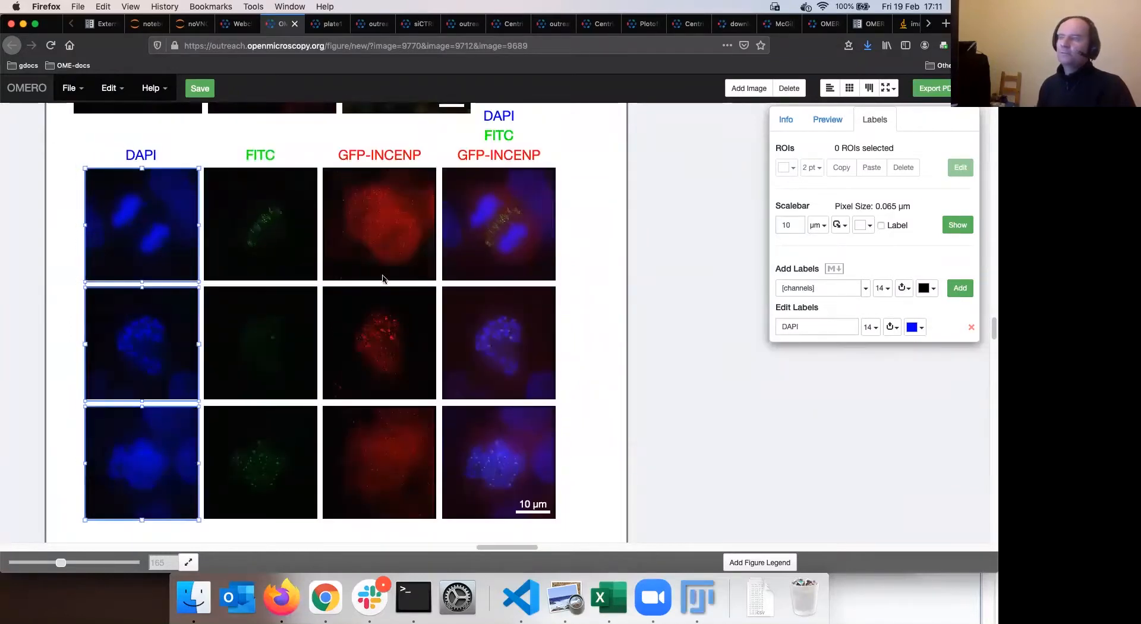
pyautogui.click(865, 294)
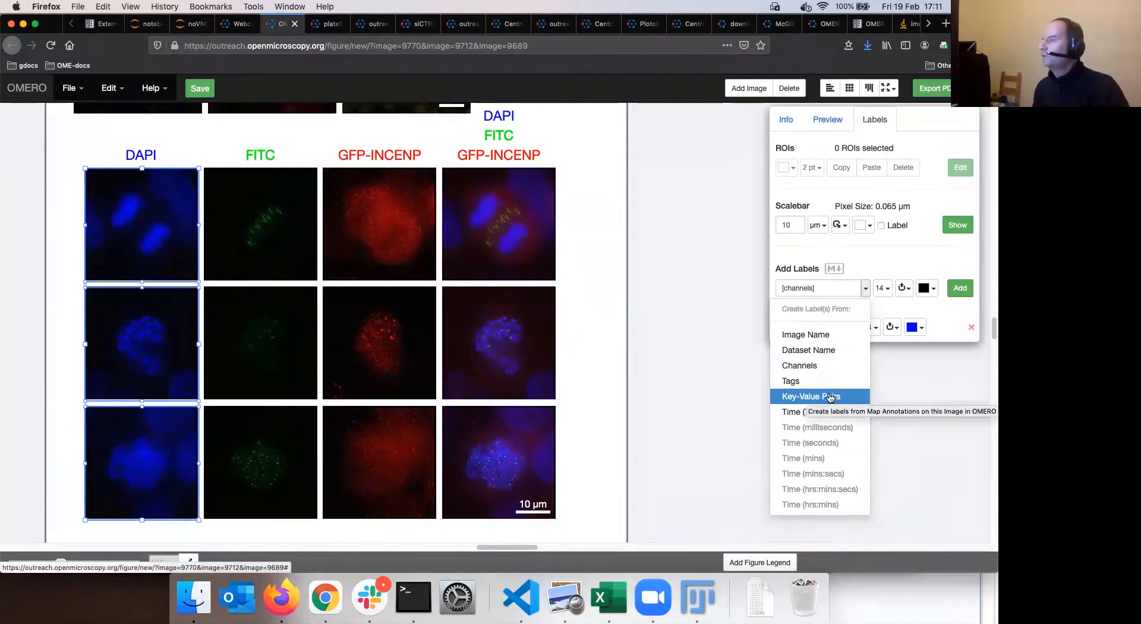
pyautogui.click(832, 397)
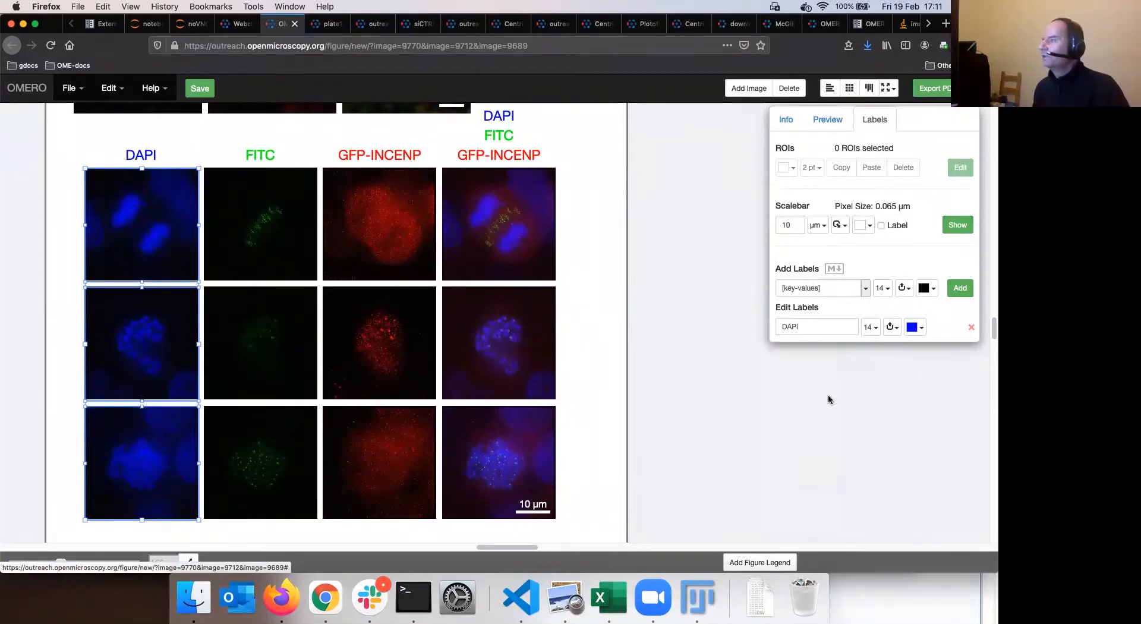
pyautogui.click(904, 289)
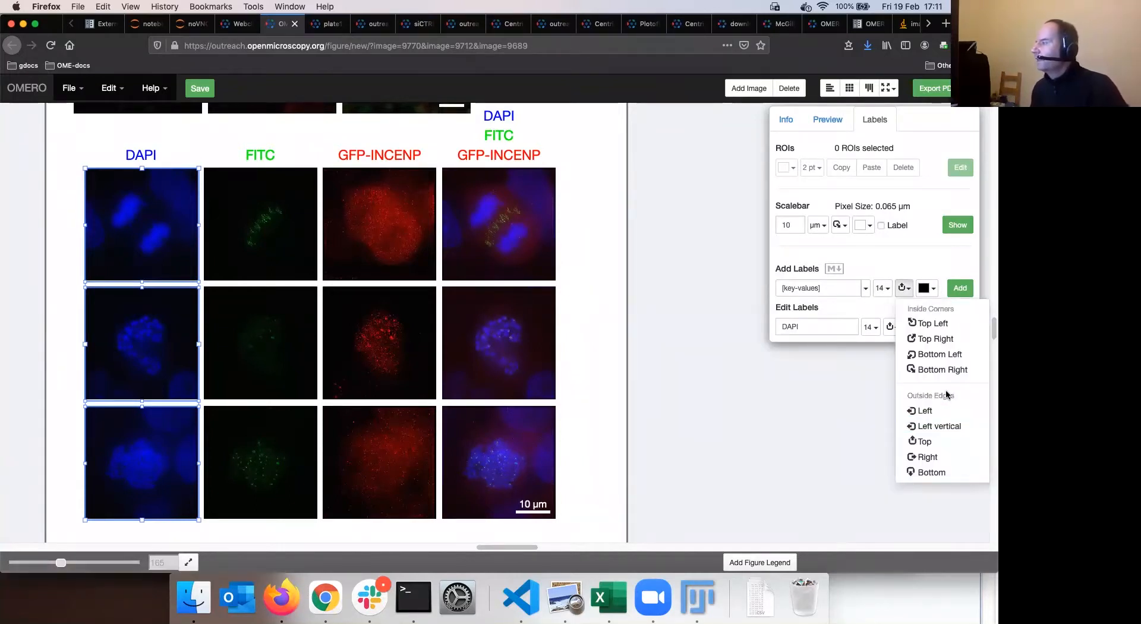
pyautogui.click(939, 426)
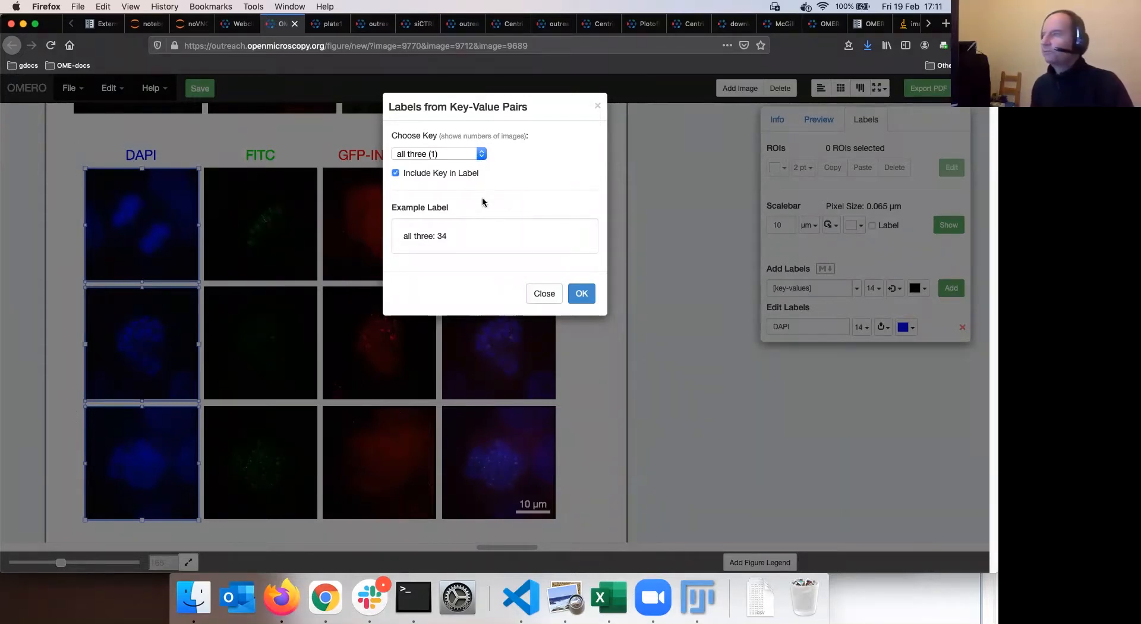
pyautogui.click(482, 156)
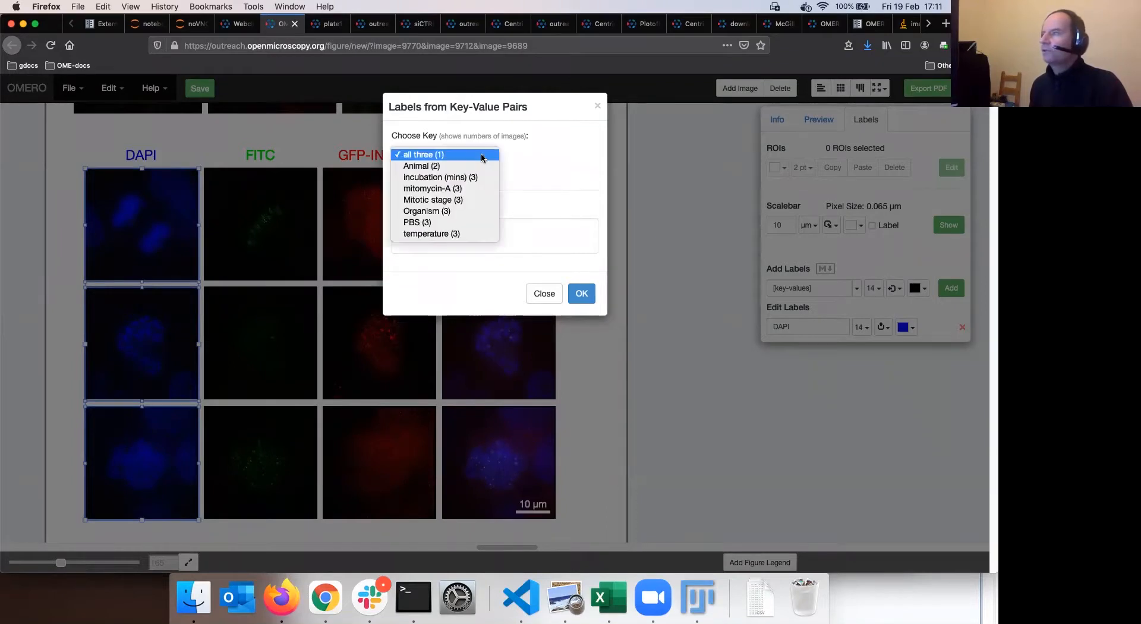
pyautogui.click(465, 201)
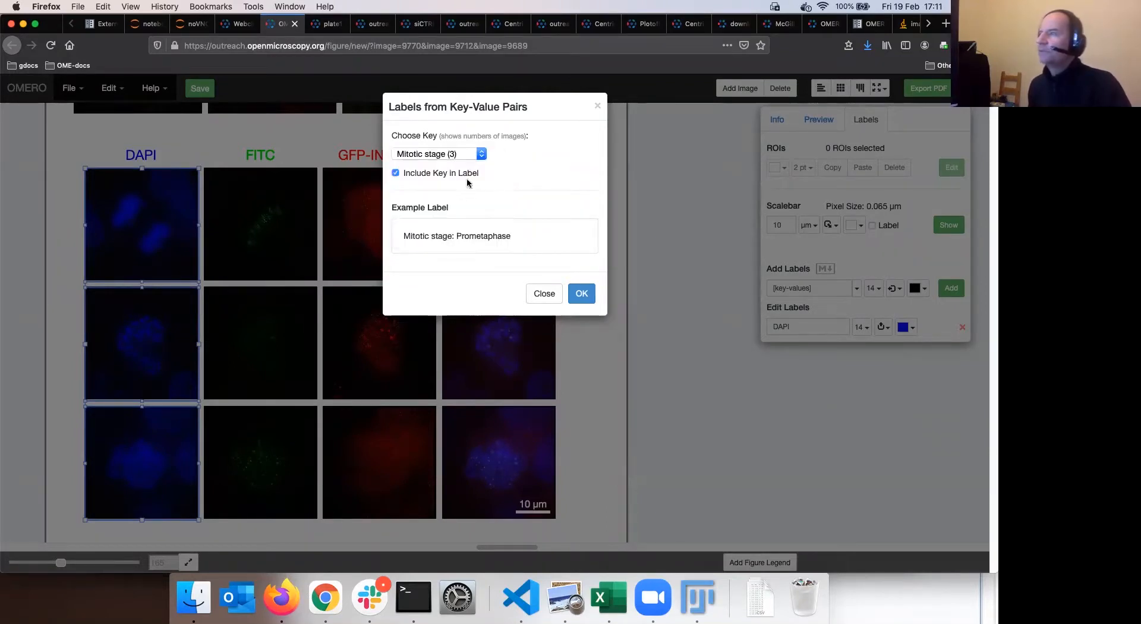
pyautogui.click(396, 174)
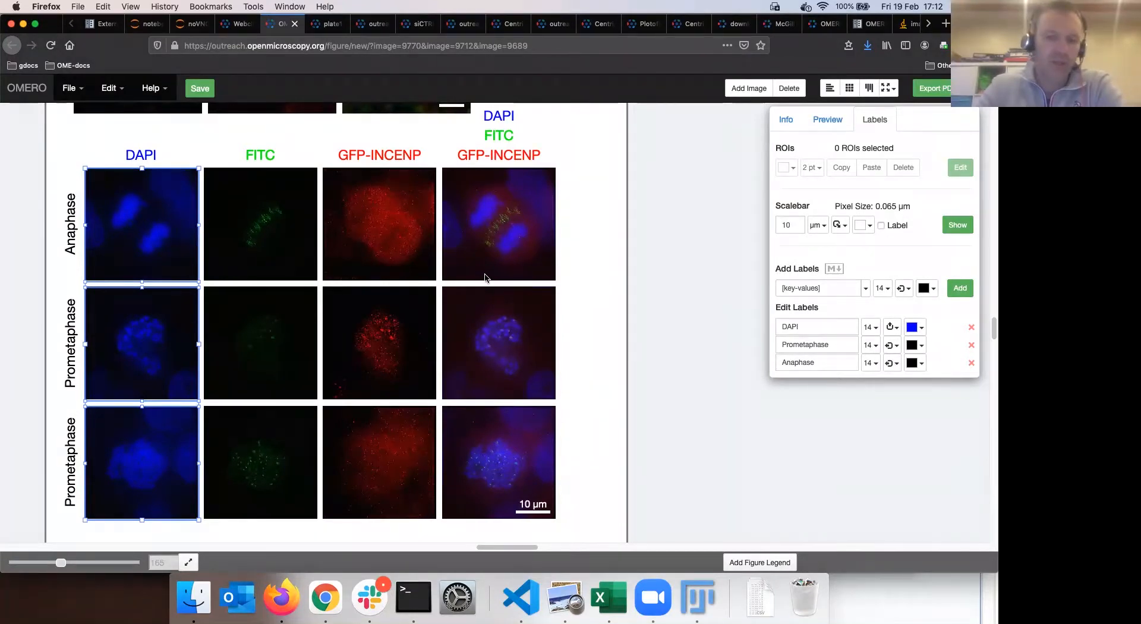
pyautogui.scroll(6, 485, 277)
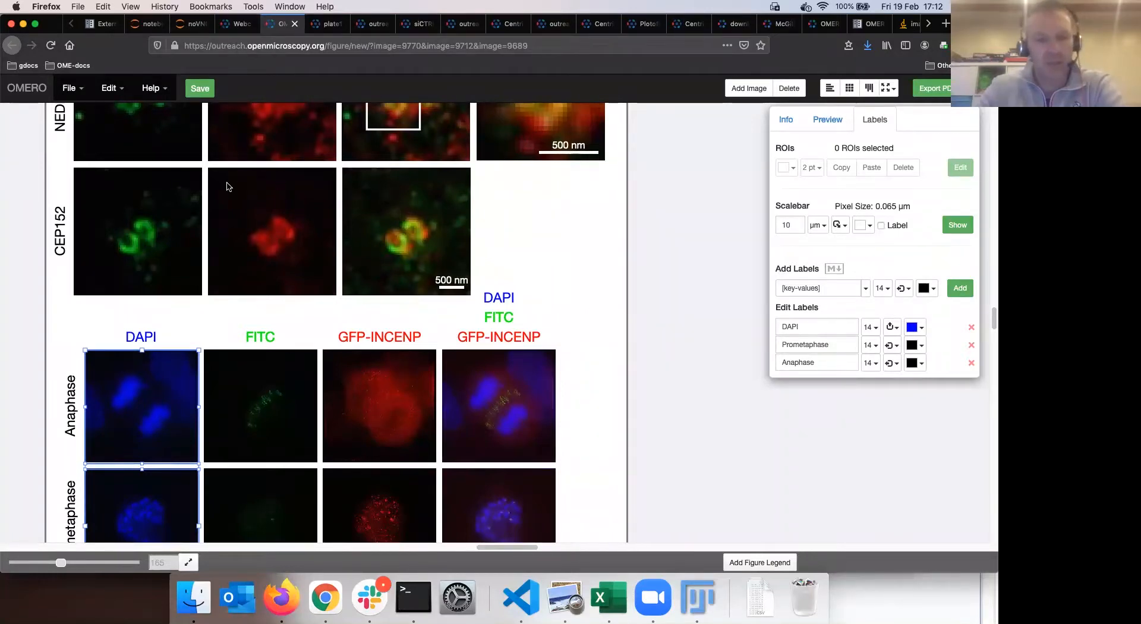
pyautogui.scroll(5, 228, 186)
pyautogui.scroll(10, 229, 185)
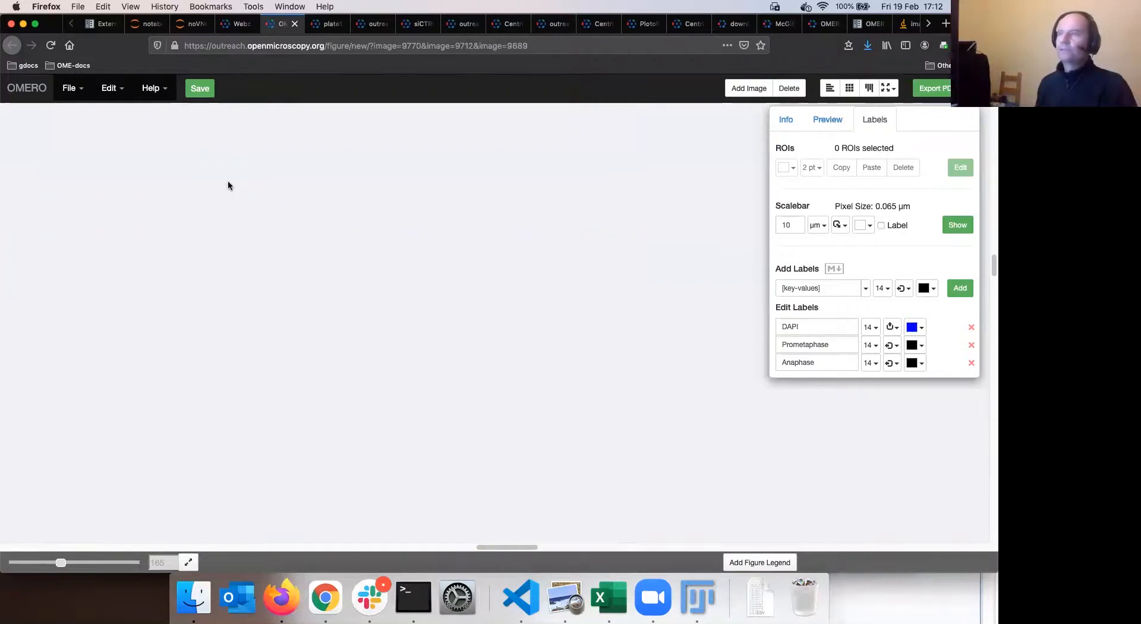
pyautogui.scroll(-10, 227, 180)
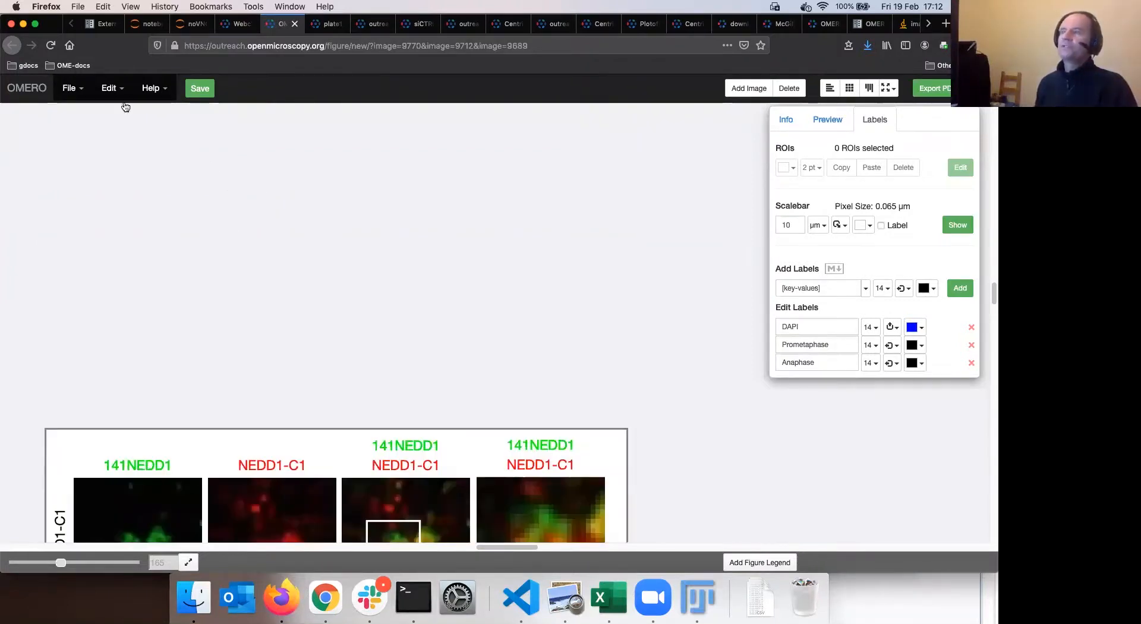
pyautogui.click(70, 89)
pyautogui.click(320, 90)
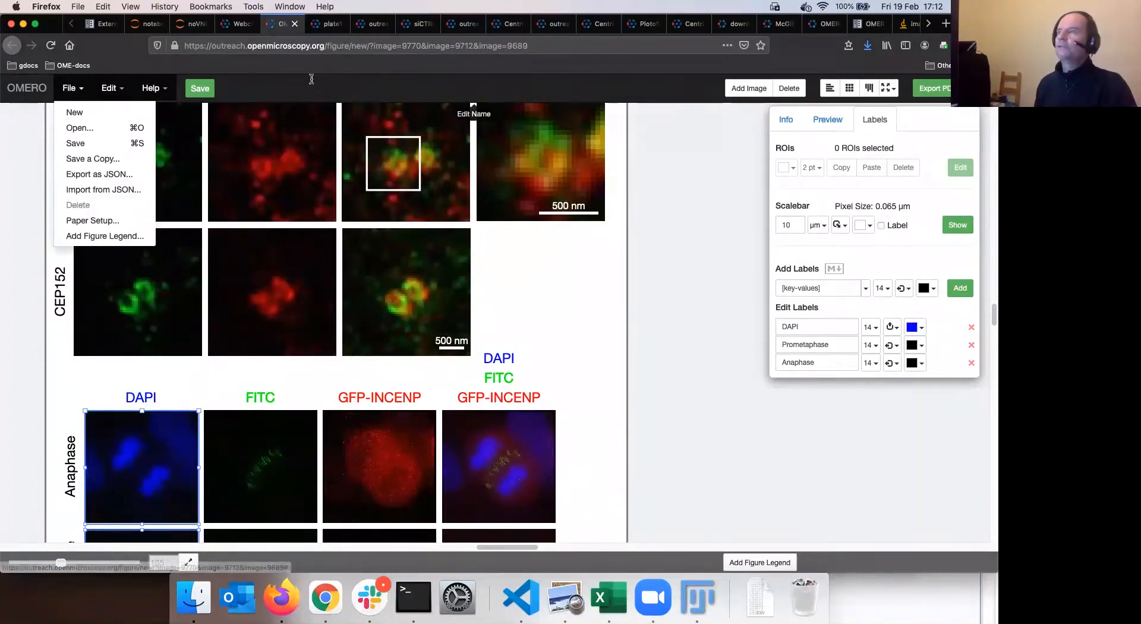
# In the OMERO webclient, open the image Centrin_PCNT_Cep215_20110506_Fri-1608_0_SIR_PRJ.dv from project idr0021 with OMERO.figure.
pyautogui.click(239, 28)
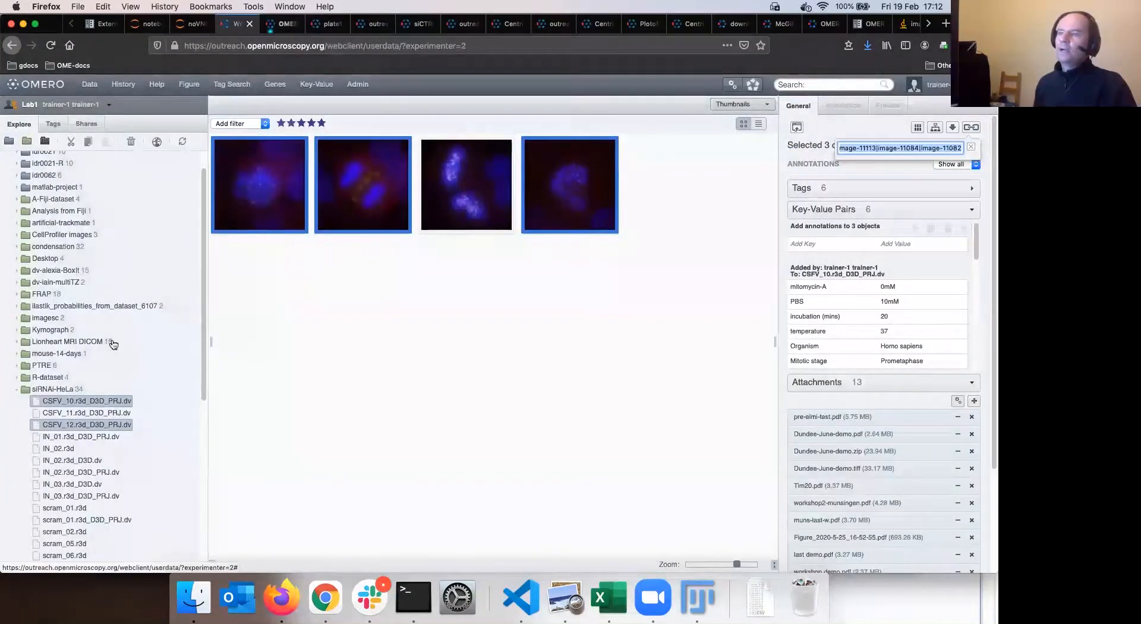
pyautogui.scroll(1, 113, 343)
pyautogui.doubleClick(51, 181)
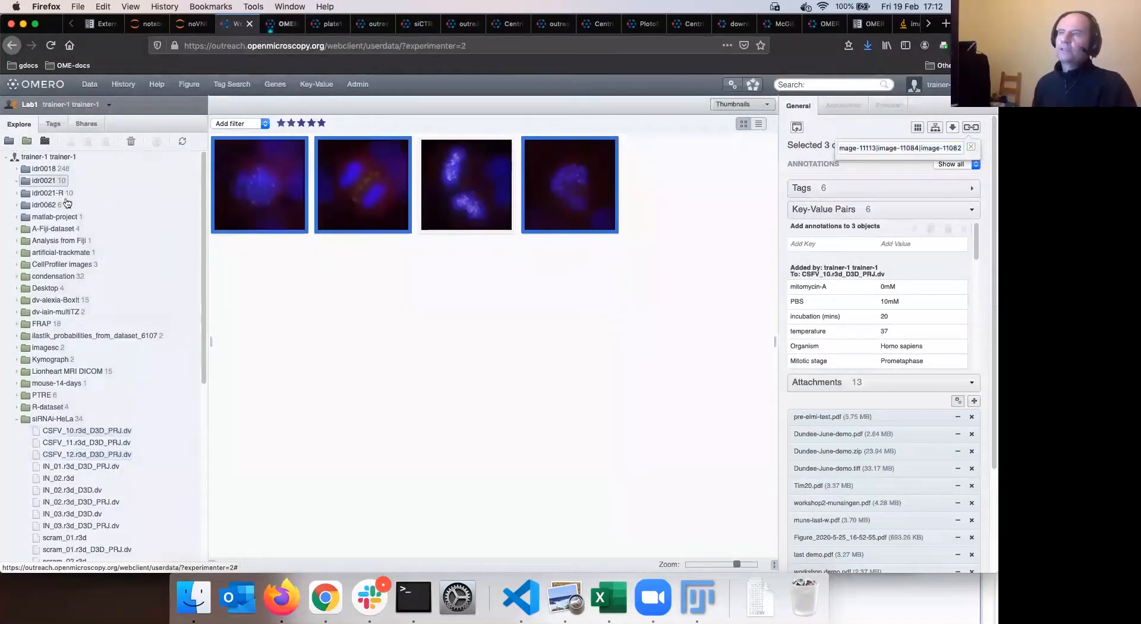
pyautogui.rightClick(133, 229)
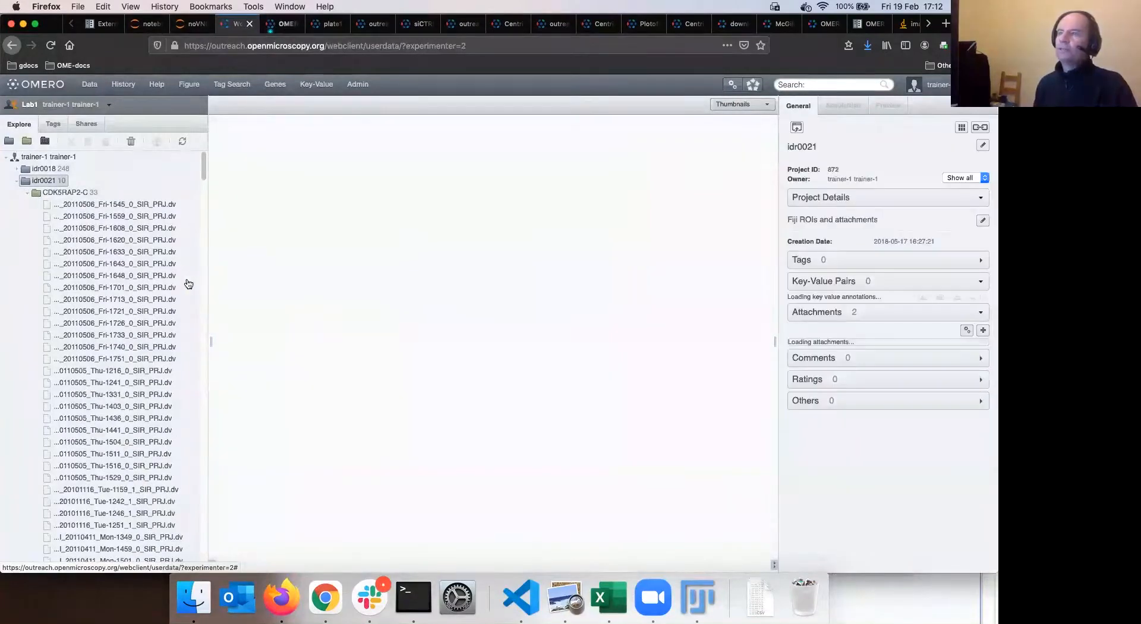
pyautogui.moveTo(178, 321)
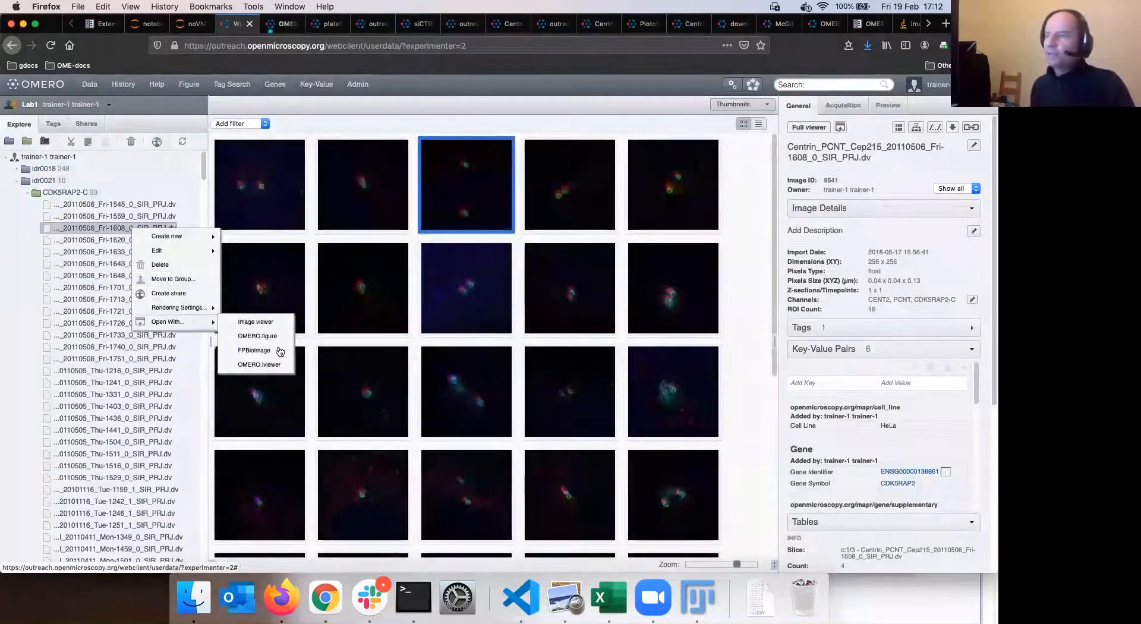
pyautogui.click(279, 337)
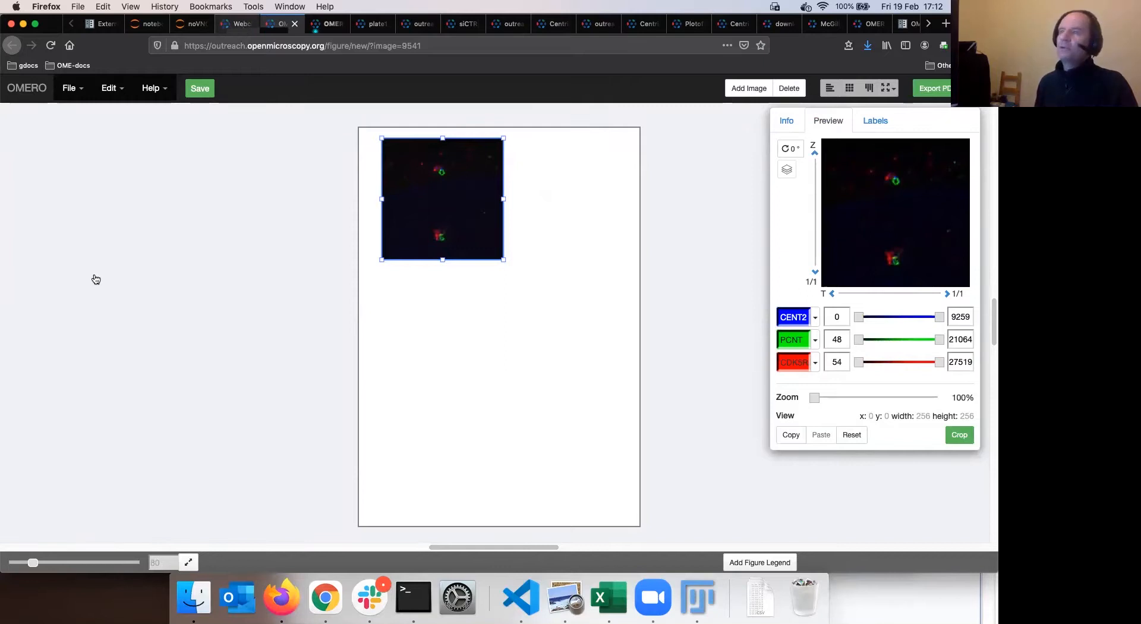
# In the webclient's siRNAi-HeLa dataset, select IN_01.r3d_D3D_PRJ.dv and IN_02.r3d_D3D.dv together and copy the link to both images.
pyautogui.hotkey('ctrl', 'shift', 'Tab')
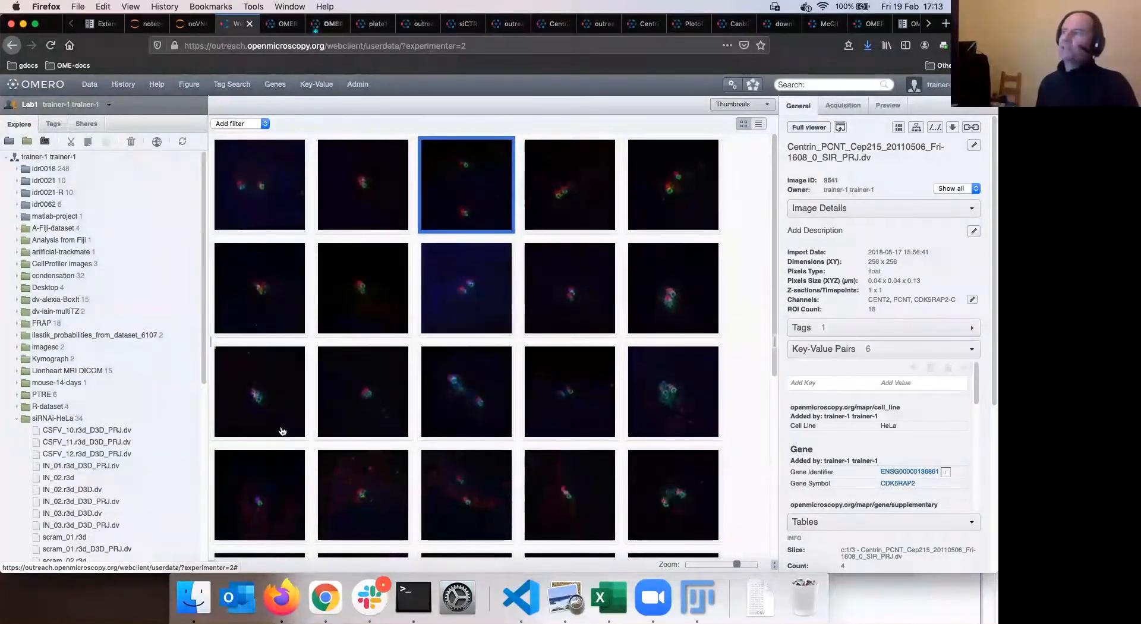
pyautogui.click(66, 465)
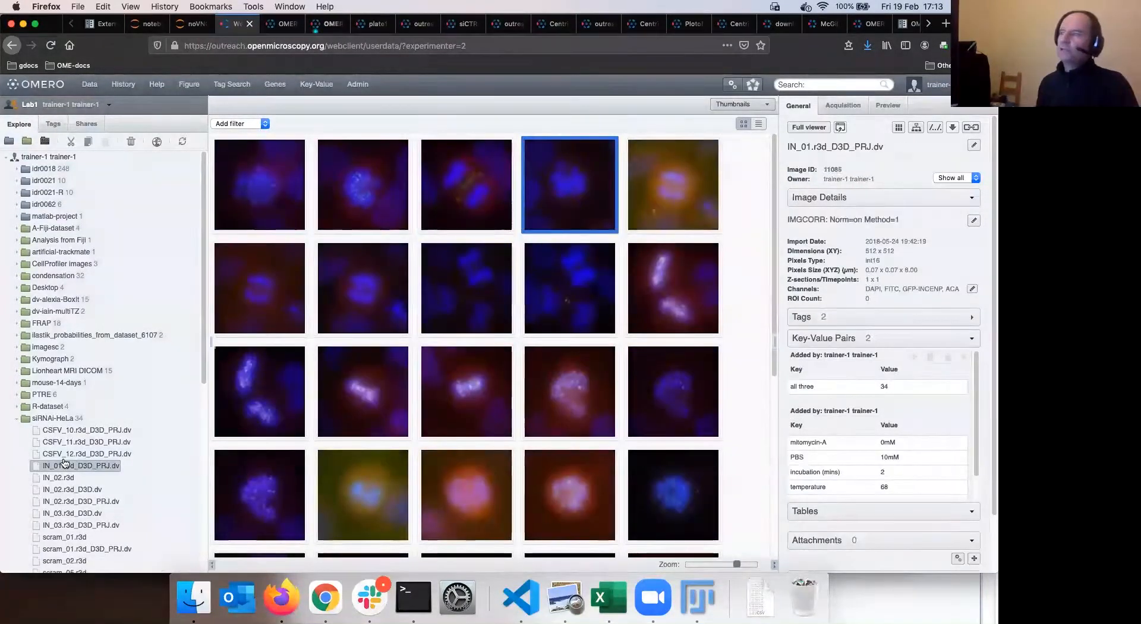
pyautogui.keyDown('super'); pyautogui.click(61, 491); pyautogui.keyUp('super')
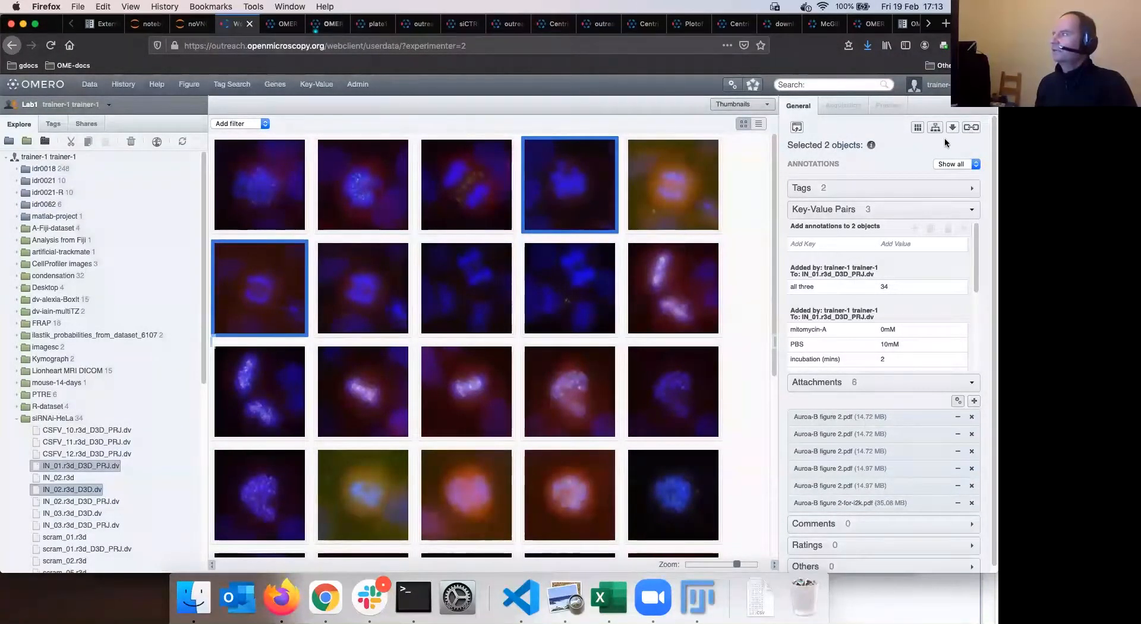
pyautogui.click(971, 127)
pyautogui.press('super+c')
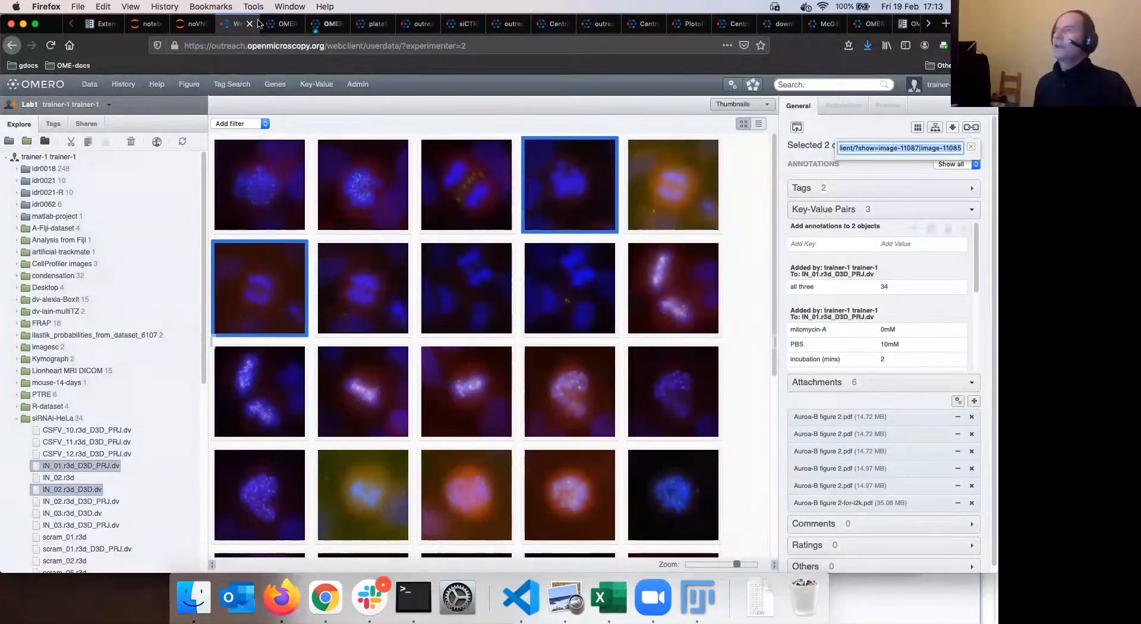
# Add the two selected siRNAi-HeLa images to the figure containing the centrosome image by pasting their copied link.
pyautogui.click(285, 25)
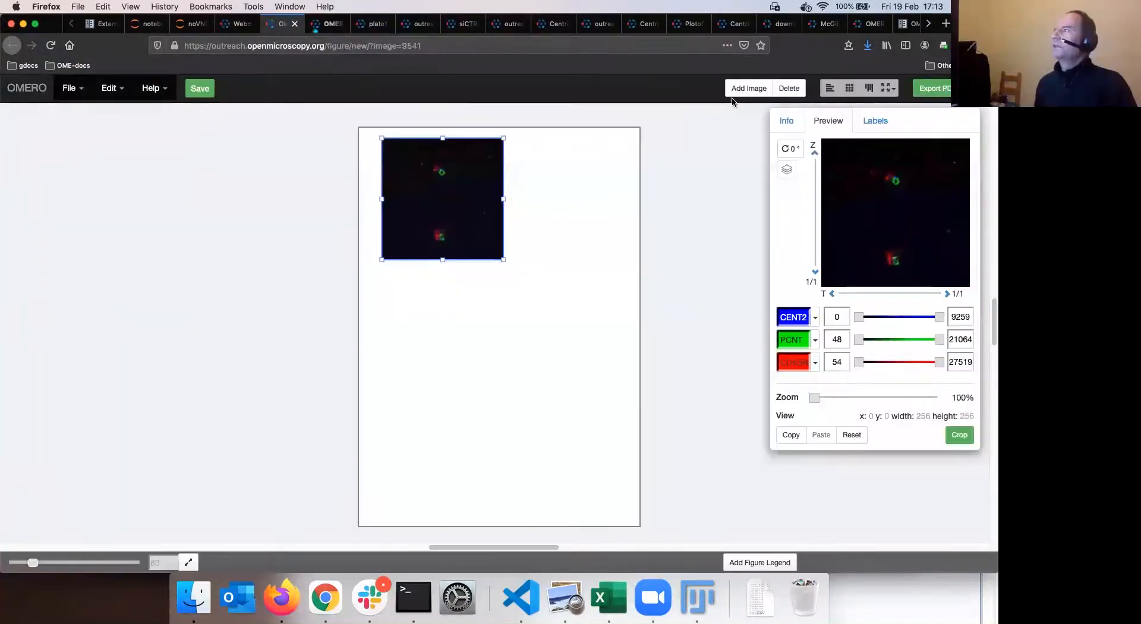
pyautogui.click(749, 88)
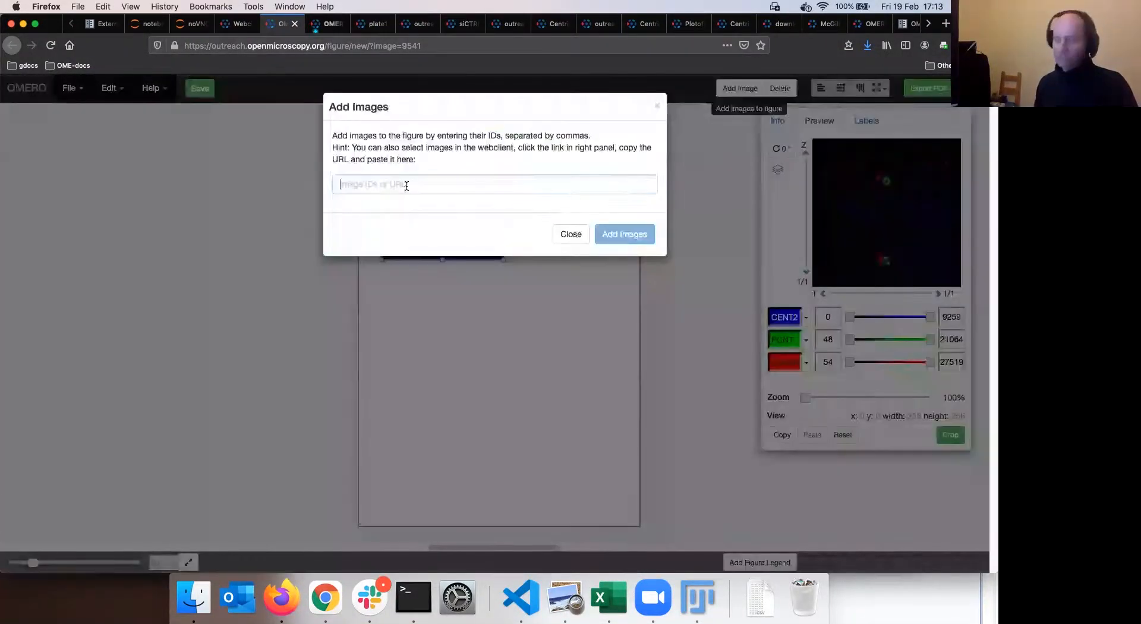
pyautogui.press('super+v')
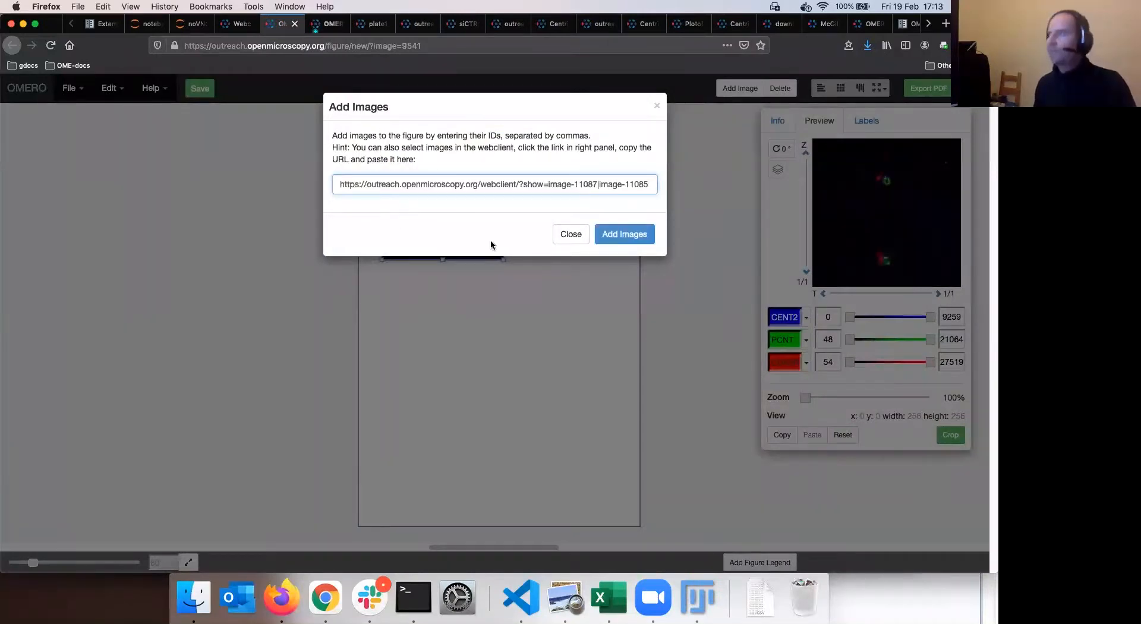
pyautogui.click(624, 235)
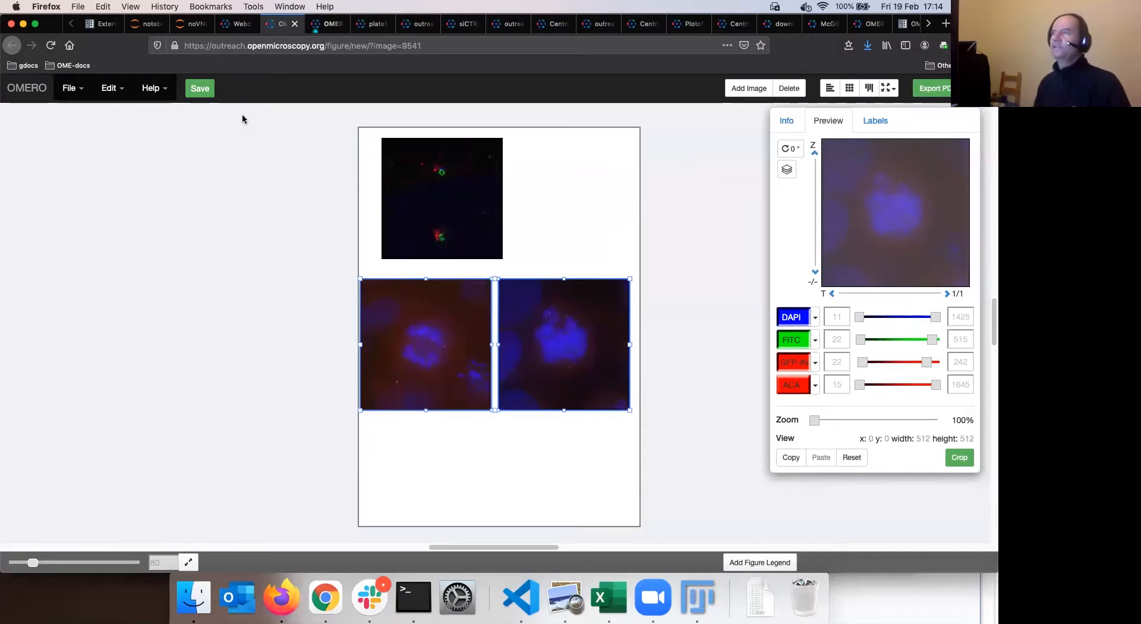
# Return to the multi-panel figure, dismiss the empty-name alert, and review both panel grids with their labels and scalebars.
pyautogui.click(237, 30)
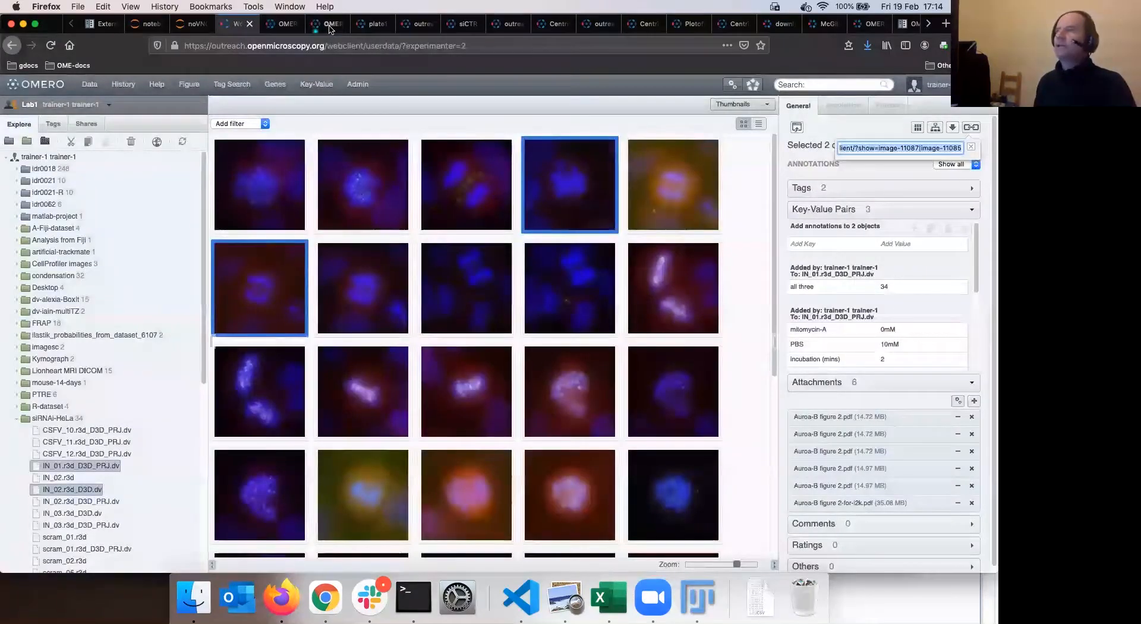
pyautogui.click(330, 29)
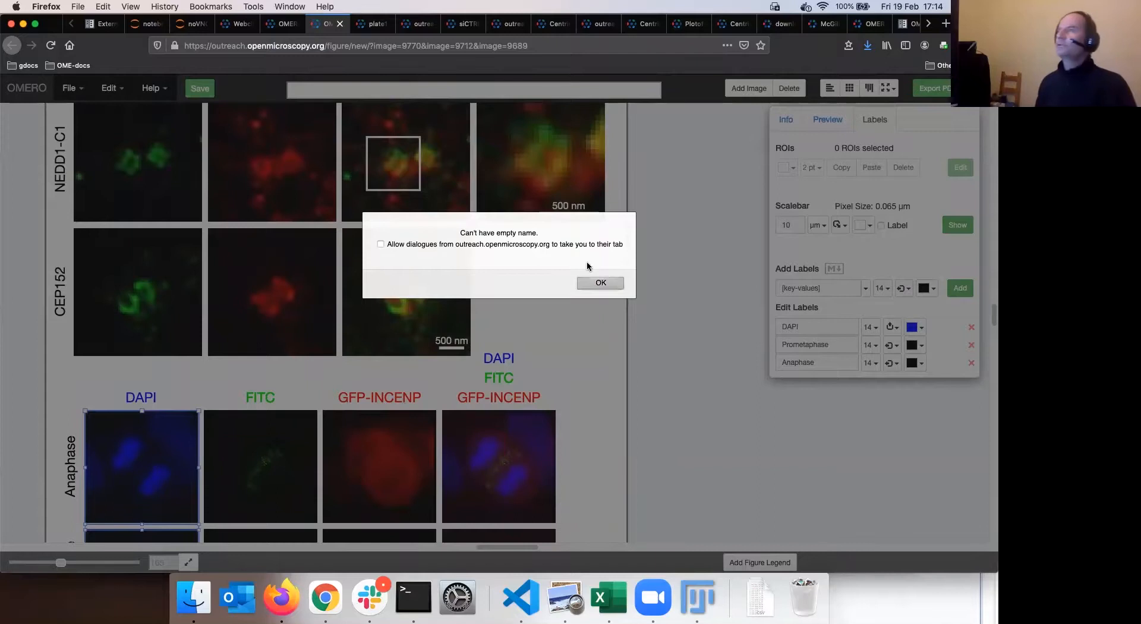
pyautogui.press('Return')
pyautogui.scroll(5, 514, 215)
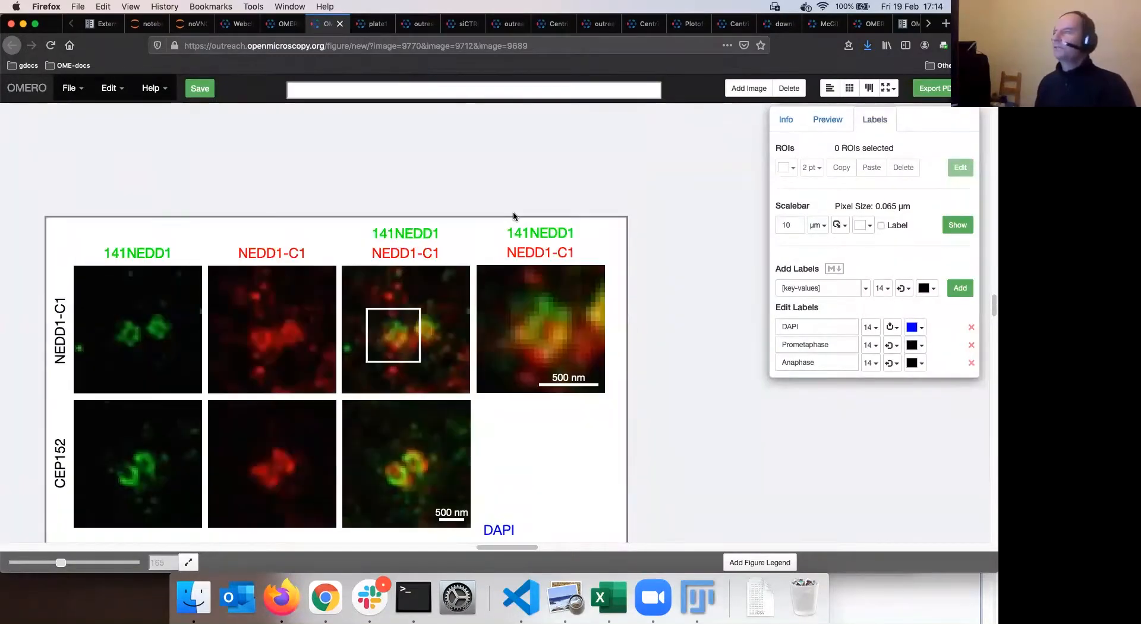
pyautogui.scroll(-3, 514, 215)
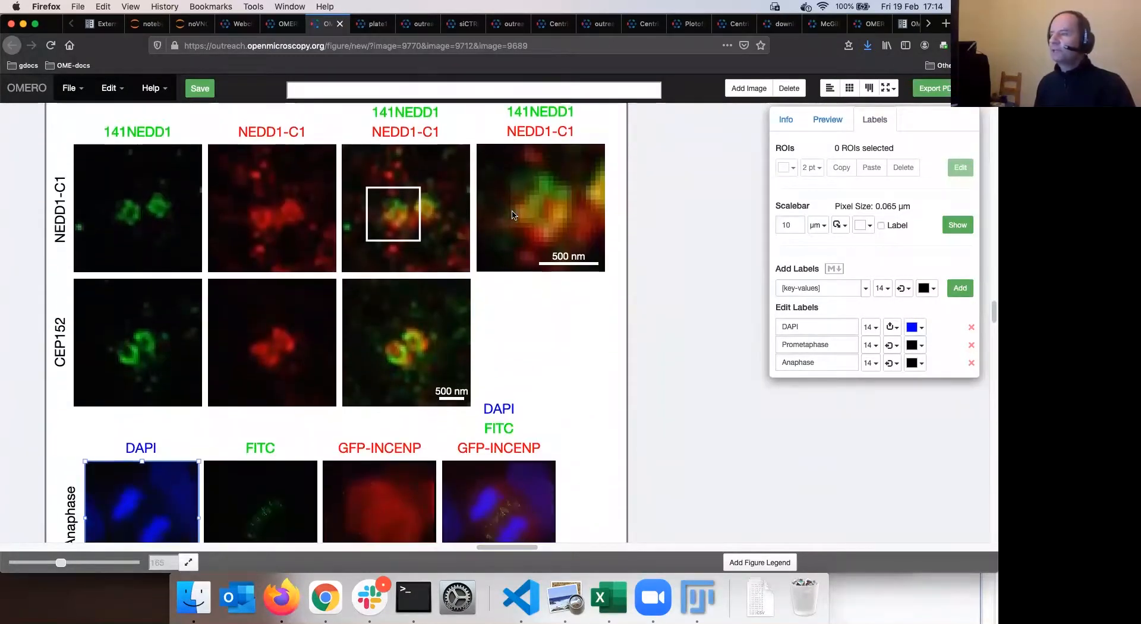
pyautogui.scroll(-6, 515, 215)
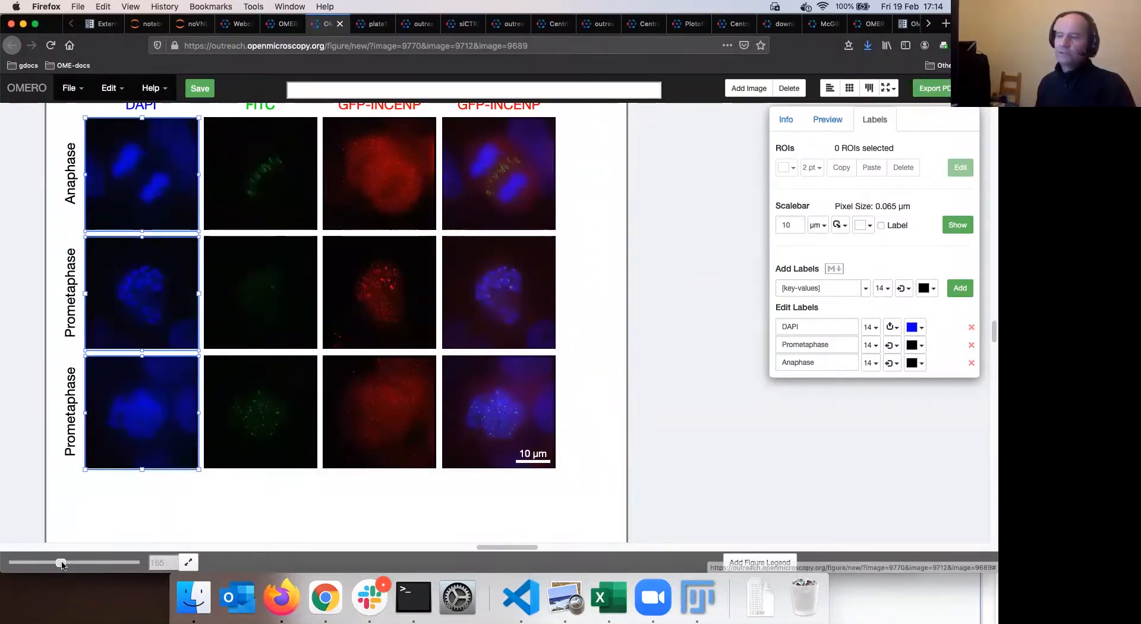
pyautogui.moveTo(55, 564); pyautogui.dragTo(40, 564)
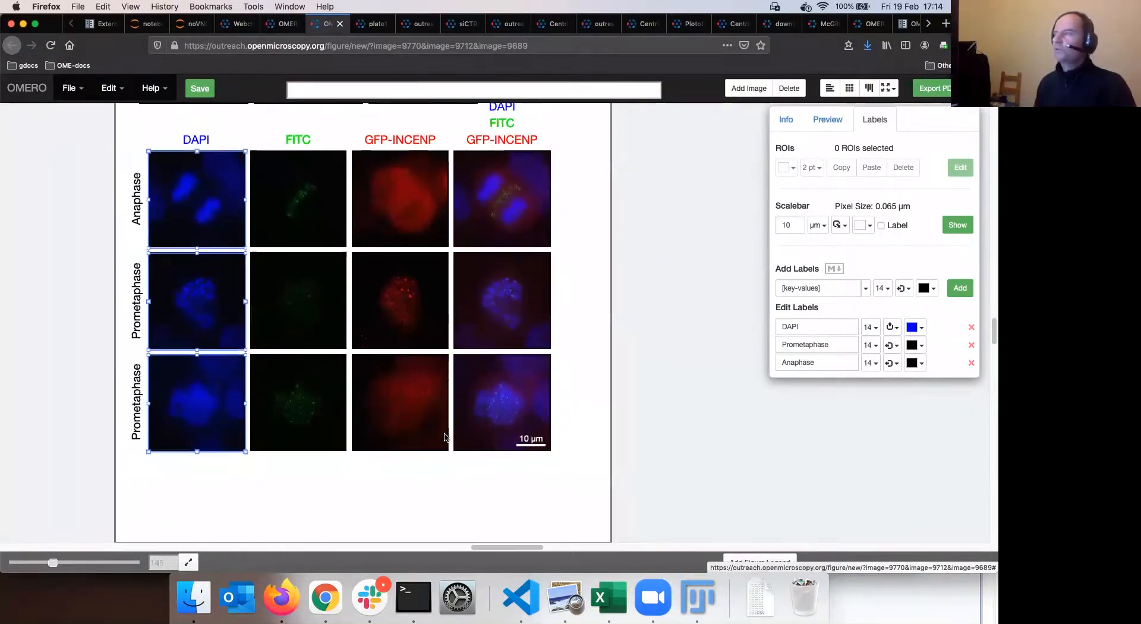
pyautogui.scroll(5, 446, 437)
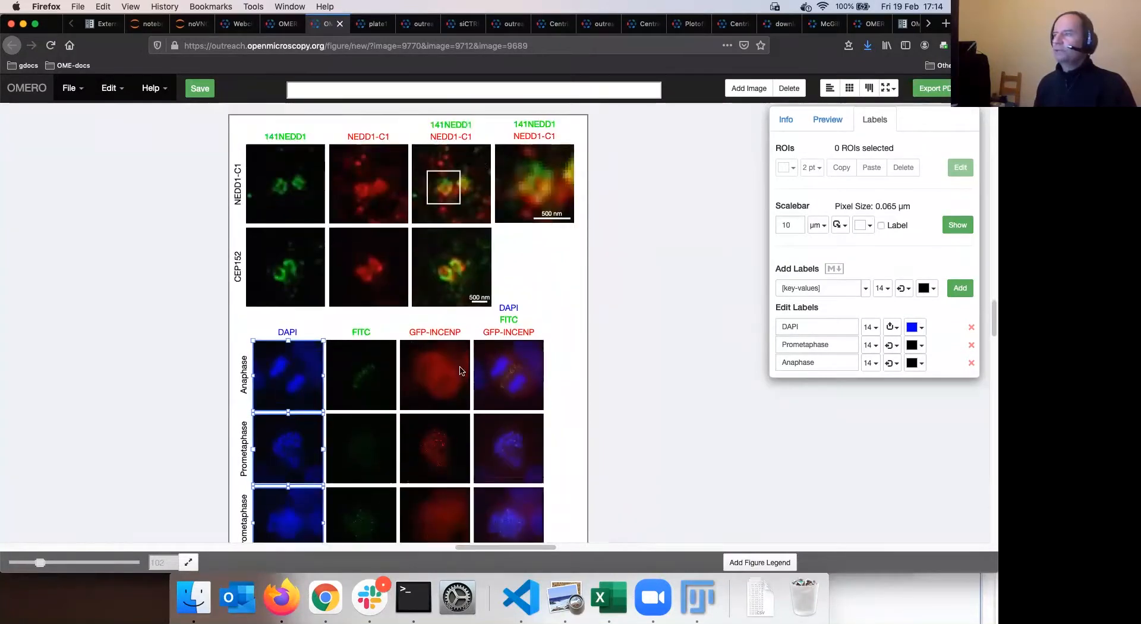
pyautogui.scroll(-2, 314, 336)
pyautogui.scroll(3, 333, 345)
pyautogui.scroll(-4, 331, 342)
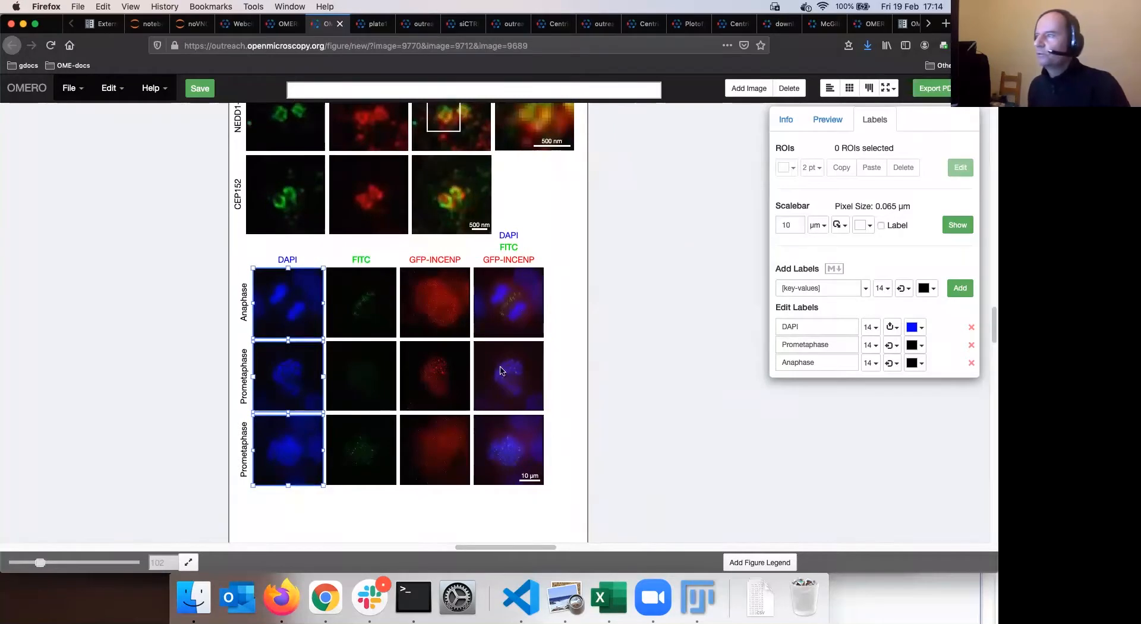
# Browse the Z-planes of the middle Prometaphase row's merged image between planes 12 and 26, returning to plane 21.
pyautogui.click(515, 386)
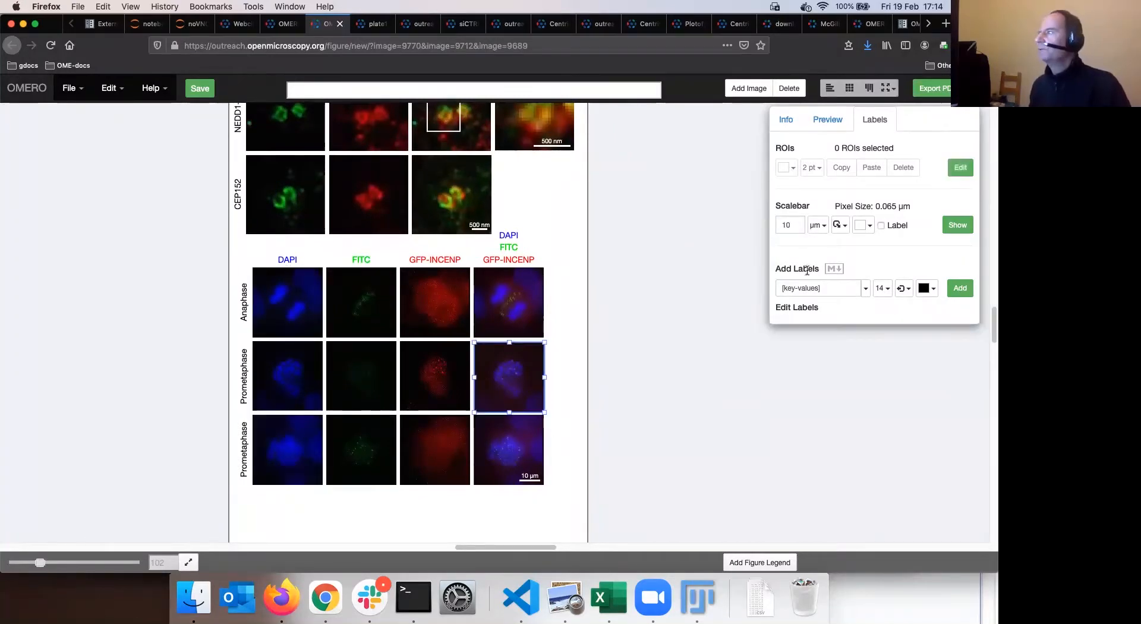
pyautogui.click(829, 125)
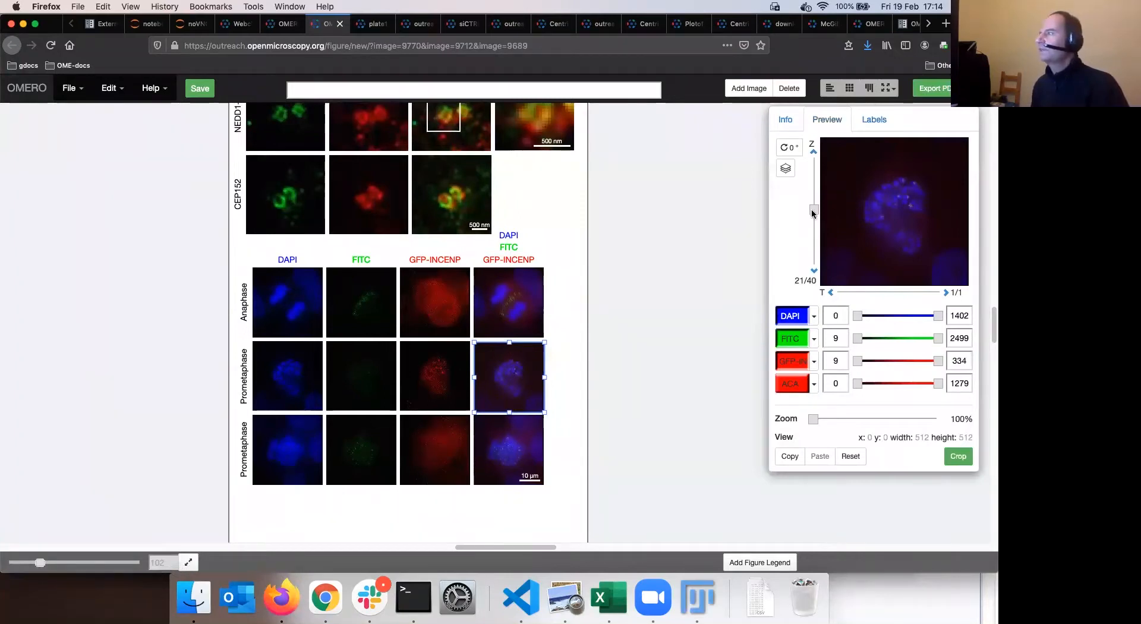
pyautogui.moveTo(814, 209); pyautogui.dragTo(808, 235)
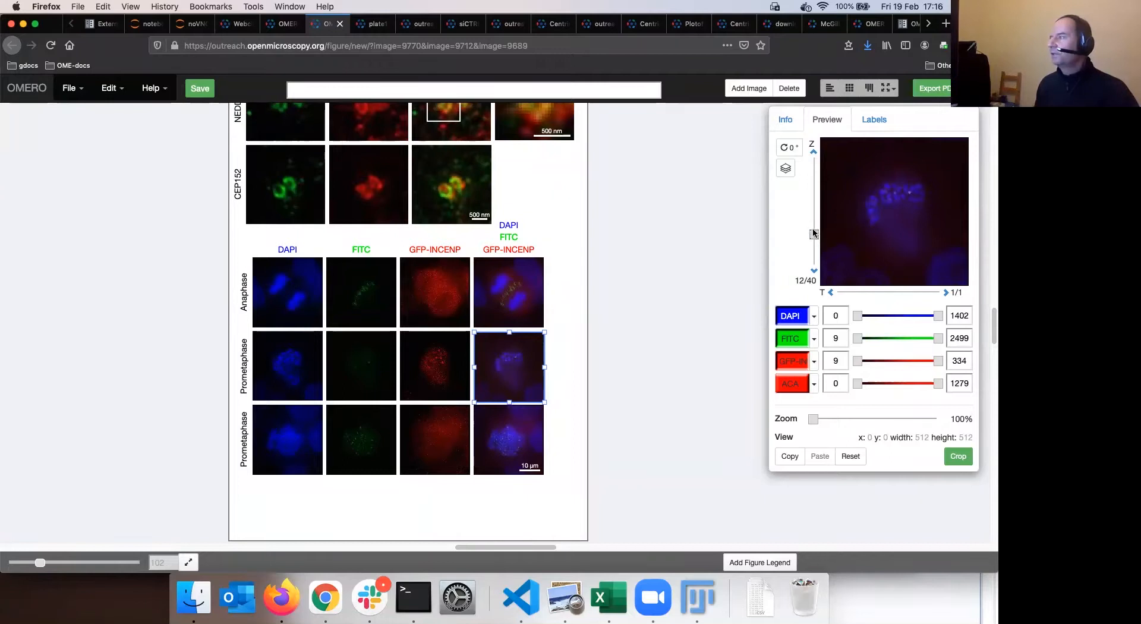
pyautogui.moveTo(813, 233); pyautogui.dragTo(814, 199)
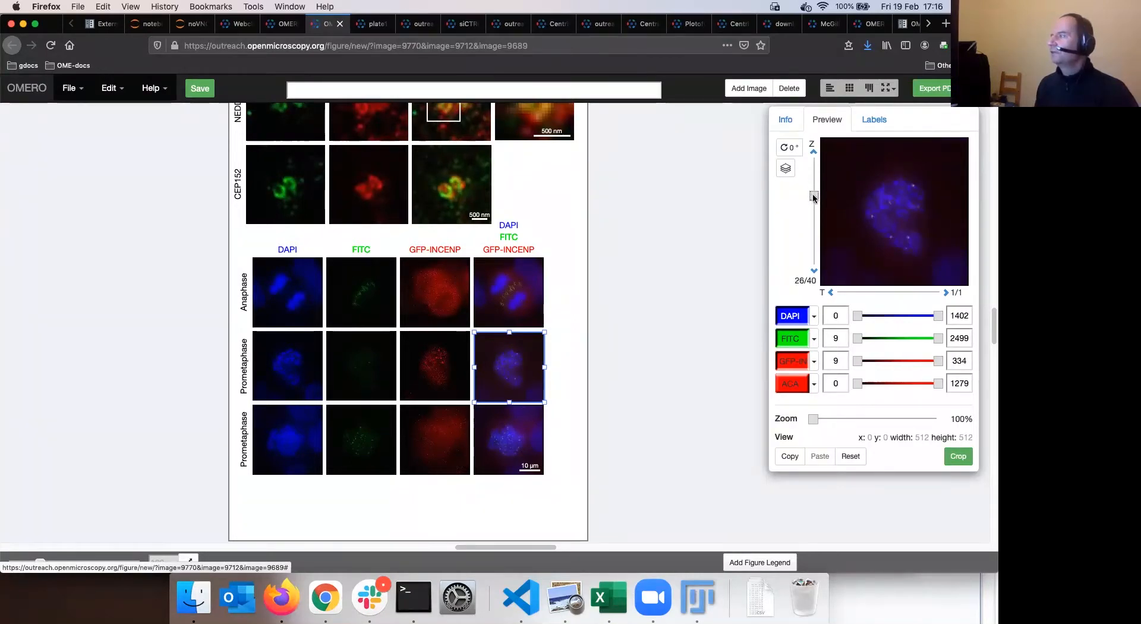
pyautogui.moveTo(815, 205); pyautogui.dragTo(814, 212)
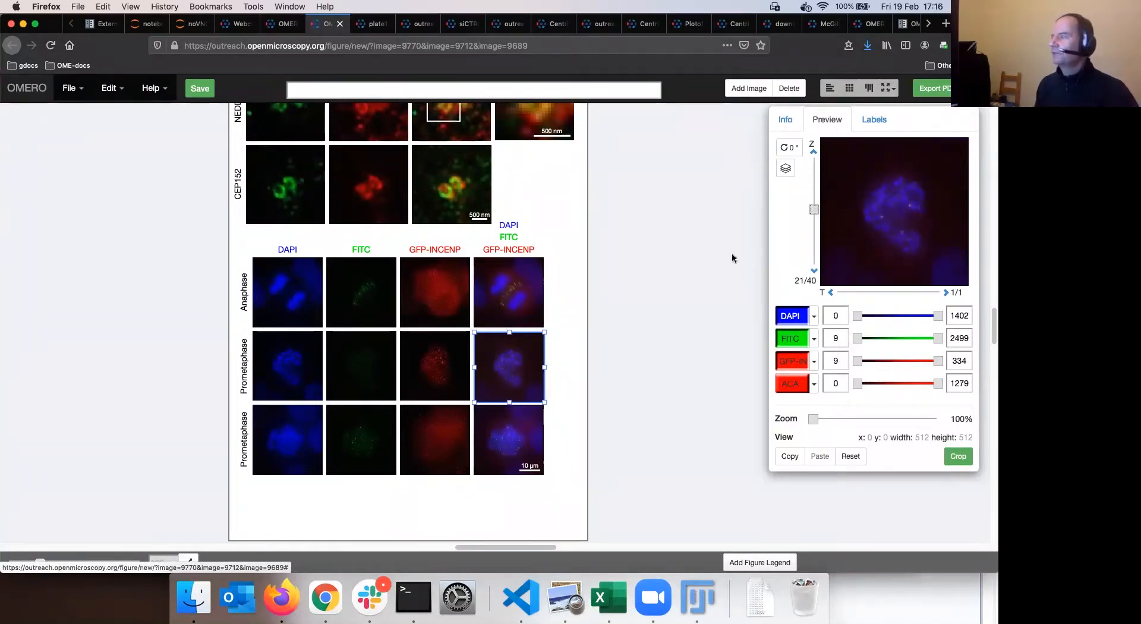
# Apply a Z-projection over planes 19-23 to all four images in the middle Prometaphase row and rotate them by 42°.
pyautogui.click(786, 169)
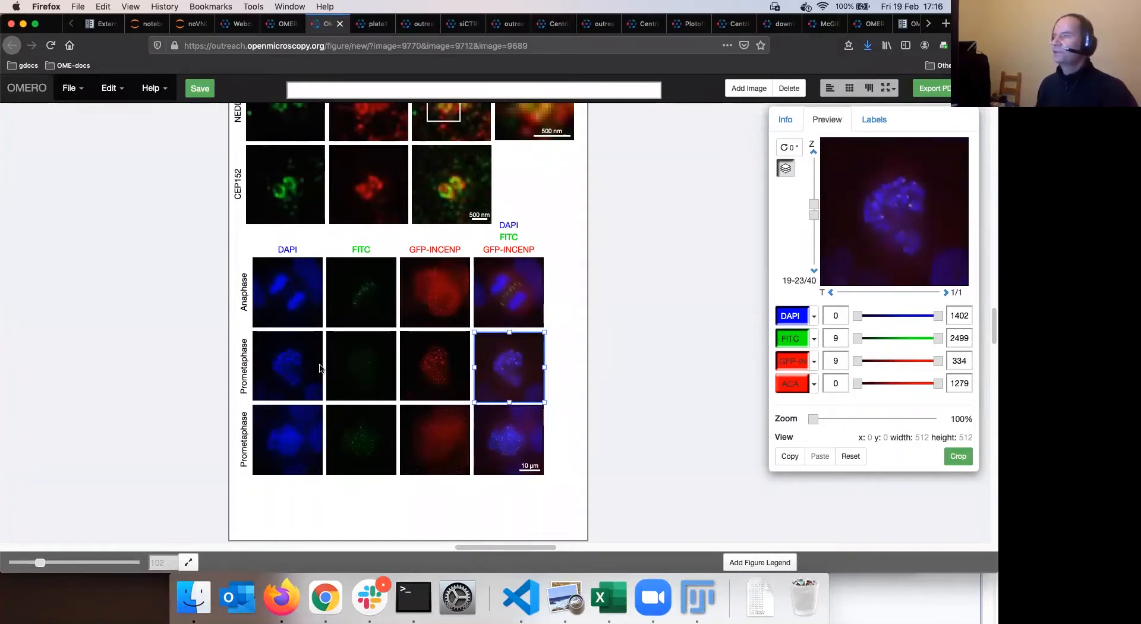
pyautogui.moveTo(215, 364); pyautogui.dragTo(528, 384)
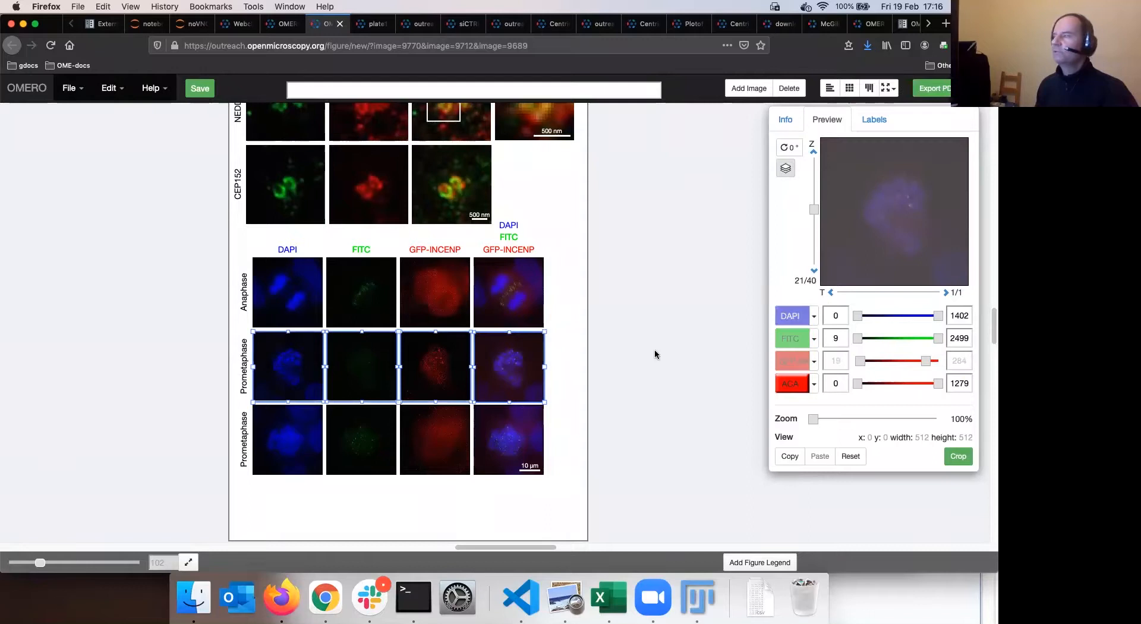
pyautogui.click(786, 169)
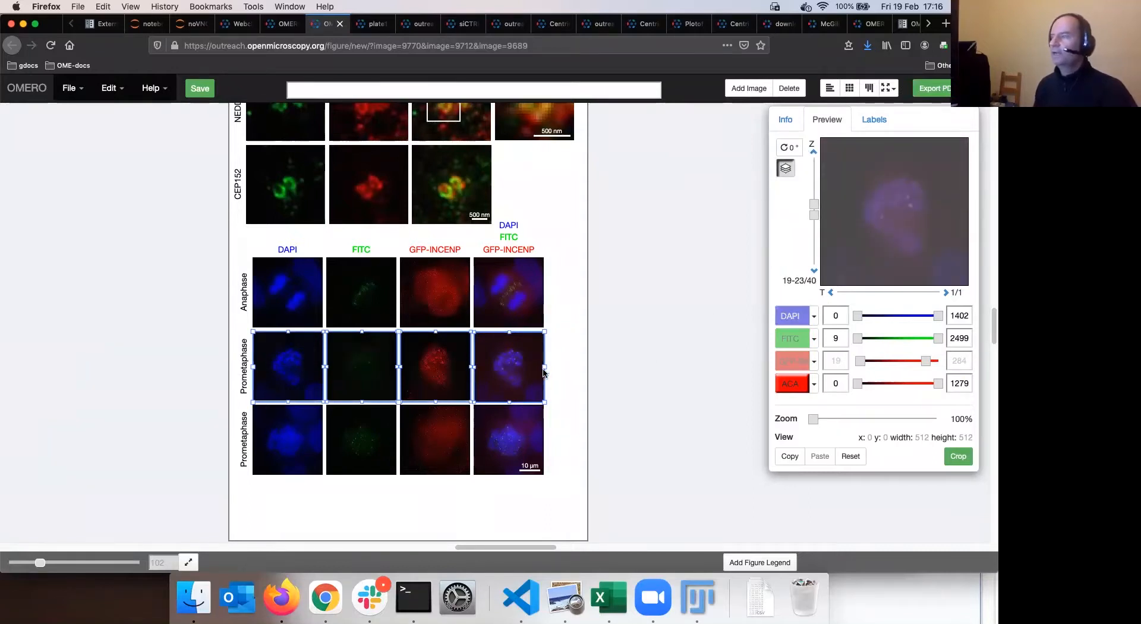
pyautogui.moveTo(787, 149)
pyautogui.moveTo(789, 248); pyautogui.dragTo(789, 239)
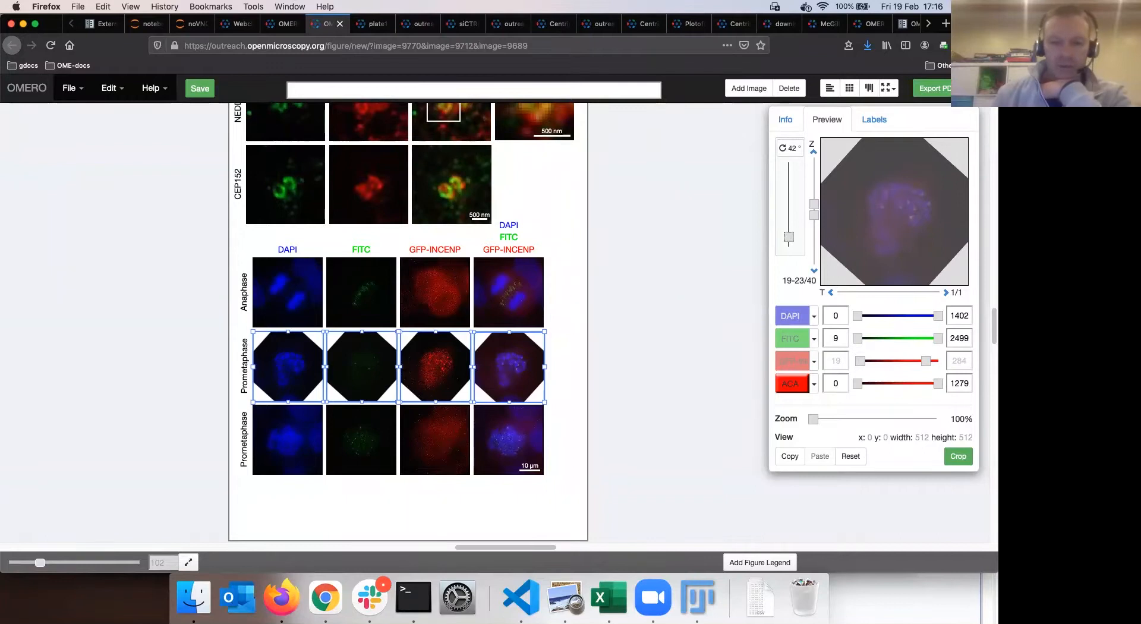
pyautogui.click(283, 25)
pyautogui.click(237, 23)
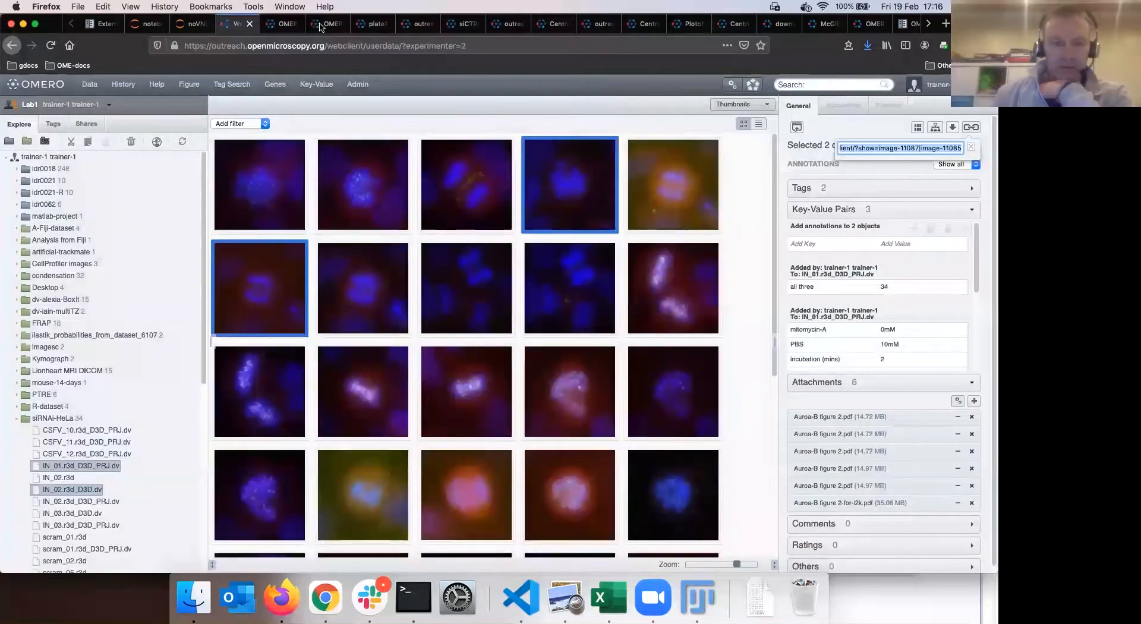
pyautogui.click(321, 25)
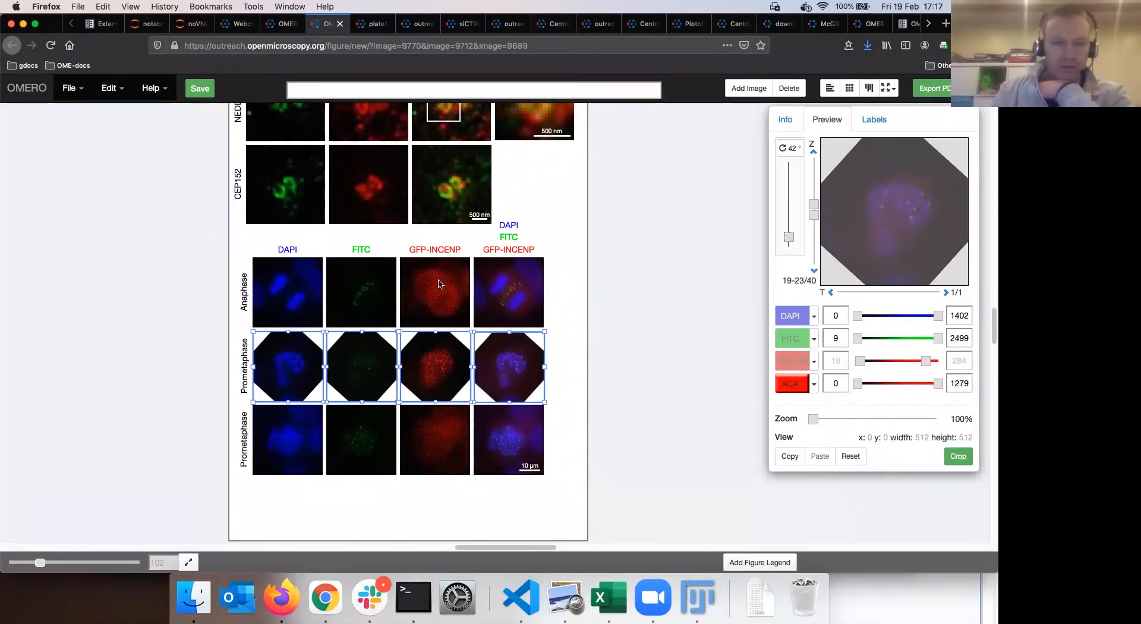
# Lower the DAPI channel's maximum to 596 on the DAPI and merged images of the Anaphase row.
pyautogui.click(302, 293)
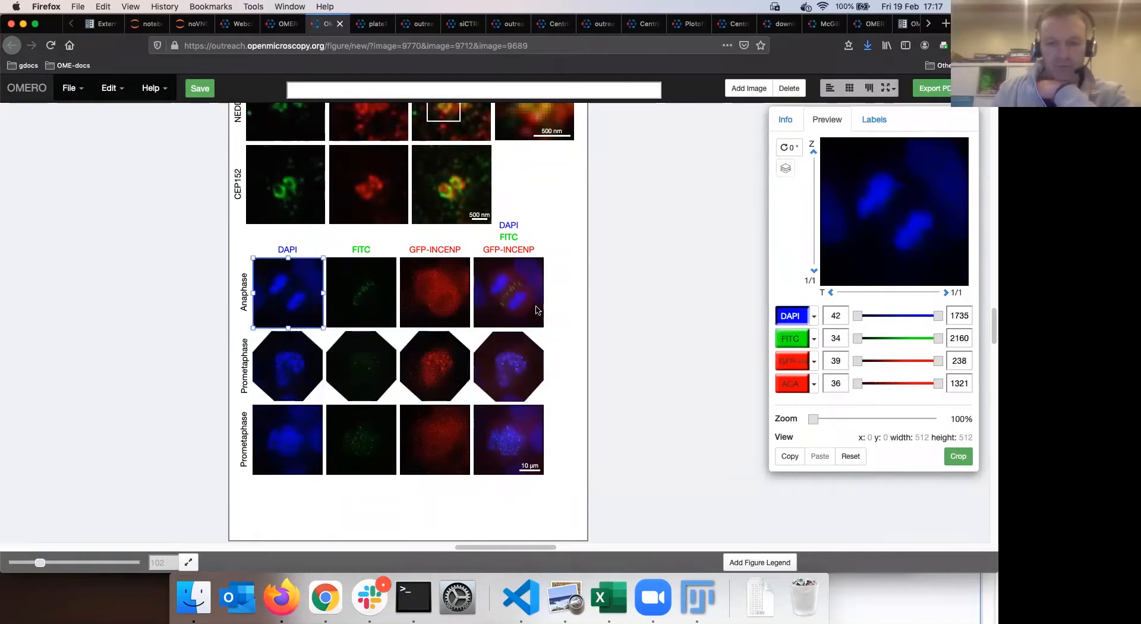
pyautogui.keyDown('shift'); pyautogui.click(512, 300); pyautogui.keyUp('shift')
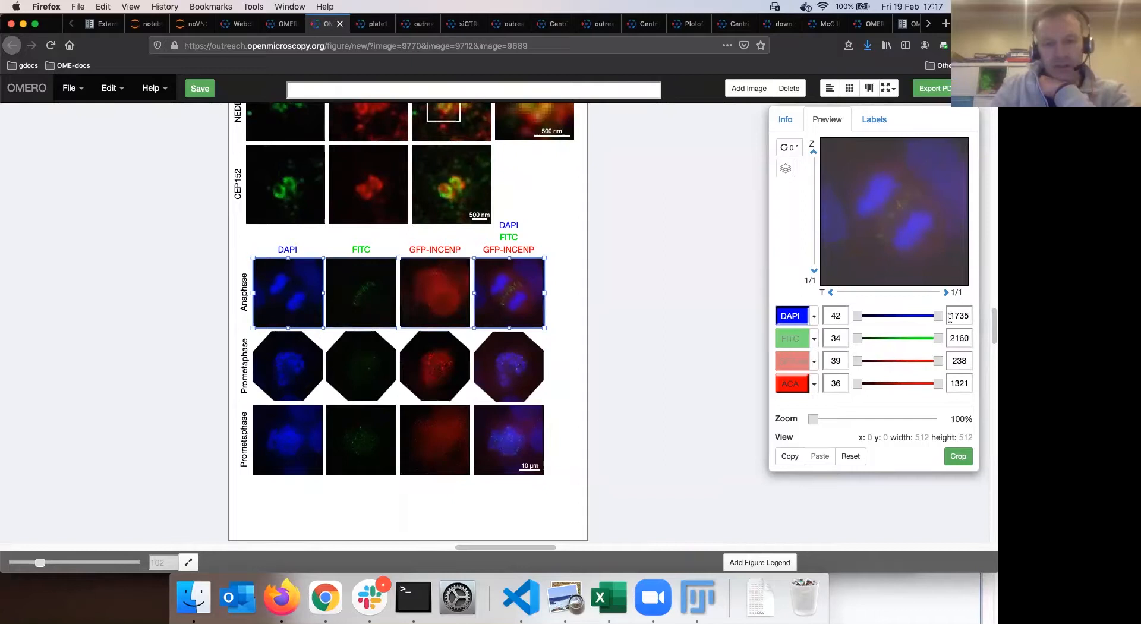
pyautogui.moveTo(900, 316); pyautogui.dragTo(883, 315)
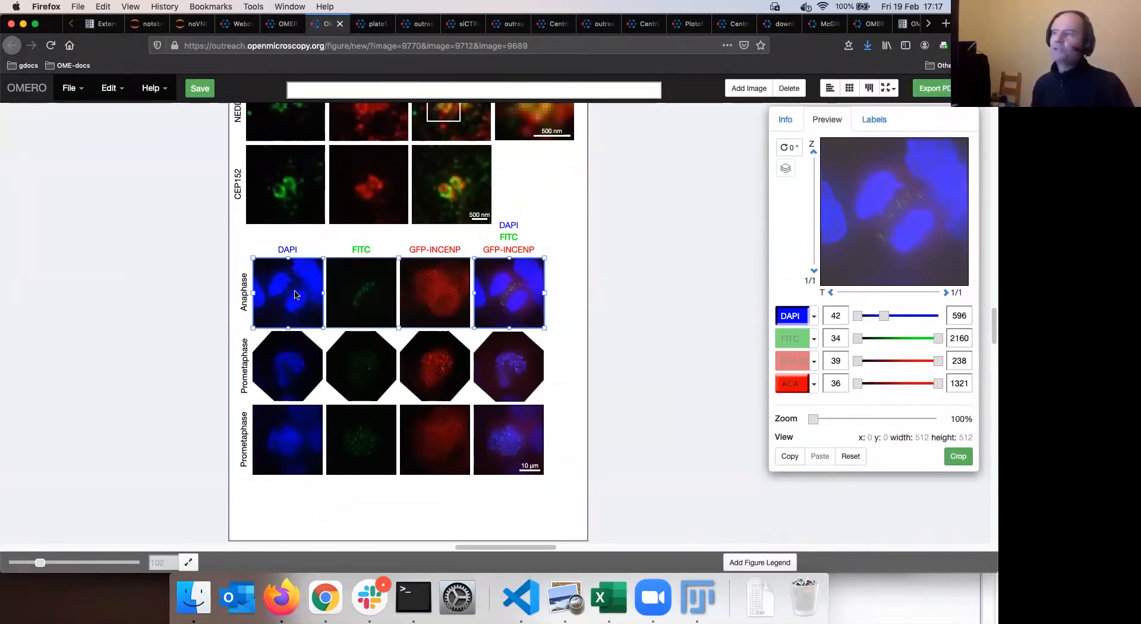
# Lower the FITC channel's maximum to 987 on the FITC and merged images of the Anaphase row.
pyautogui.click(369, 297)
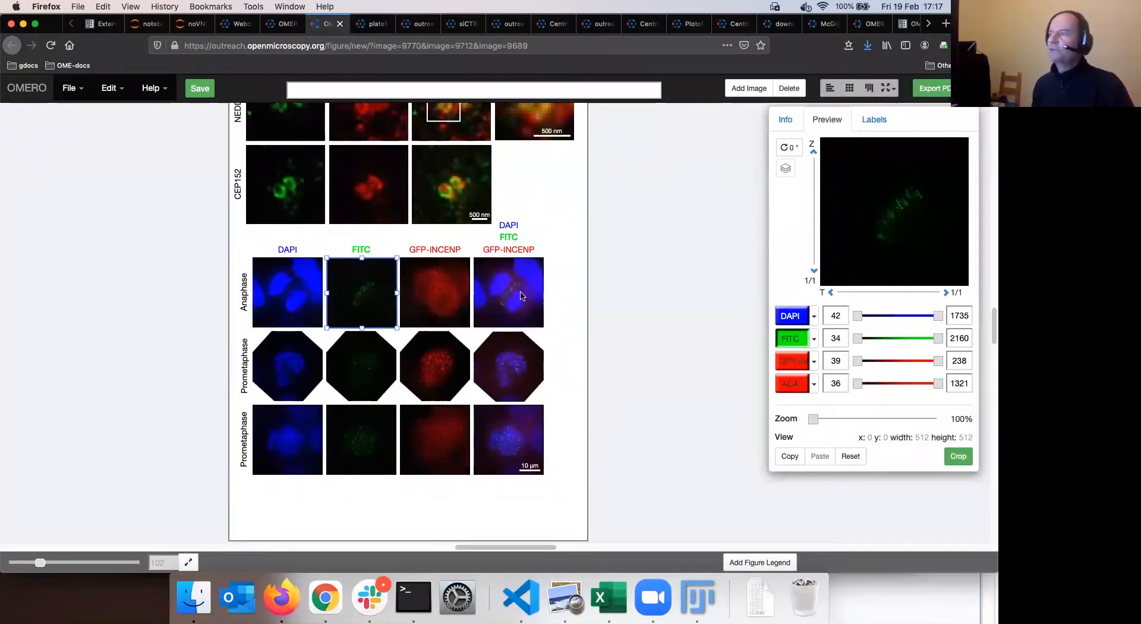
pyautogui.keyDown('shift'); pyautogui.click(507, 290); pyautogui.keyUp('shift')
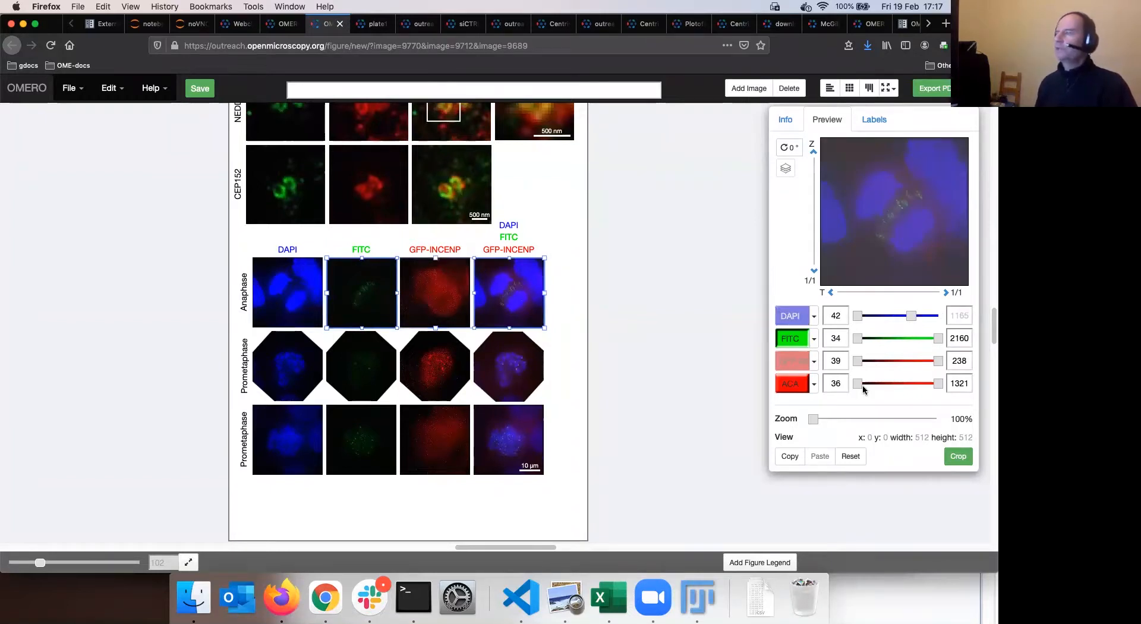
pyautogui.click(894, 338)
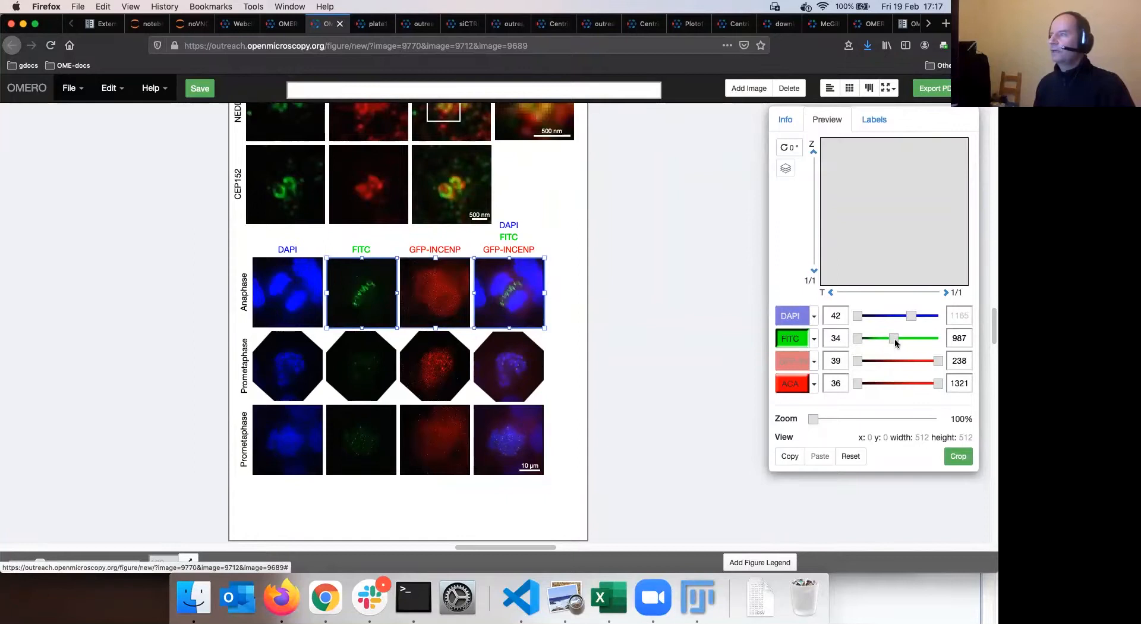
# Set the FITC channel range to 265–1234 on the FITC and merged images of the middle Prometaphase row.
pyautogui.click(377, 366)
pyautogui.click(513, 370)
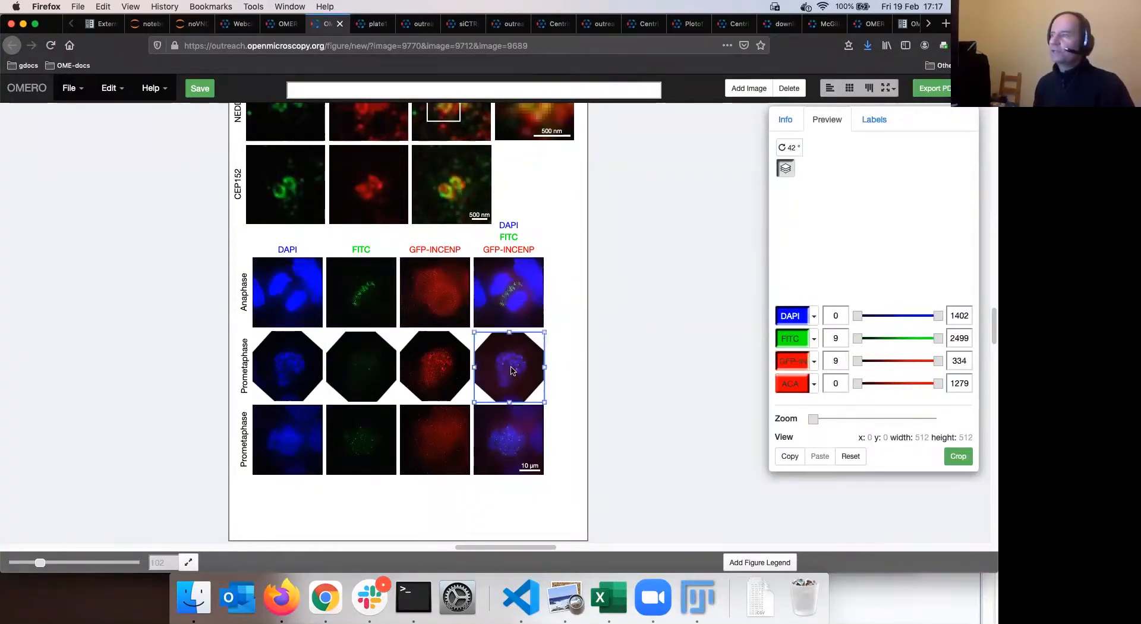
pyautogui.keyDown('shift'); pyautogui.click(362, 371); pyautogui.keyUp('shift')
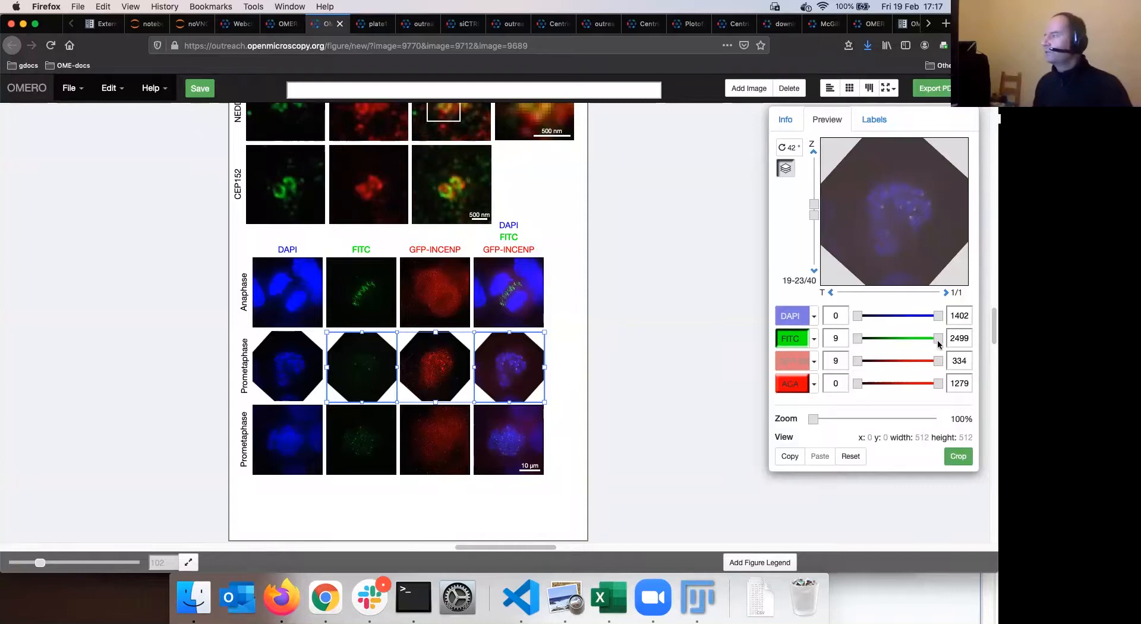
pyautogui.moveTo(936, 340); pyautogui.dragTo(860, 340)
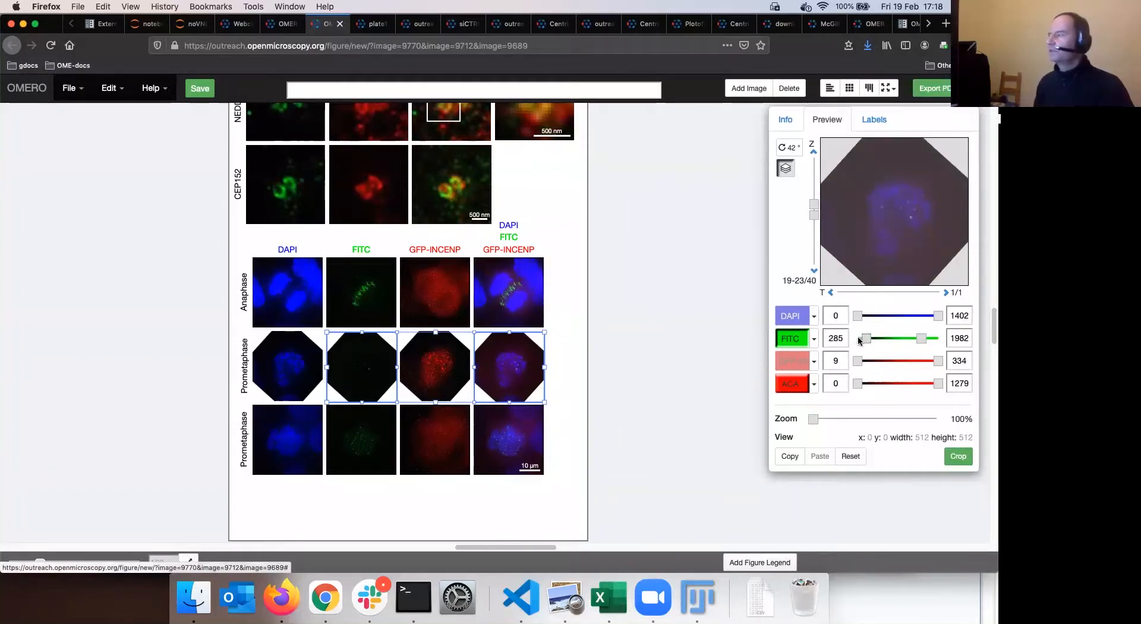
pyautogui.click(897, 340)
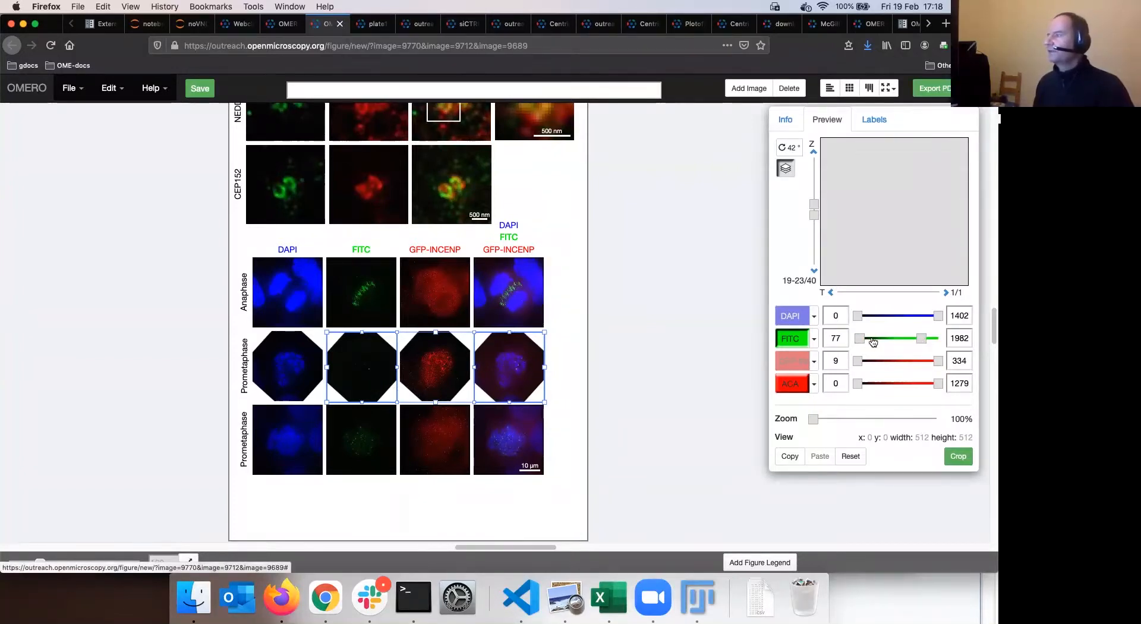
pyautogui.moveTo(861, 340); pyautogui.dragTo(867, 341)
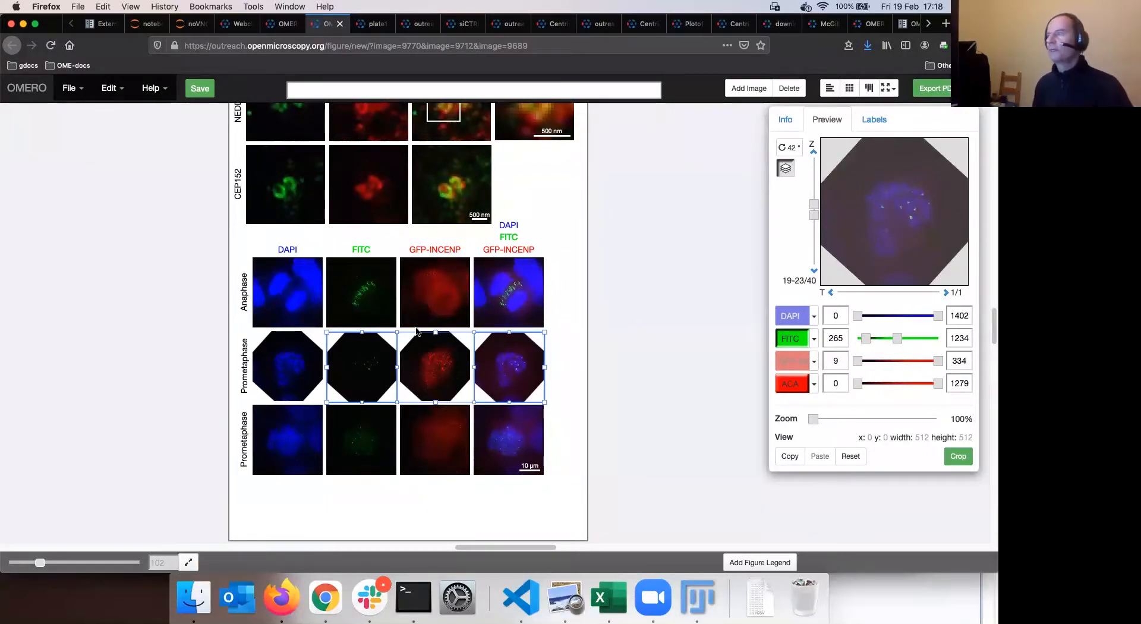
pyautogui.scroll(5, 416, 332)
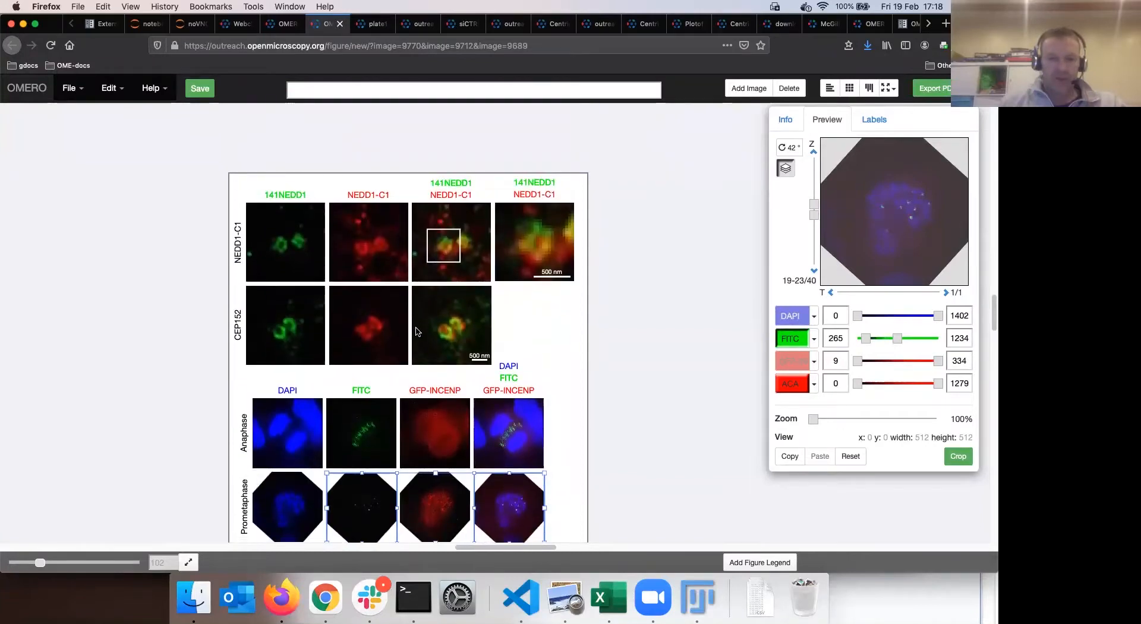
pyautogui.scroll(-2, 416, 331)
pyautogui.scroll(-2, 416, 332)
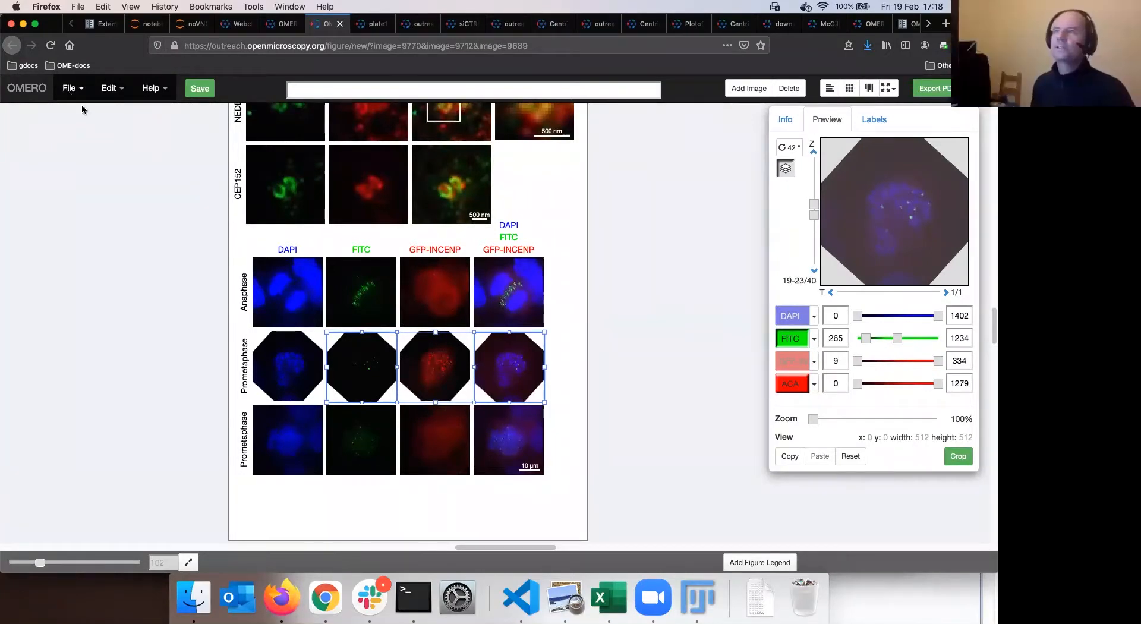
# Open the figure's paper setup and examine the page color picker, leaving it without choosing a color.
pyautogui.click(71, 89)
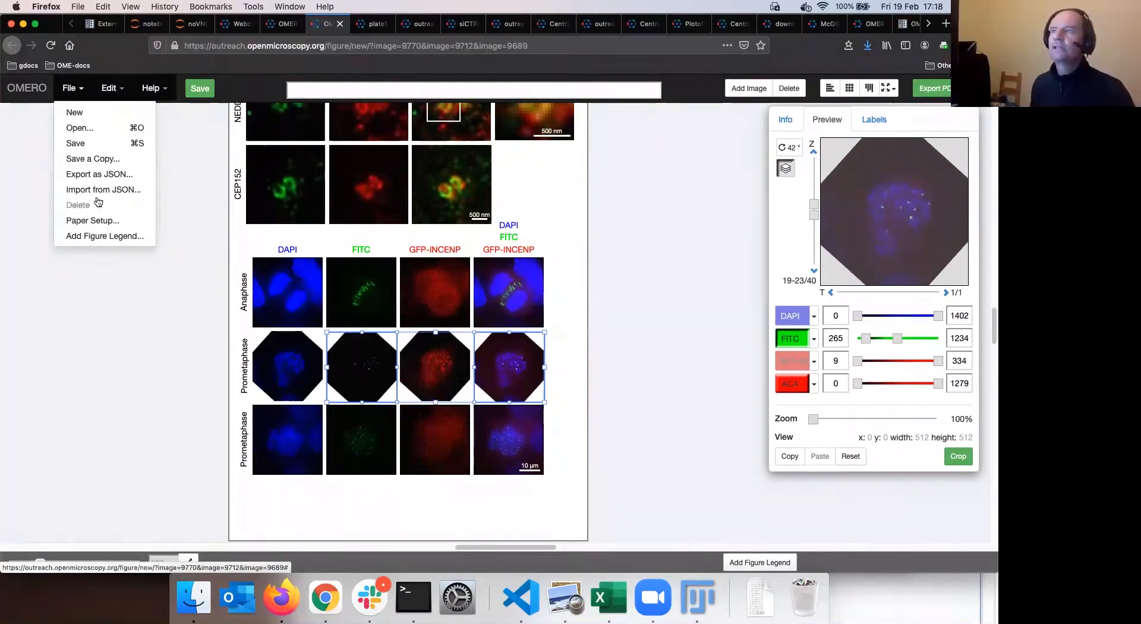
pyautogui.click(126, 222)
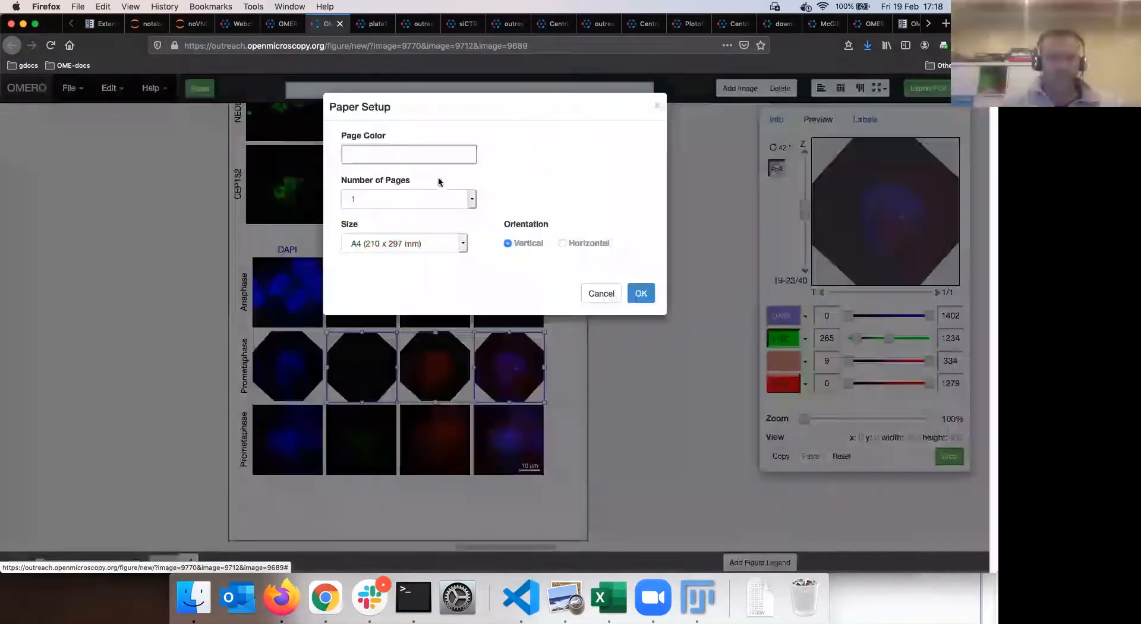
pyautogui.click(412, 161)
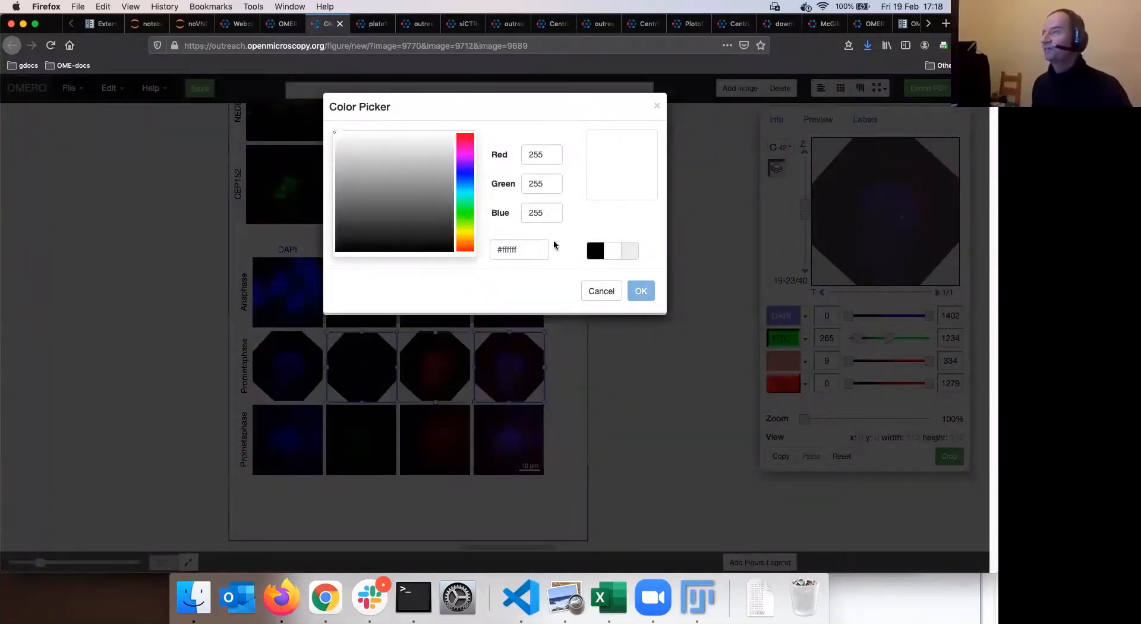
pyautogui.click(601, 291)
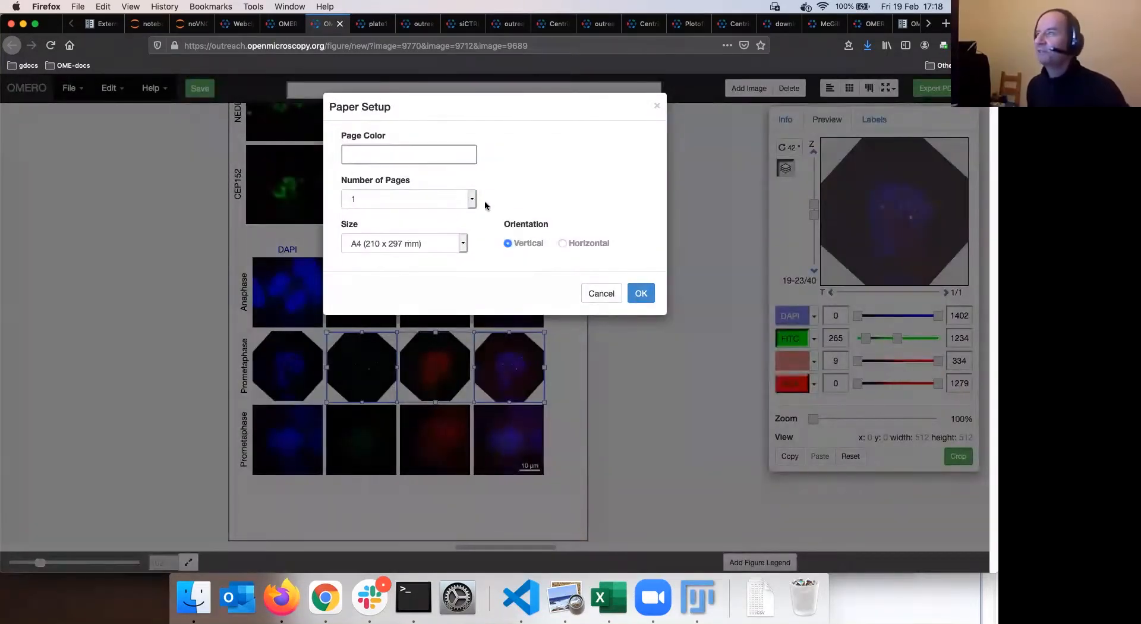
pyautogui.click(455, 156)
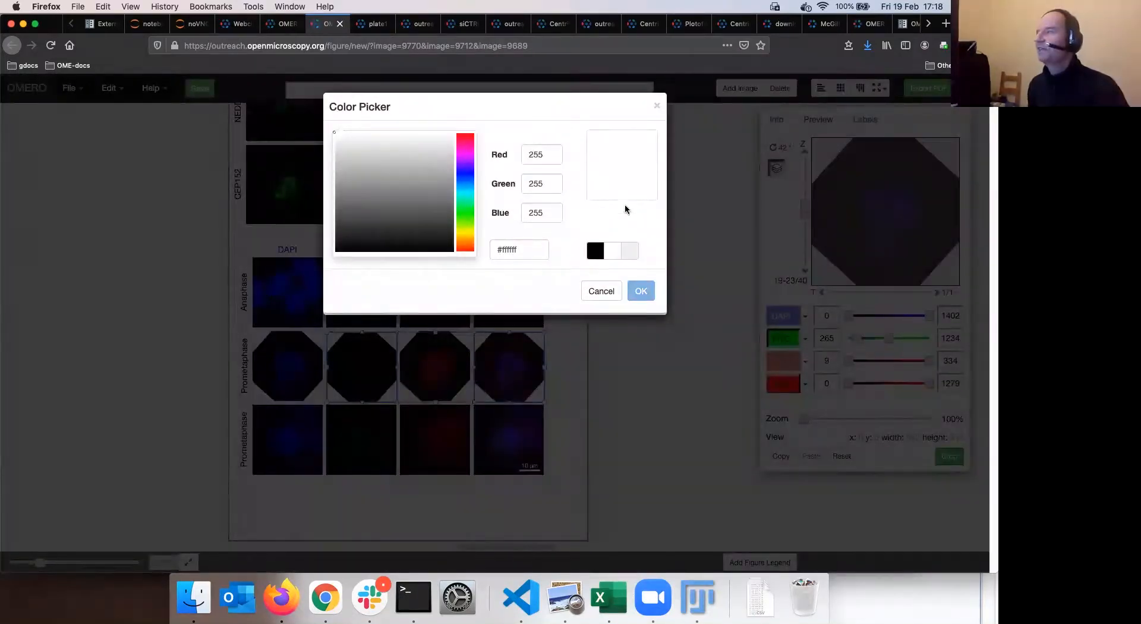
pyautogui.click(599, 292)
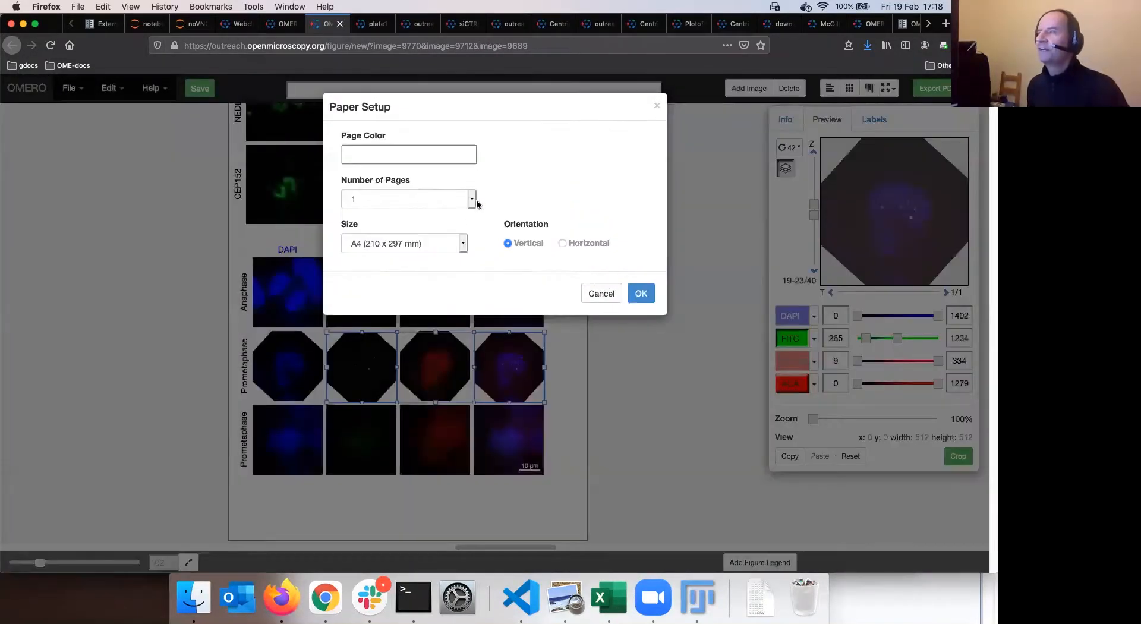
# Set the figure's number of pages to 2 in the paper setup, keeping the A4 size.
pyautogui.click(475, 202)
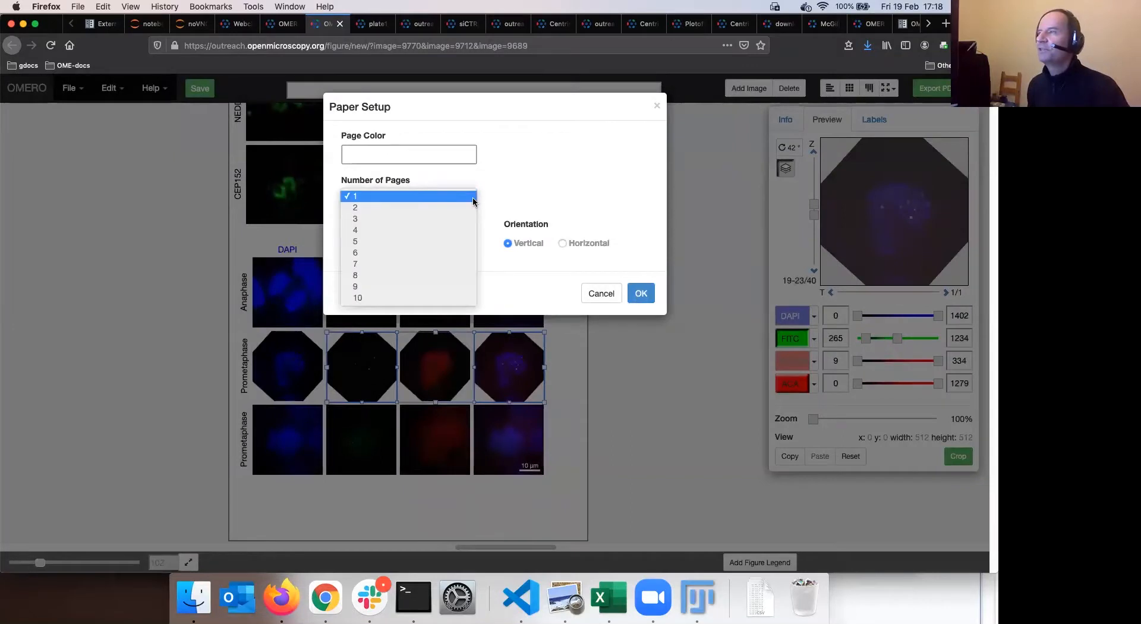
pyautogui.click(433, 209)
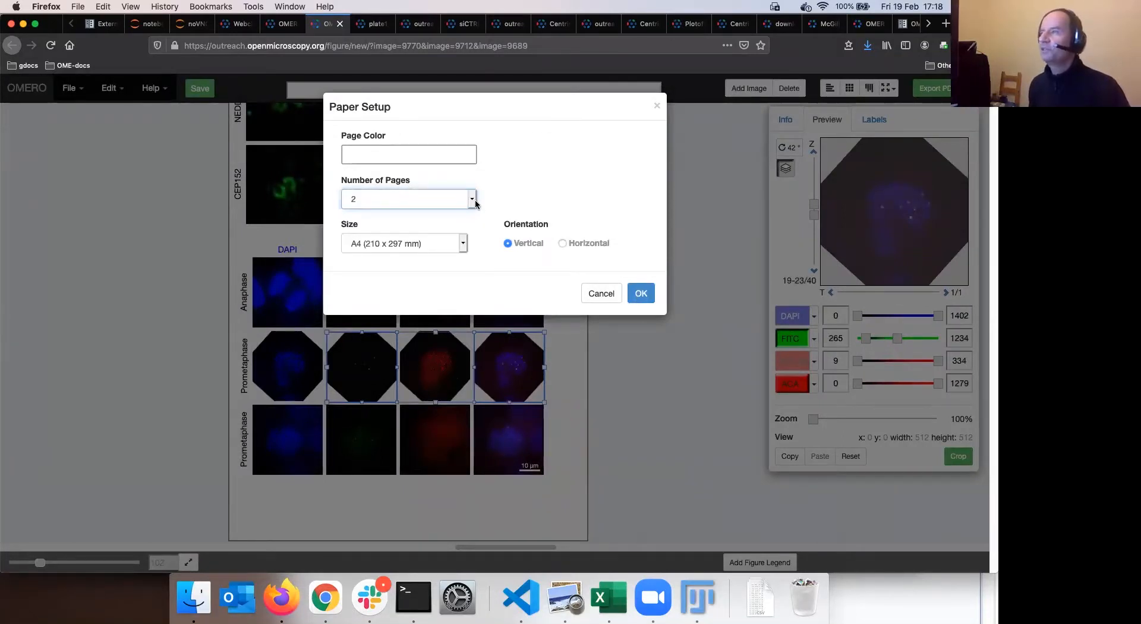
pyautogui.click(463, 244)
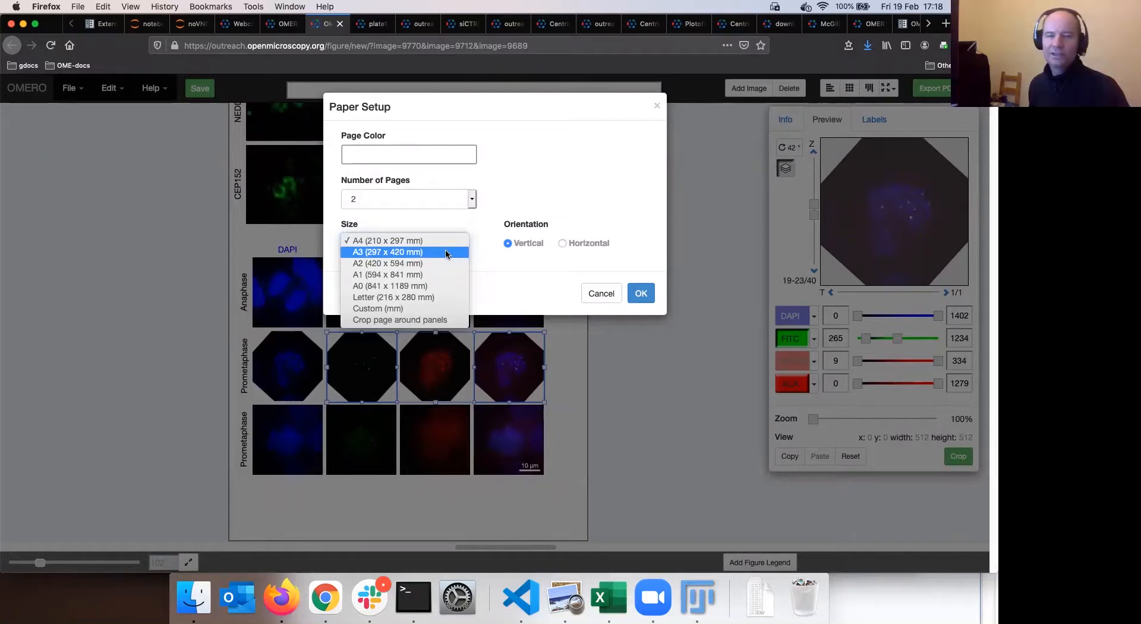
pyautogui.click(490, 265)
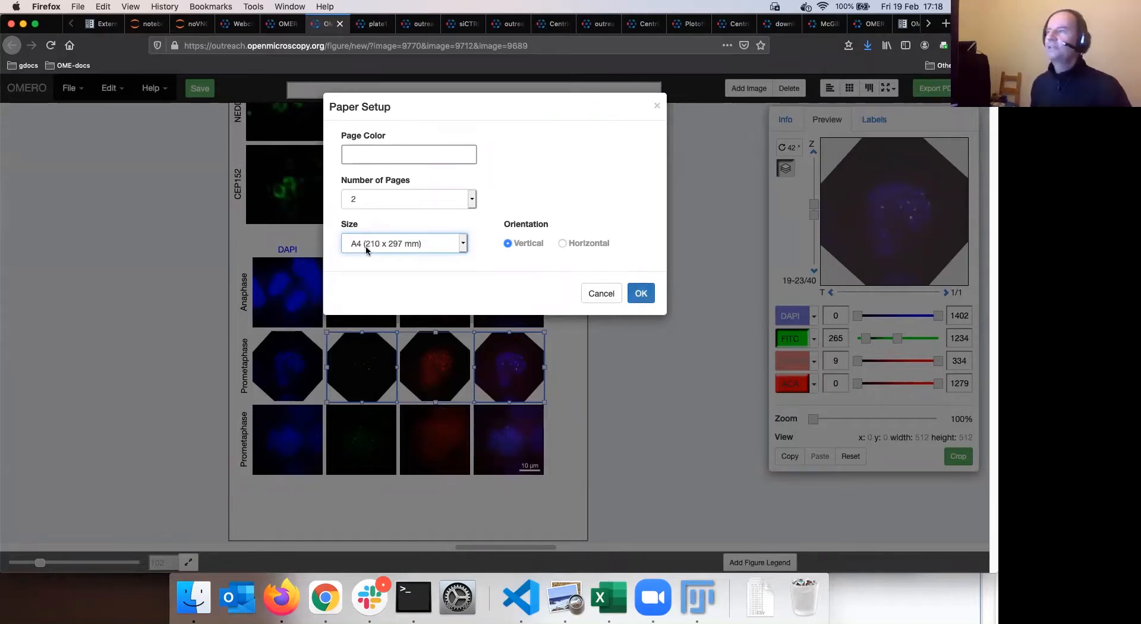
pyautogui.click(641, 293)
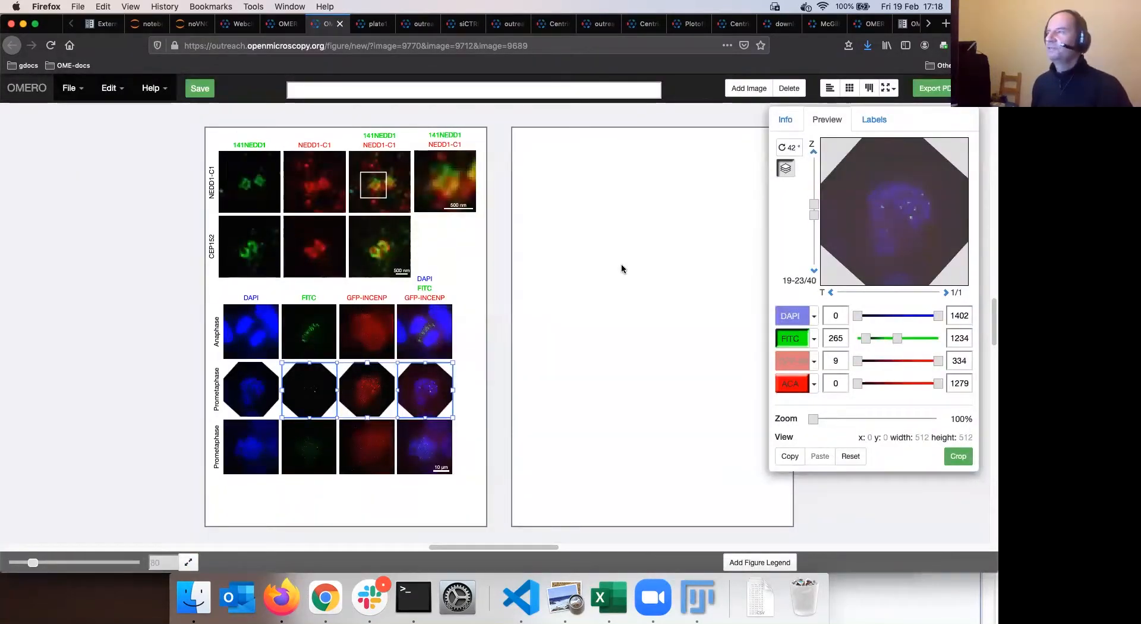
# Set the figure's number of pages back to 1 in the paper setup.
pyautogui.click(74, 89)
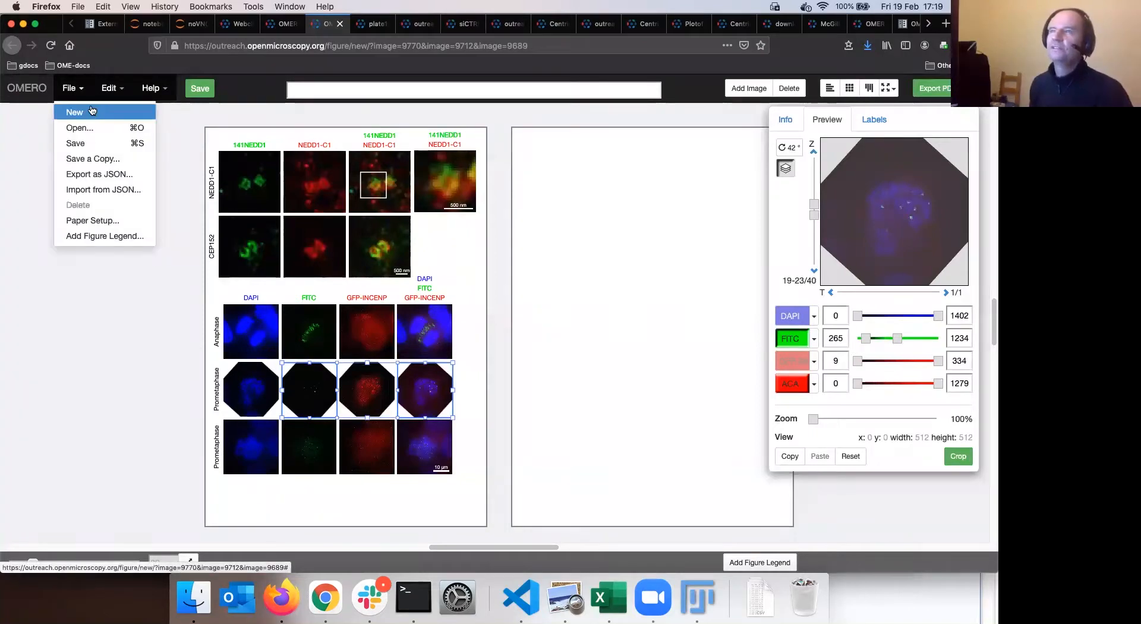
pyautogui.click(112, 222)
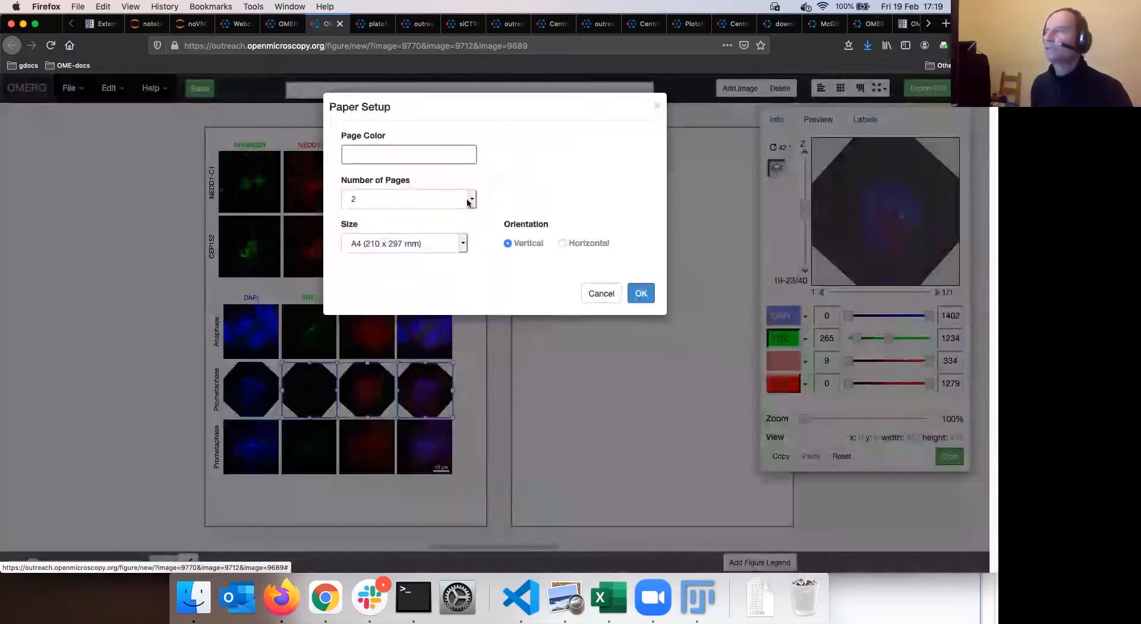
pyautogui.click(443, 196)
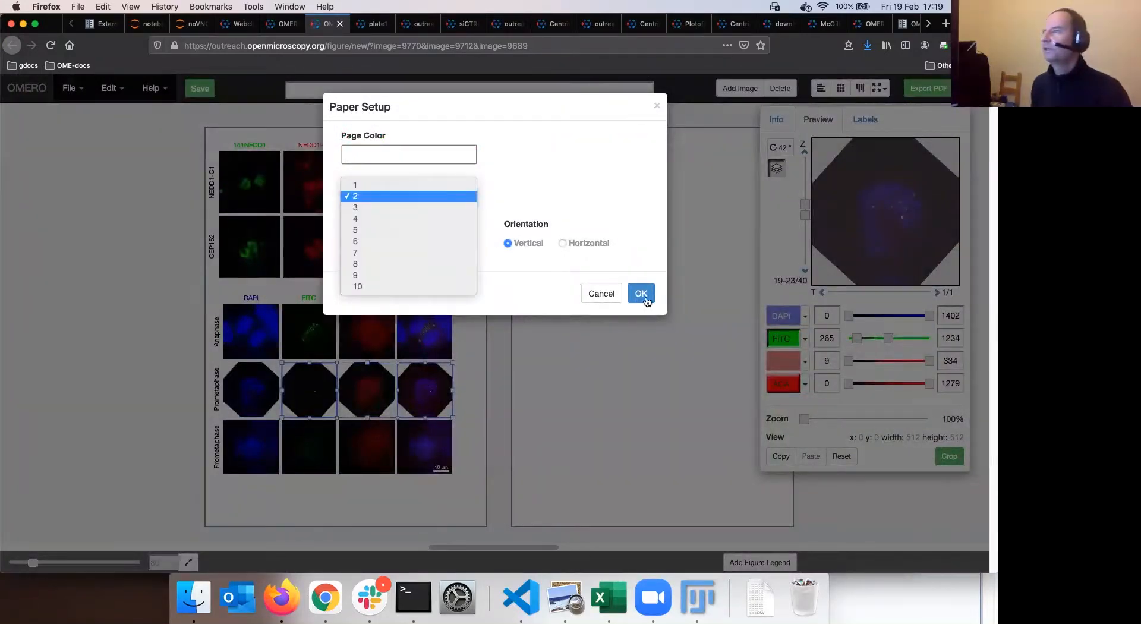
pyautogui.click(643, 297)
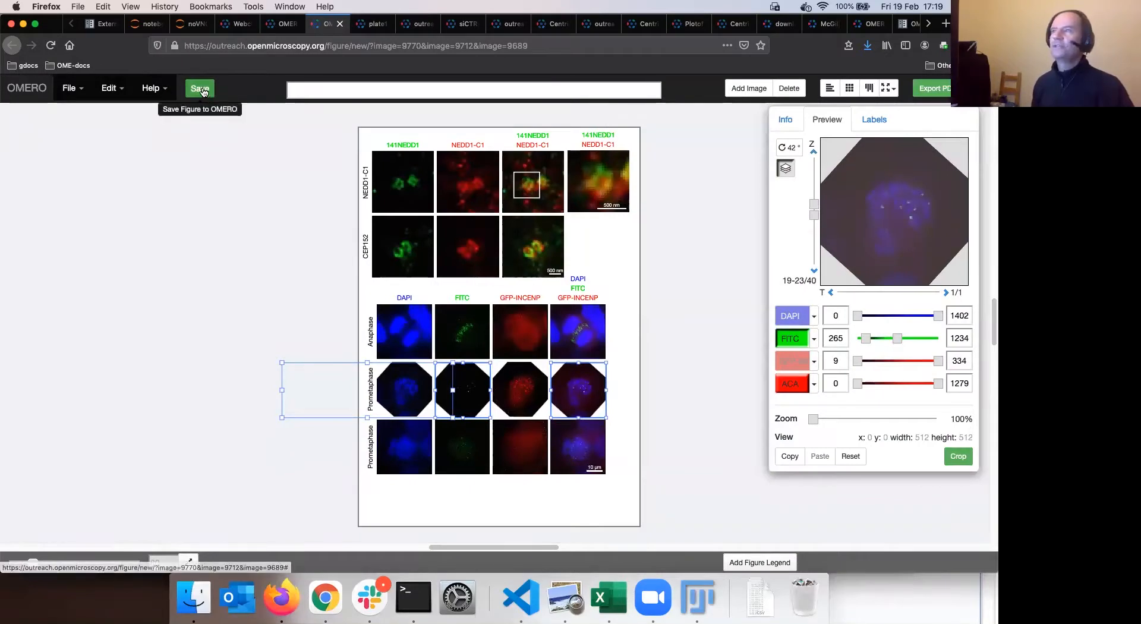
# Save the figure to OMERO under the name McGill-Friday and clear the panel selection.
pyautogui.press('super+s')
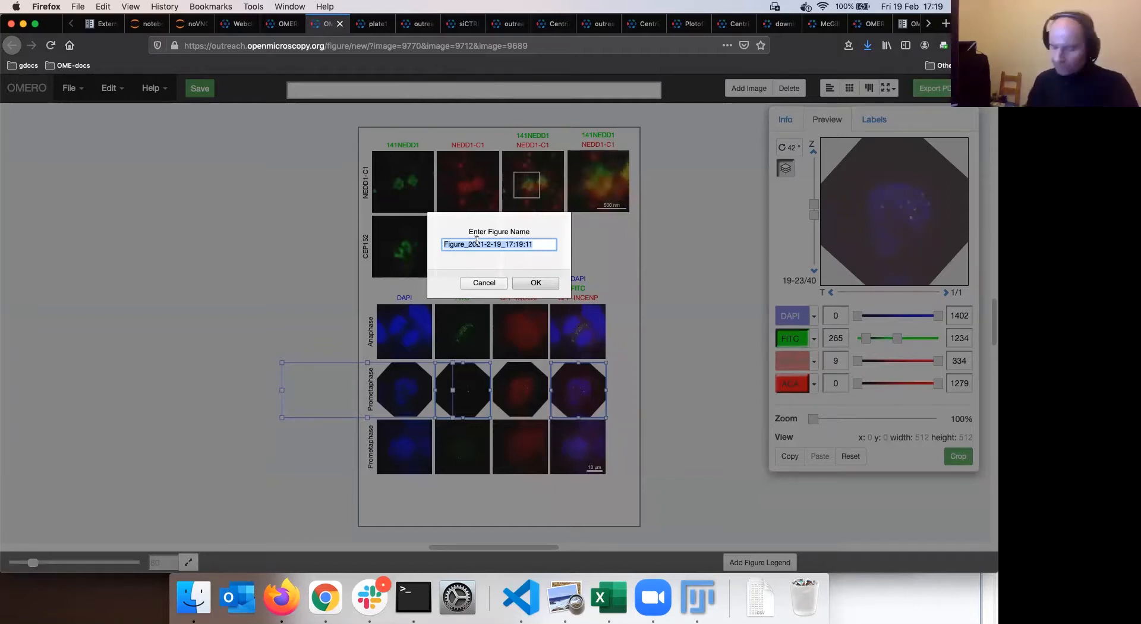
pyautogui.write('McGill')
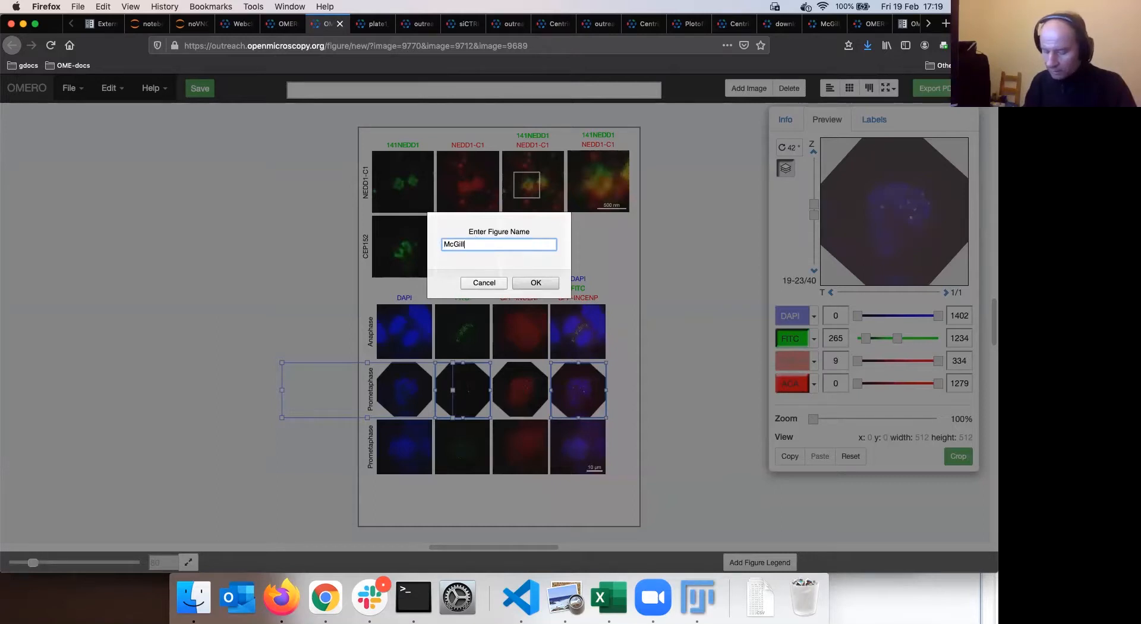
pyautogui.write('-Friday')
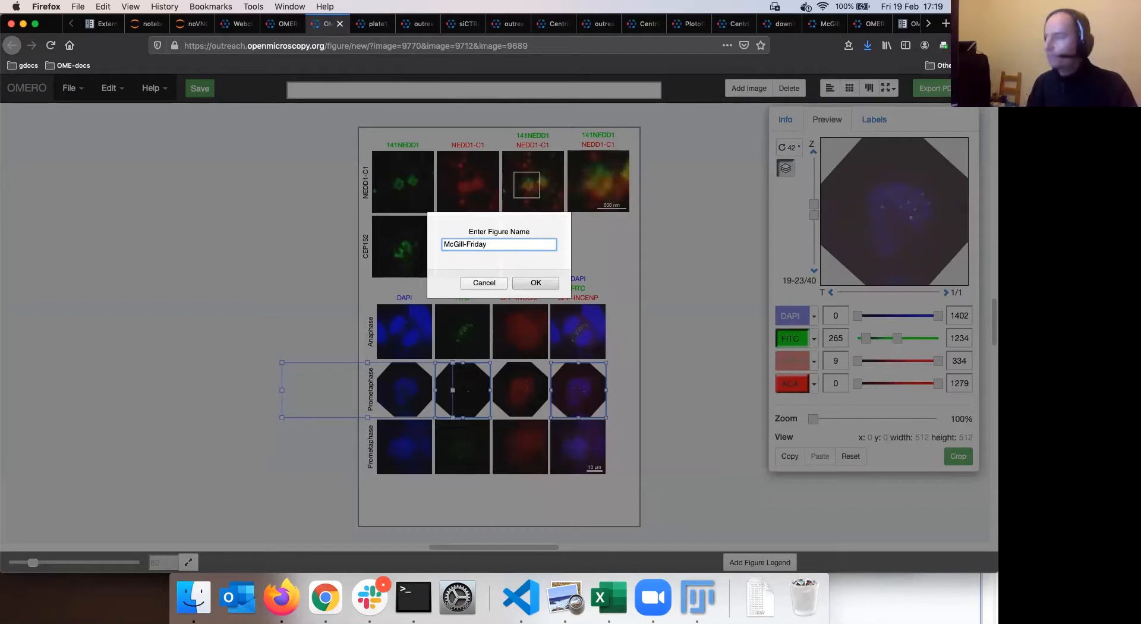
pyautogui.click(535, 284)
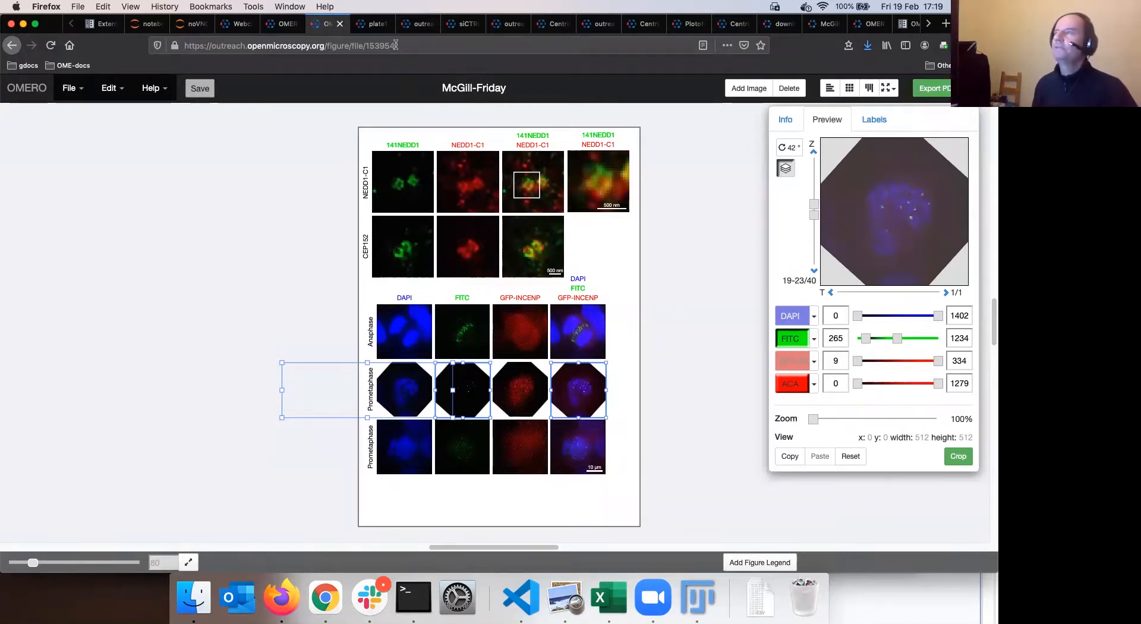
pyautogui.click(228, 46)
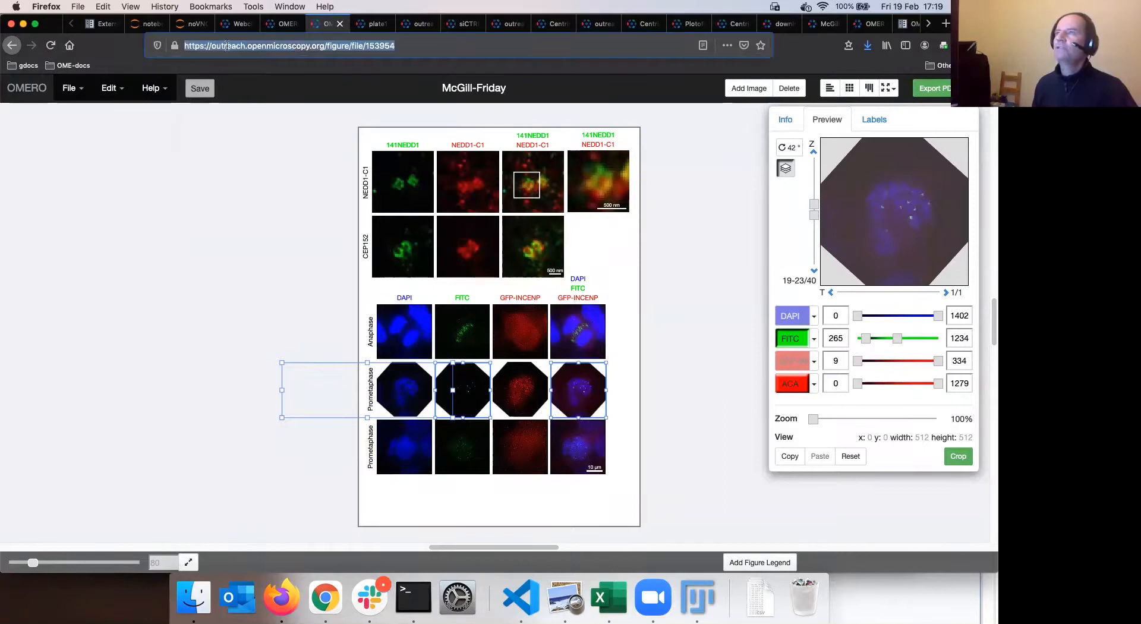
pyautogui.click(142, 307)
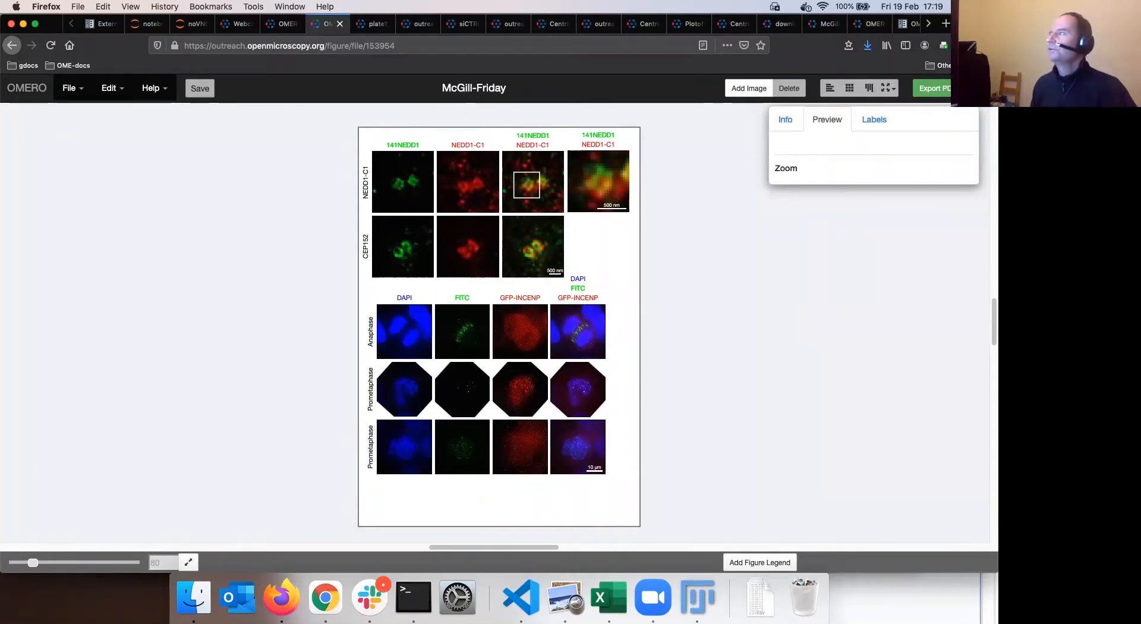
# Export the figure as a PDF, download it and open it in Preview.
pyautogui.click(945, 89)
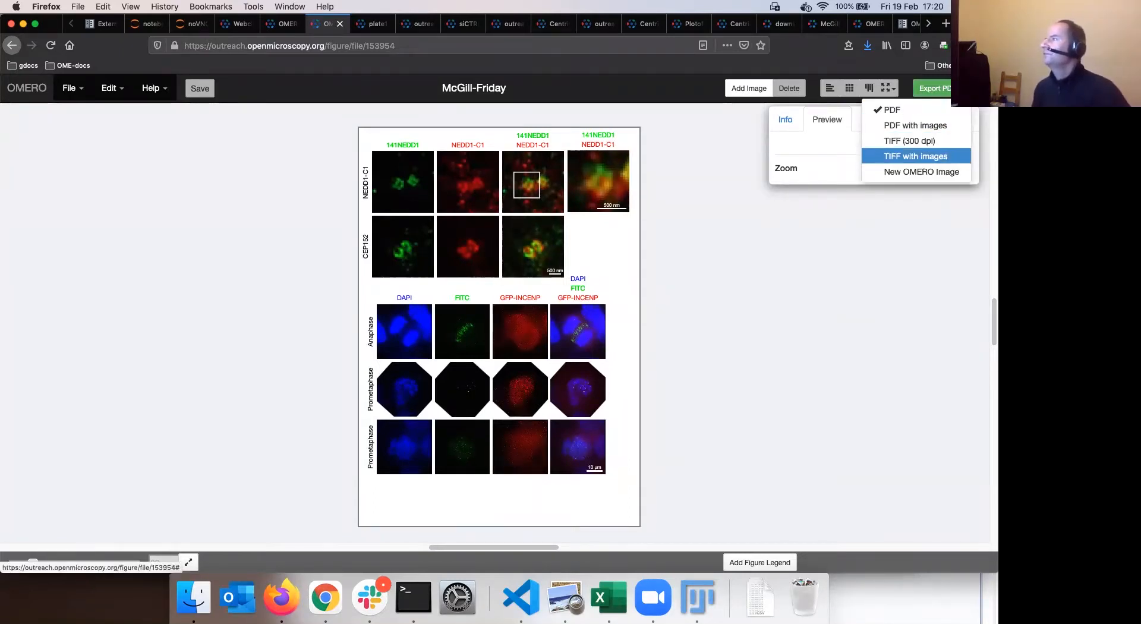
pyautogui.click(965, 89)
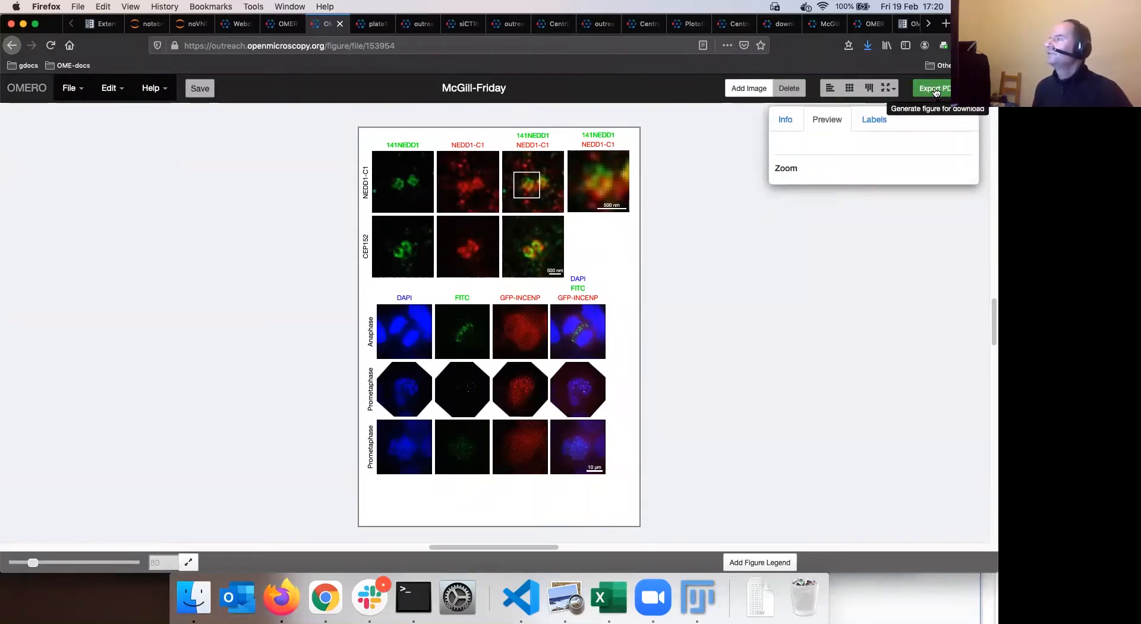
pyautogui.click(934, 89)
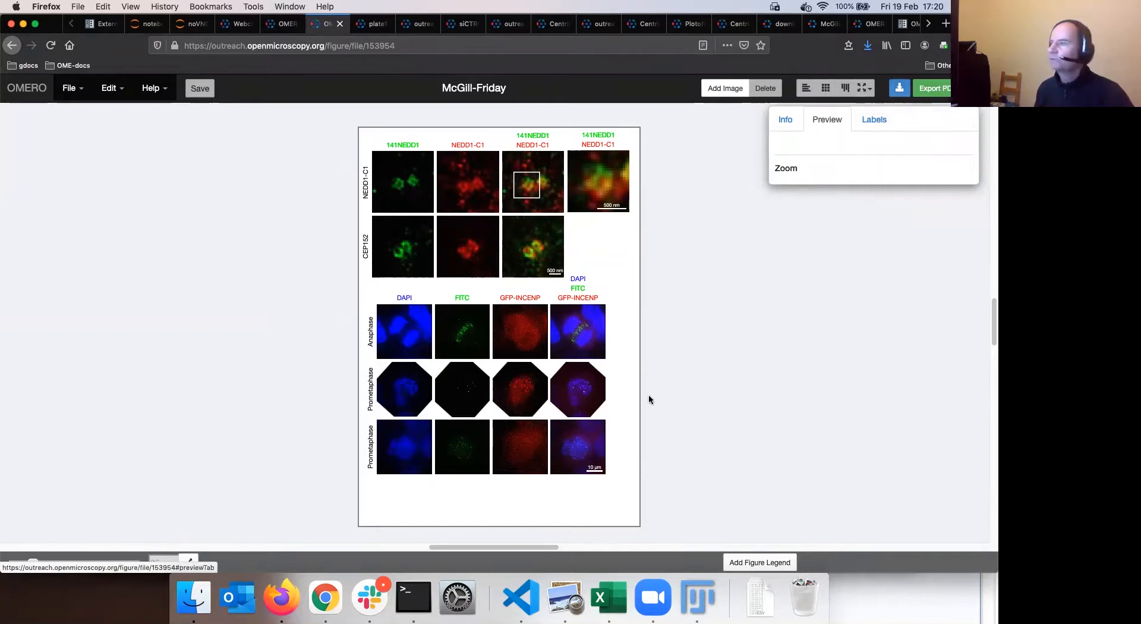
pyautogui.click(899, 89)
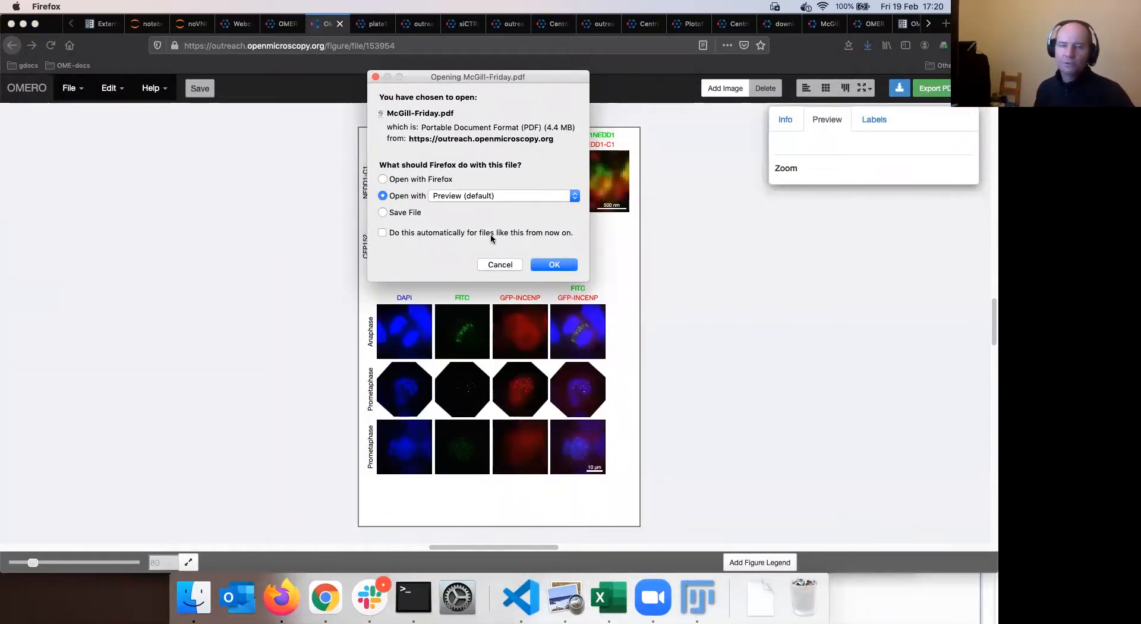
pyautogui.click(557, 267)
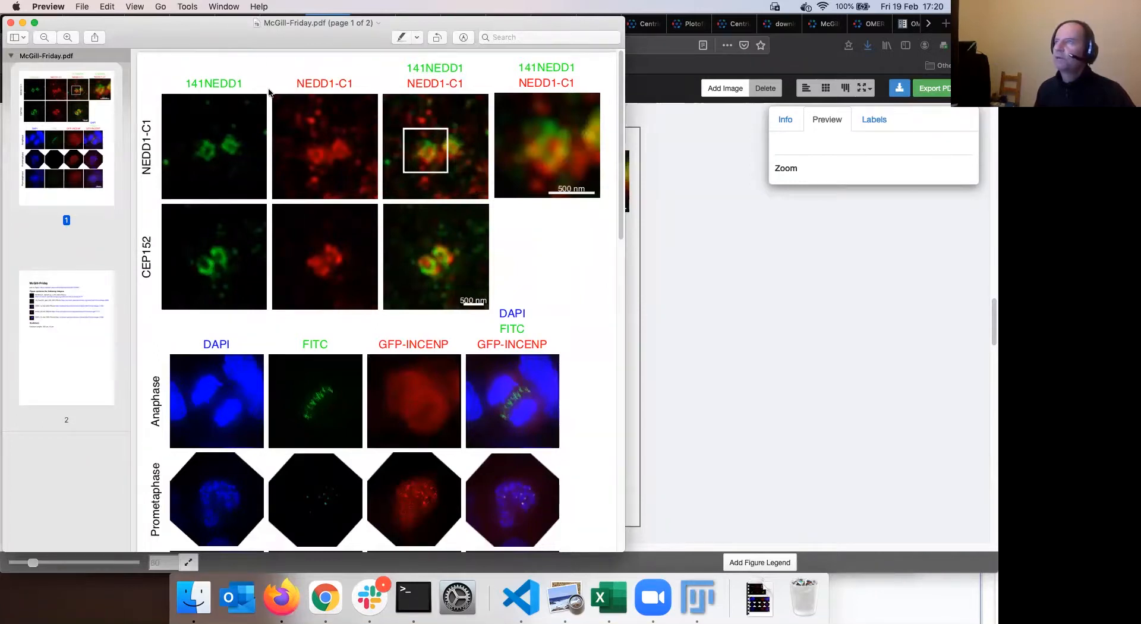
# Reposition the Preview window and look through the first page of the exported McGill-Friday.pdf.
pyautogui.moveTo(426, 43); pyautogui.dragTo(466, 106)
pyautogui.moveTo(355, 108); pyautogui.dragTo(519, 286)
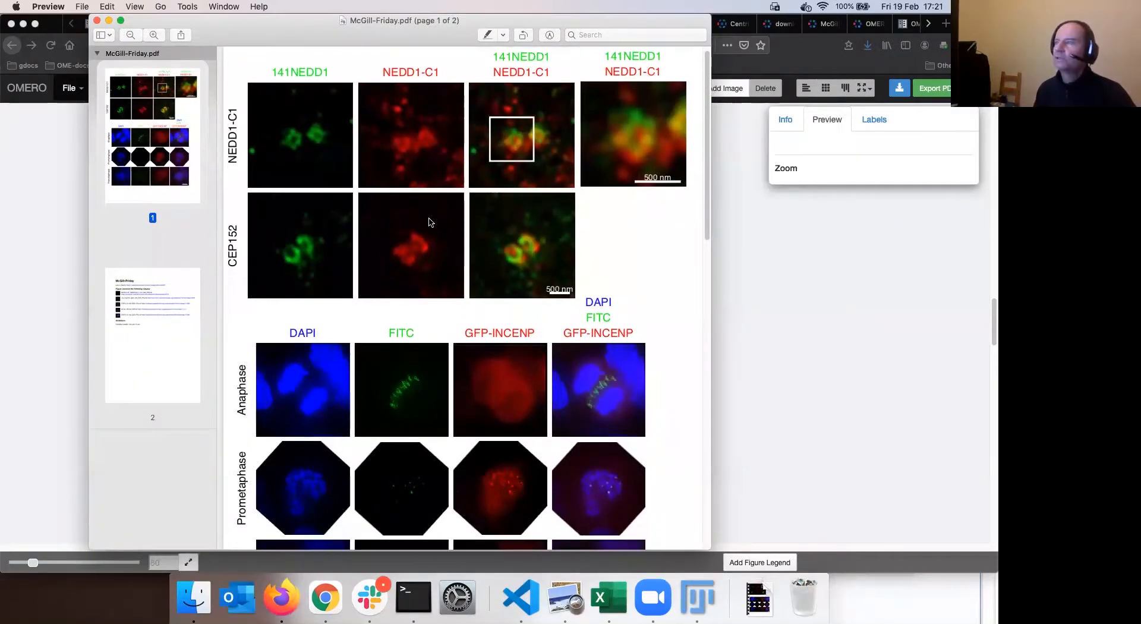
pyautogui.scroll(-5, 432, 222)
pyautogui.scroll(-9, 431, 222)
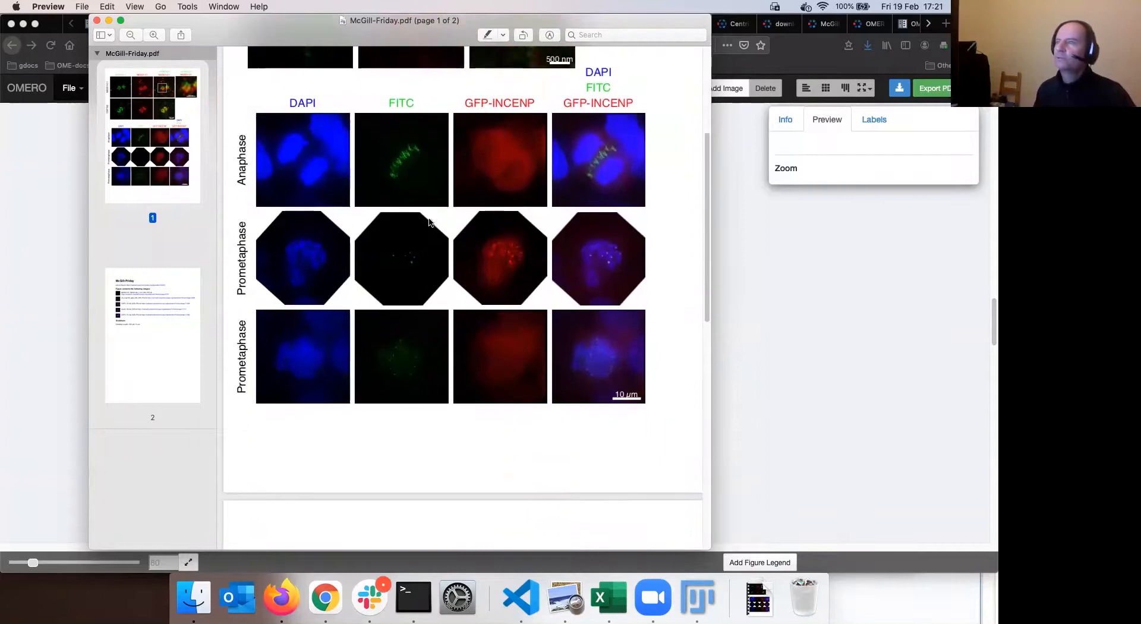
# Look through the image list on the second page of McGill-Friday.pdf and open its link to the figure in the browser.
pyautogui.scroll(-1, 378, 254)
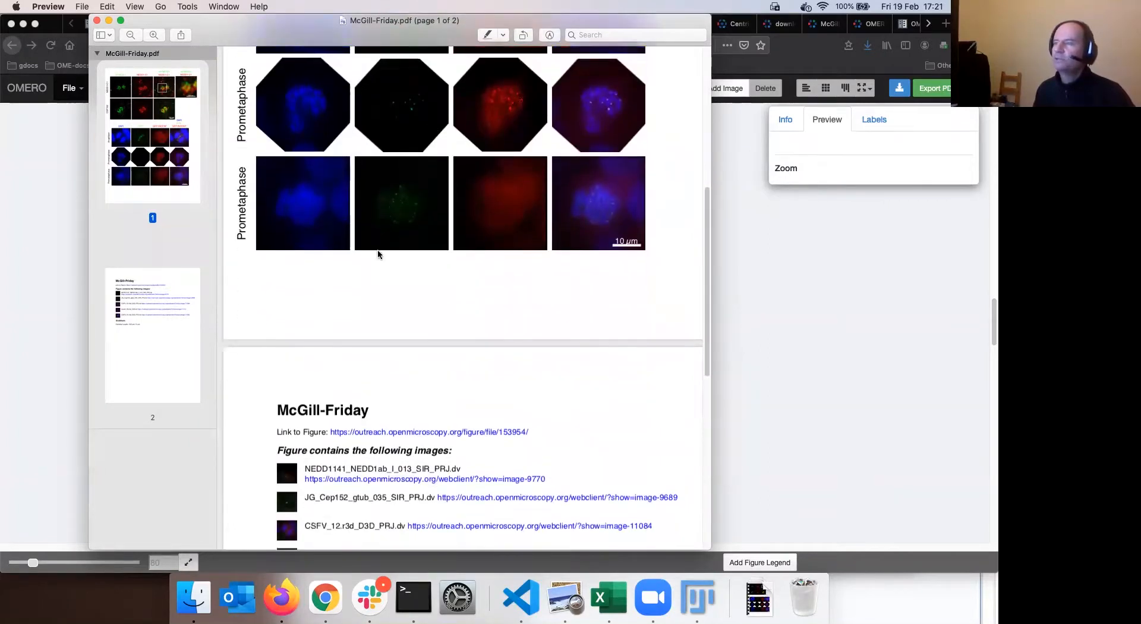
pyautogui.scroll(-5, 378, 256)
pyautogui.scroll(-1, 379, 258)
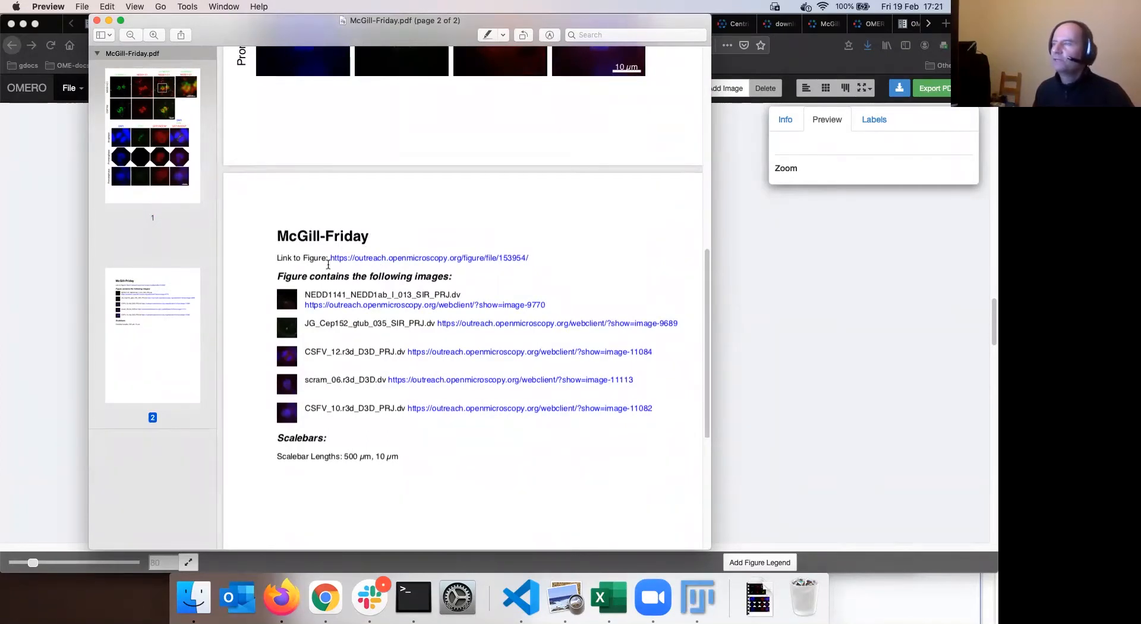
pyautogui.rightClick(402, 260)
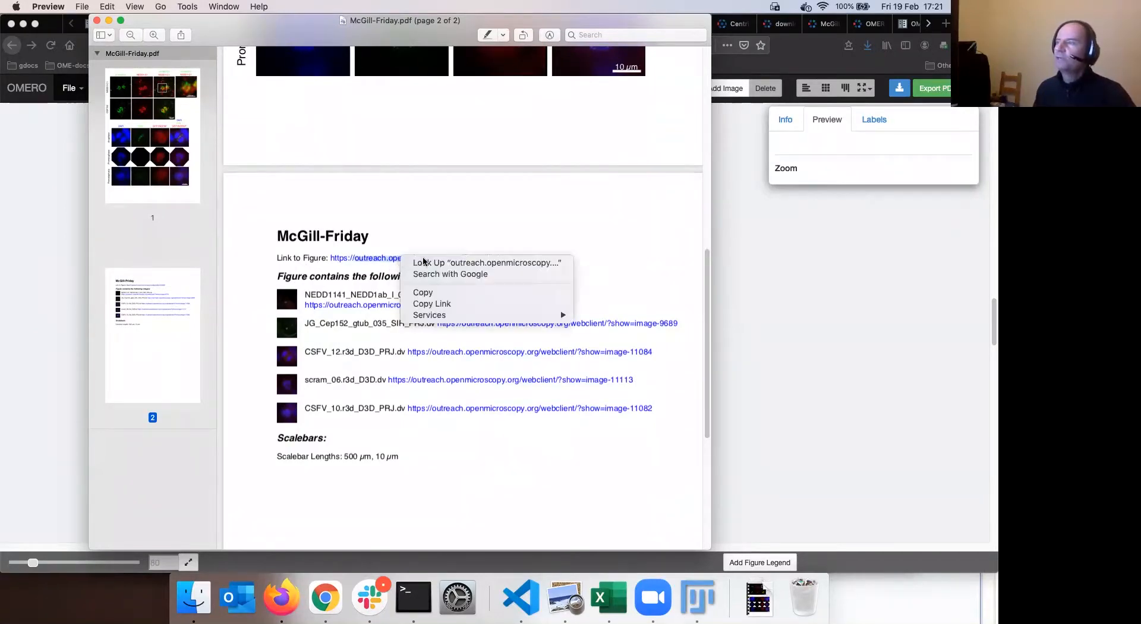
pyautogui.click(434, 303)
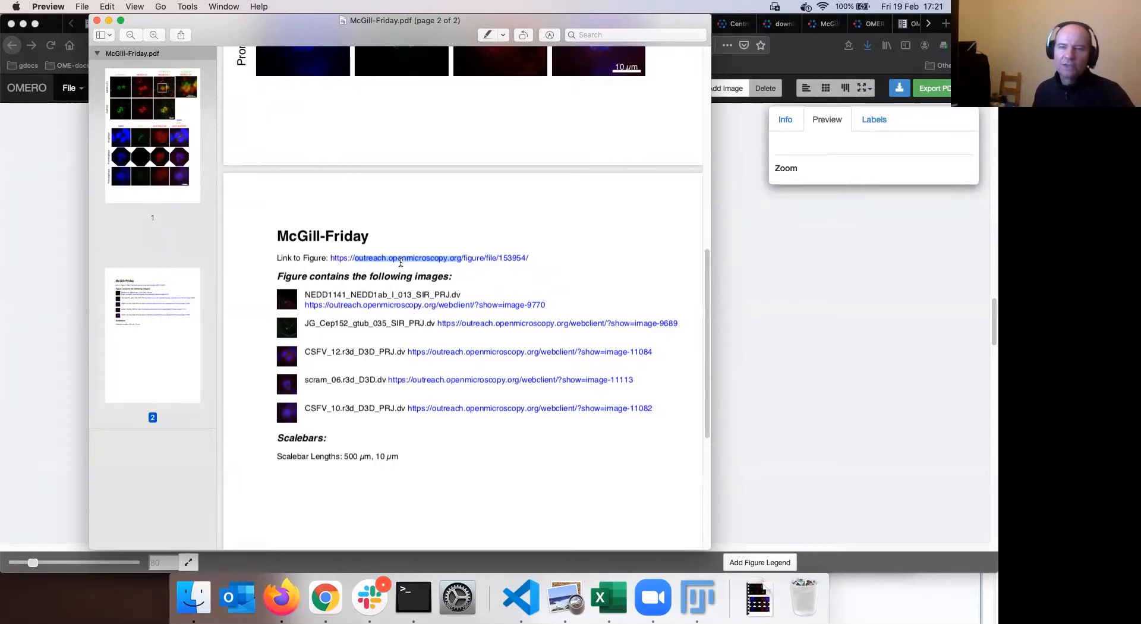
pyautogui.click(443, 262)
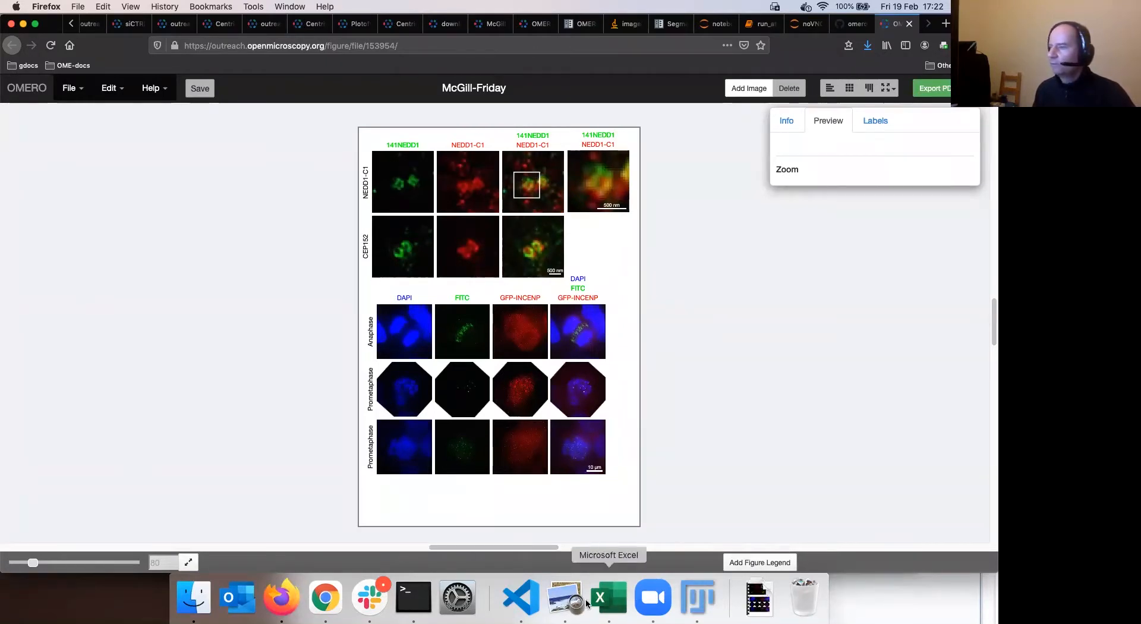
# Return to the PDF in Preview and open the web link of the image JG_Cep152_gtub_035_SIR_PRJ.dv.
pyautogui.click(565, 597)
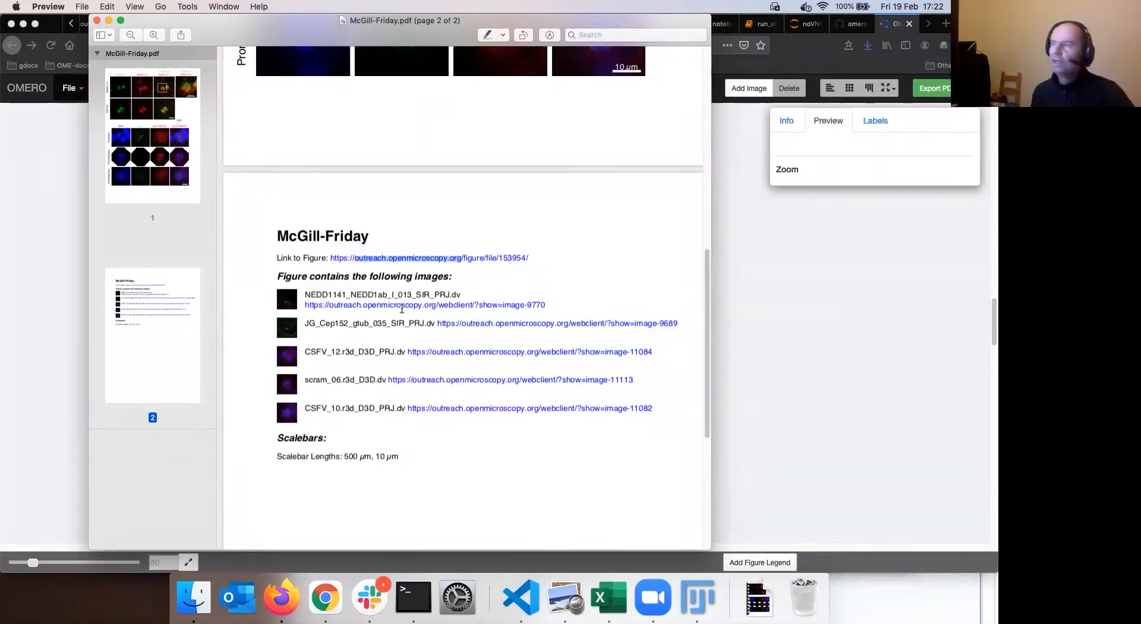
pyautogui.click(474, 326)
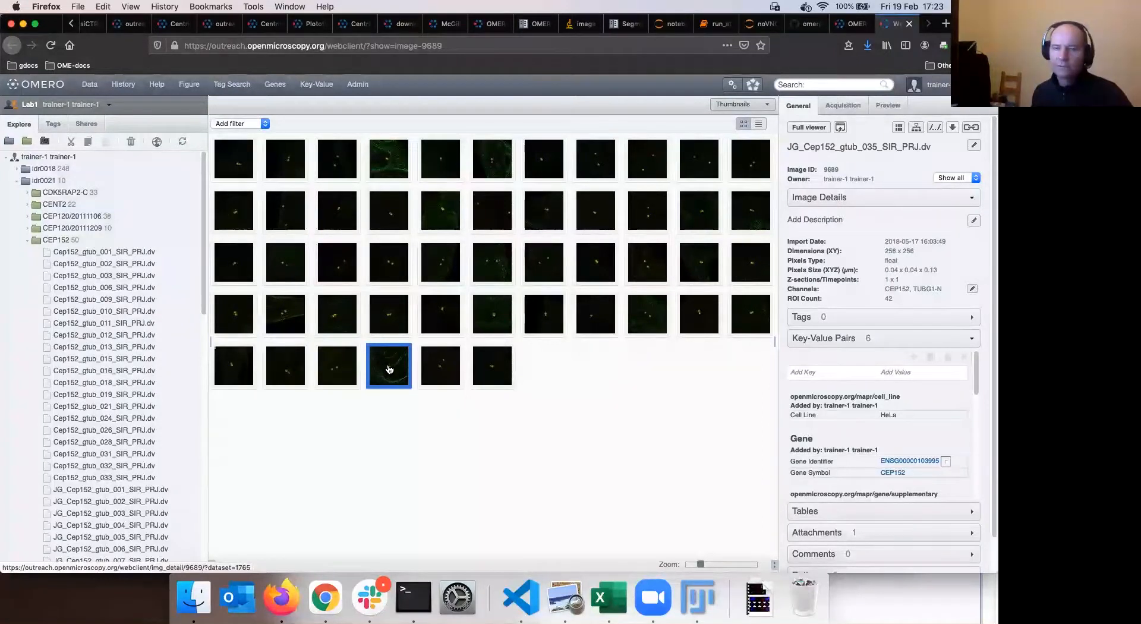
# Switch back to the McGill-Friday figure and select panels of its NEDD1-C1 row in turn to inspect their preview.
pyautogui.click(853, 24)
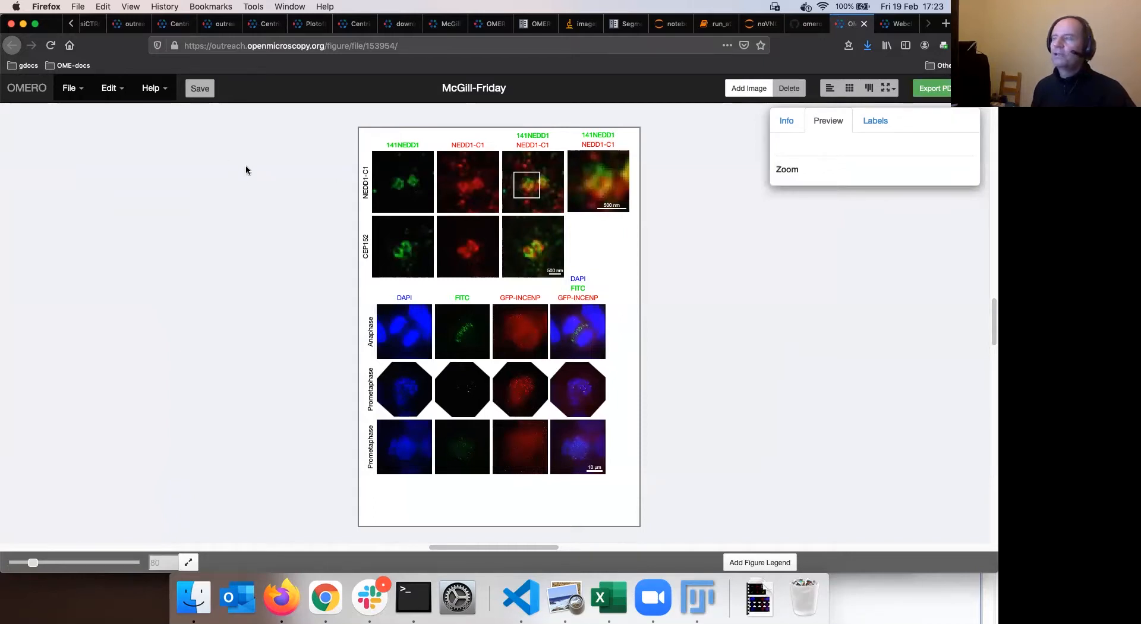
pyautogui.click(71, 99)
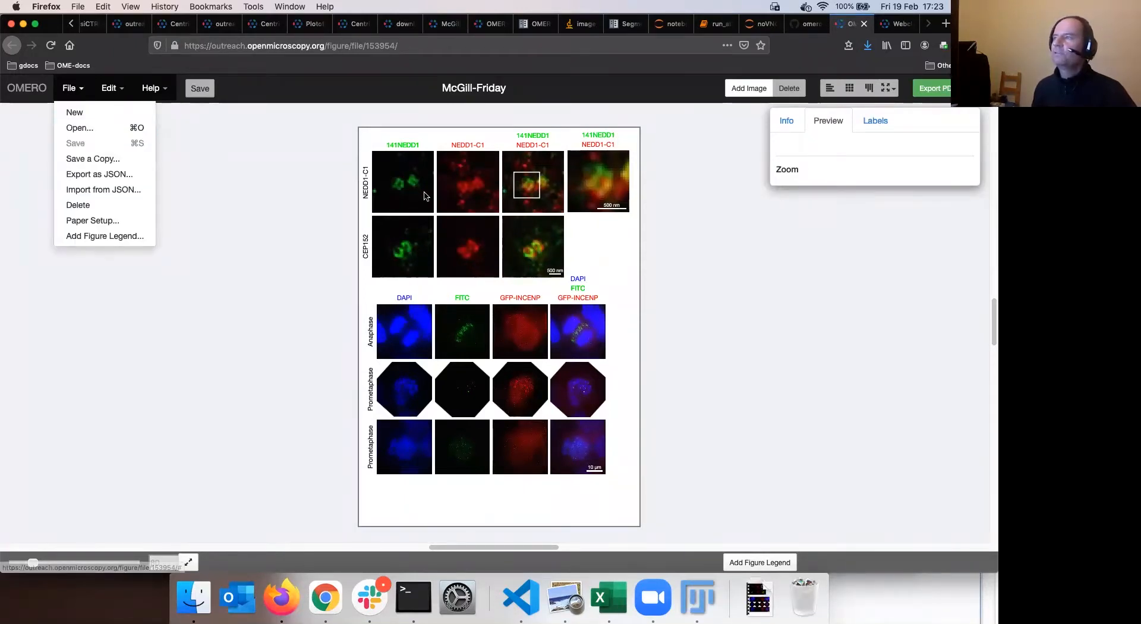
pyautogui.click(467, 193)
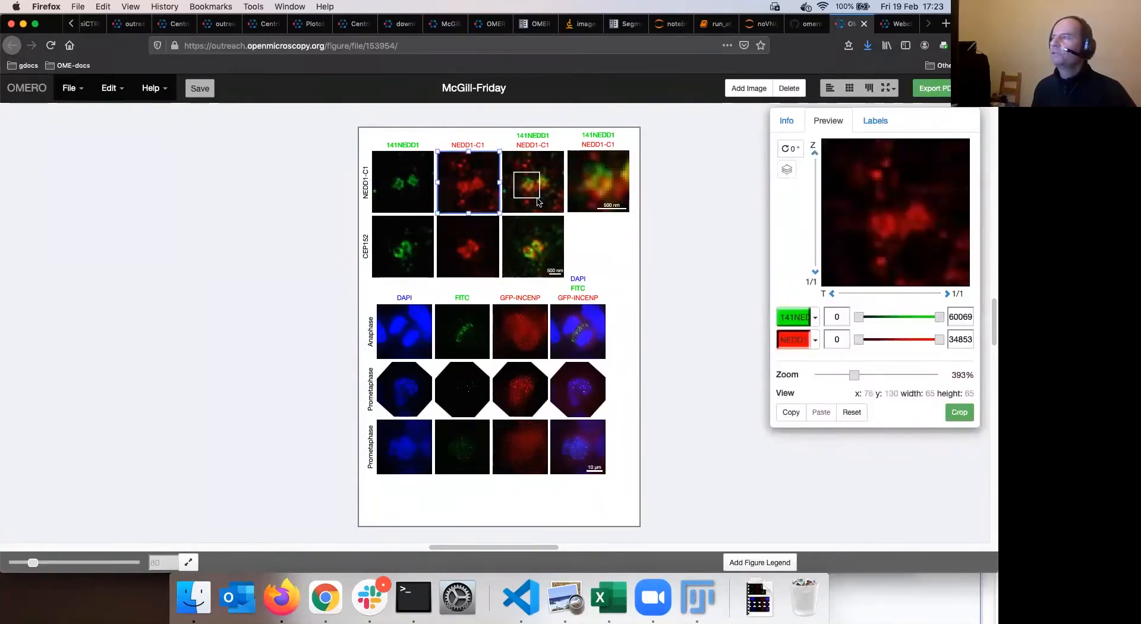
pyautogui.click(538, 202)
pyautogui.click(568, 152)
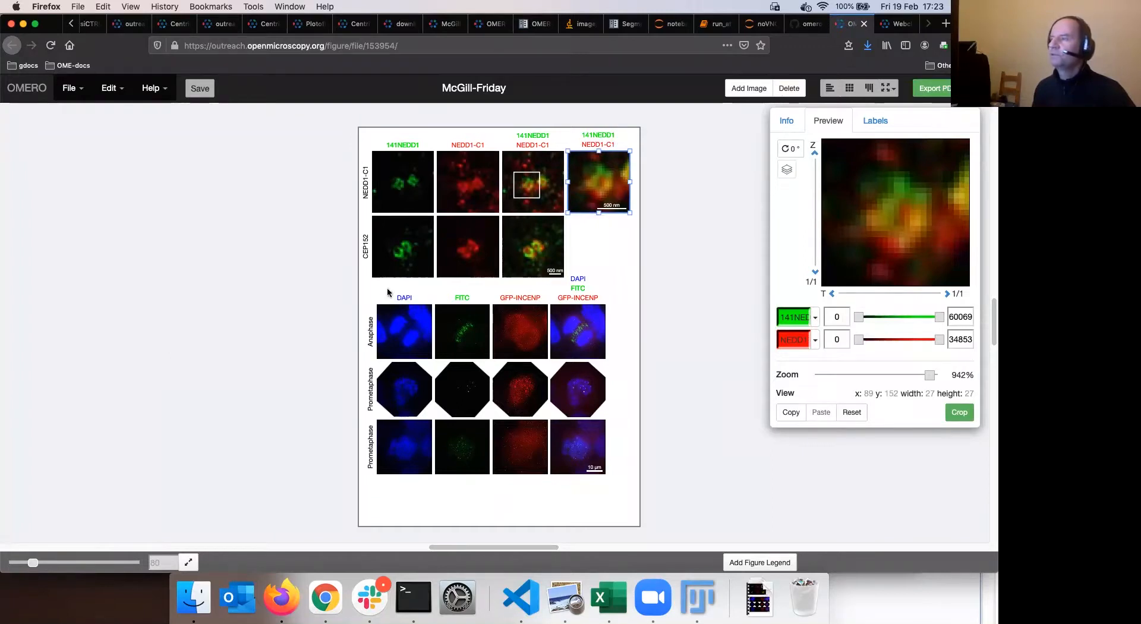
# Bring up the list of saved figures to open and browse through it.
pyautogui.click(69, 95)
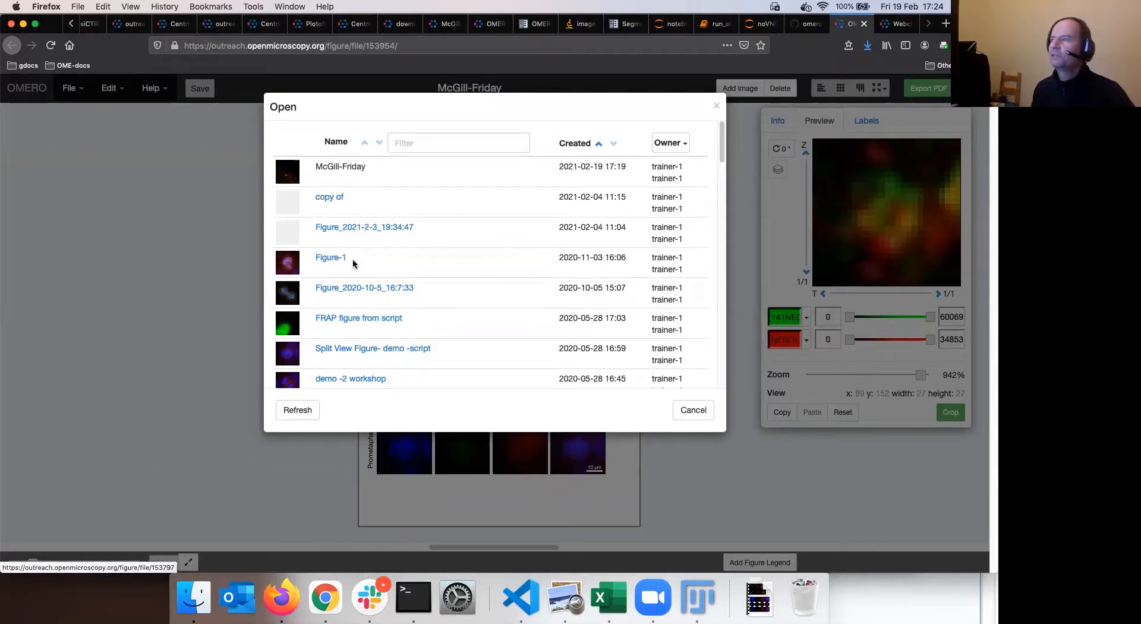
pyautogui.scroll(-5, 369, 280)
pyautogui.scroll(-15, 382, 290)
pyautogui.scroll(-5, 380, 291)
pyautogui.scroll(20, 382, 291)
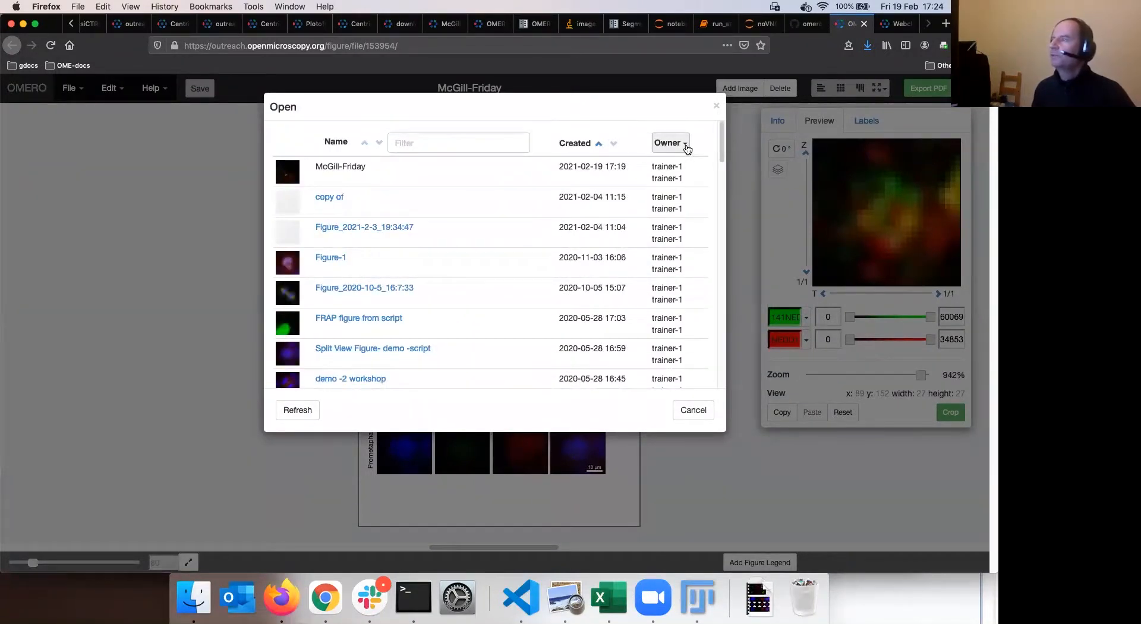
# Filter the saved figures by the owner trainer-2 and open Auroa-B figure 2.
pyautogui.click(686, 144)
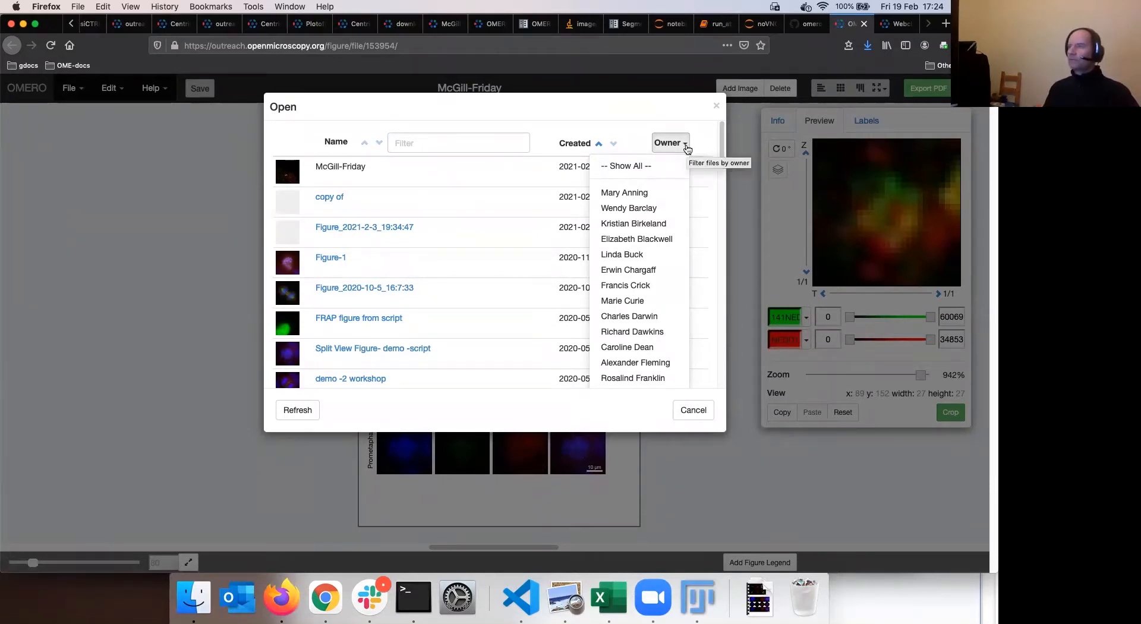
pyautogui.scroll(-3, 651, 234)
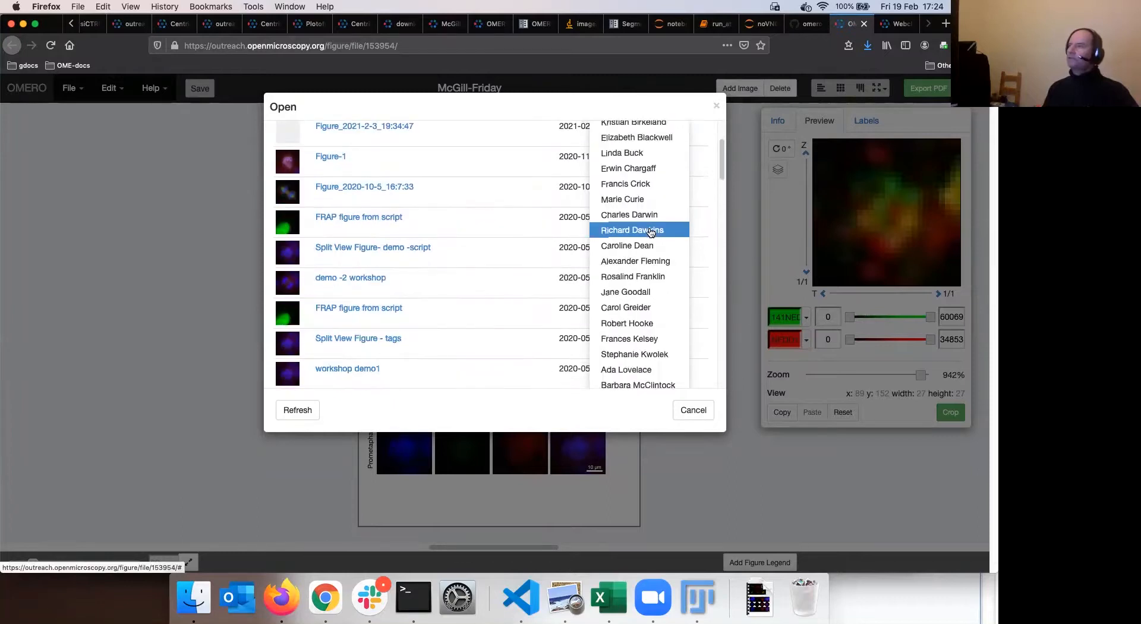
pyautogui.scroll(-15, 652, 232)
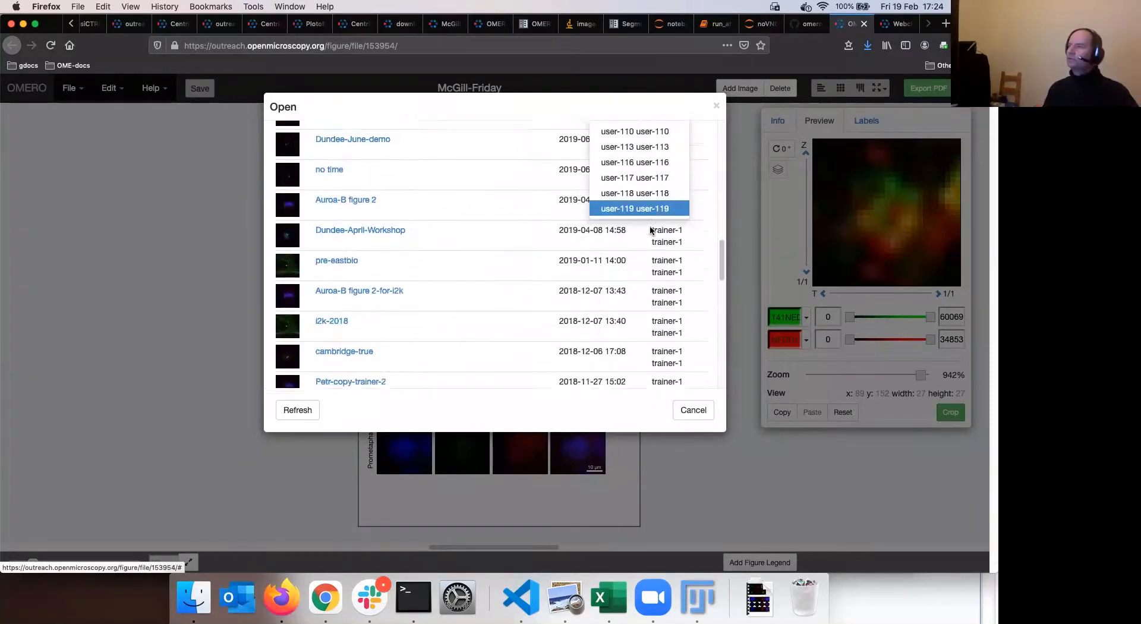
pyautogui.scroll(10, 651, 237)
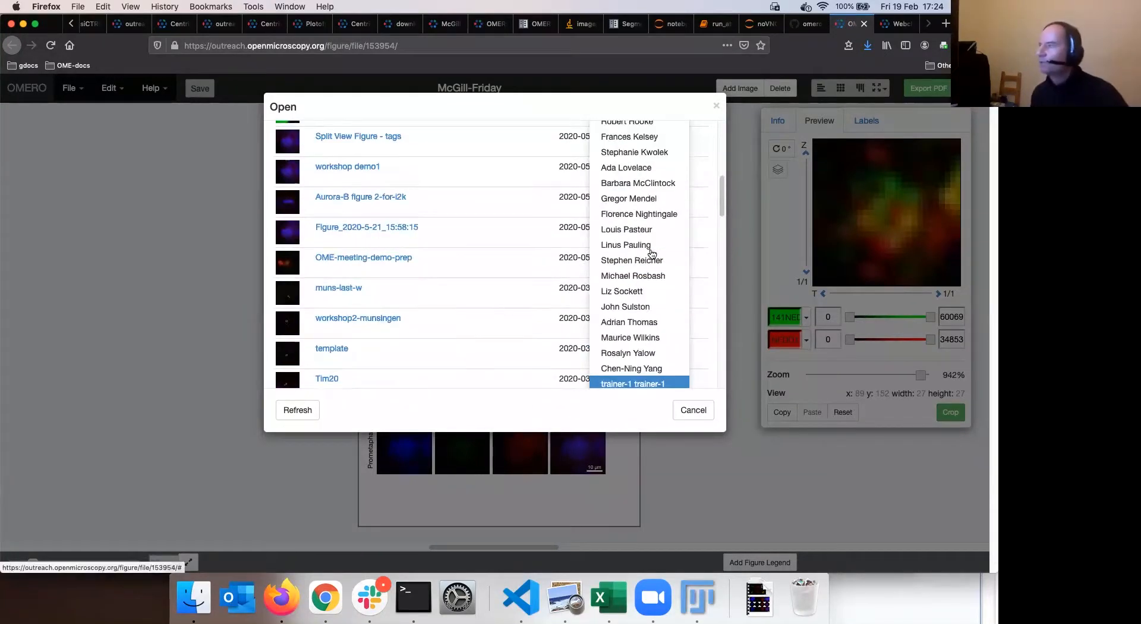
pyautogui.scroll(-3, 653, 267)
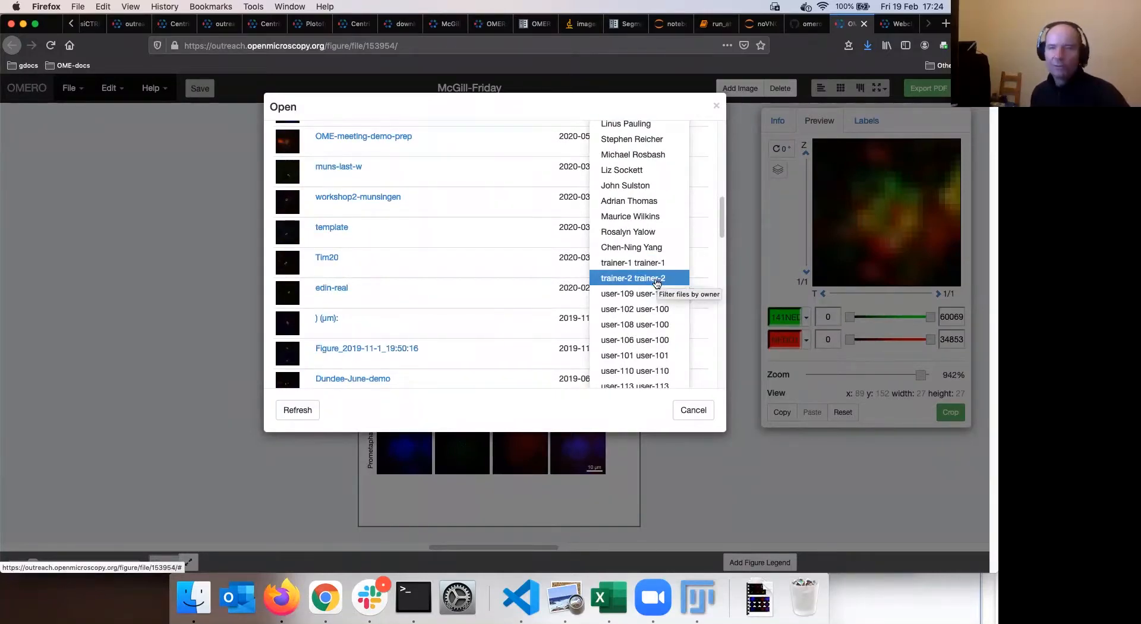
pyautogui.click(656, 279)
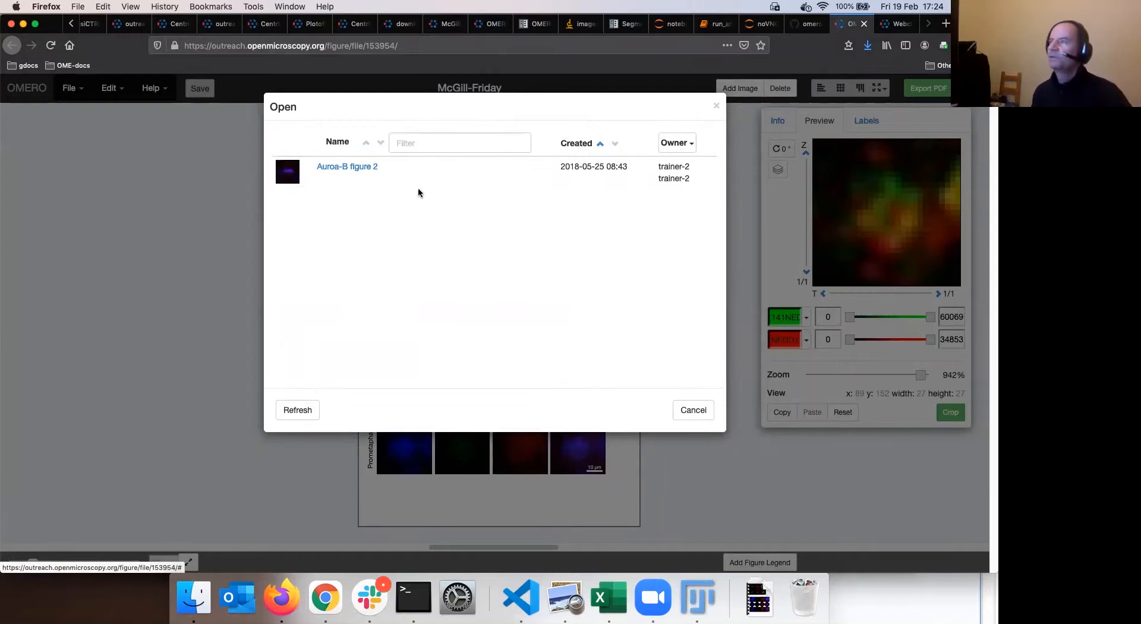
pyautogui.click(352, 169)
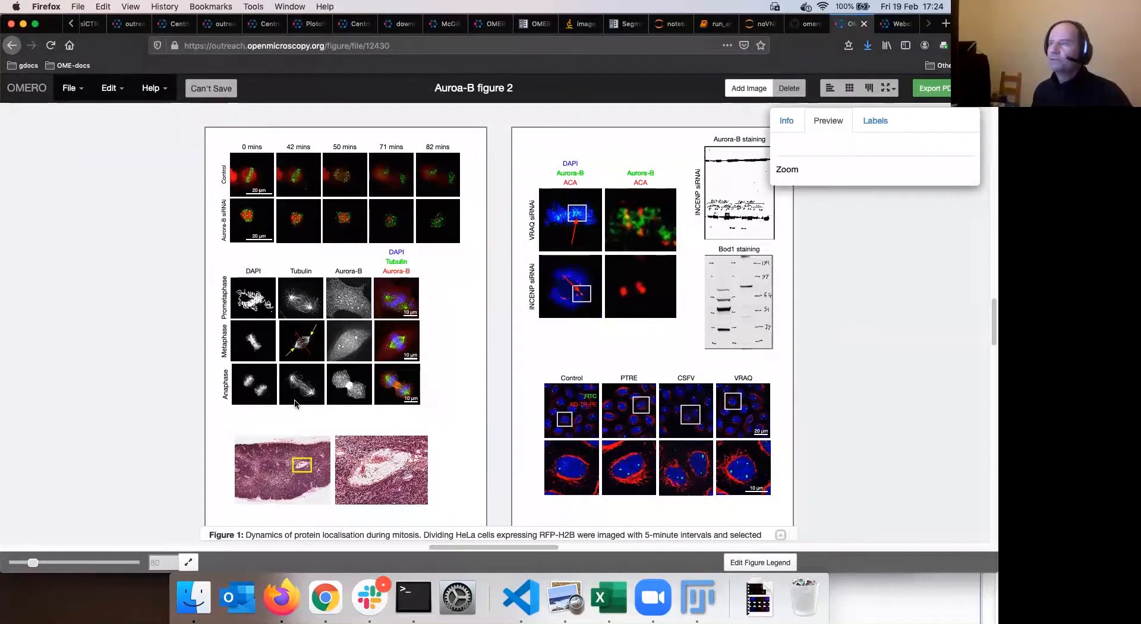
# Inspect the whole tissue section panel and the metaphase Tubulin panel, and expand the figure legend to read it.
pyautogui.click(273, 468)
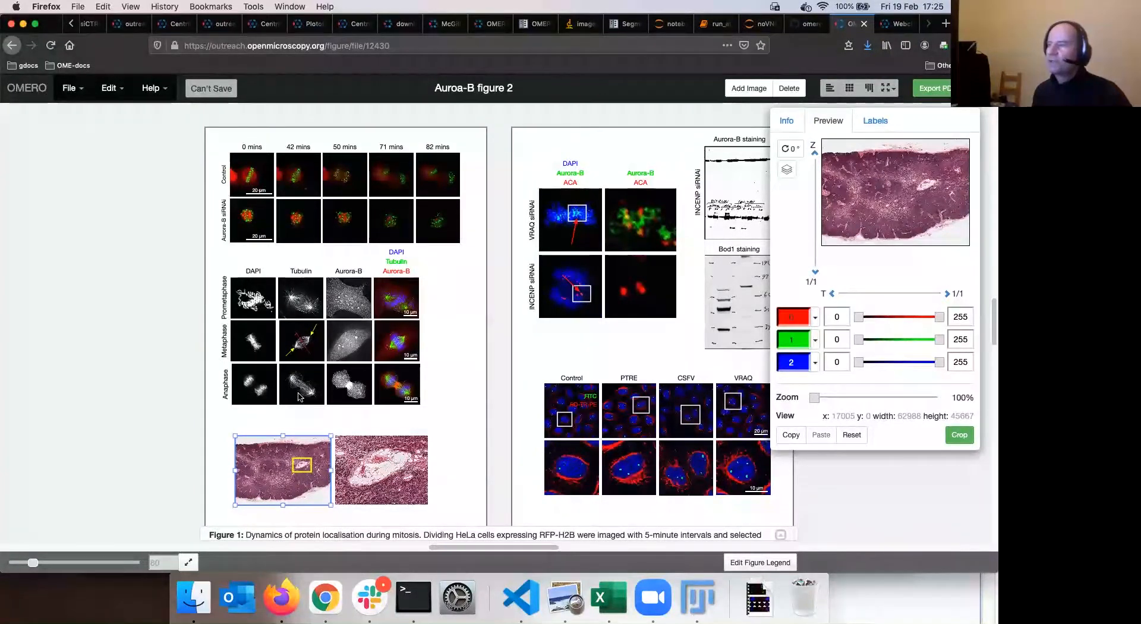
pyautogui.click(307, 352)
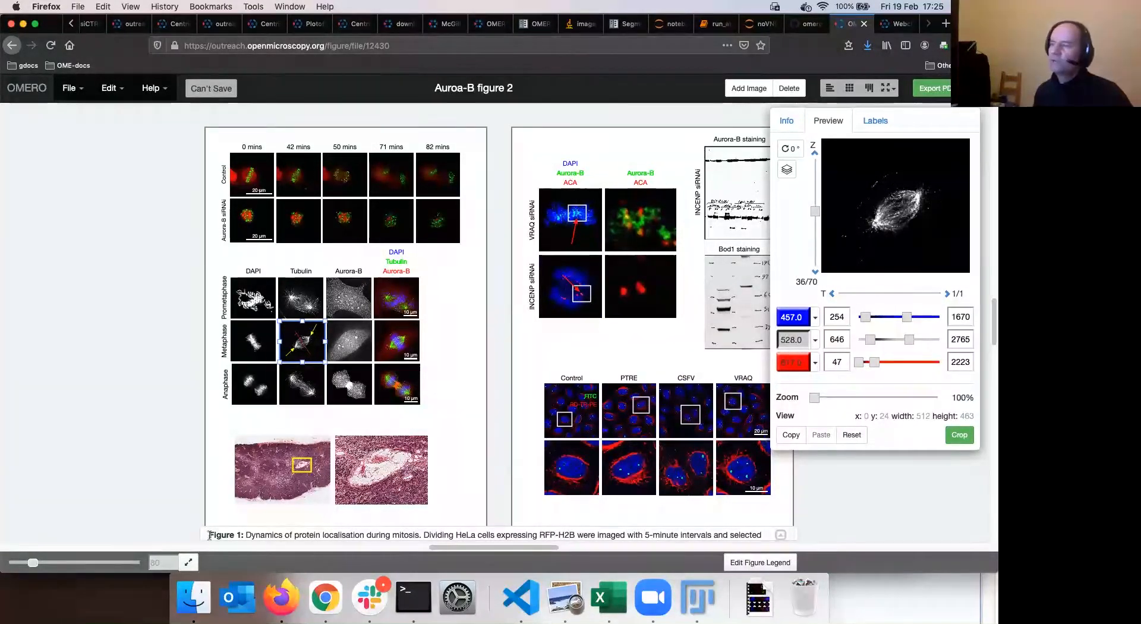
pyautogui.moveTo(265, 535); pyautogui.dragTo(606, 532)
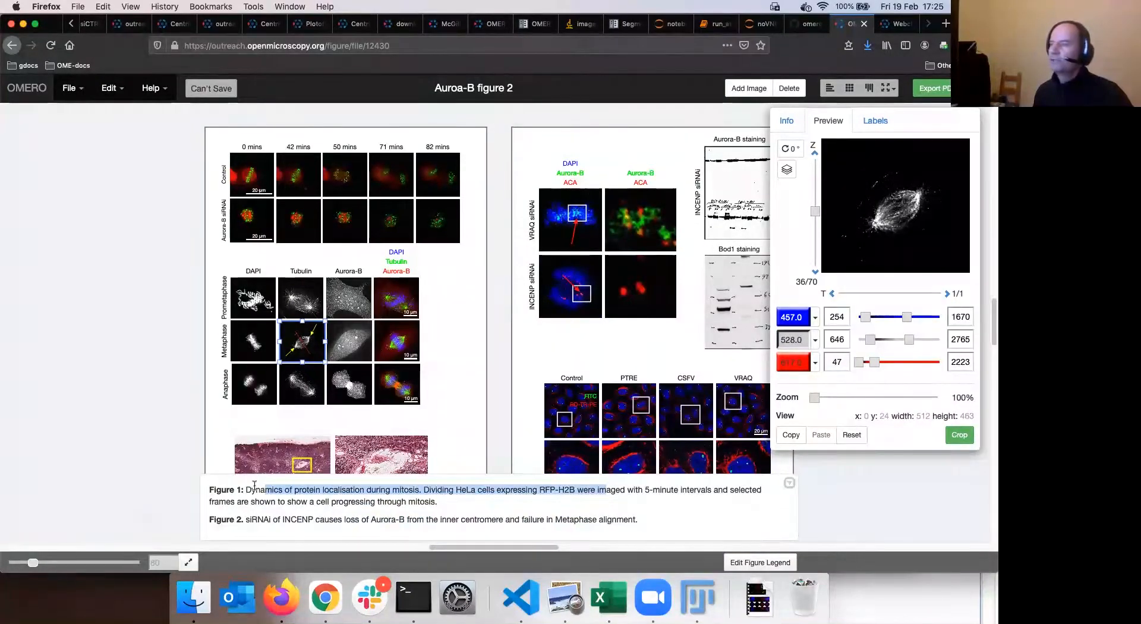
# Inspect the Bod1 staining and Aurora-B staining blot panels and look over both pages of the figure.
pyautogui.scroll(2, 692, 286)
pyautogui.scroll(-3, 692, 285)
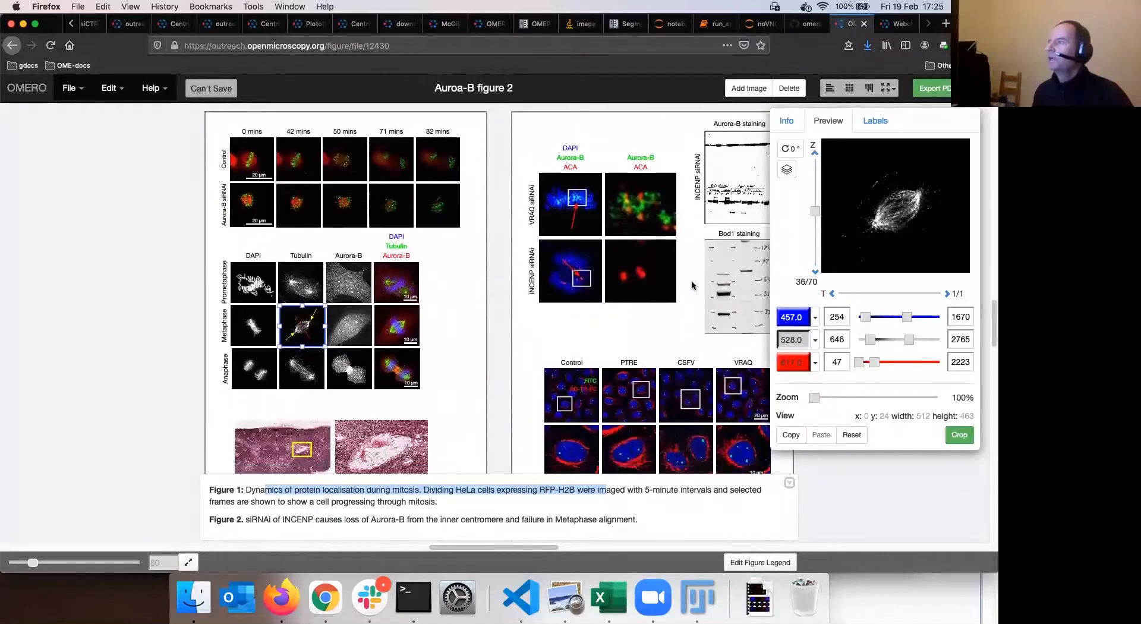
pyautogui.scroll(-1, 692, 285)
pyautogui.click(723, 288)
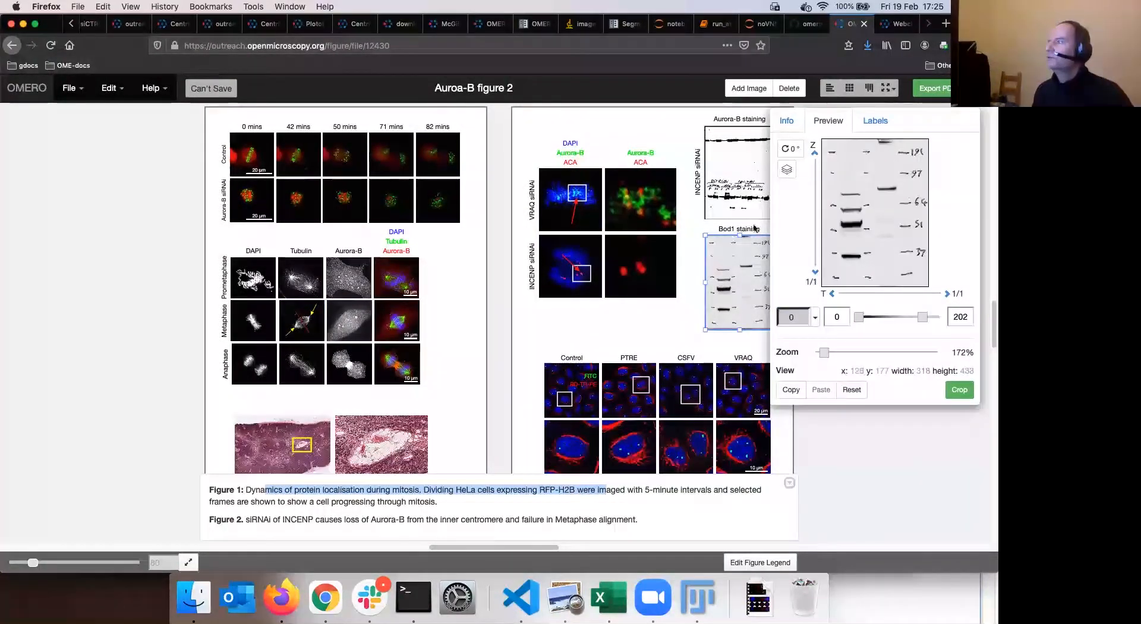
pyautogui.click(737, 189)
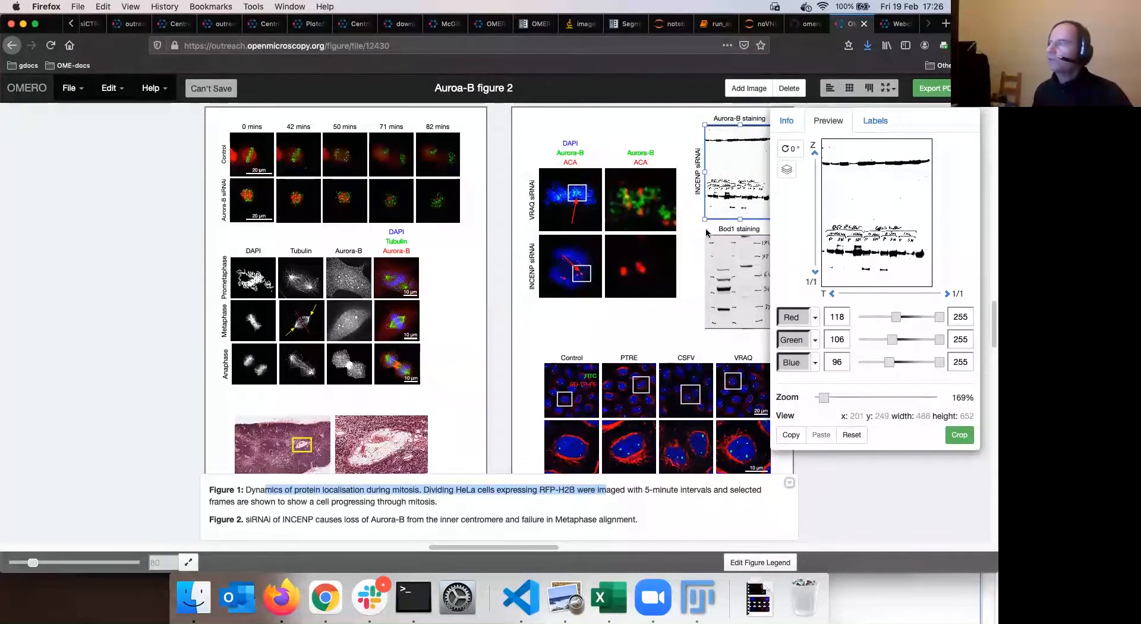
pyautogui.scroll(-3, 627, 239)
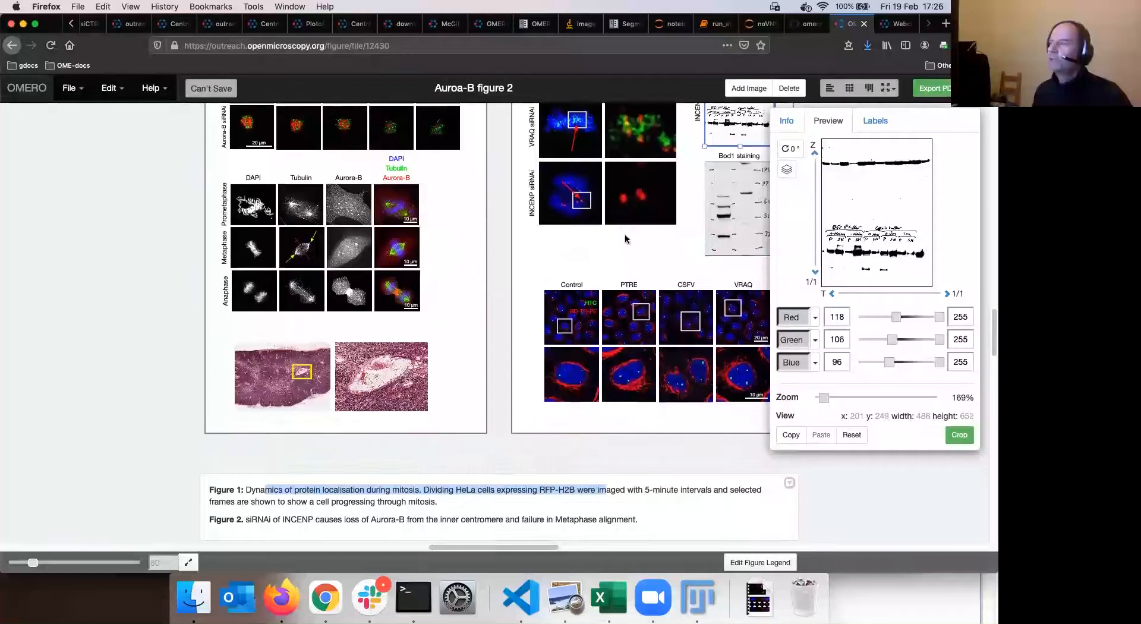
pyautogui.scroll(4, 310, 201)
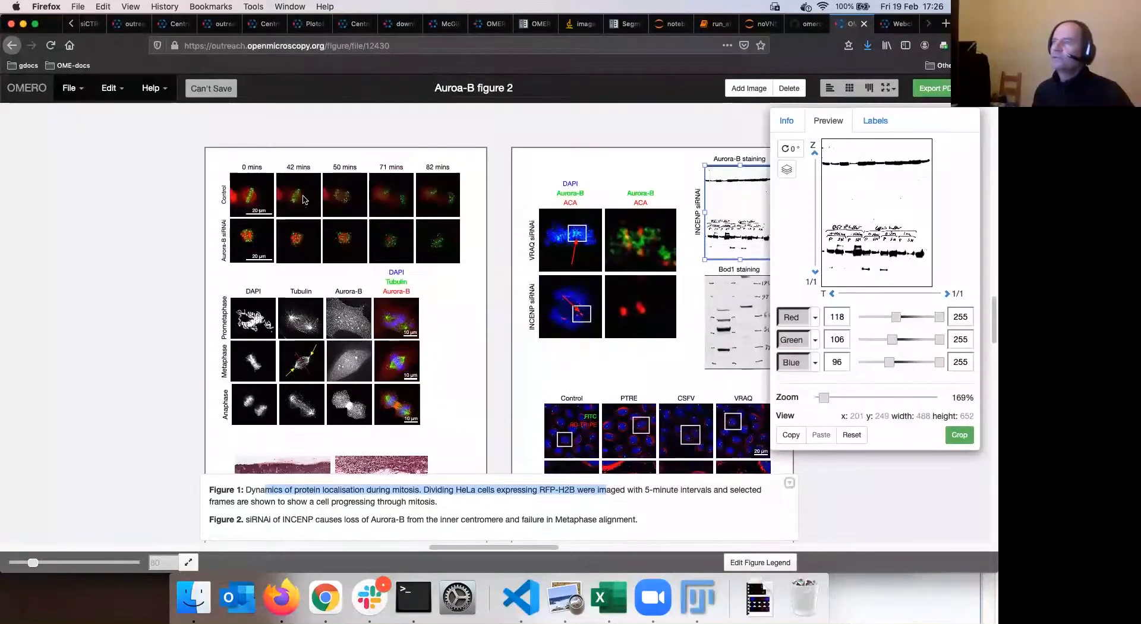
# Enlarge the figure view and move the 42 mins panels of the Control and Aurora-B siRNAi rows to timepoint 13 of 40.
pyautogui.click(305, 200)
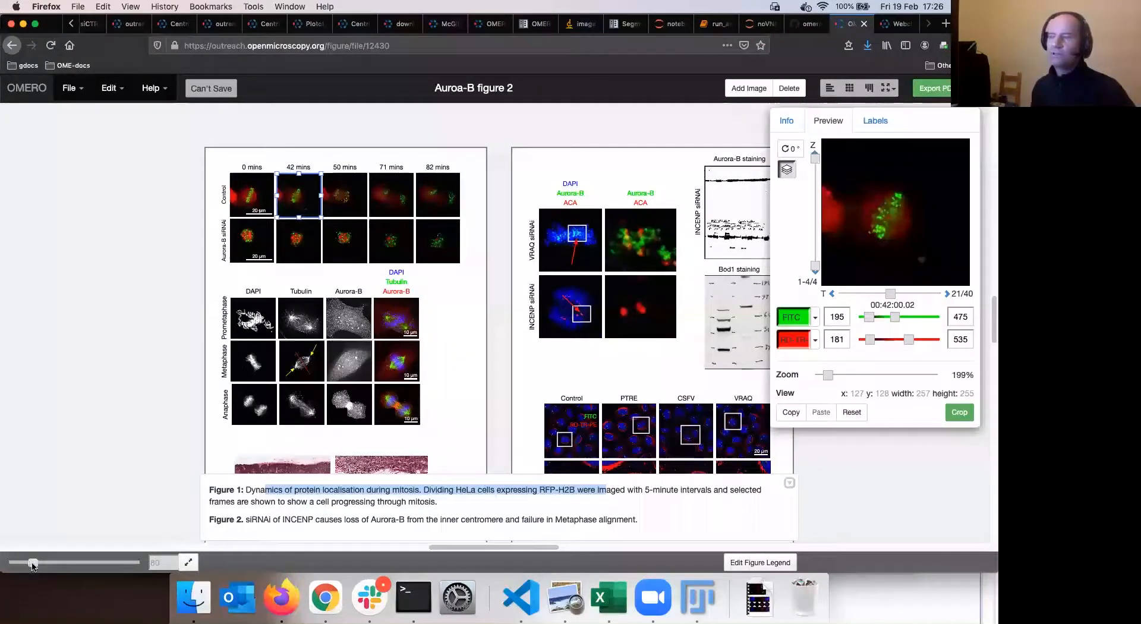
pyautogui.moveTo(33, 563); pyautogui.dragTo(35, 563)
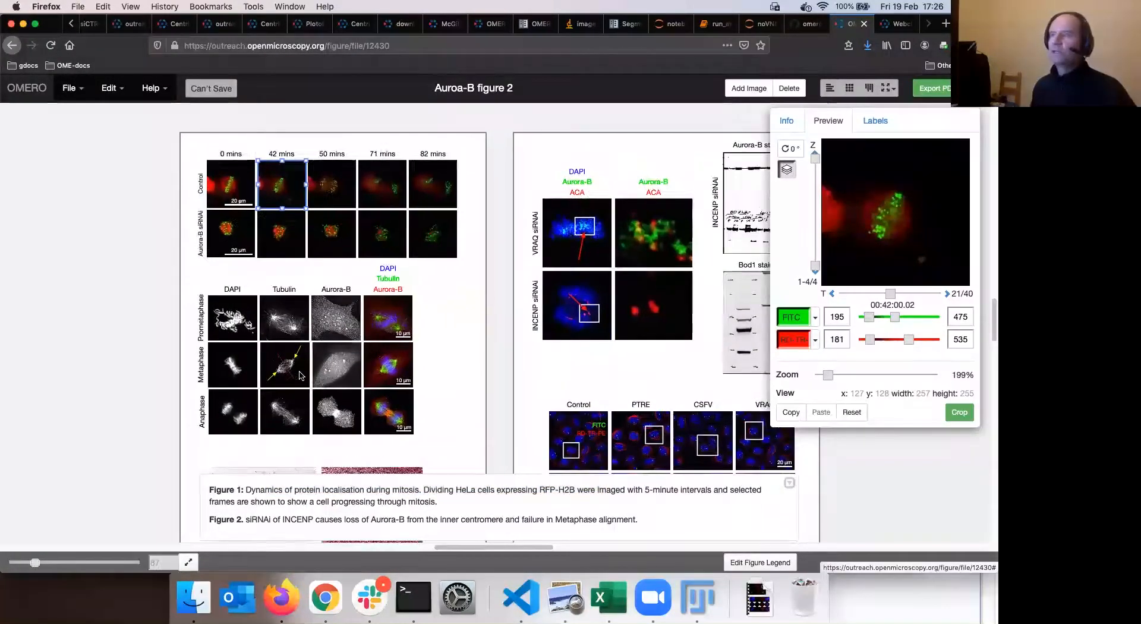
pyautogui.scroll(5, 148, 222)
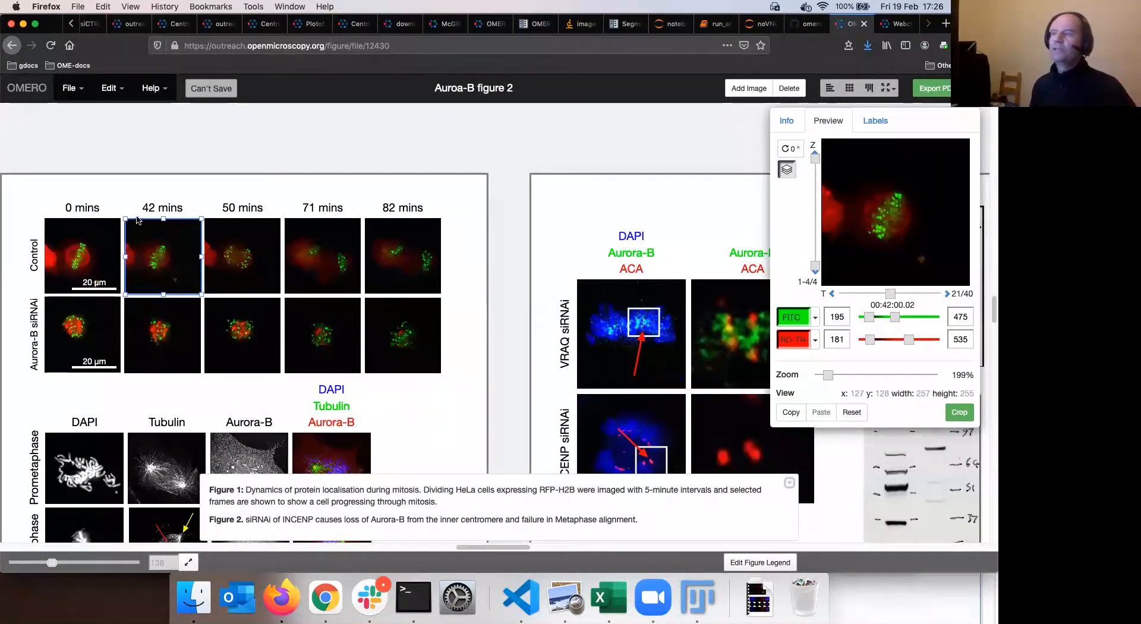
pyautogui.keyDown('shift'); pyautogui.click(159, 346); pyautogui.keyUp('shift')
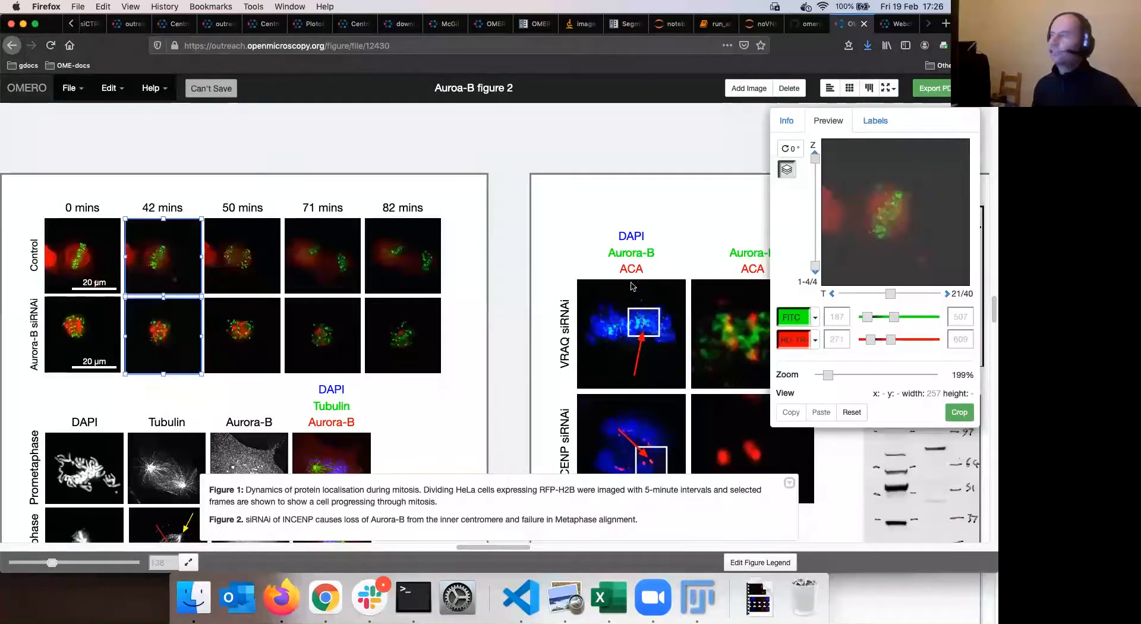
pyautogui.moveTo(891, 296); pyautogui.dragTo(870, 295)
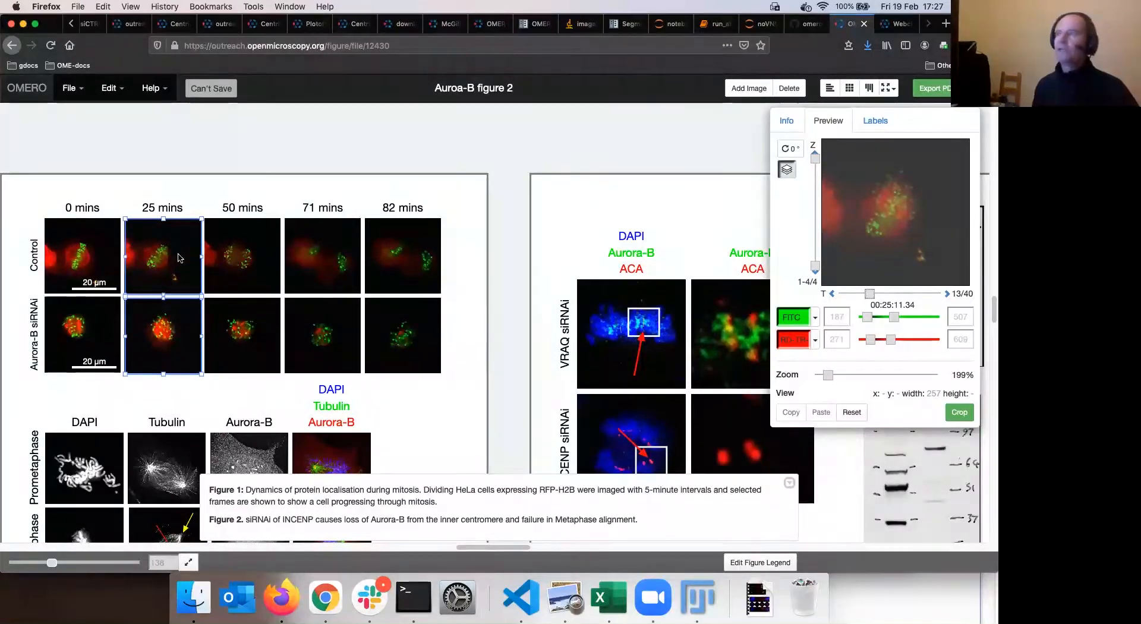
# Discard the changes to Auroa-B figure 2 and bring up the list of saved figures.
pyautogui.click(69, 90)
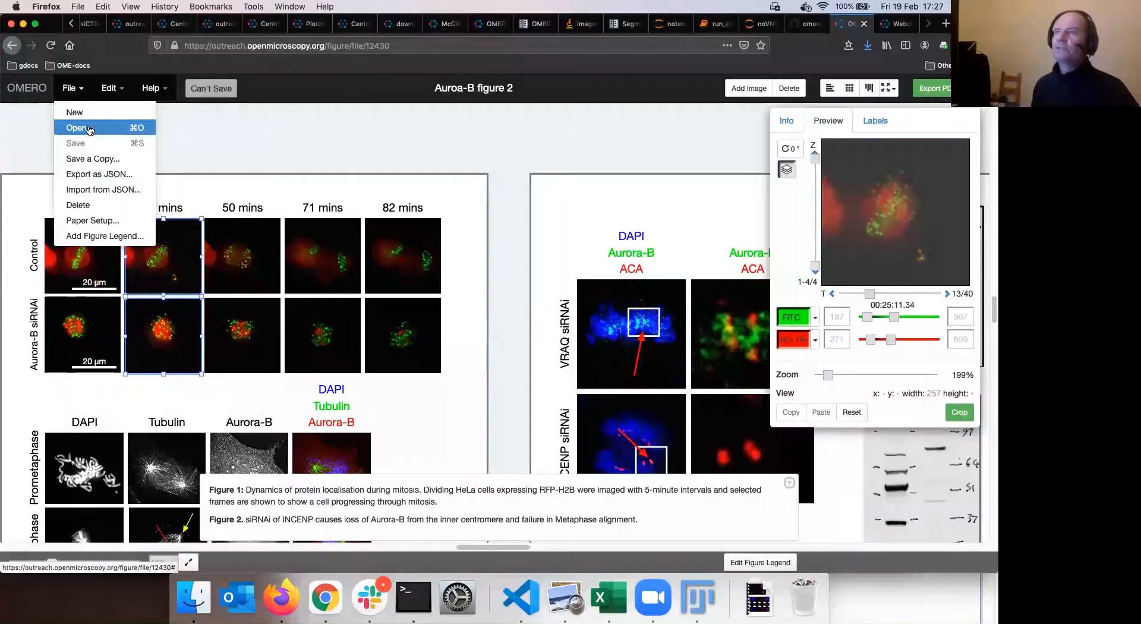
pyautogui.click(115, 135)
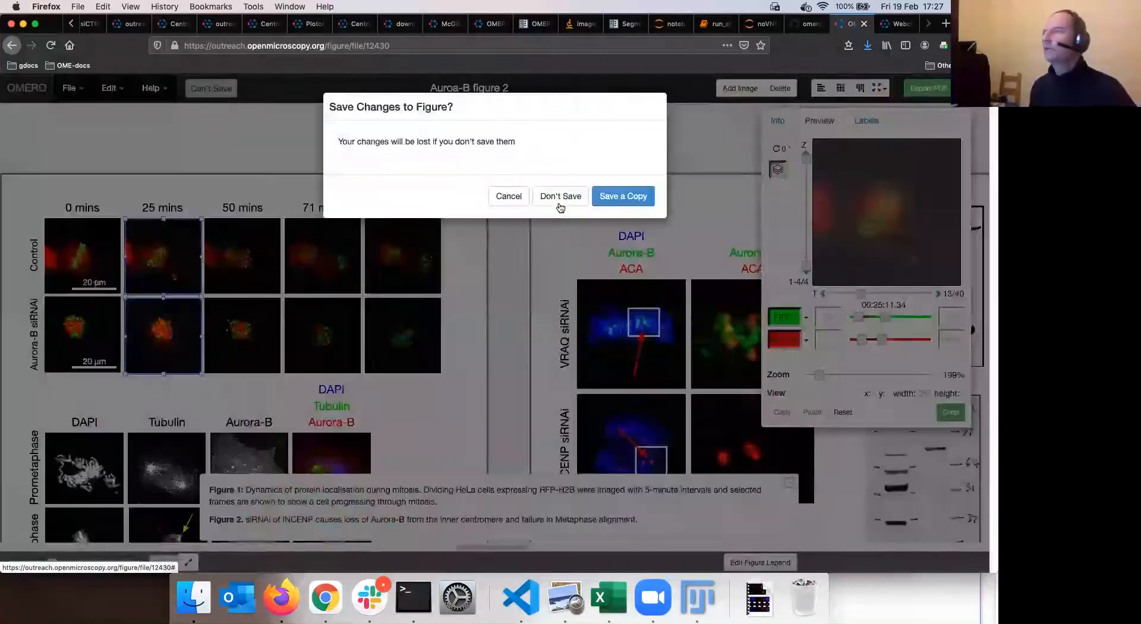
pyautogui.click(560, 196)
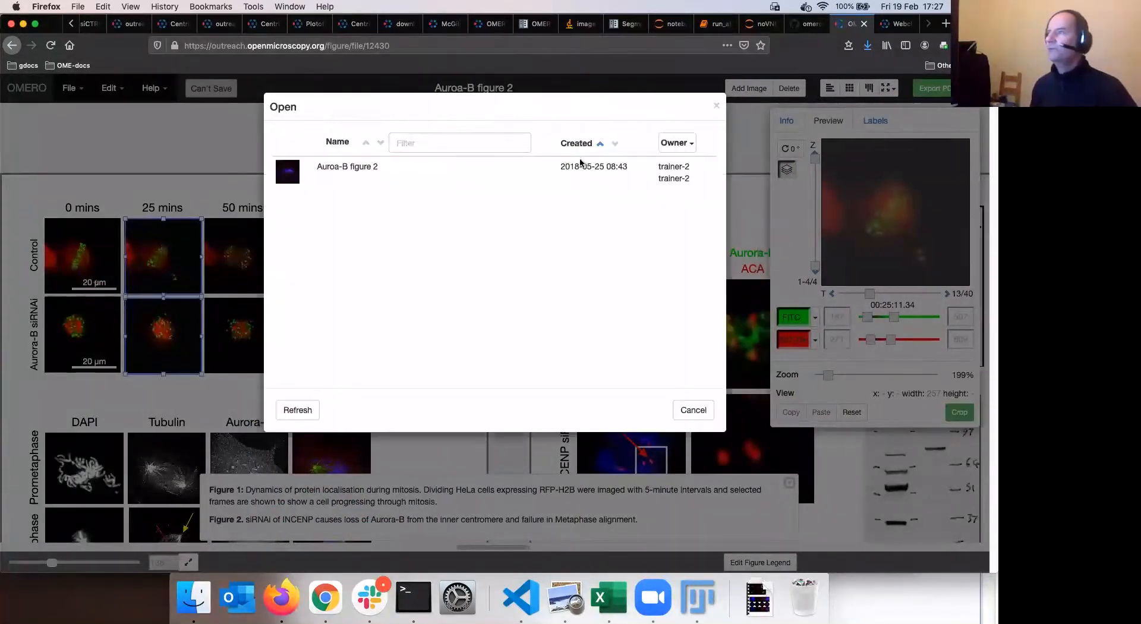
# Filter the saved figures by the owner trainer-1 and open the McGill-Friday figure.
pyautogui.click(692, 148)
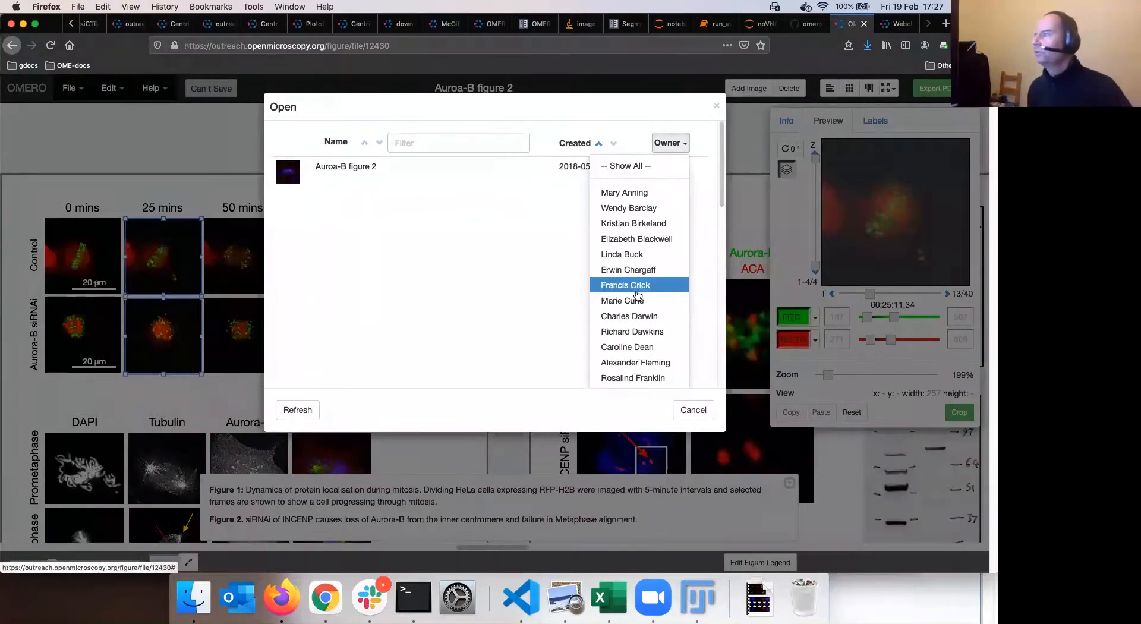
pyautogui.scroll(-5, 636, 296)
pyautogui.scroll(-5, 636, 295)
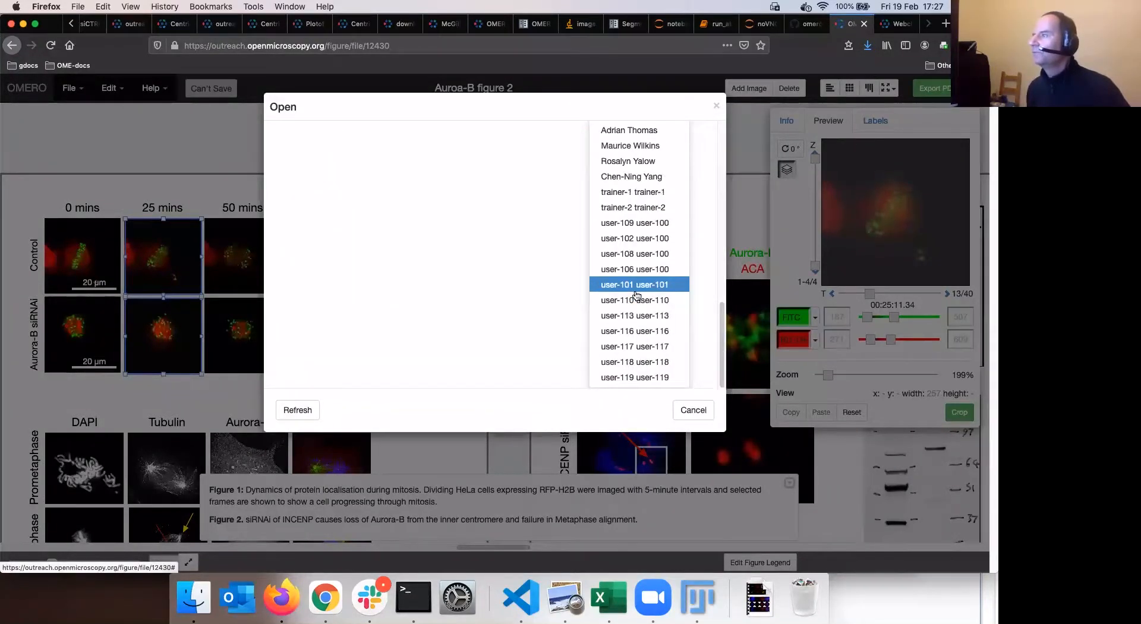
pyautogui.scroll(5, 636, 296)
pyautogui.scroll(-3, 640, 268)
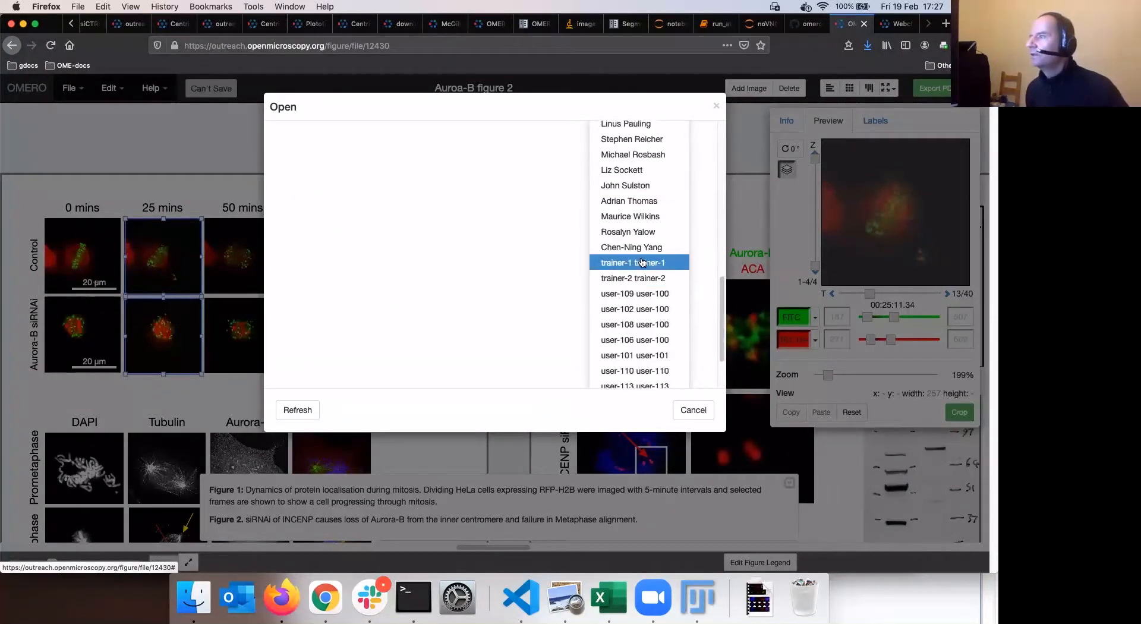
pyautogui.click(641, 262)
pyautogui.scroll(3, 361, 208)
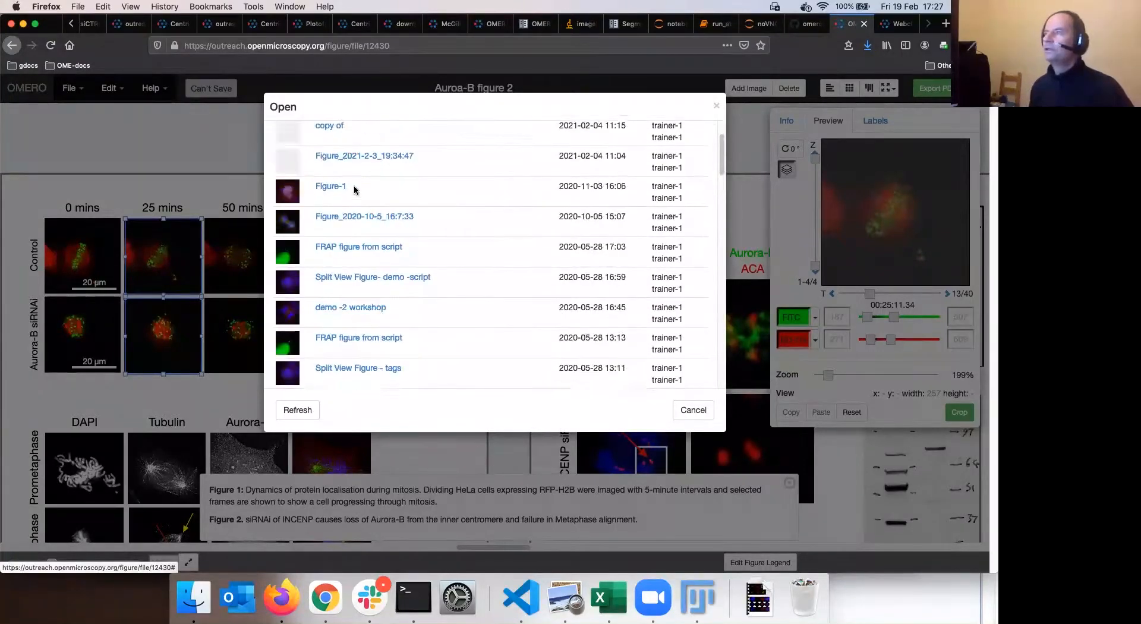
pyautogui.click(346, 164)
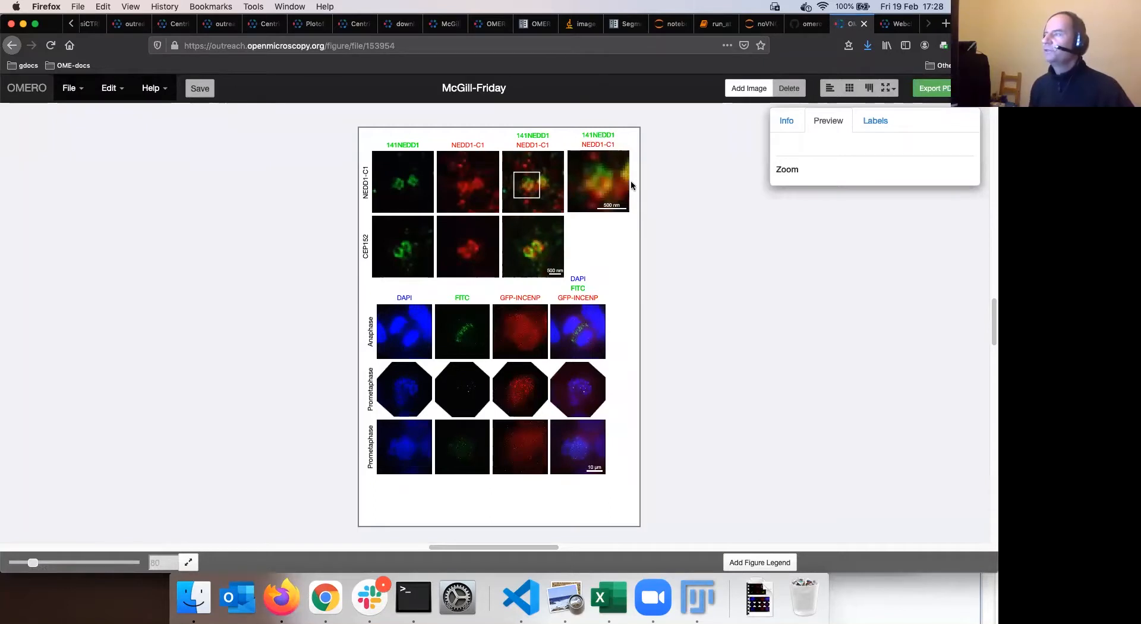
# Open the green CEP152 panel for ROI editing and load its ROIs from OMERO.
pyautogui.click(400, 250)
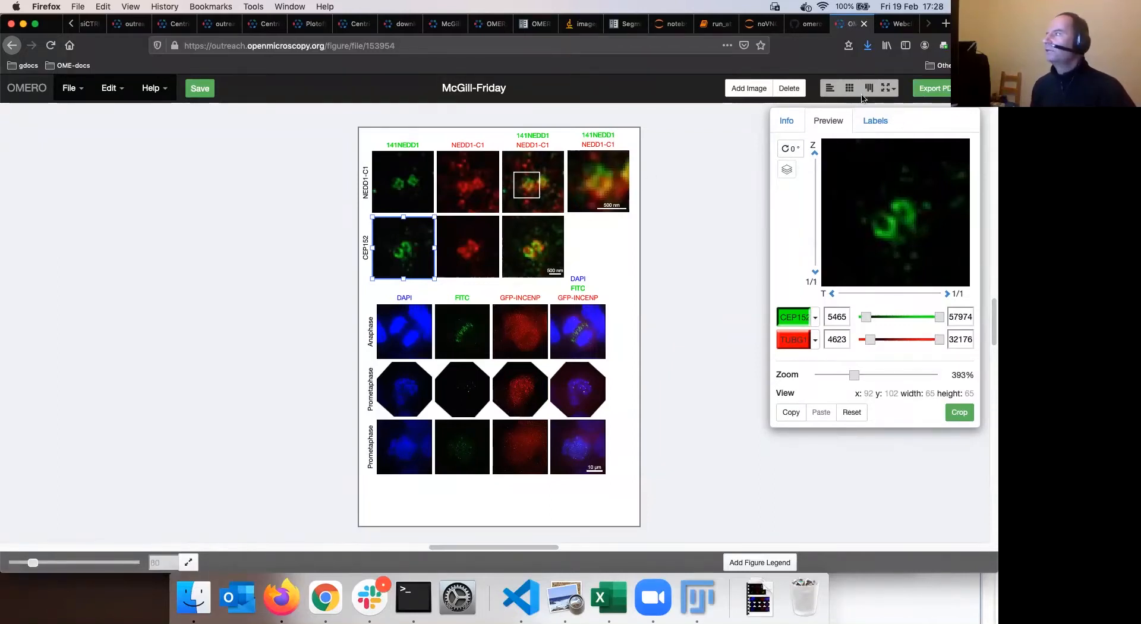
pyautogui.click(874, 122)
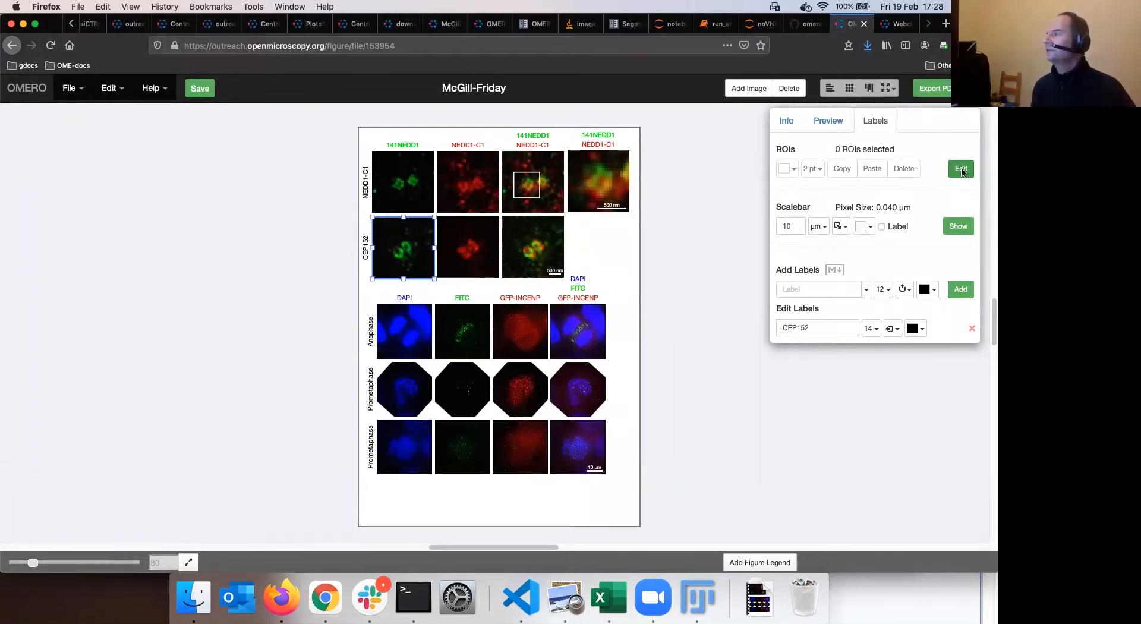
pyautogui.click(961, 169)
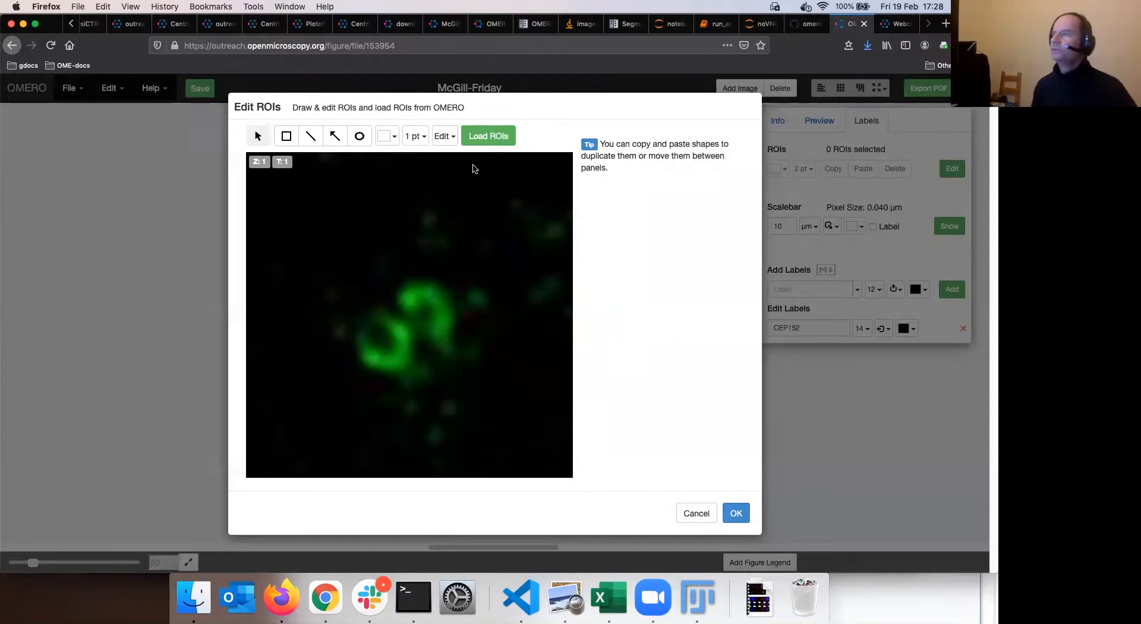
pyautogui.click(488, 138)
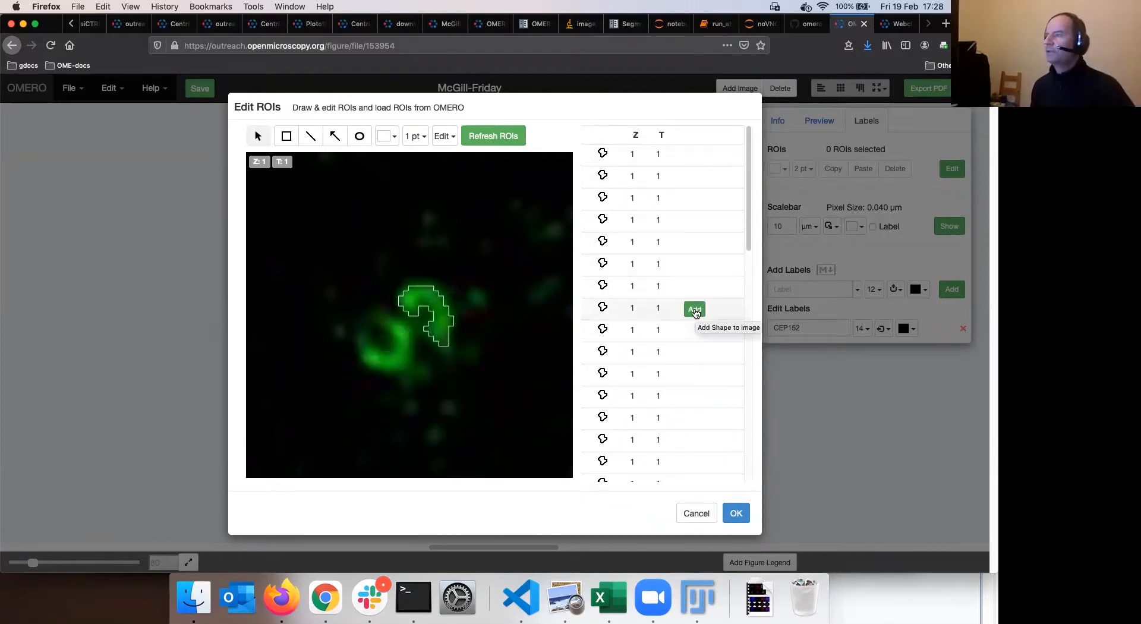
# Add the two inner centriole outlines and the large outline enclosing both to the CEP152 panel, and apply them.
pyautogui.click(694, 309)
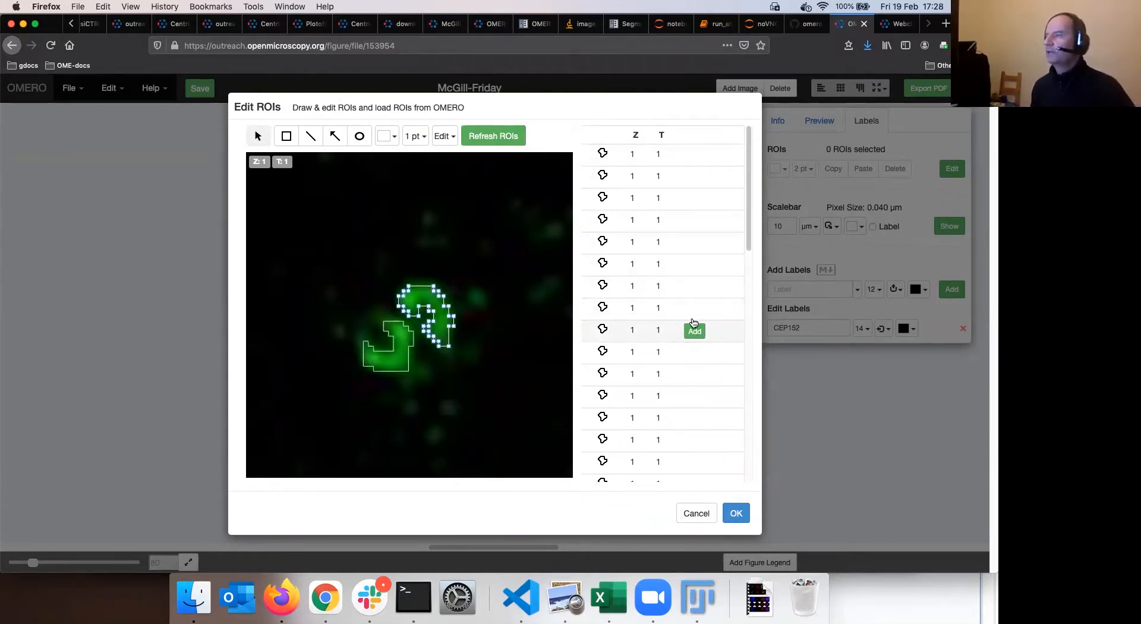
pyautogui.click(695, 329)
pyautogui.scroll(-1, 695, 333)
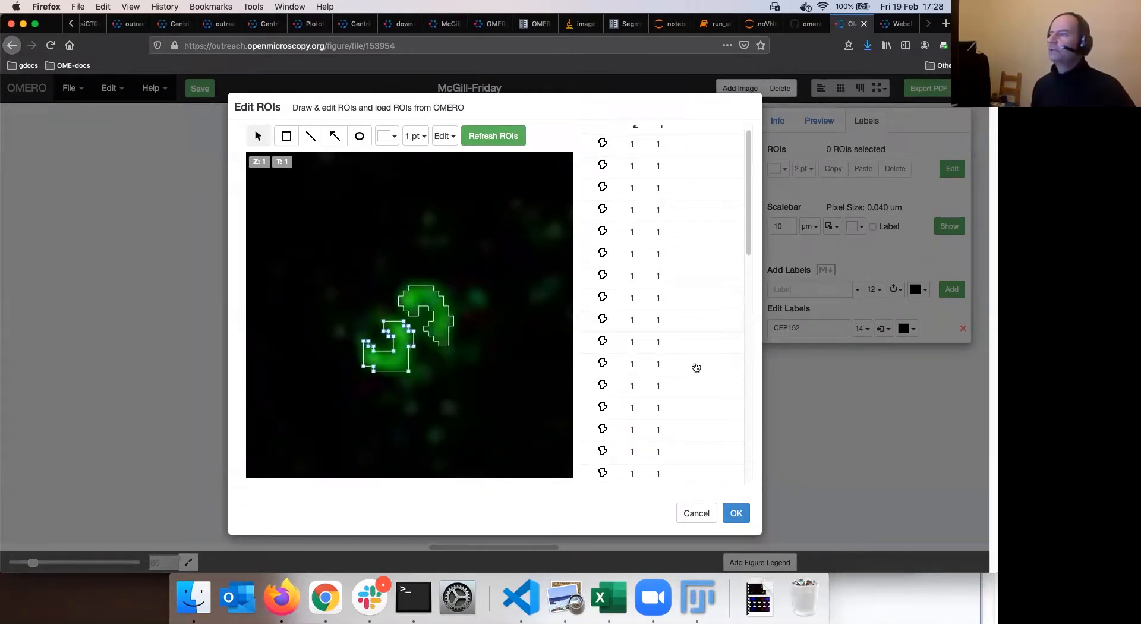
pyautogui.scroll(-5, 696, 366)
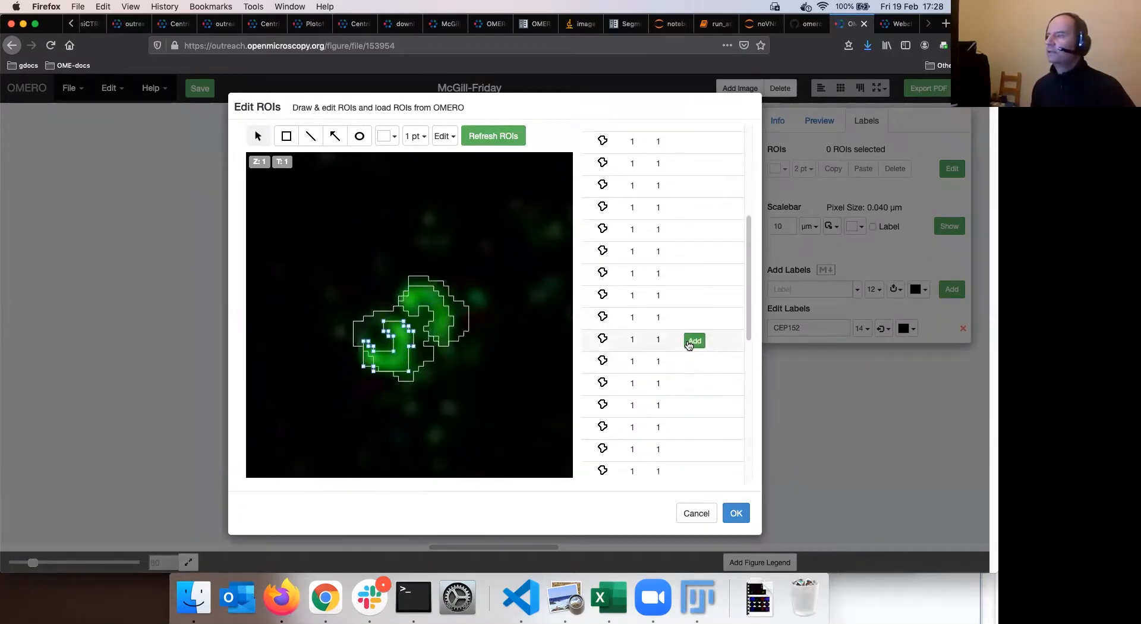
pyautogui.scroll(-3, 688, 381)
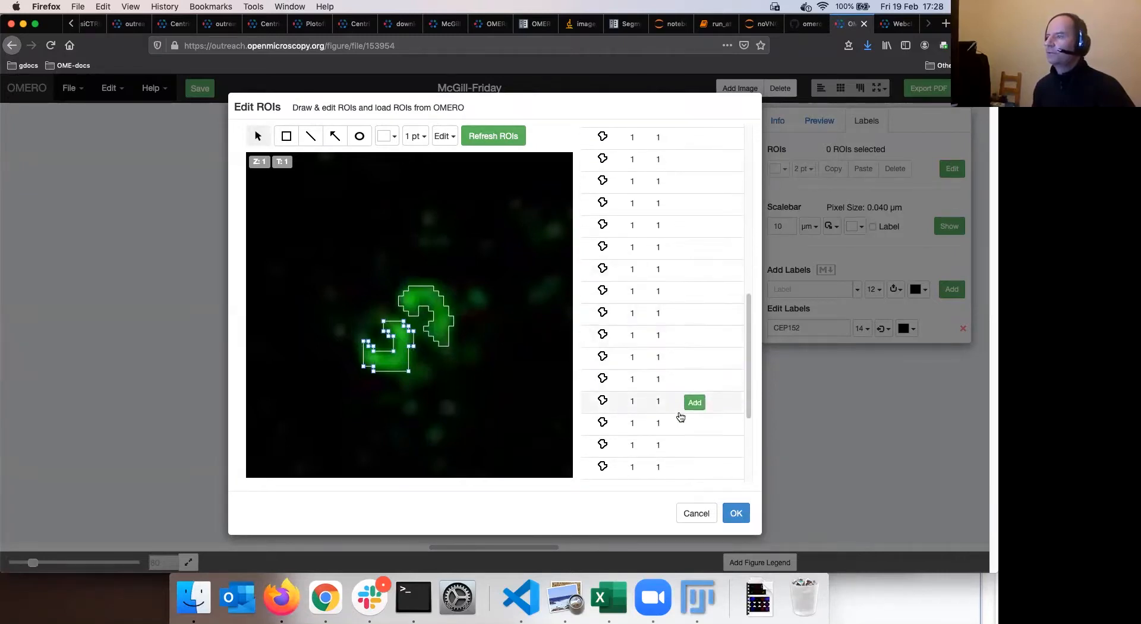
pyautogui.scroll(-3, 683, 434)
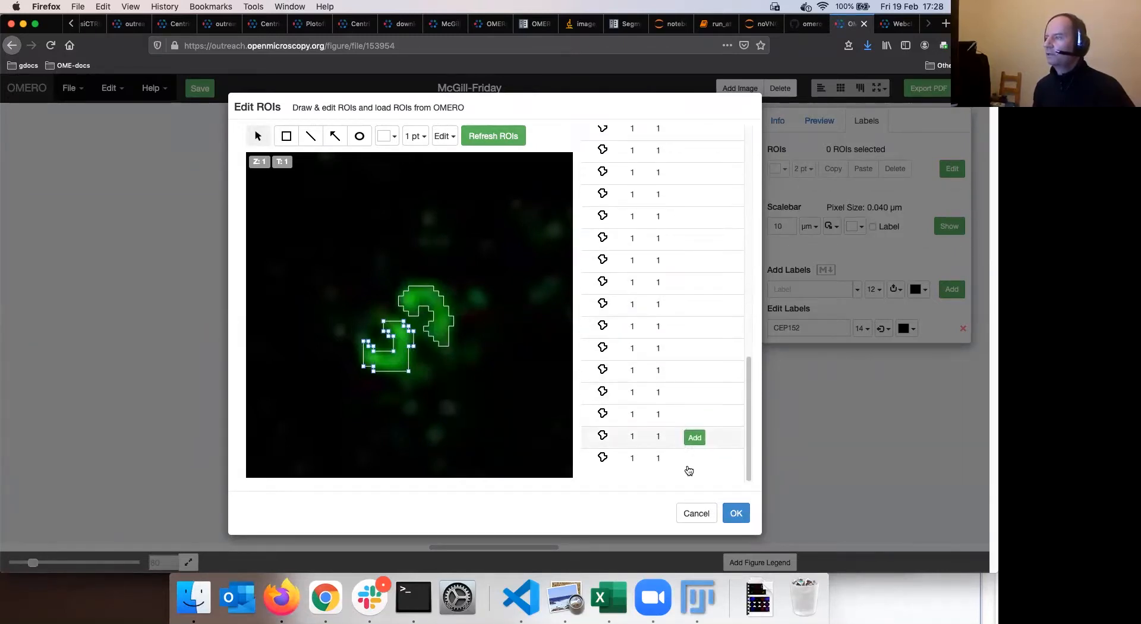
pyautogui.click(694, 460)
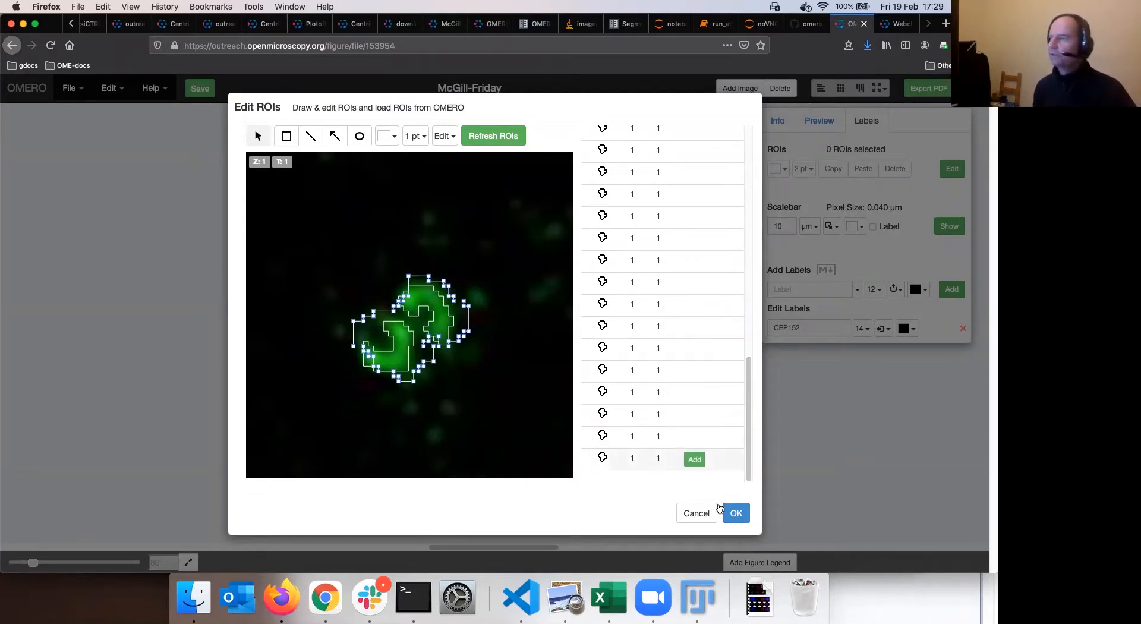
pyautogui.click(736, 515)
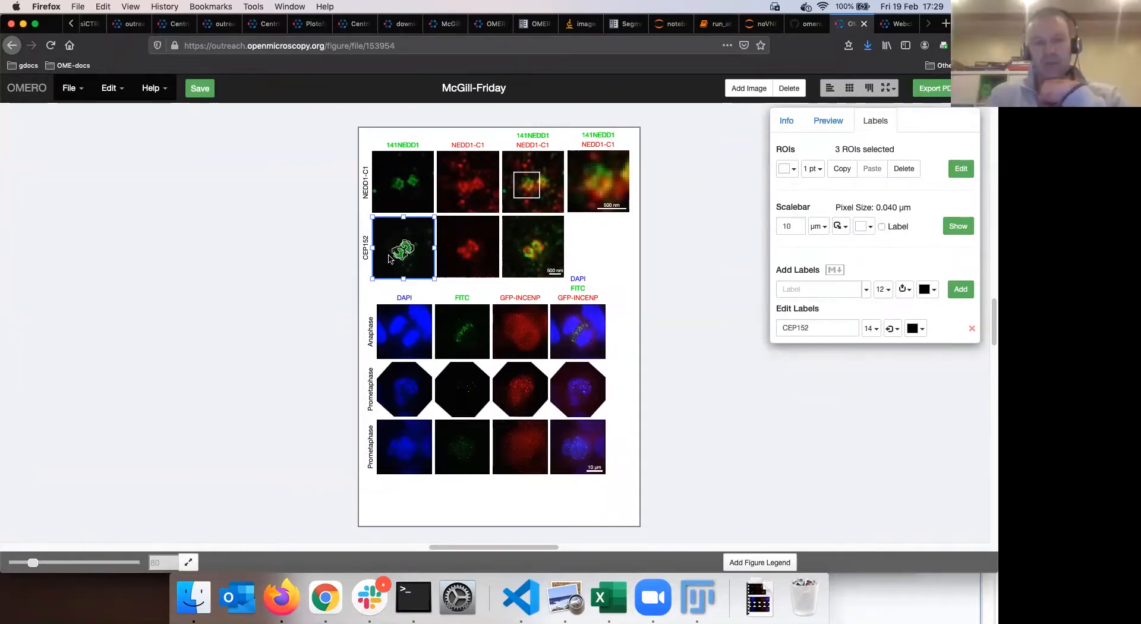
# Draw a yellow 7 pt arrow on the green CEP152 panel pointing at the upper-right edge of the outlined structure.
pyautogui.click(960, 171)
pyautogui.click(335, 137)
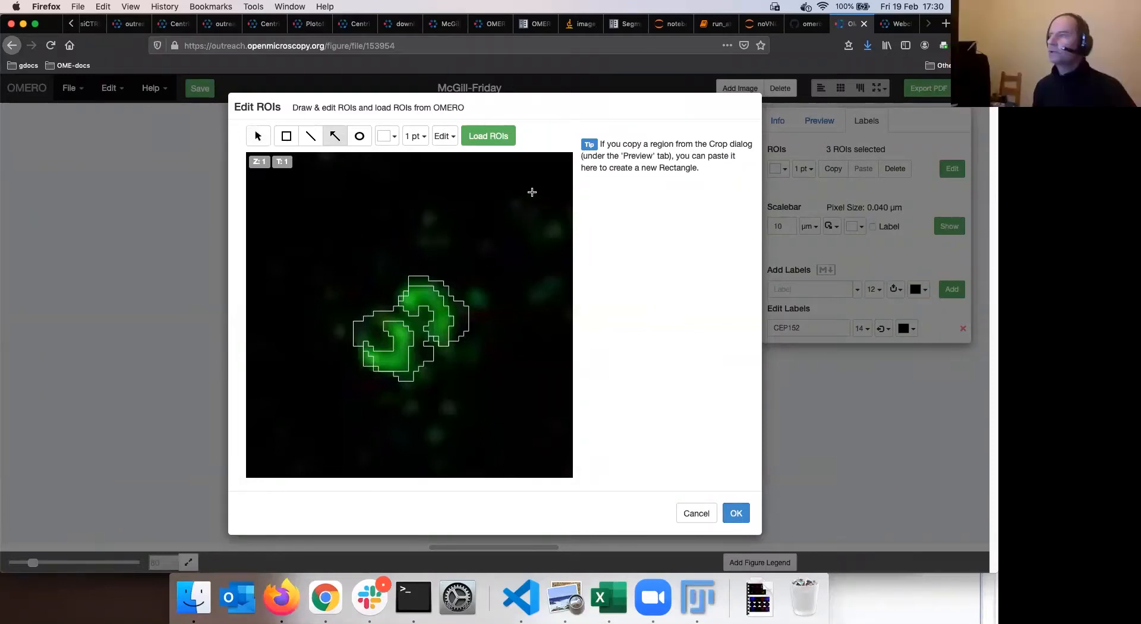
pyautogui.moveTo(524, 196); pyautogui.dragTo(457, 288)
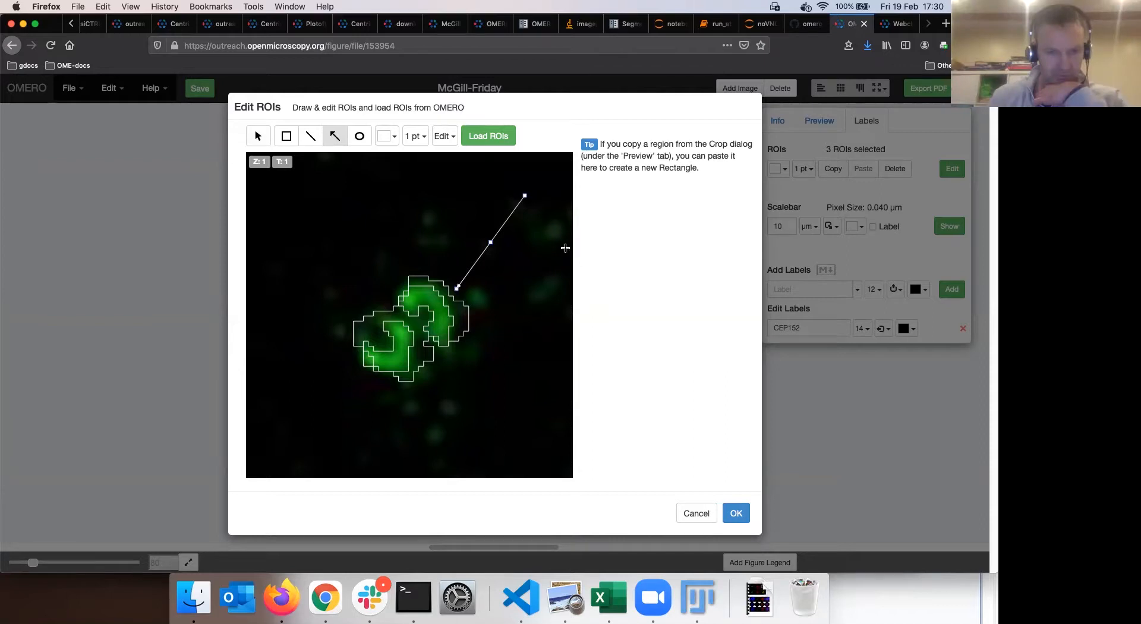
pyautogui.click(392, 139)
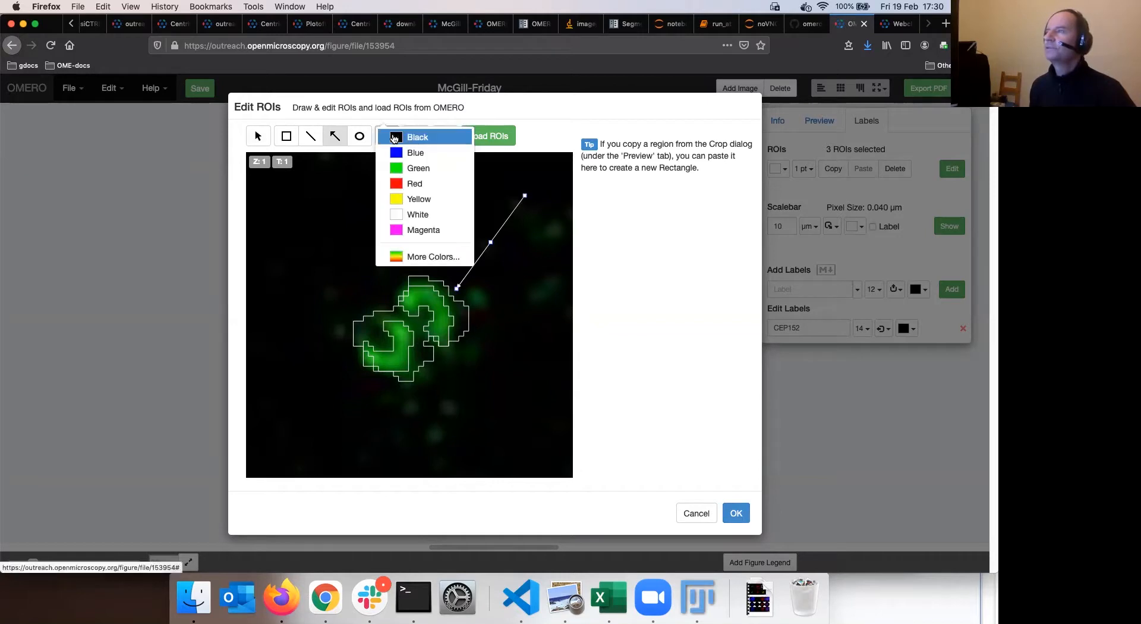
pyautogui.click(410, 199)
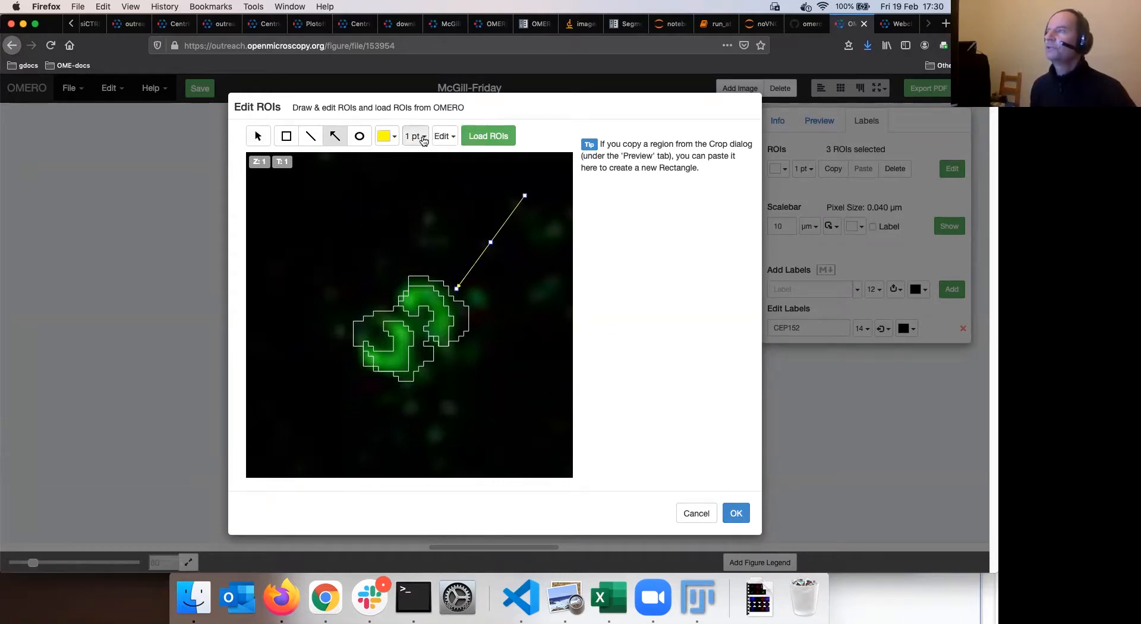
pyautogui.click(423, 142)
pyautogui.click(423, 236)
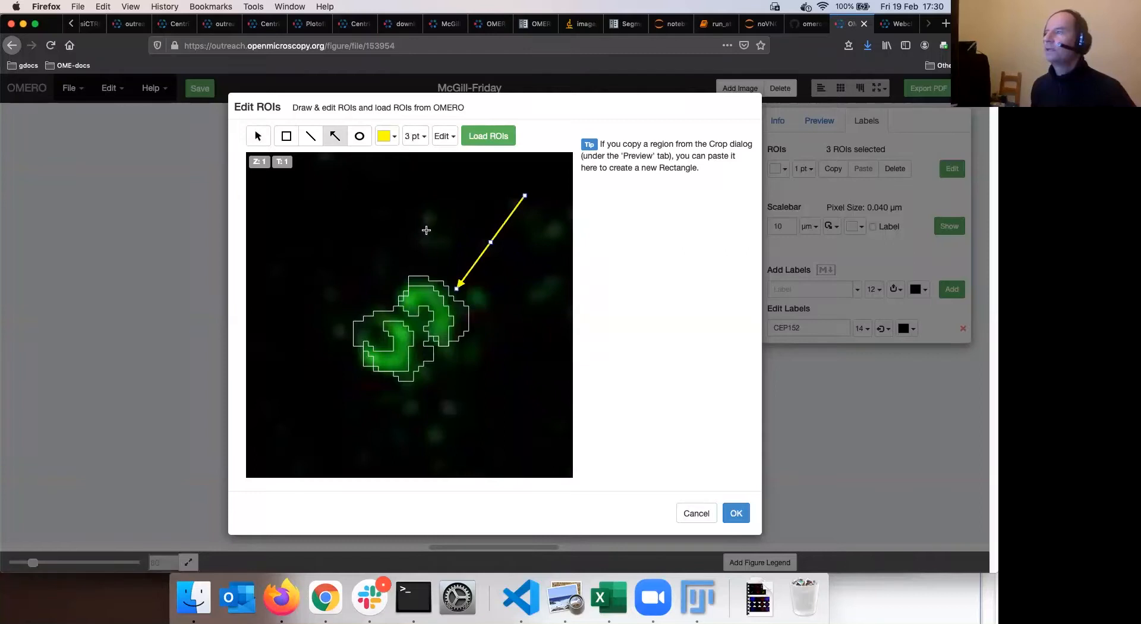
pyautogui.click(417, 138)
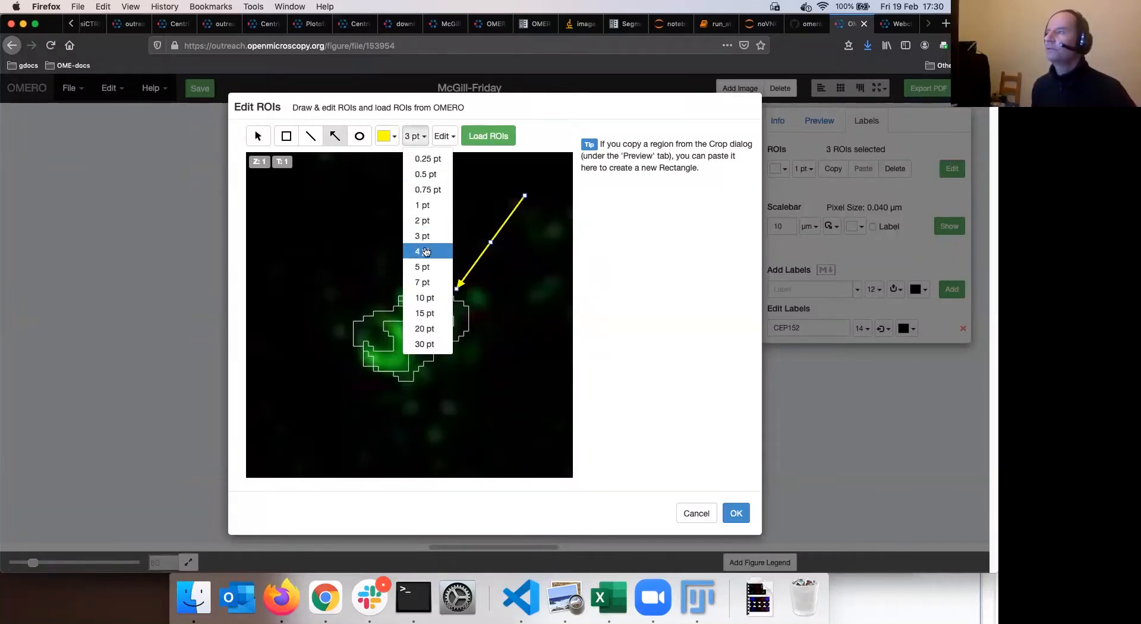
pyautogui.click(424, 283)
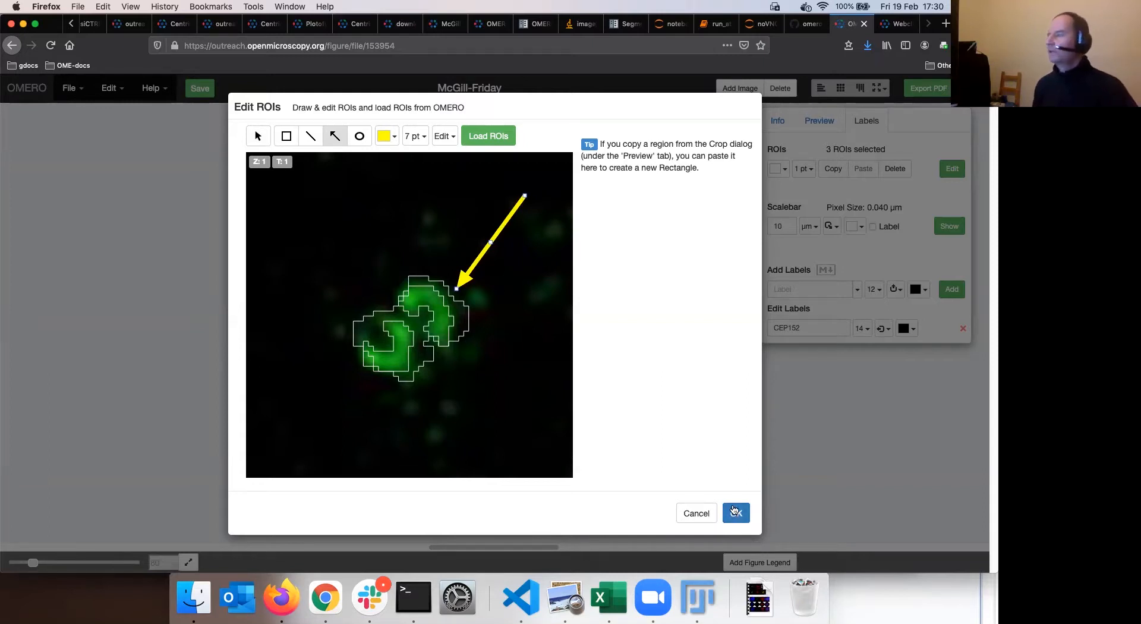
pyautogui.click(735, 514)
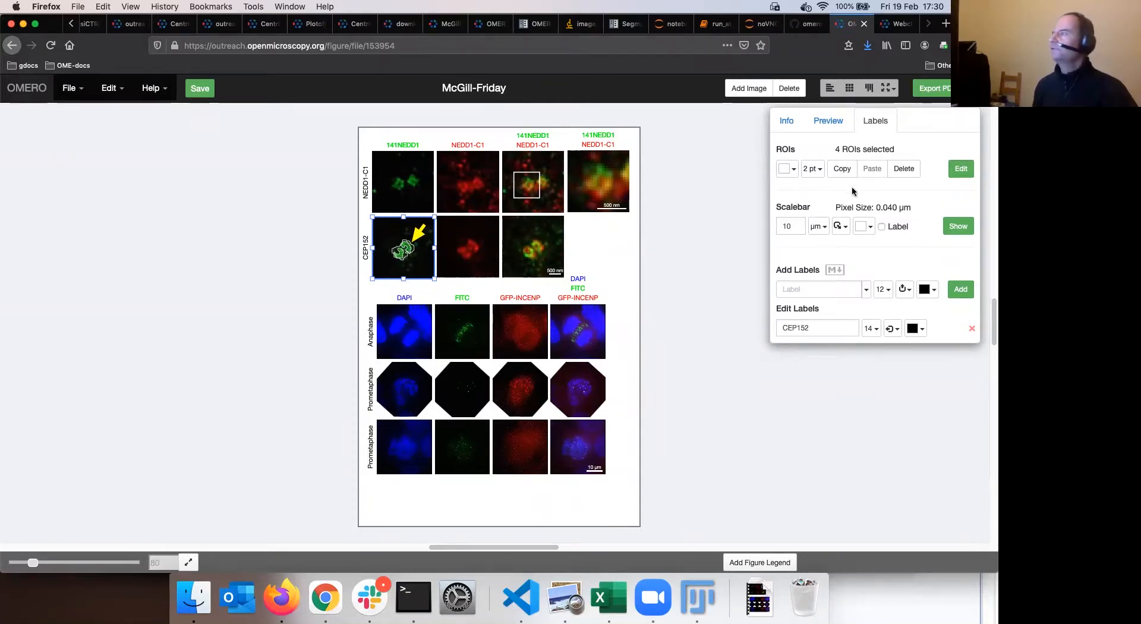
# Try line widths of 4 pt and 3 pt on all the ROIs of the green CEP152 panel.
pyautogui.click(819, 172)
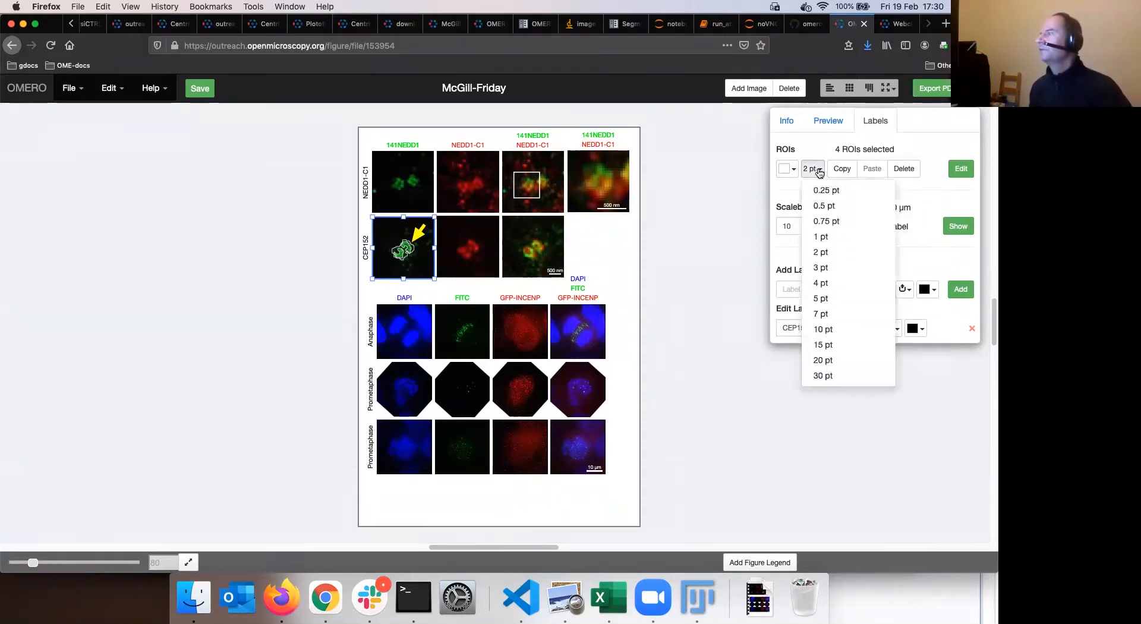
pyautogui.click(835, 284)
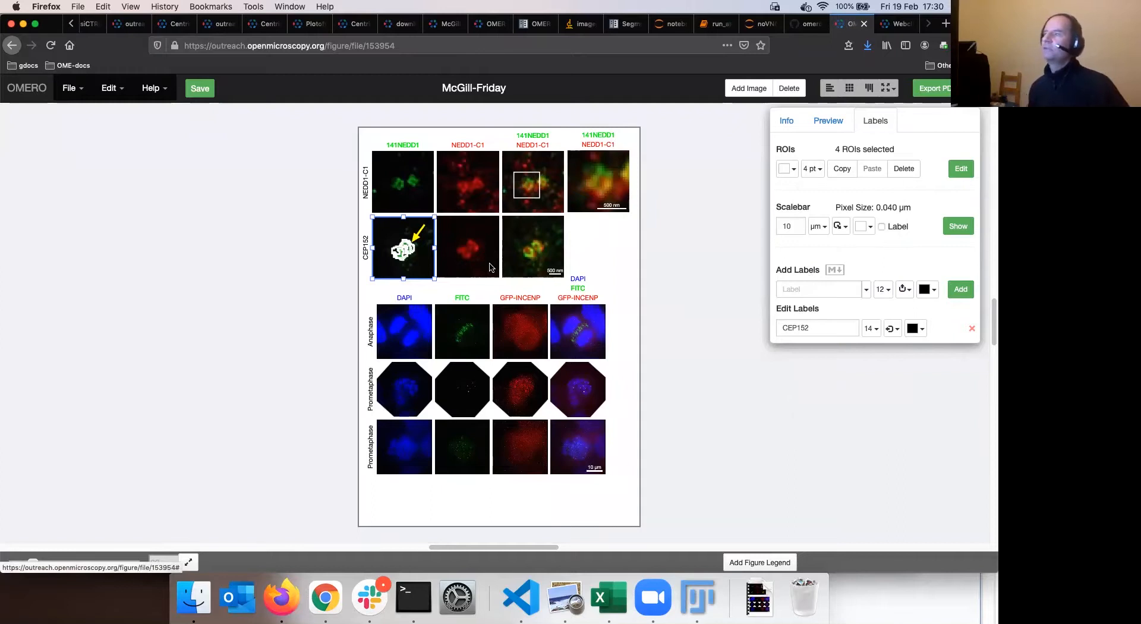
pyautogui.click(820, 173)
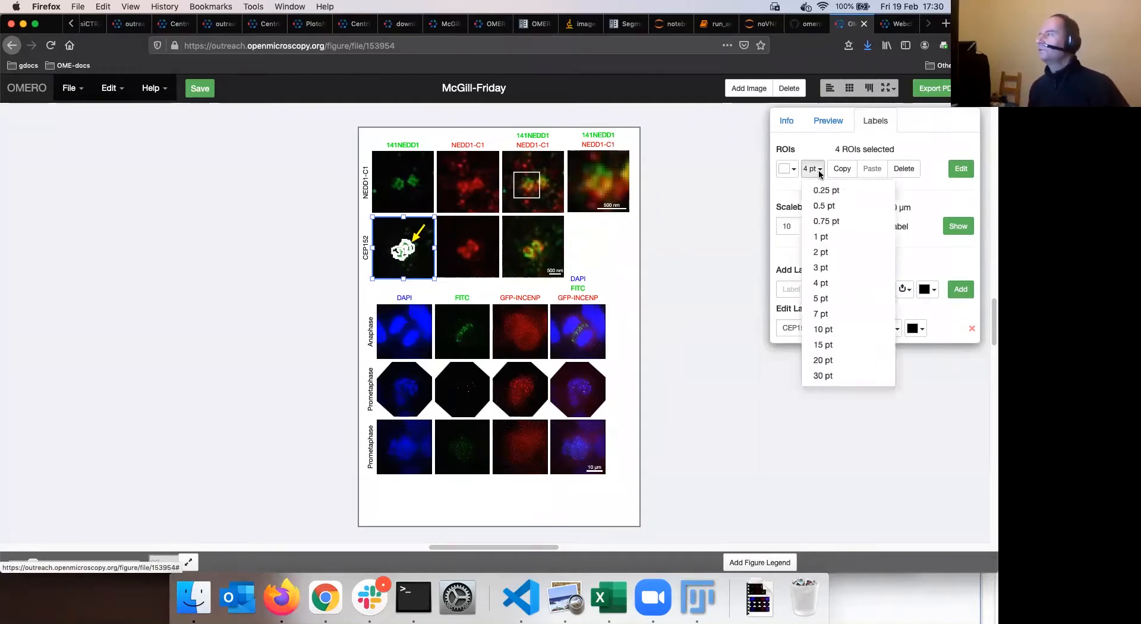
pyautogui.click(839, 266)
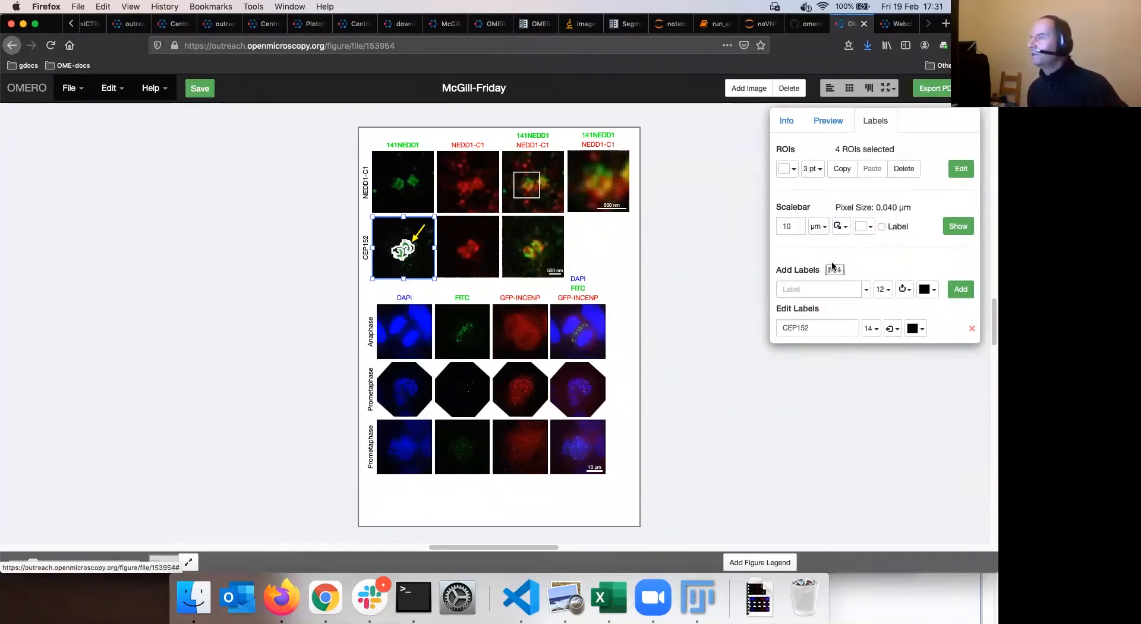
# Set all the ROIs on the green CEP152 panel to a 2 pt line width and magenta.
pyautogui.click(818, 171)
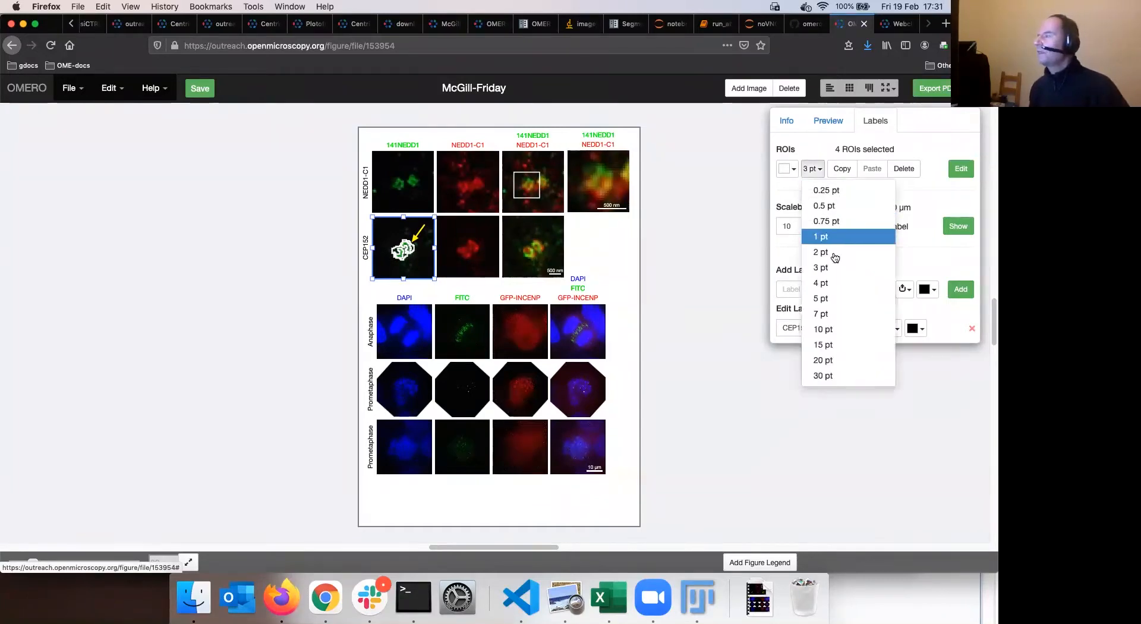
pyautogui.click(833, 253)
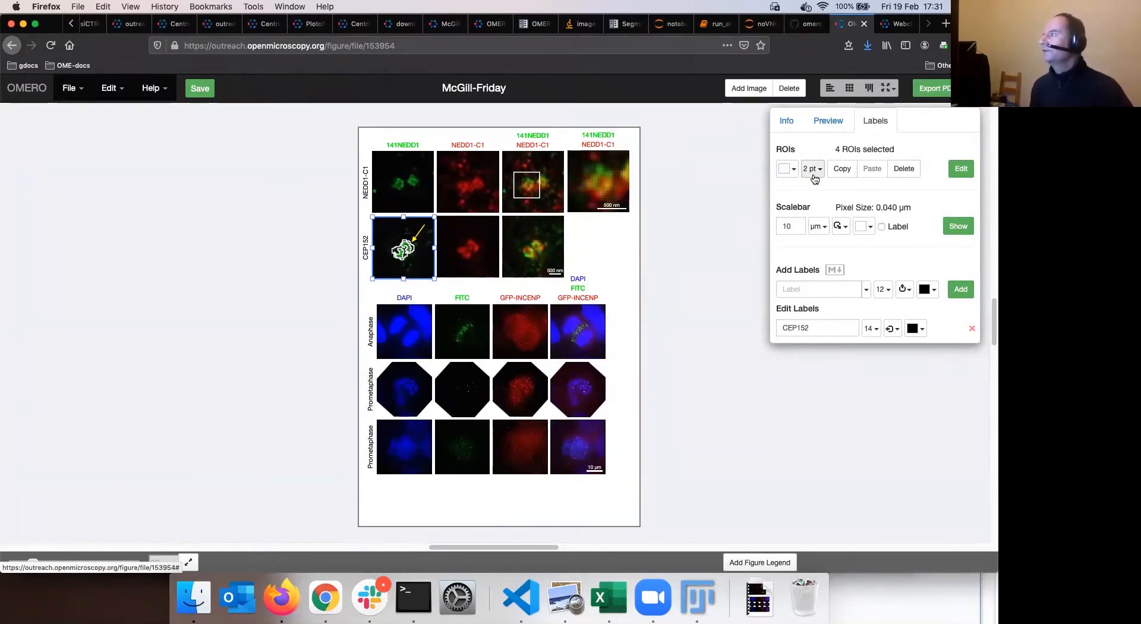
pyautogui.click(794, 170)
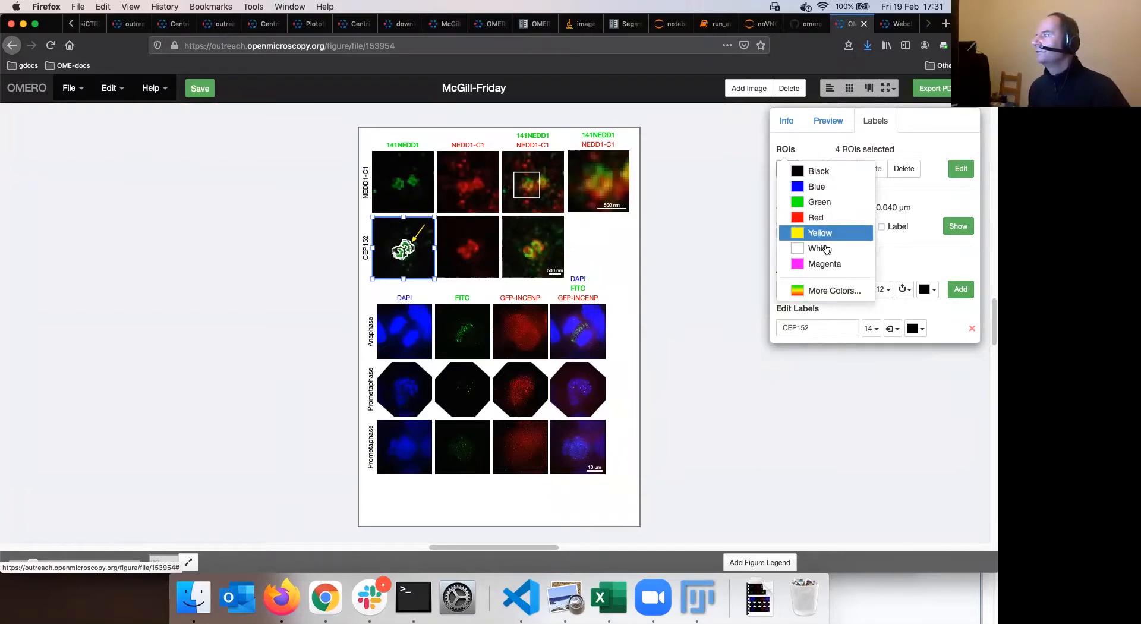
pyautogui.click(826, 264)
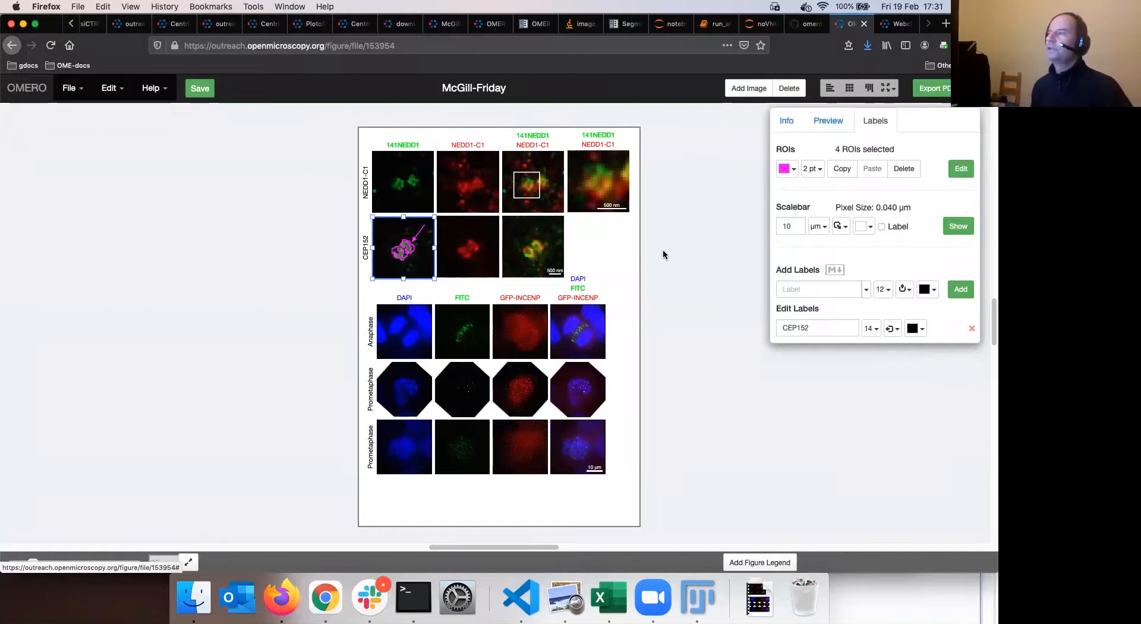
# Look over the shape-drawing tools in the ROI editor for the green CEP152 panel, and close it without changes.
pyautogui.click(962, 170)
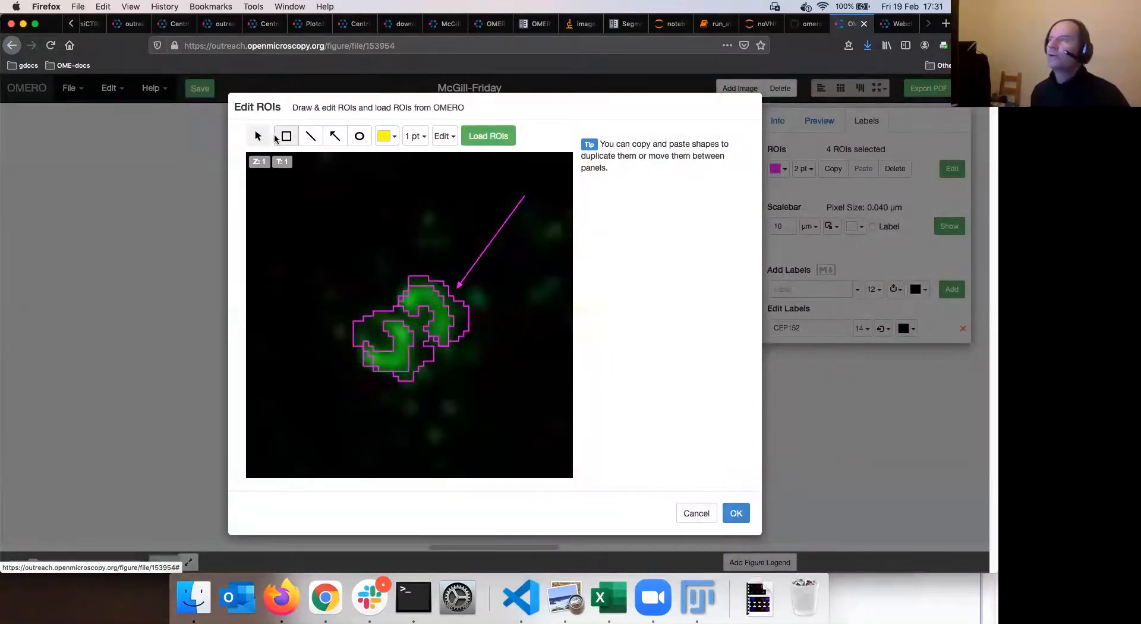
pyautogui.click(367, 140)
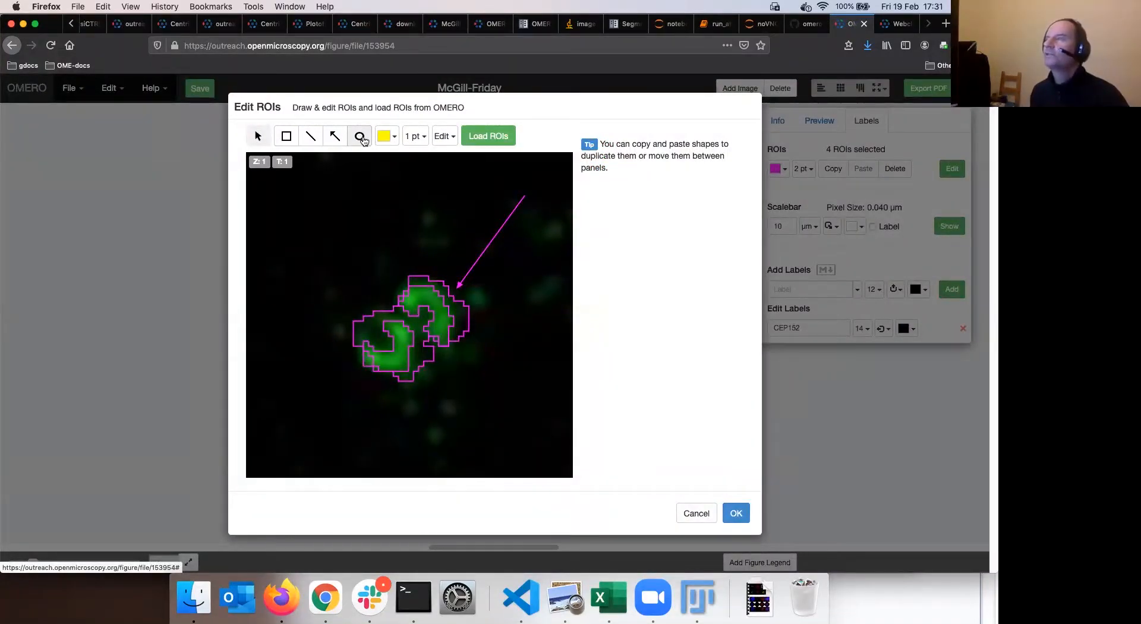
pyautogui.click(286, 136)
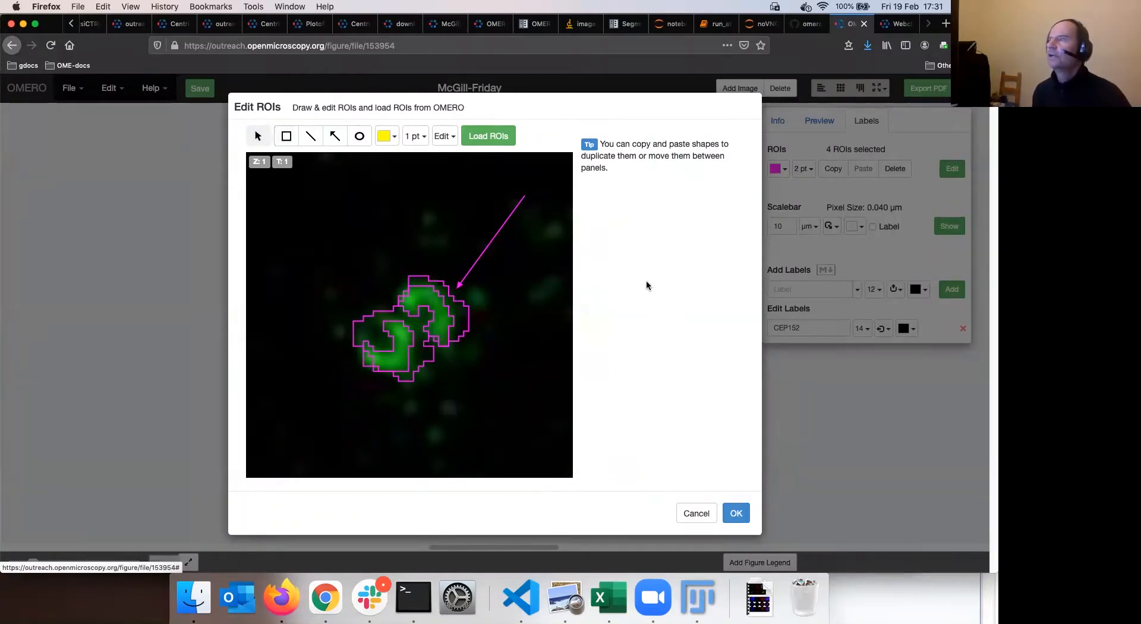
pyautogui.click(695, 514)
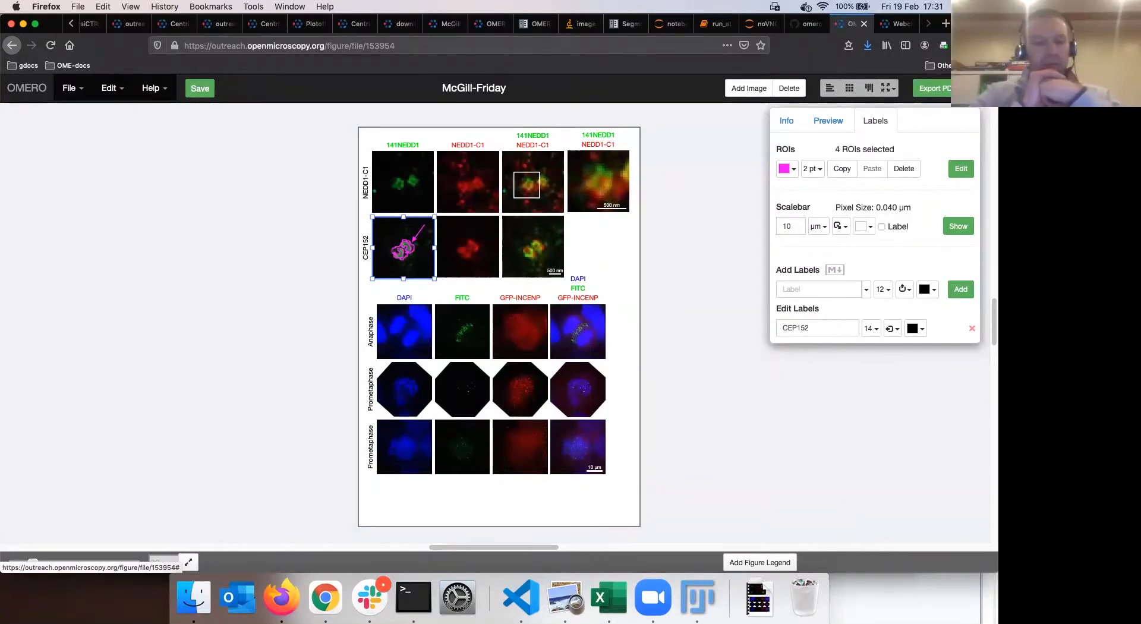
# Open the exported McGill-Friday.pdf in Preview, examine the first page's panels, and return to the figure in Firefox.
pyautogui.click(760, 598)
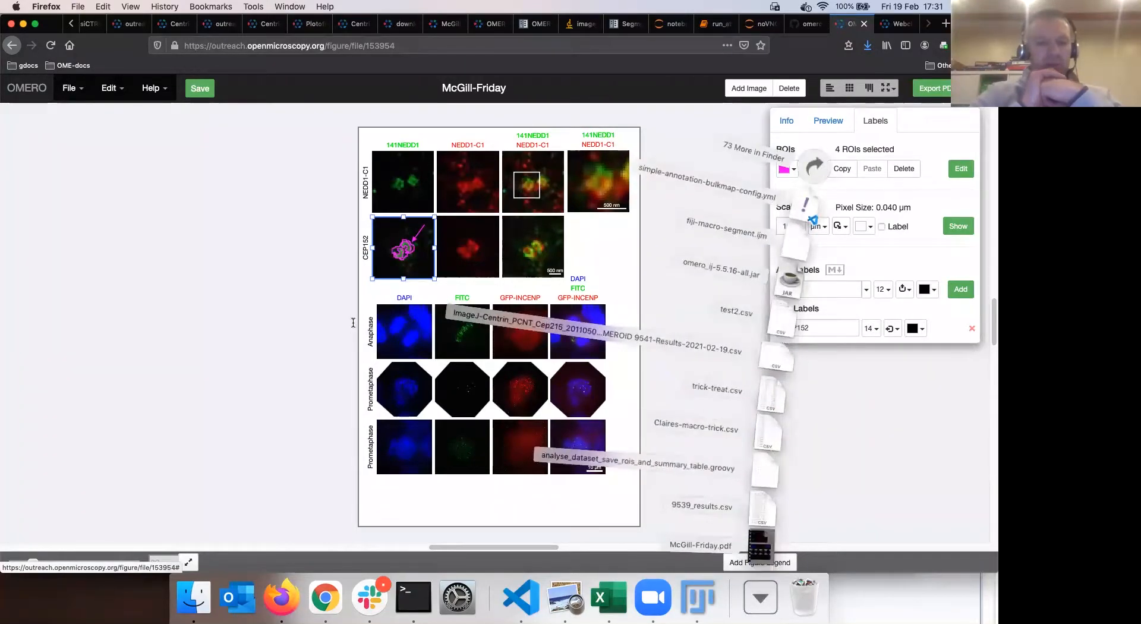
pyautogui.scroll(6, 353, 323)
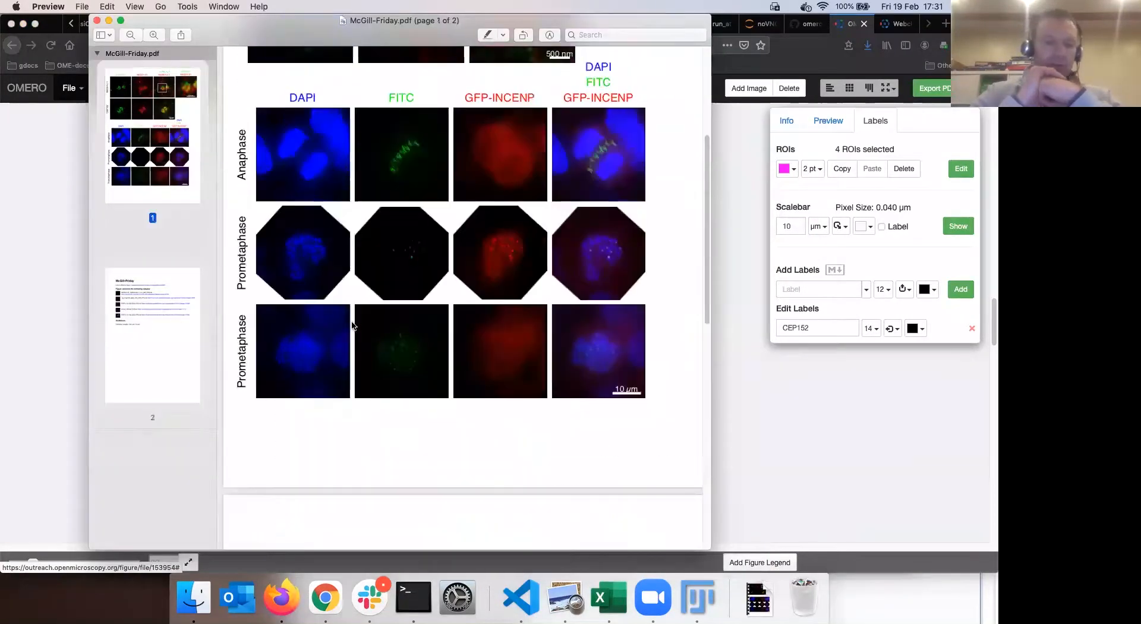
pyautogui.scroll(5, 351, 325)
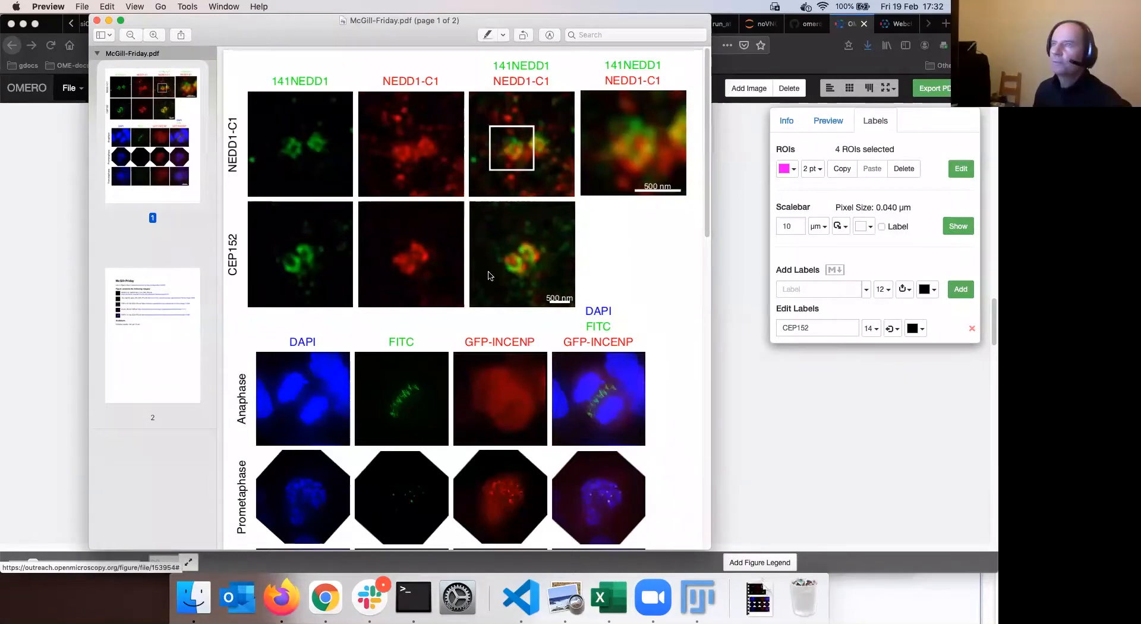
pyautogui.press('super+Tab')
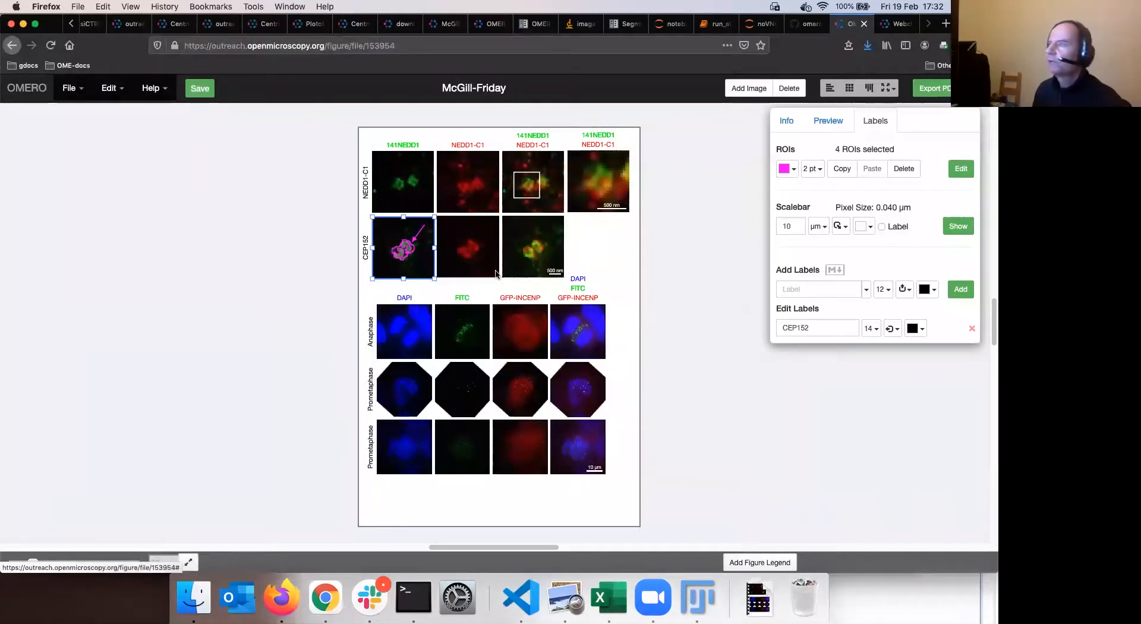
# Add a white 14 pt label "A" inside the top-left corner of all four Anaphase panels.
pyautogui.click(407, 333)
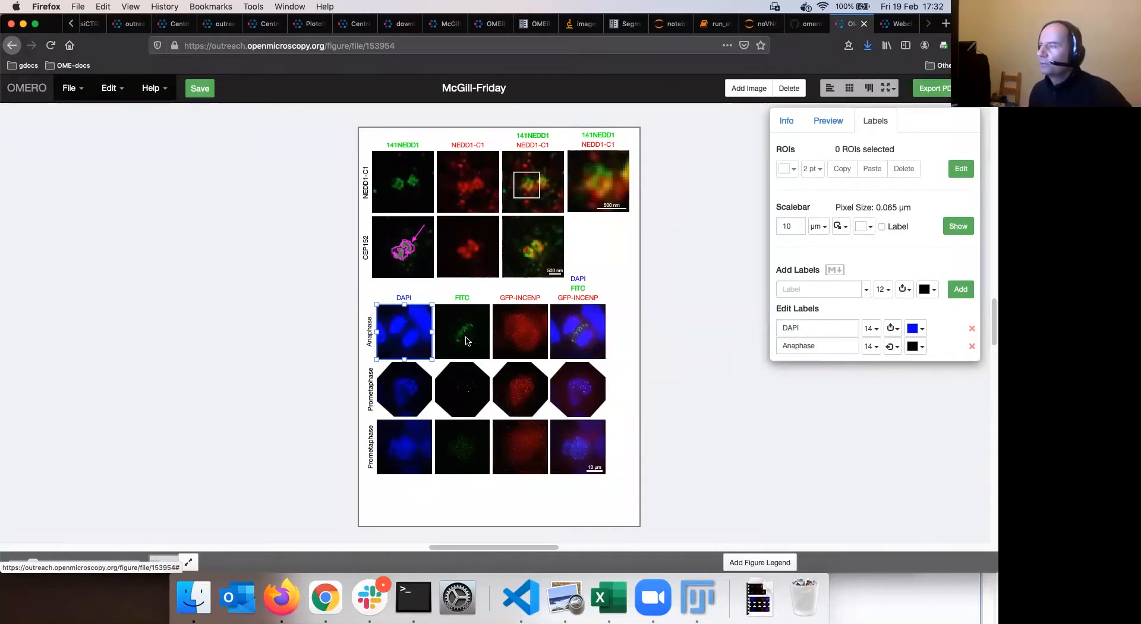
pyautogui.keyDown('shift'); pyautogui.click(468, 340); pyautogui.keyUp('shift')
pyautogui.keyDown('shift'); pyautogui.click(520, 341); pyautogui.keyUp('shift')
pyautogui.keyDown('shift'); pyautogui.click(590, 341); pyautogui.keyUp('shift')
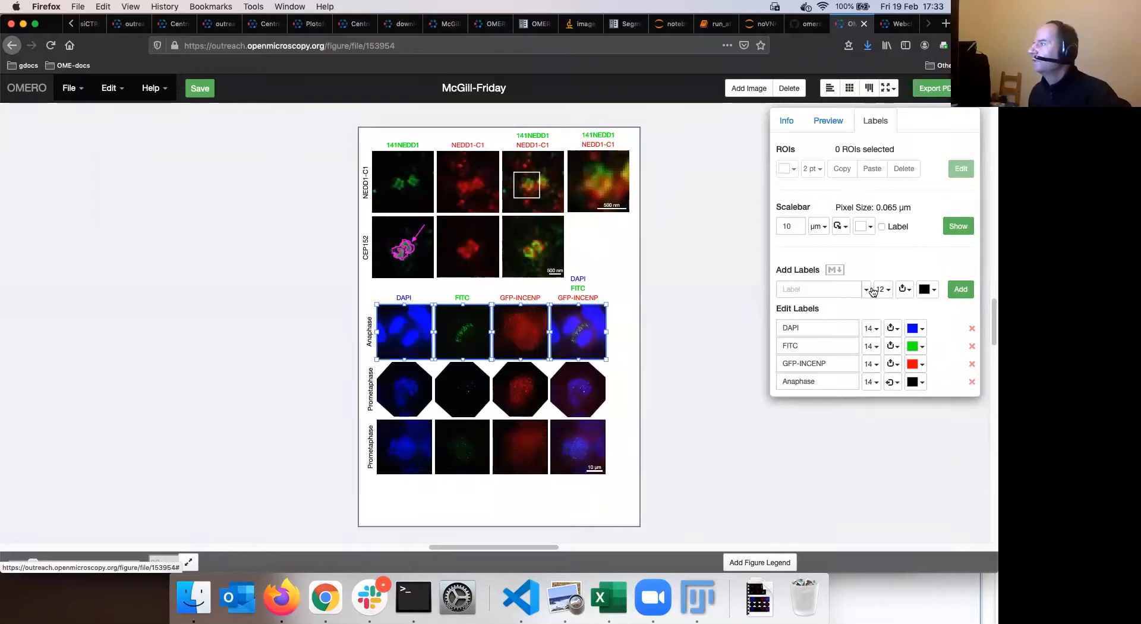
pyautogui.click(814, 289)
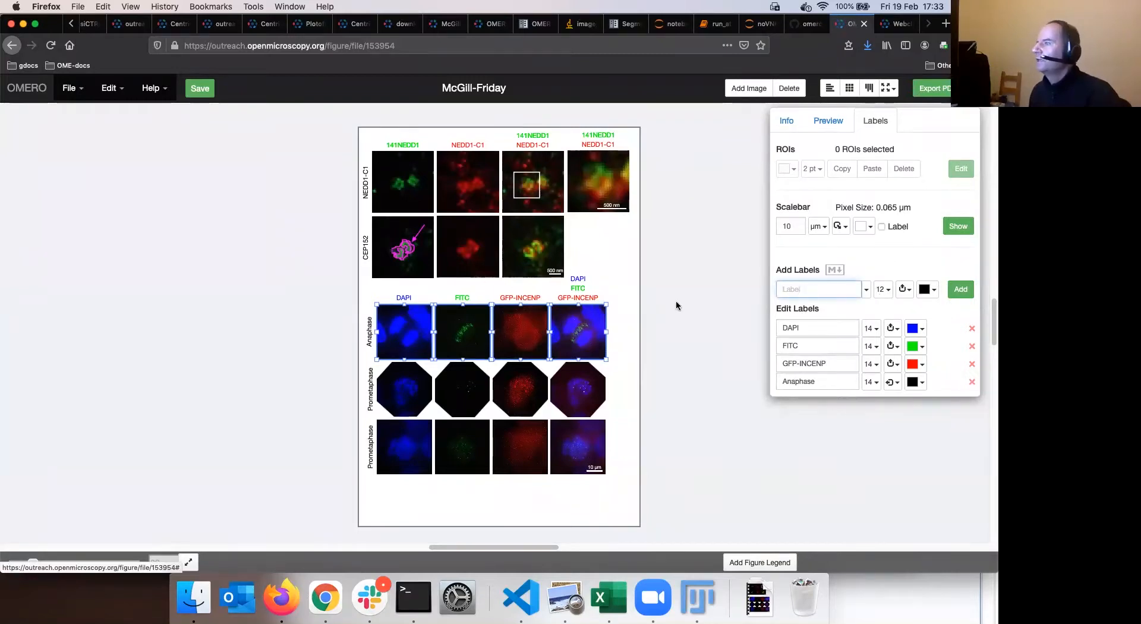
pyautogui.write('A')
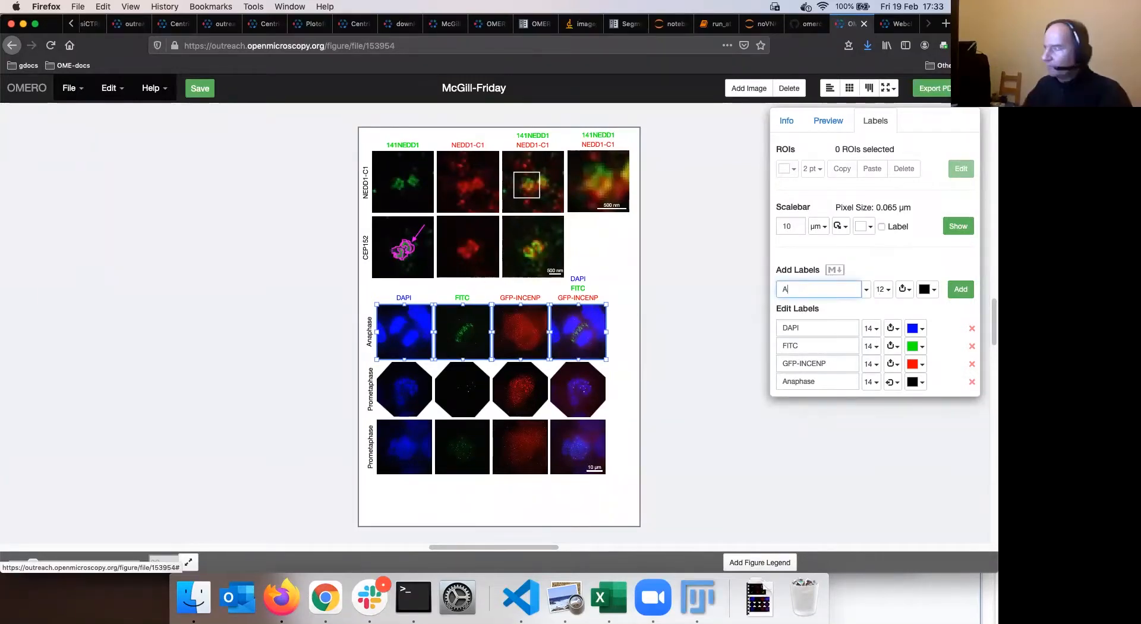
pyautogui.click(906, 291)
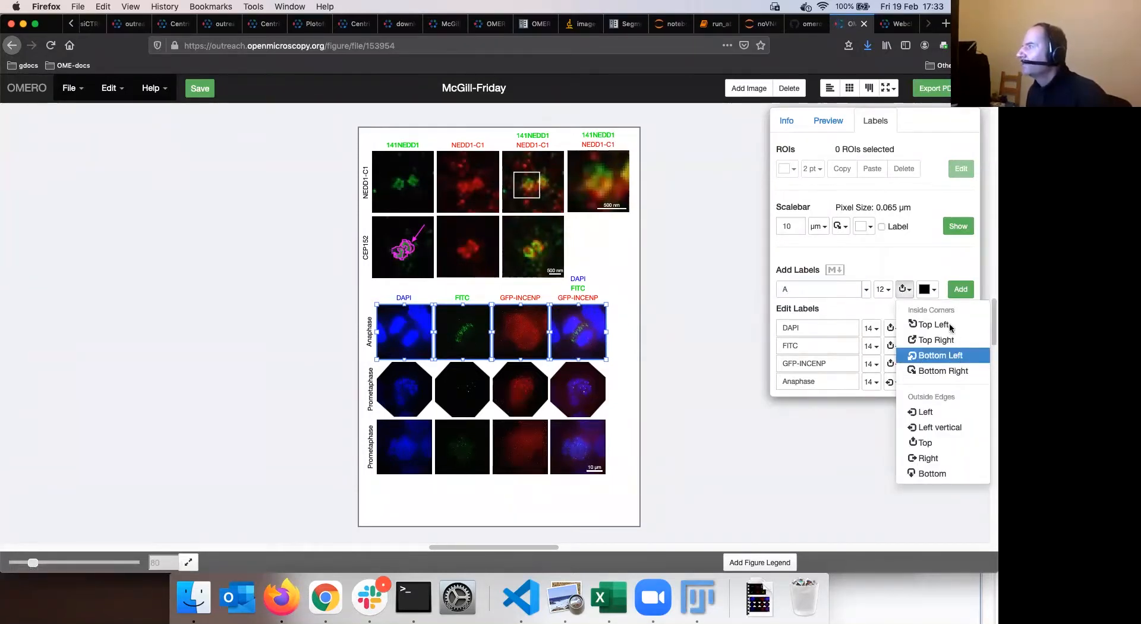
pyautogui.click(931, 291)
pyautogui.click(930, 292)
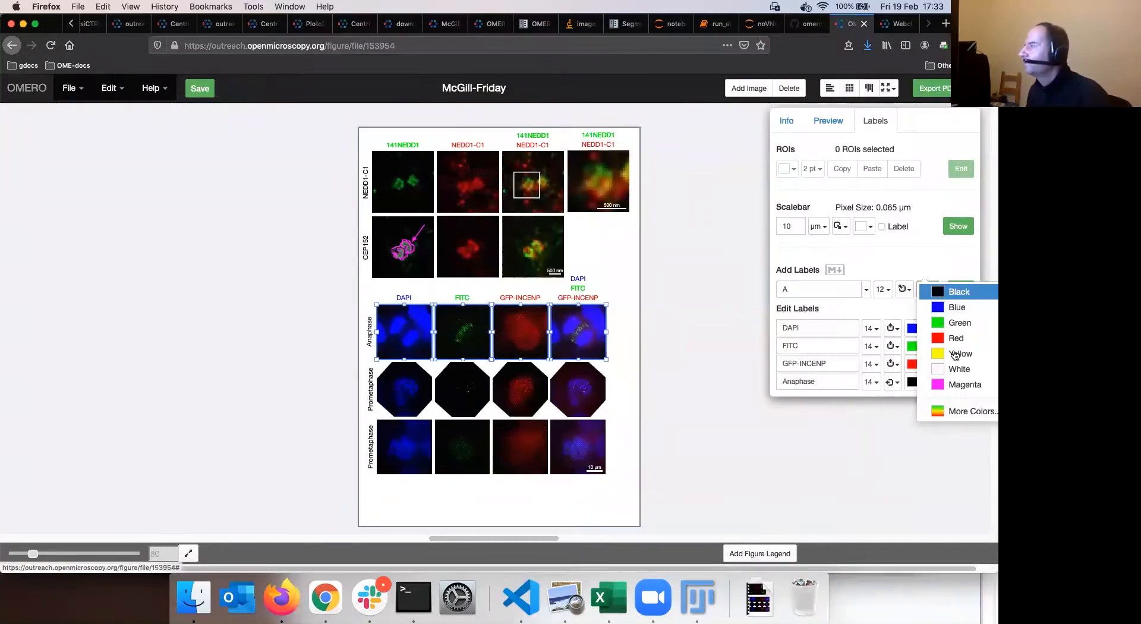
pyautogui.click(959, 370)
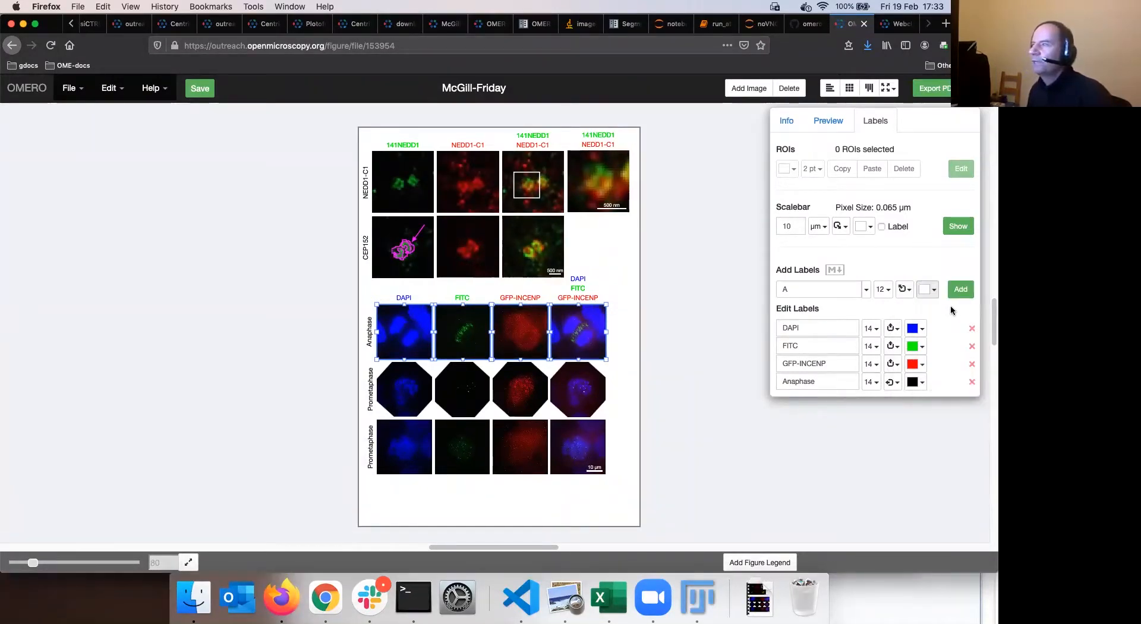
pyautogui.click(884, 289)
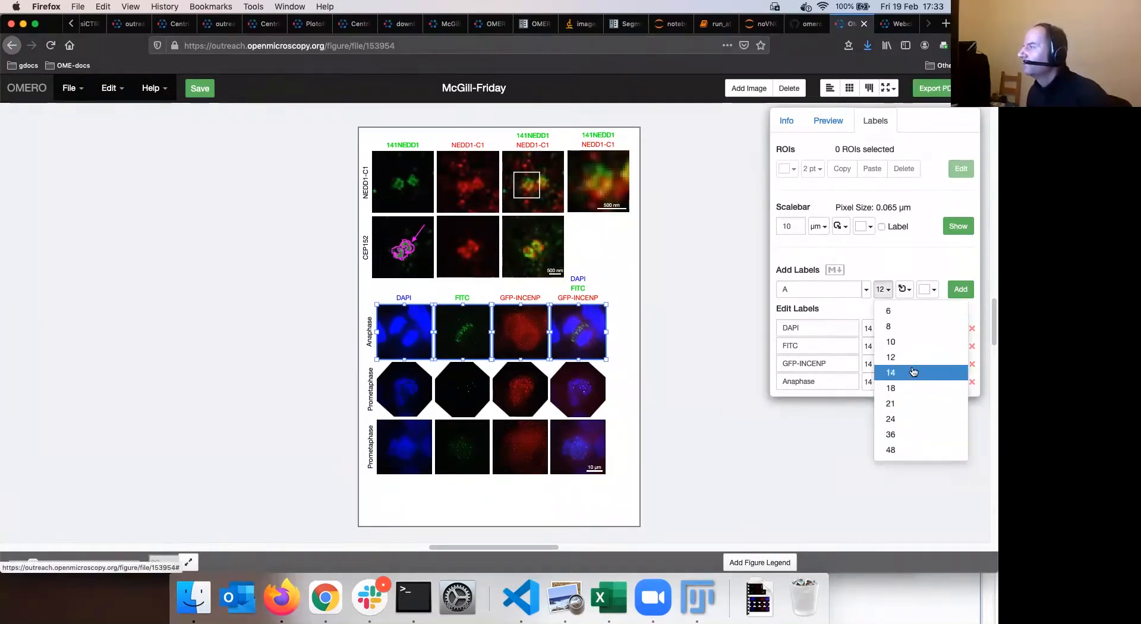
pyautogui.click(913, 372)
pyautogui.click(961, 290)
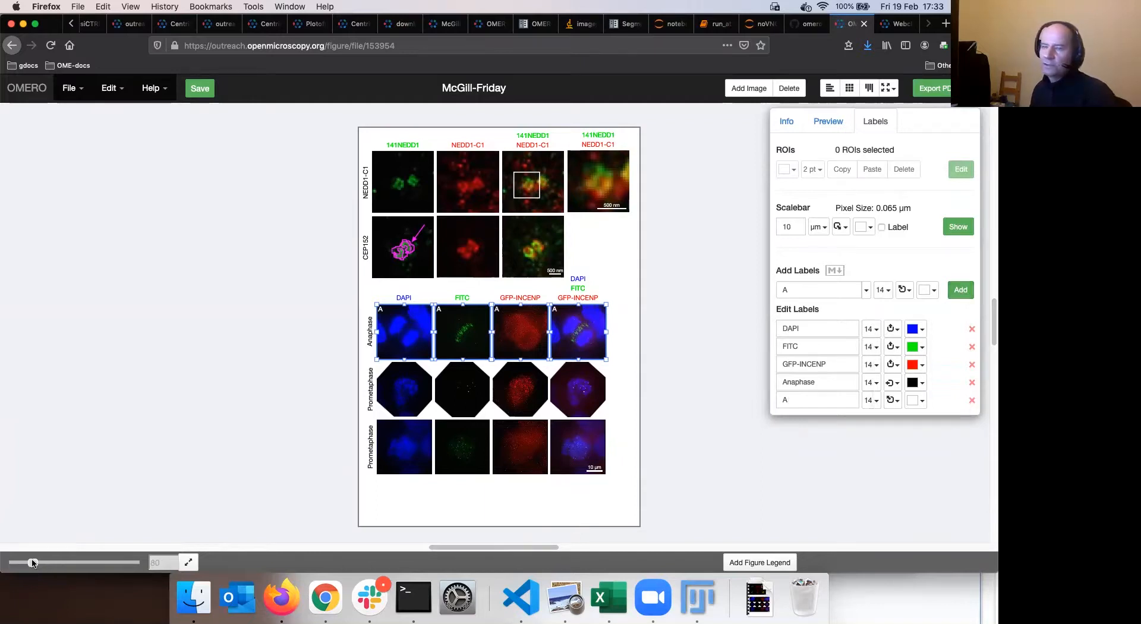
# Change the corner label of the Anaphase FITC panel to "B".
pyautogui.moveTo(33, 563); pyautogui.dragTo(71, 569)
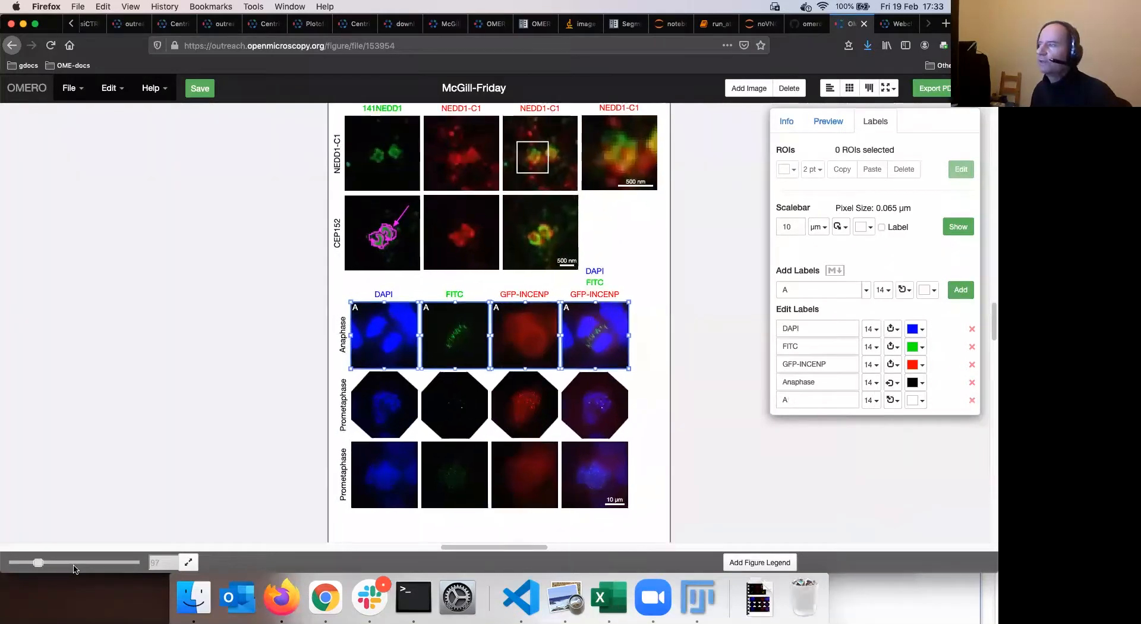
pyautogui.click(73, 569)
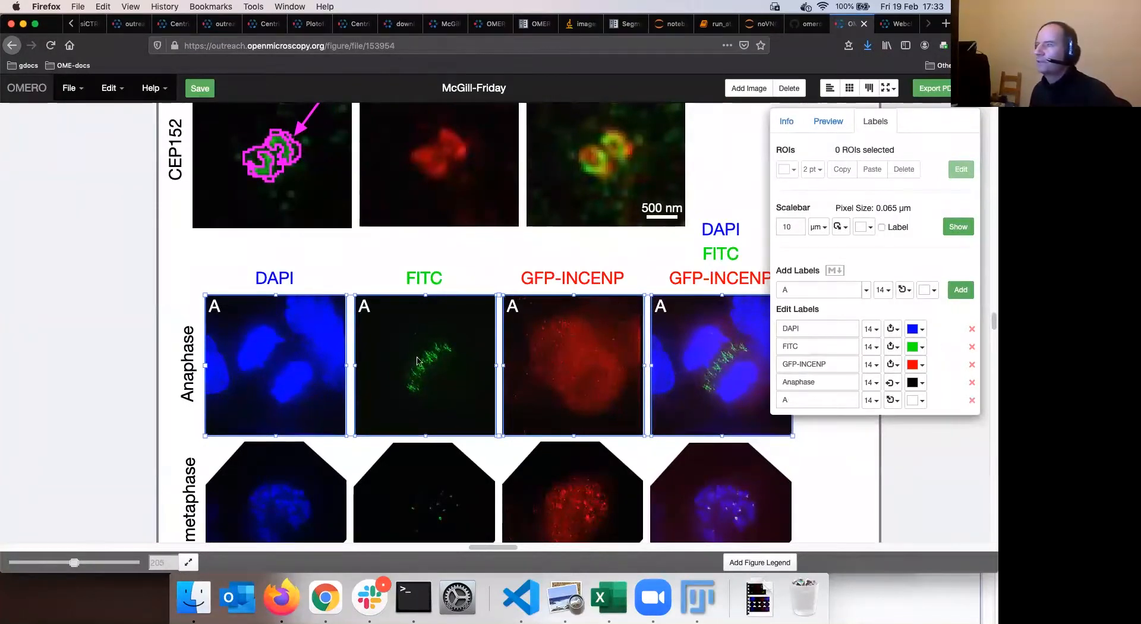
pyautogui.click(451, 334)
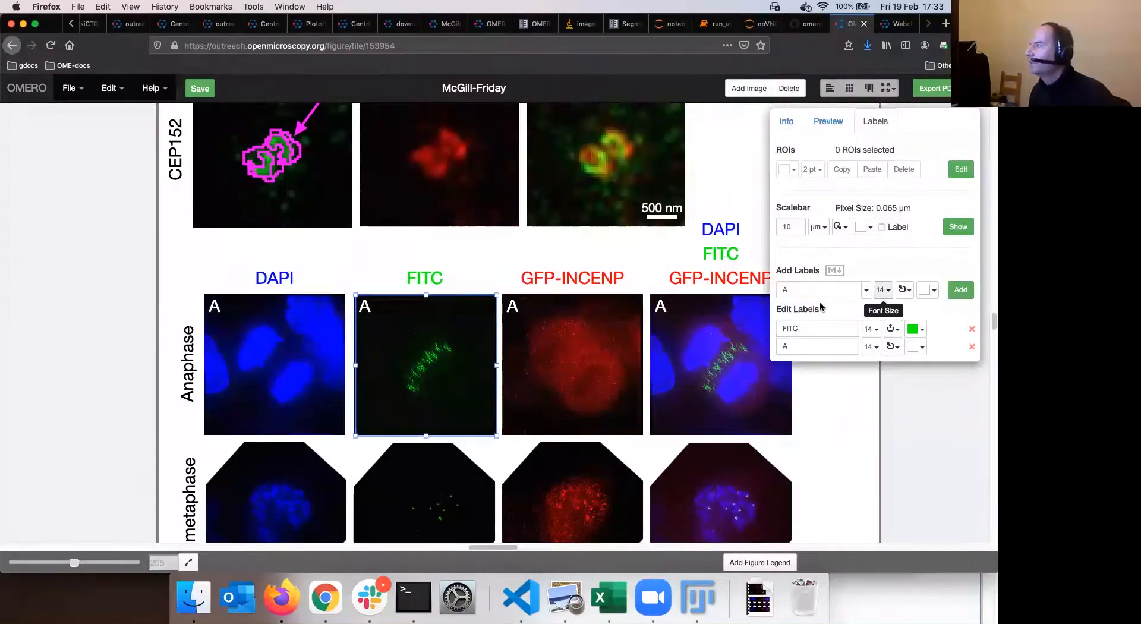
pyautogui.doubleClick(782, 346)
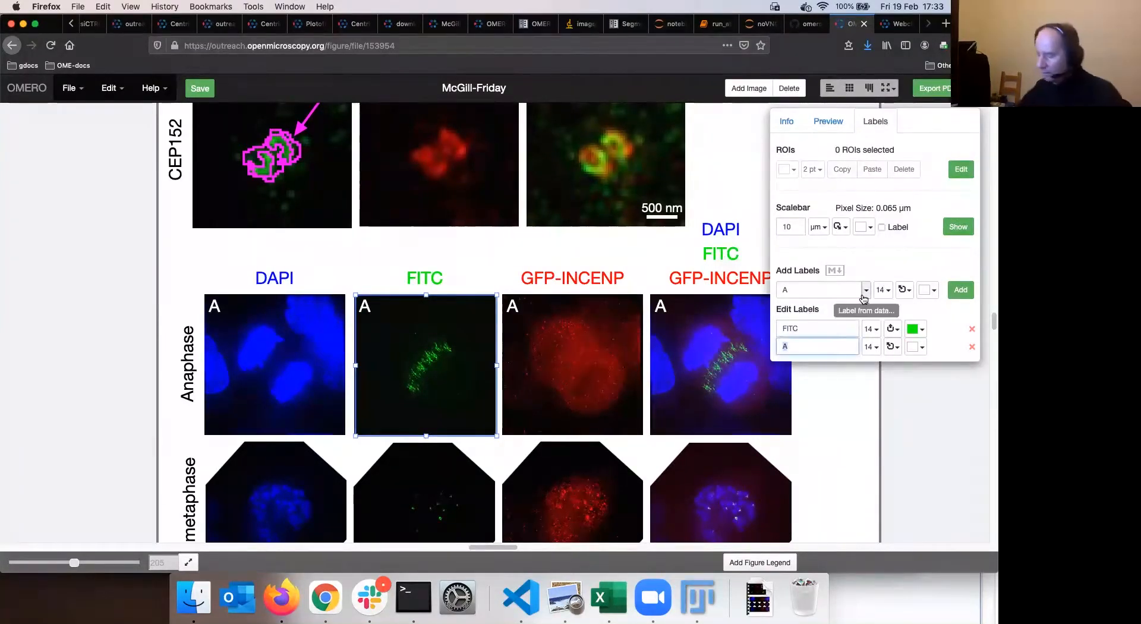
pyautogui.write('B')
# Change the corner label of the Anaphase GFP-INCENP panel to "C".
pyautogui.click(607, 363)
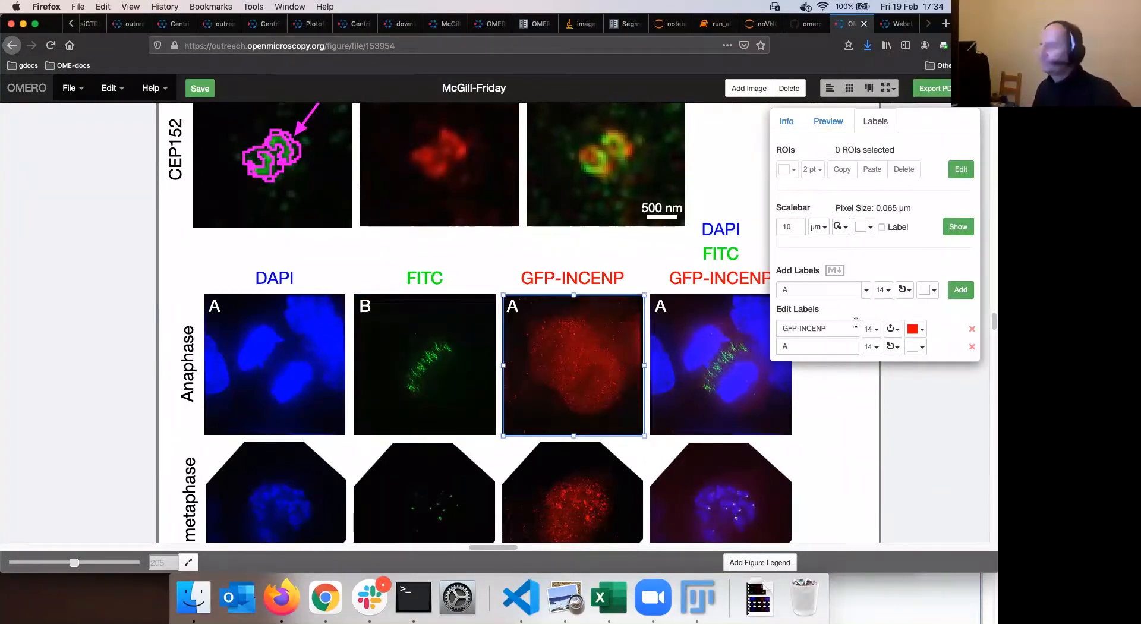
pyautogui.doubleClick(843, 342)
pyautogui.write('C')
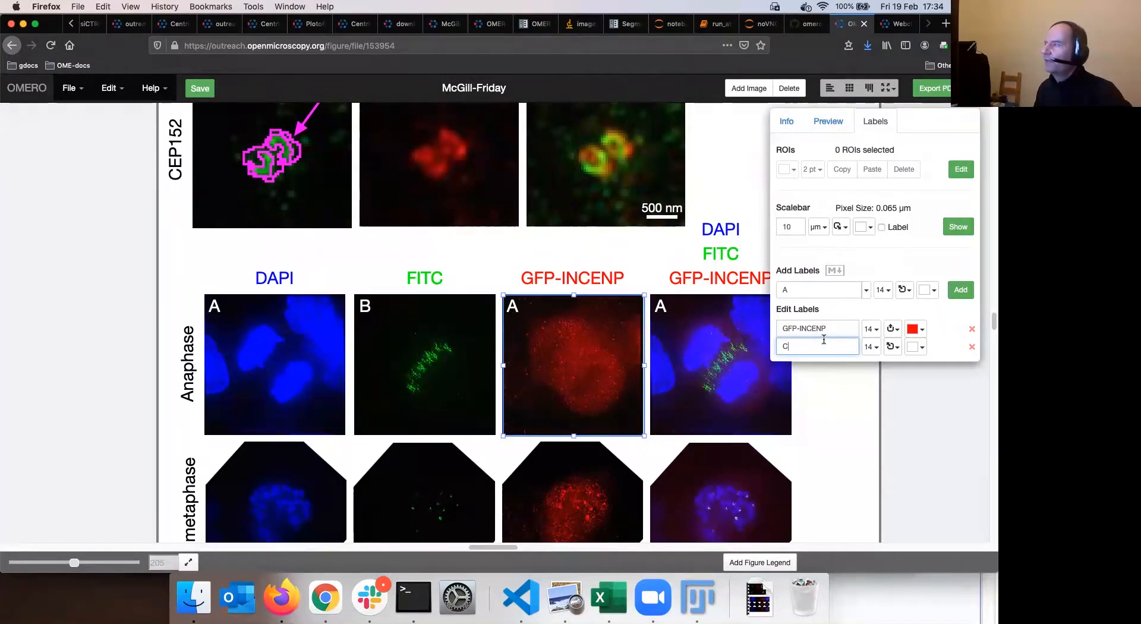
pyautogui.click(815, 291)
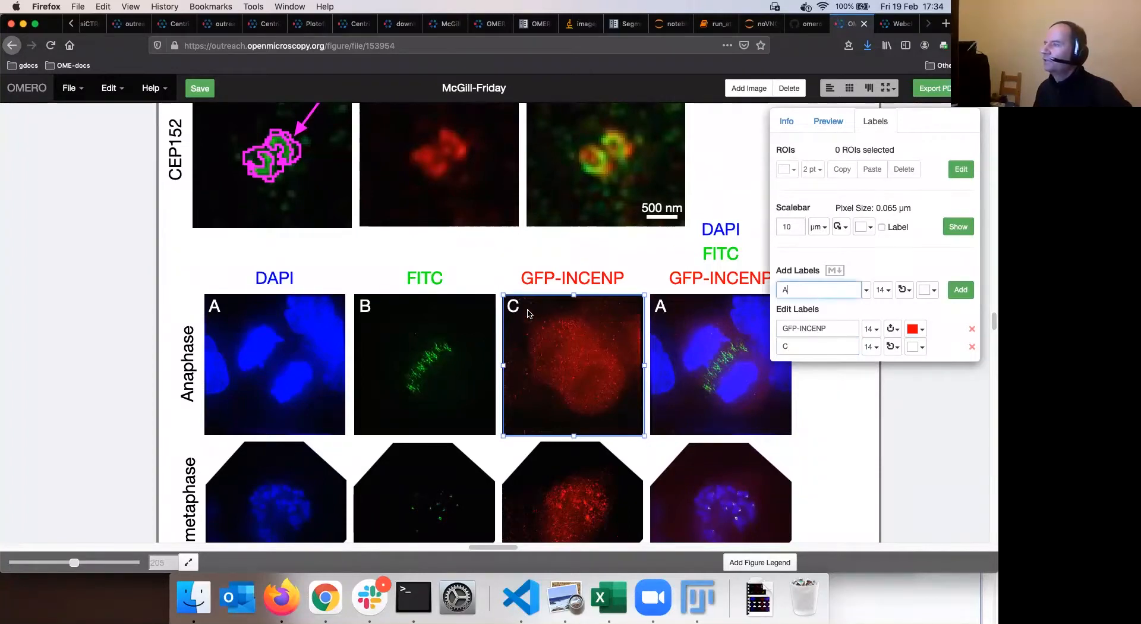
pyautogui.click(808, 347)
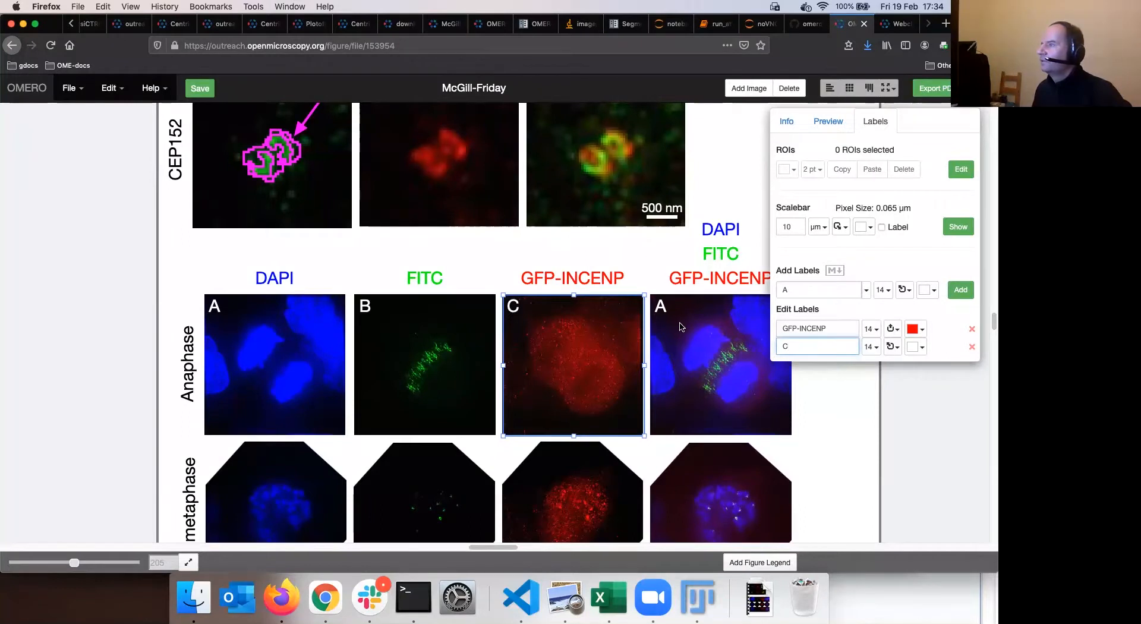
# Change the corner label of the merged Anaphase panel to "D", and deselect the panel.
pyautogui.click(681, 327)
pyautogui.click(791, 381)
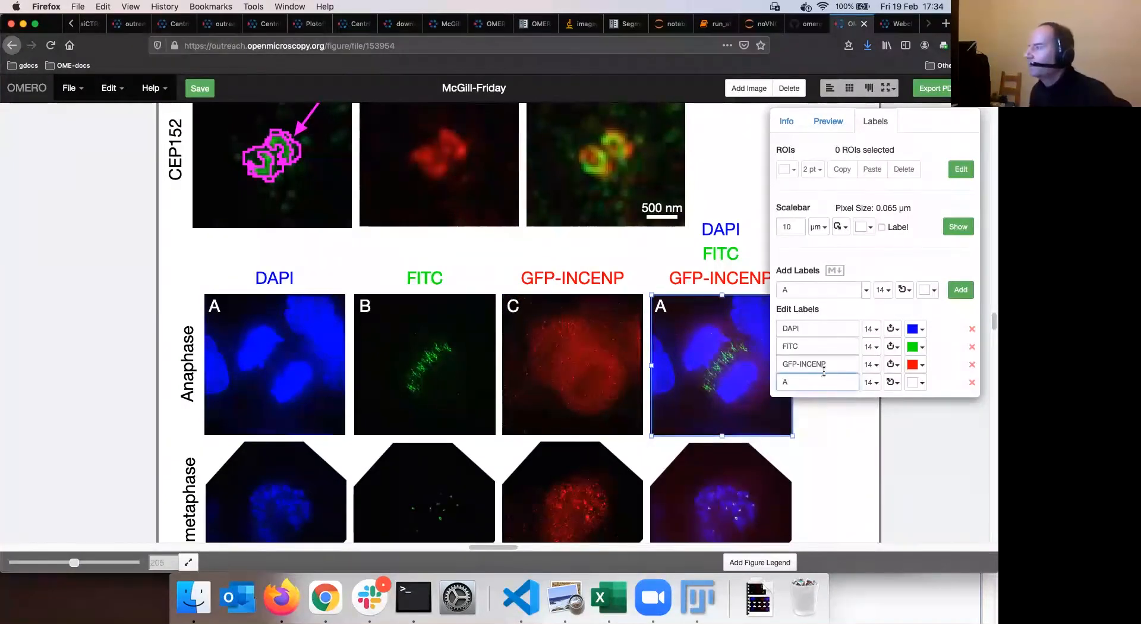
pyautogui.press('BackSpace')
pyautogui.write('D')
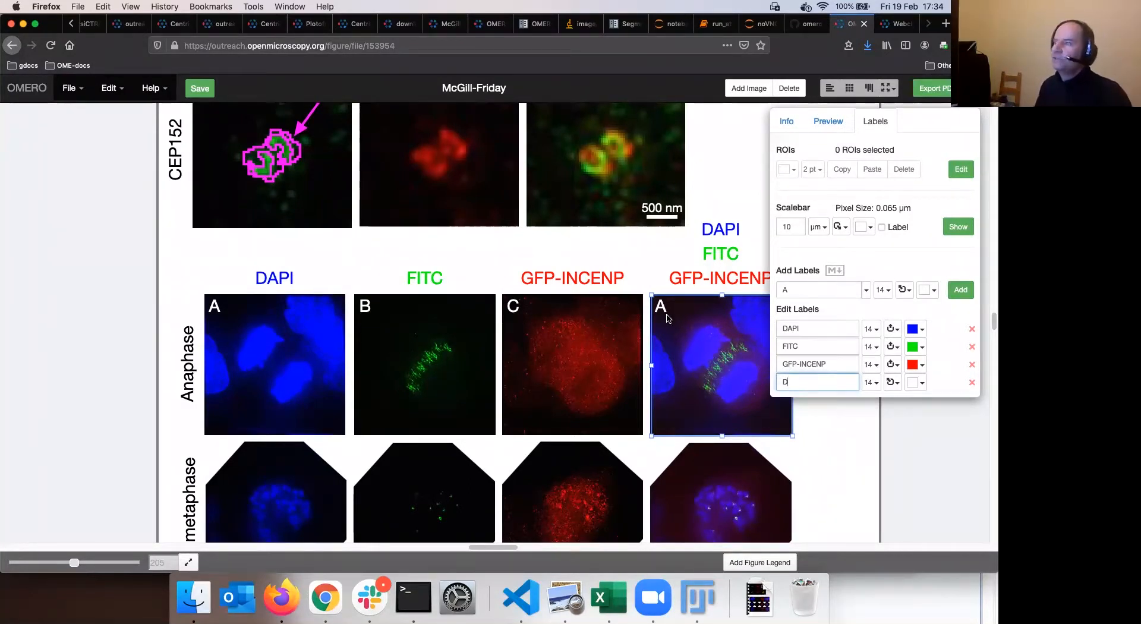
pyautogui.press('Return')
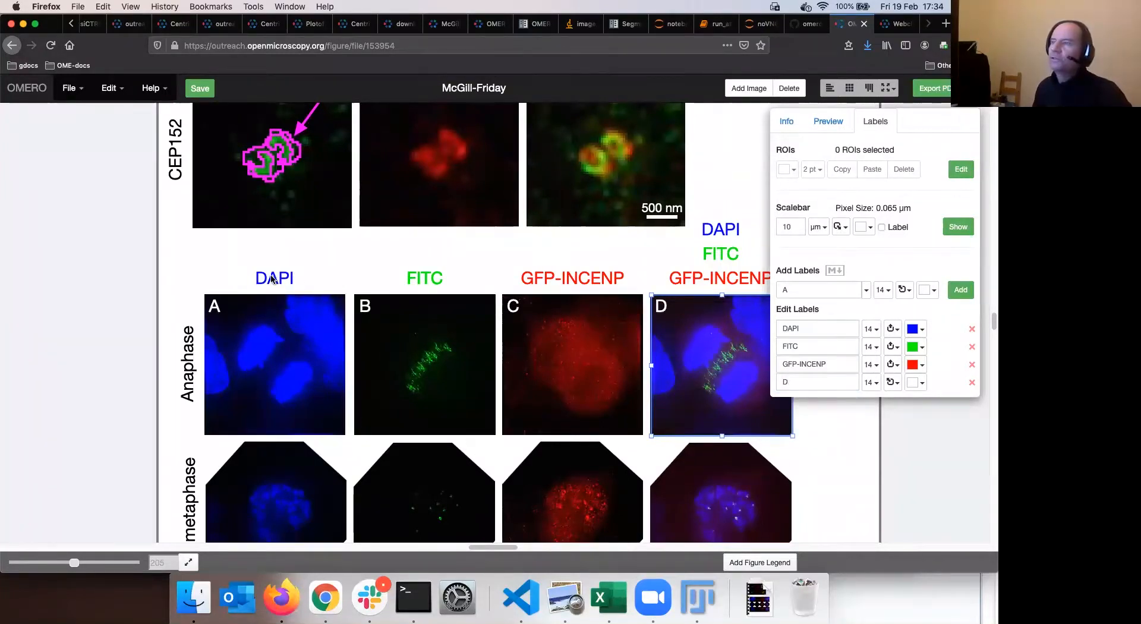
pyautogui.click(293, 280)
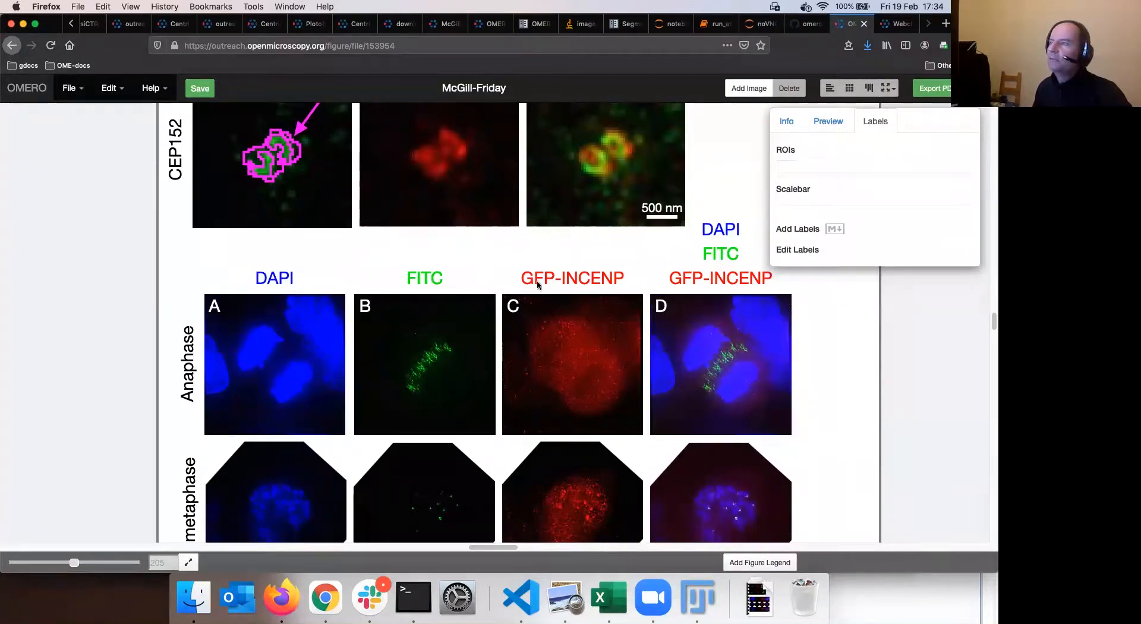
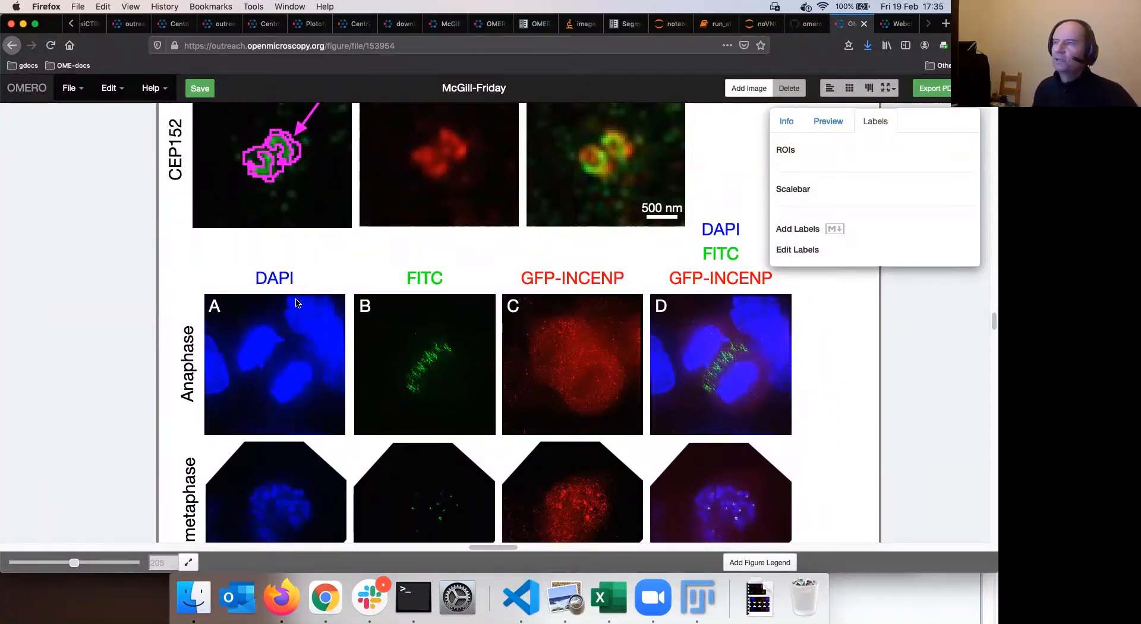
pyautogui.scroll(1, 326, 231)
pyautogui.scroll(3, 325, 230)
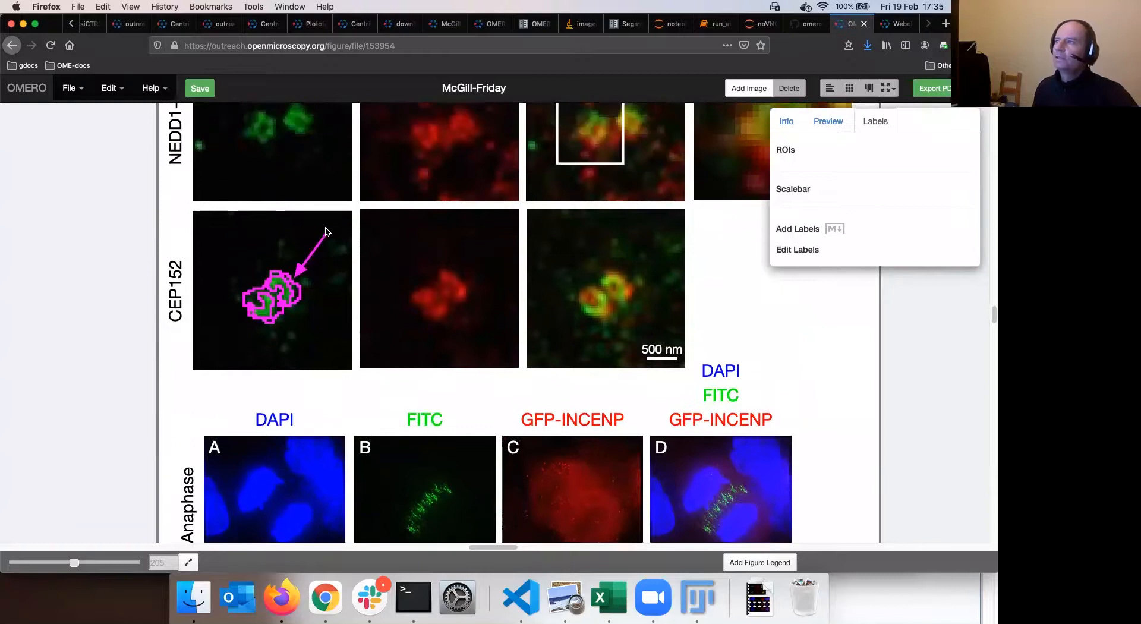
pyautogui.scroll(4, 326, 231)
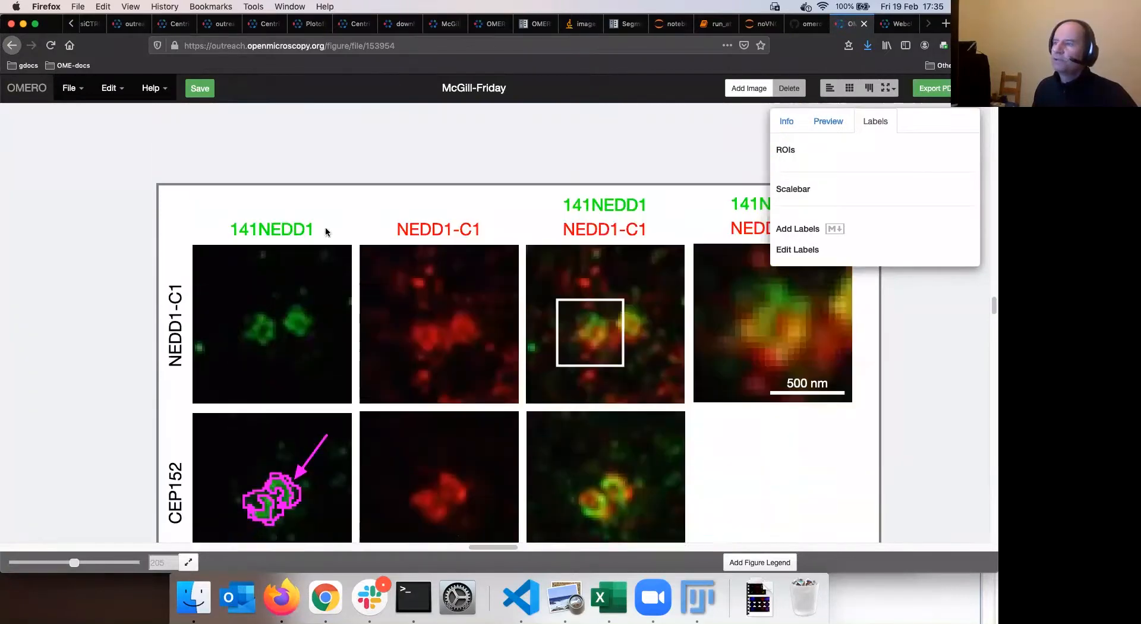
pyautogui.scroll(-8, 350, 244)
pyautogui.scroll(-2, 375, 262)
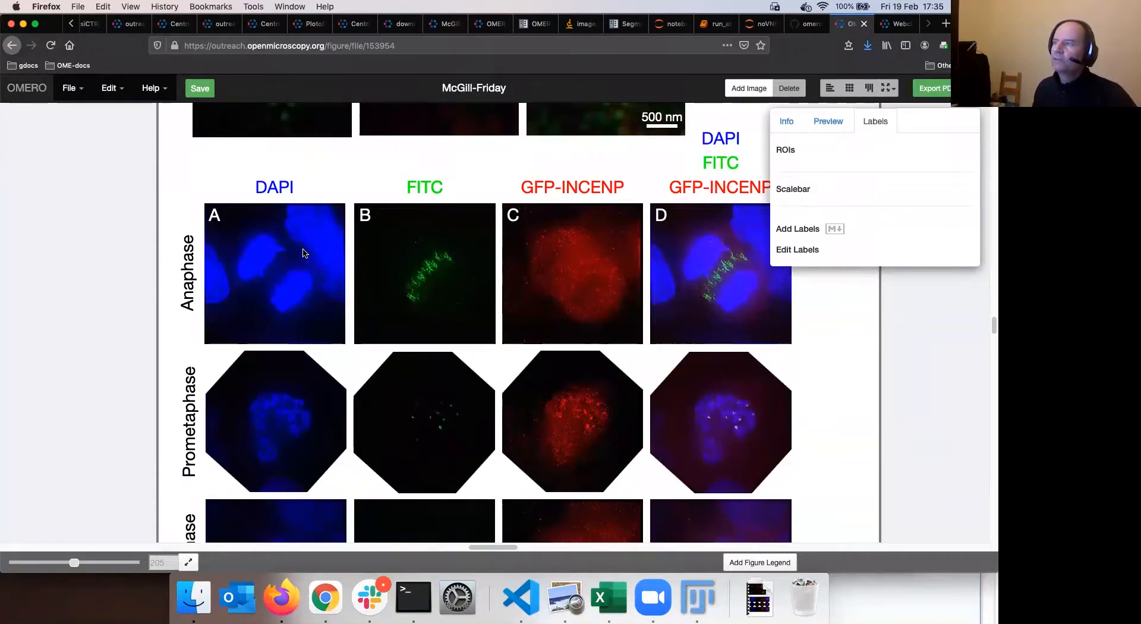
pyautogui.click(281, 225)
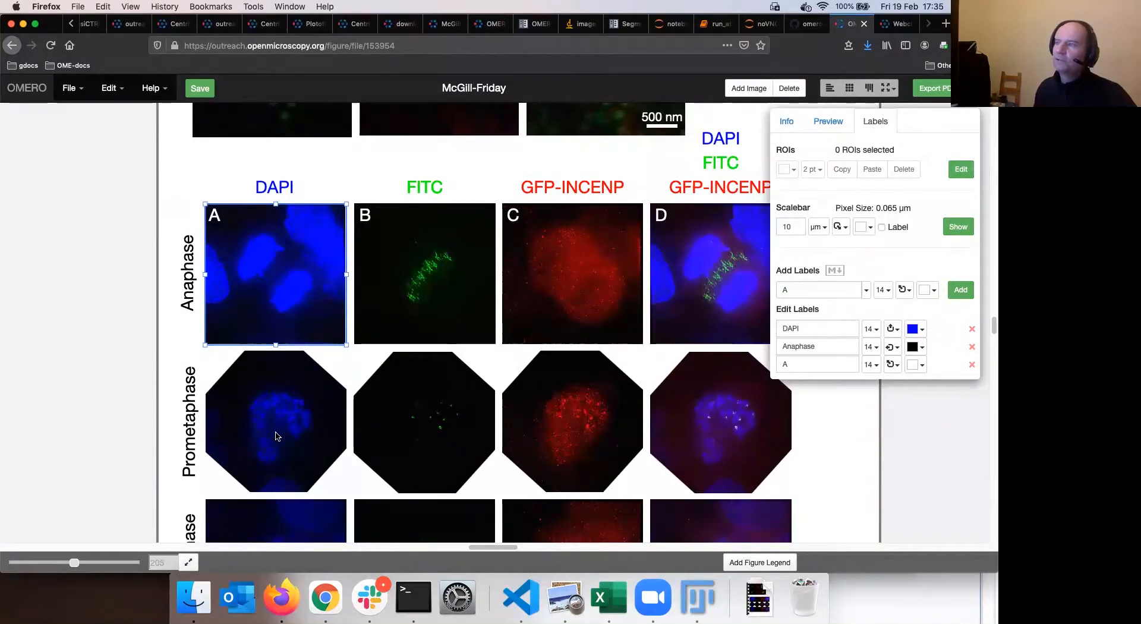
pyautogui.scroll(-3, 290, 391)
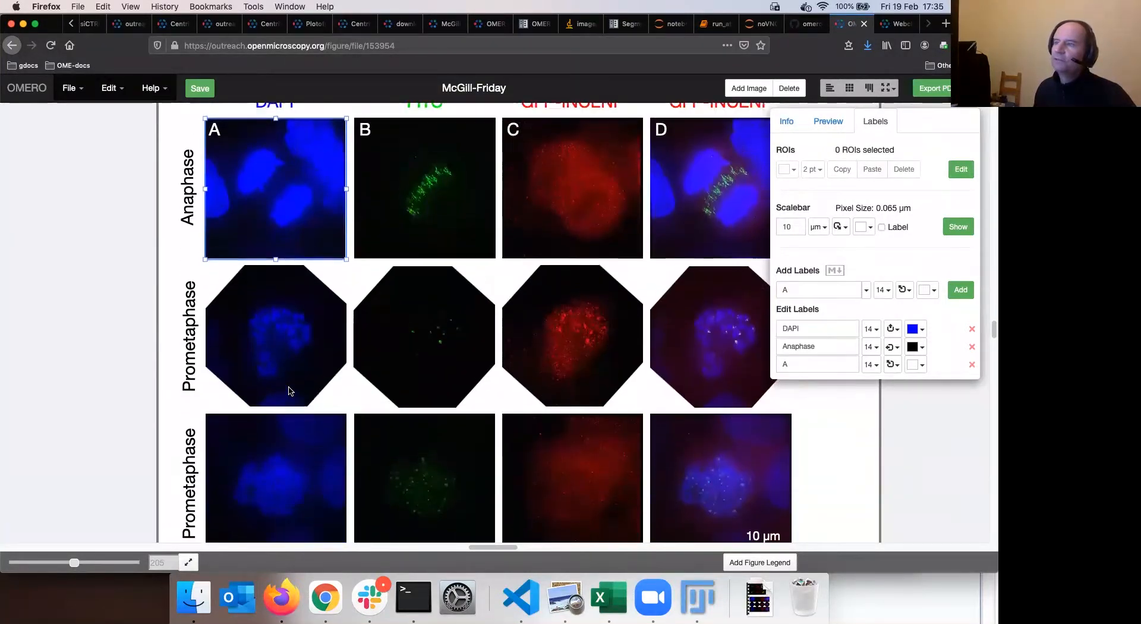
# Add a 14 pt label generated from the channel name inside the top-left corner of the bottom-row Prometaphase DAPI panel.
pyautogui.scroll(1, 290, 391)
pyautogui.scroll(-2, 279, 423)
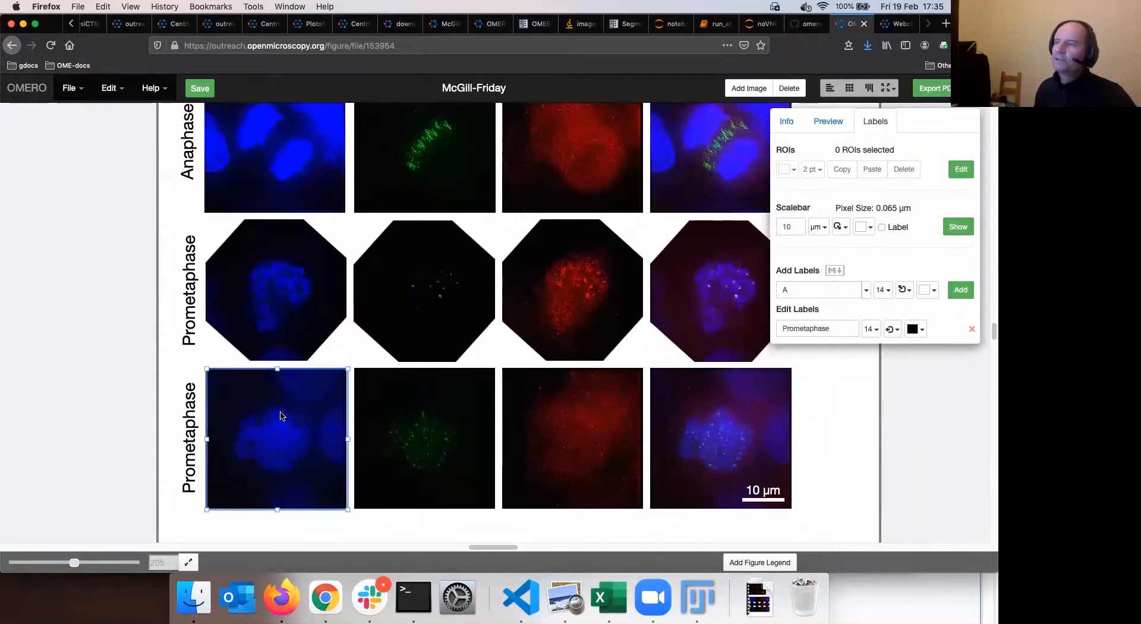
pyautogui.scroll(3, 262, 250)
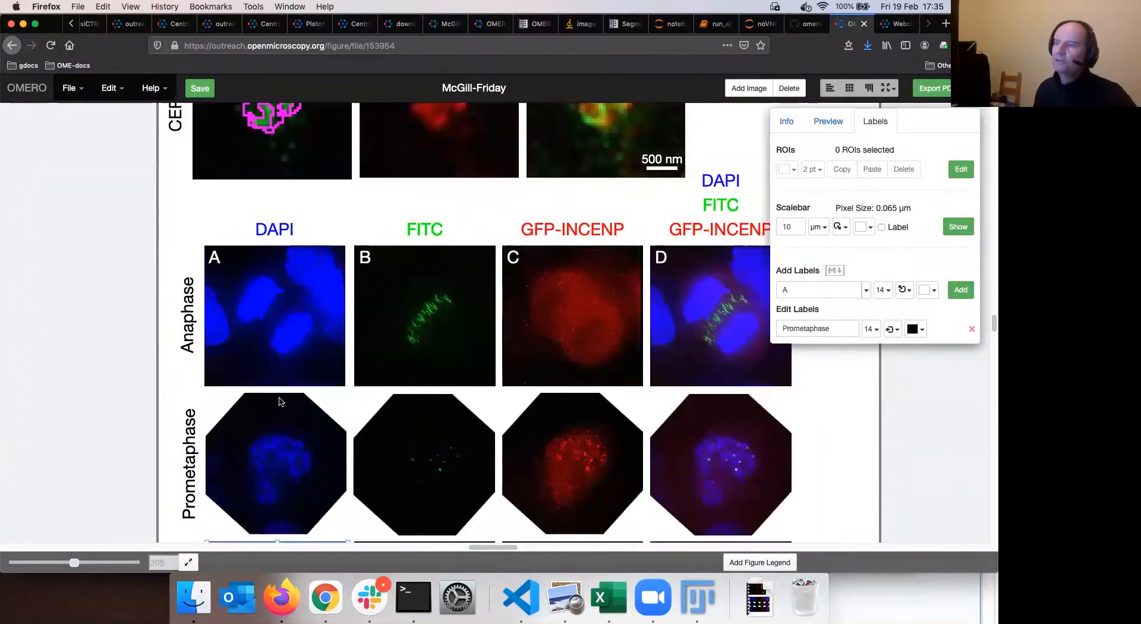
pyautogui.scroll(-3, 279, 402)
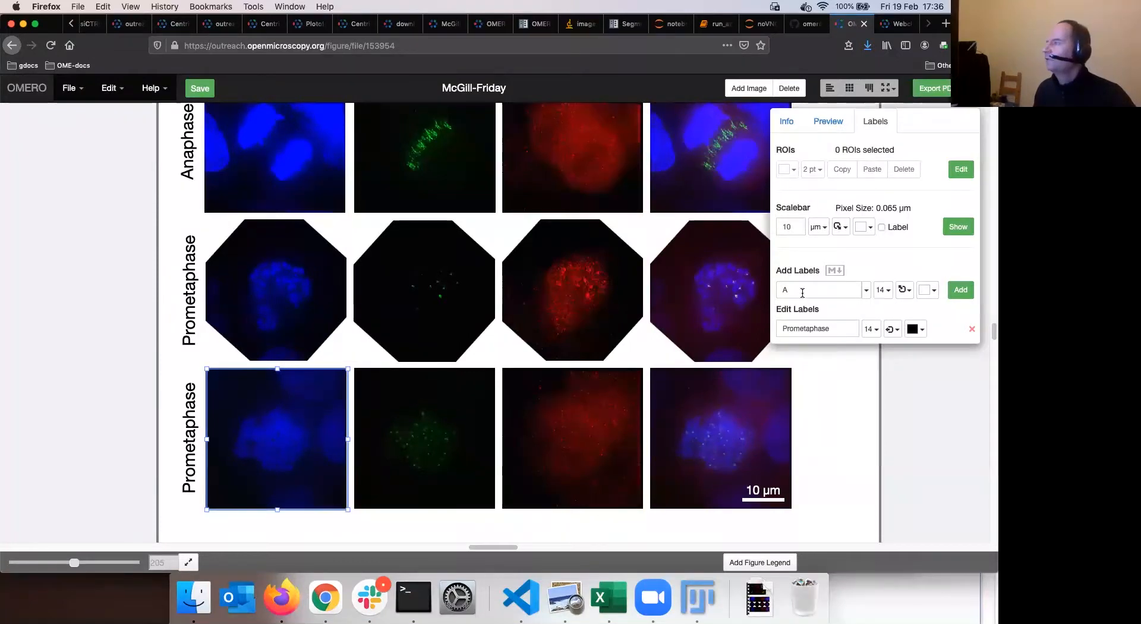
pyautogui.click(866, 290)
pyautogui.click(820, 367)
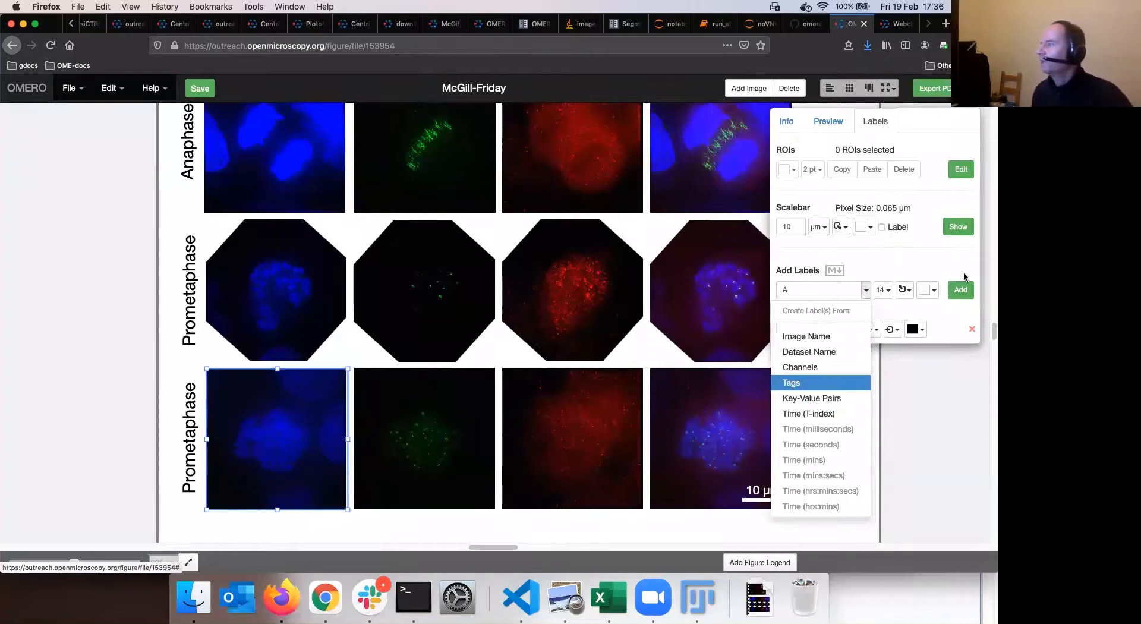
pyautogui.click(961, 292)
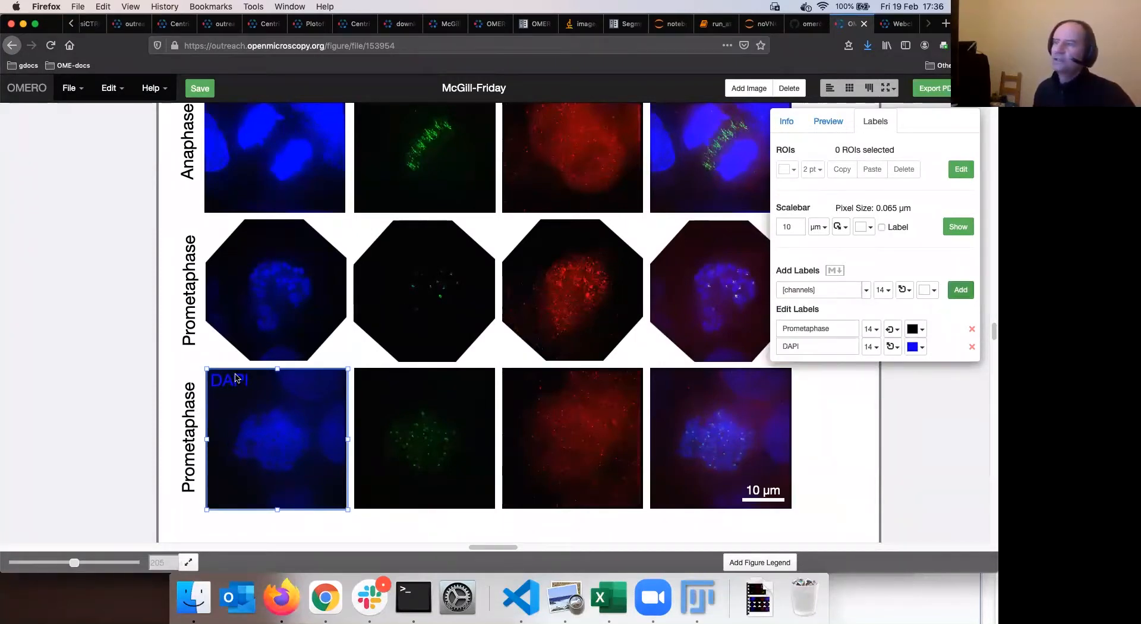
# Add a 14 pt label generated from the channel name inside the top-left corner of the CEP152 panel with the magenta ROIs.
pyautogui.scroll(10, 297, 380)
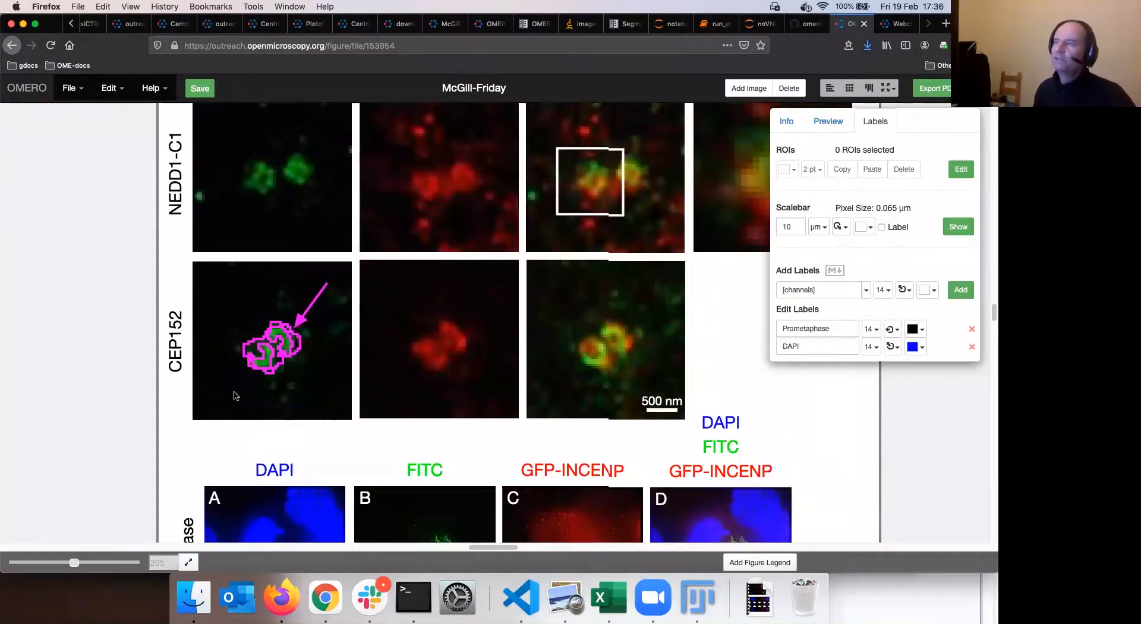
pyautogui.click(235, 395)
pyautogui.scroll(5, 236, 395)
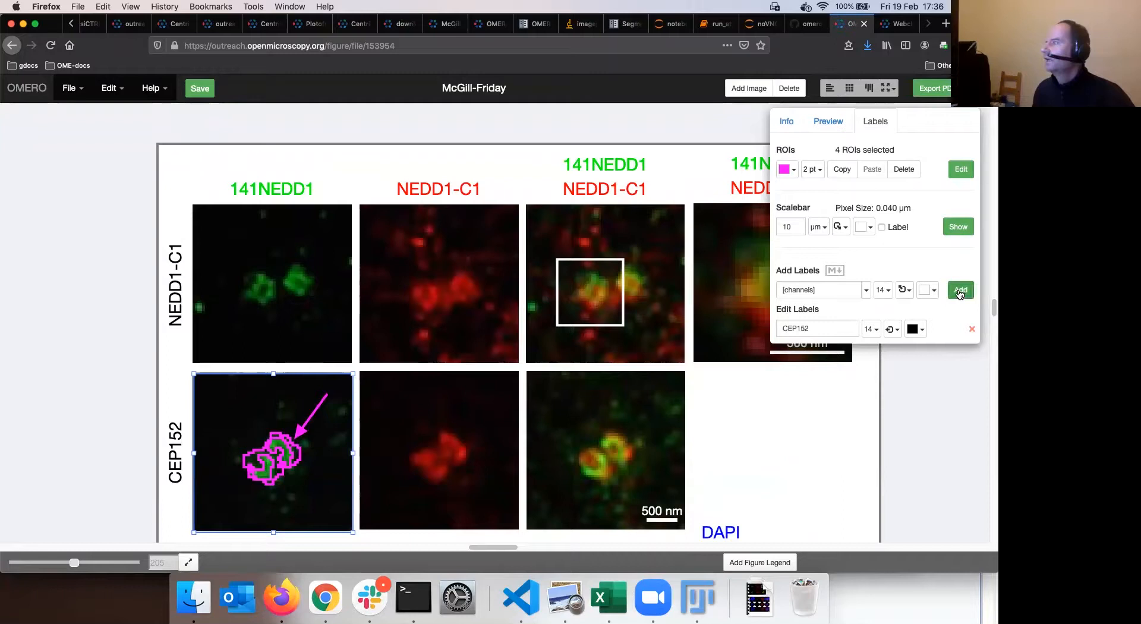
pyautogui.click(961, 292)
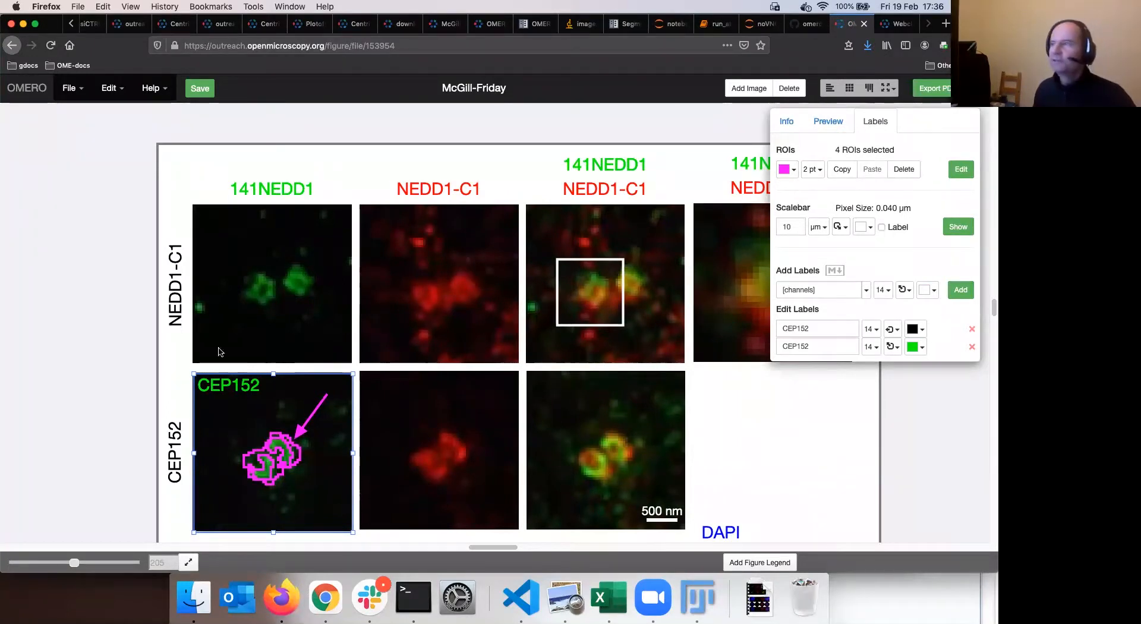
pyautogui.scroll(-5, 326, 354)
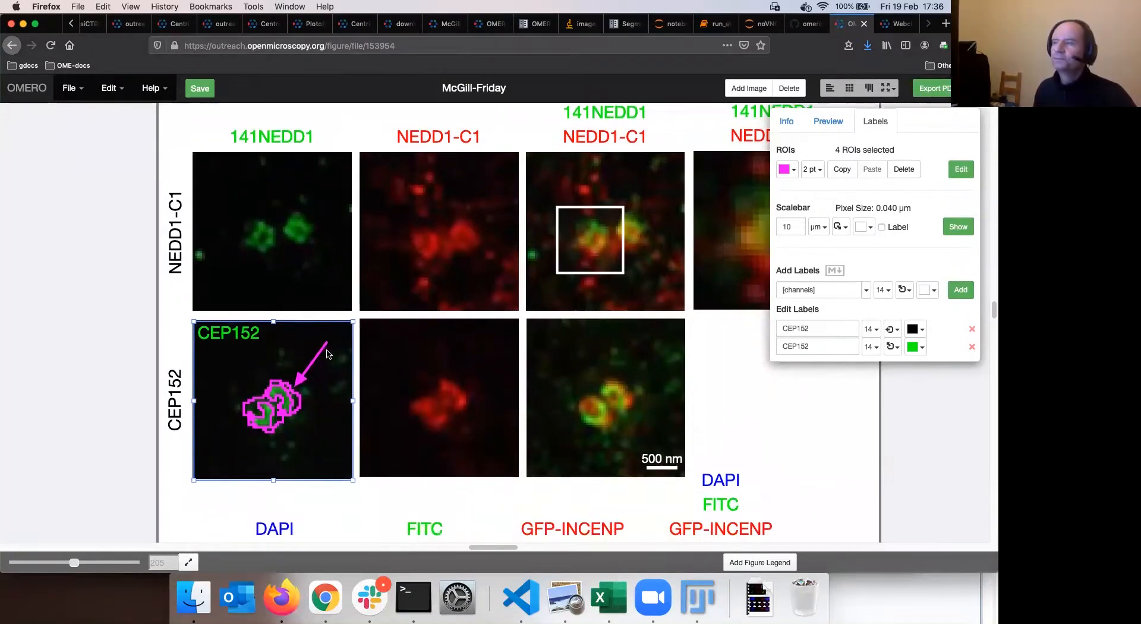
pyautogui.scroll(-15, 326, 354)
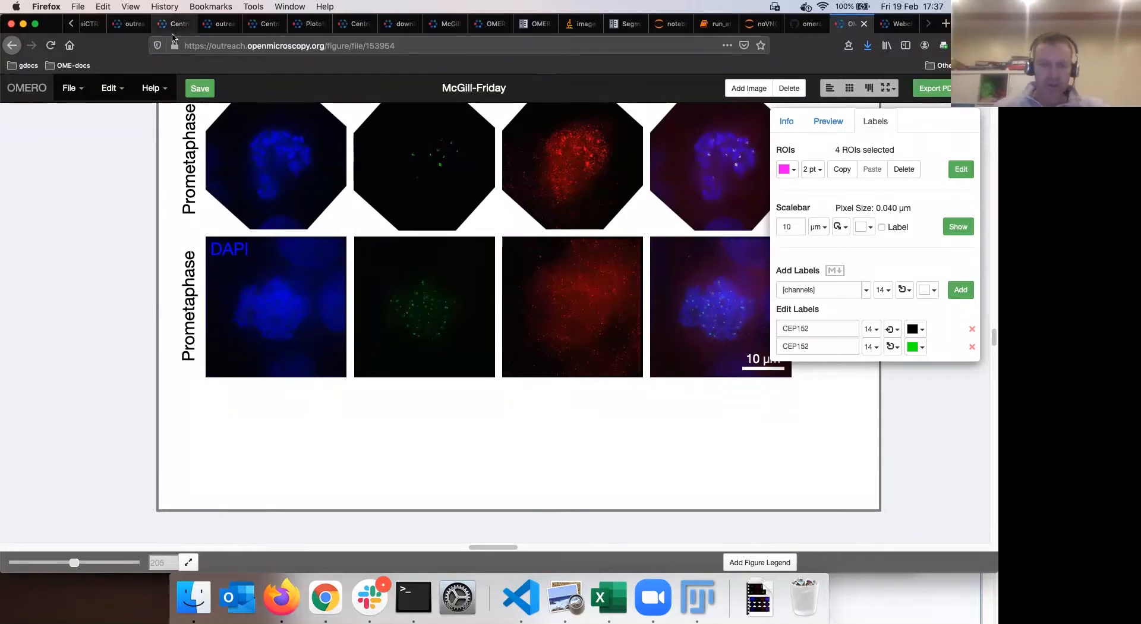
# Switch to the OMERO webclient and show the idr0021 project as a Parade plot.
pyautogui.click(70, 27)
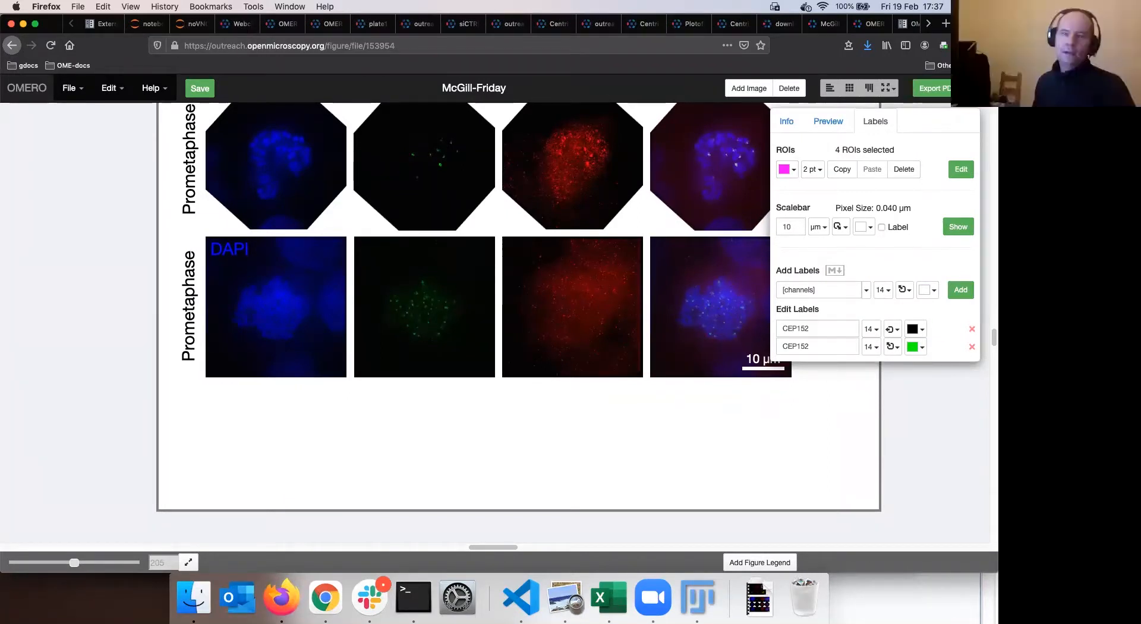
pyautogui.click(250, 29)
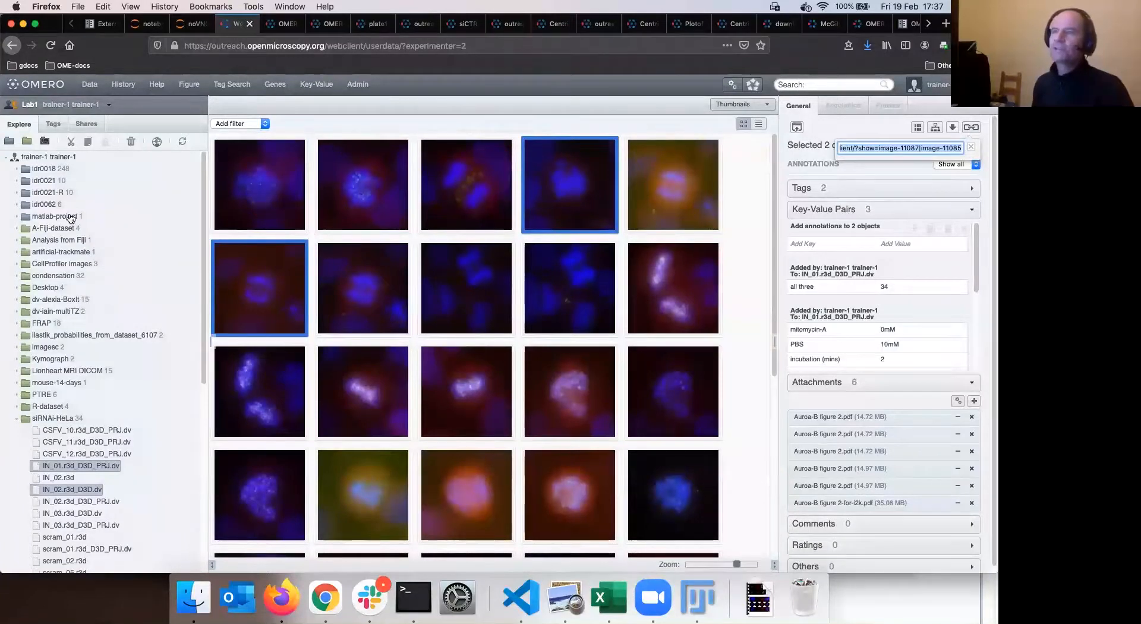
pyautogui.click(50, 182)
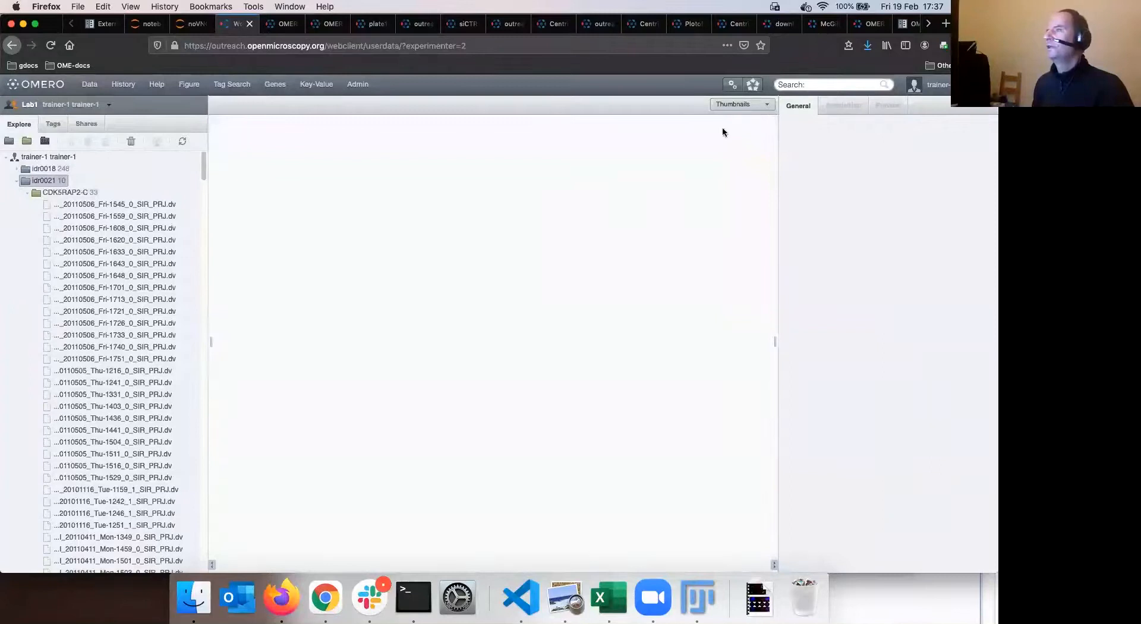
pyautogui.click(758, 105)
pyautogui.click(758, 117)
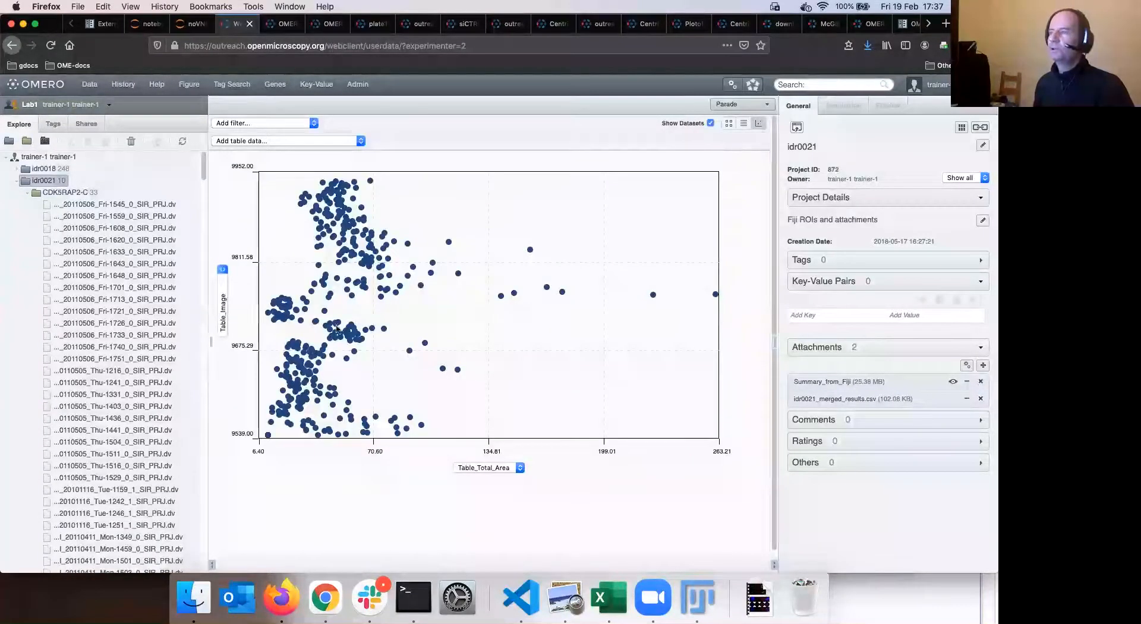
pyautogui.rightClick(558, 315)
pyautogui.click(621, 246)
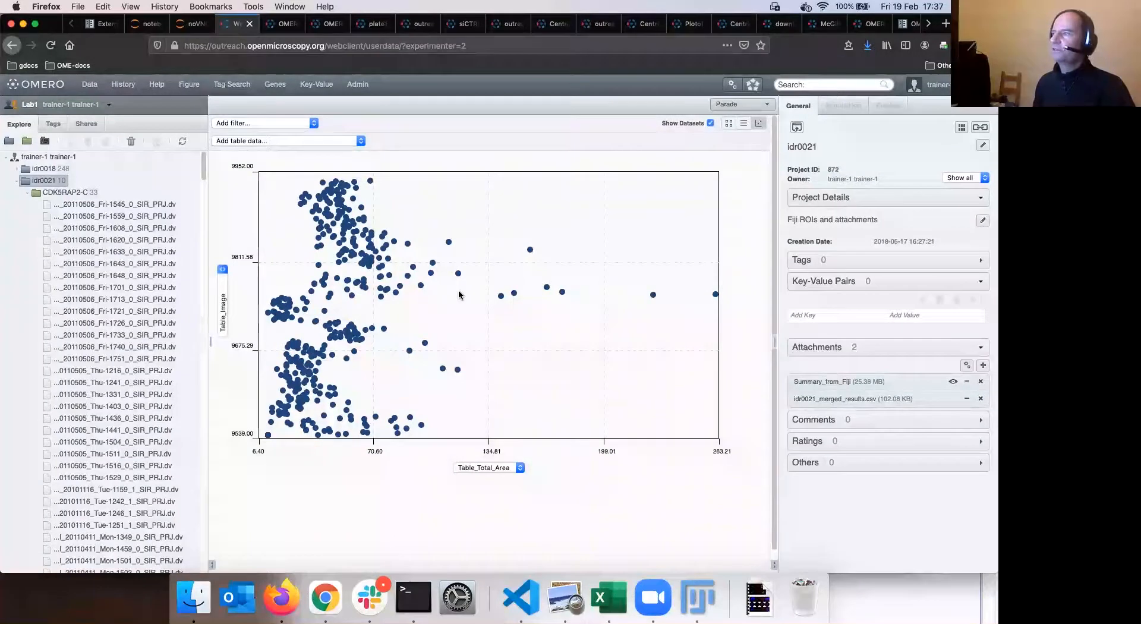
# Collapse idr0021 and siRNAi-HeLa, and show the western-blots dataset as enlarged thumbnails.
pyautogui.click(16, 182)
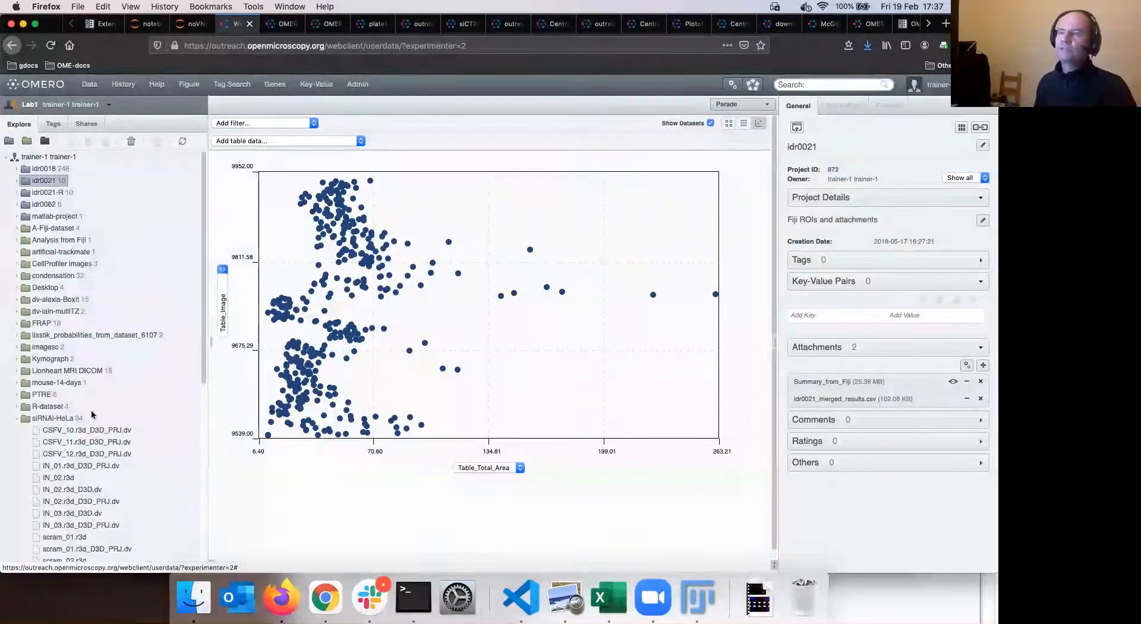
pyautogui.click(16, 420)
pyautogui.click(53, 442)
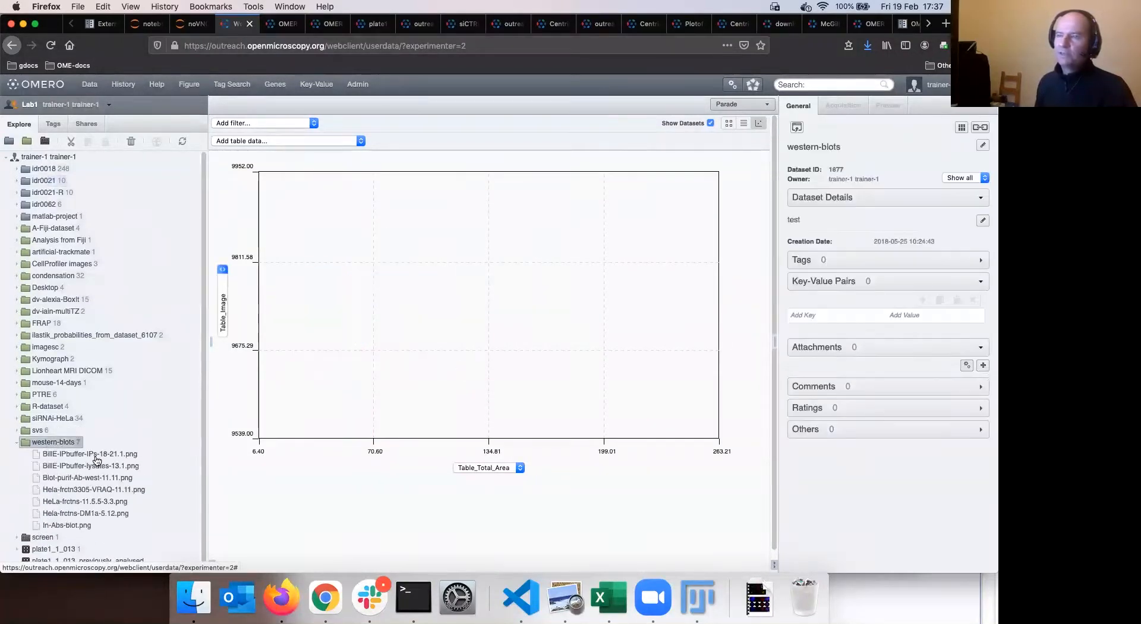
pyautogui.click(765, 105)
pyautogui.click(745, 90)
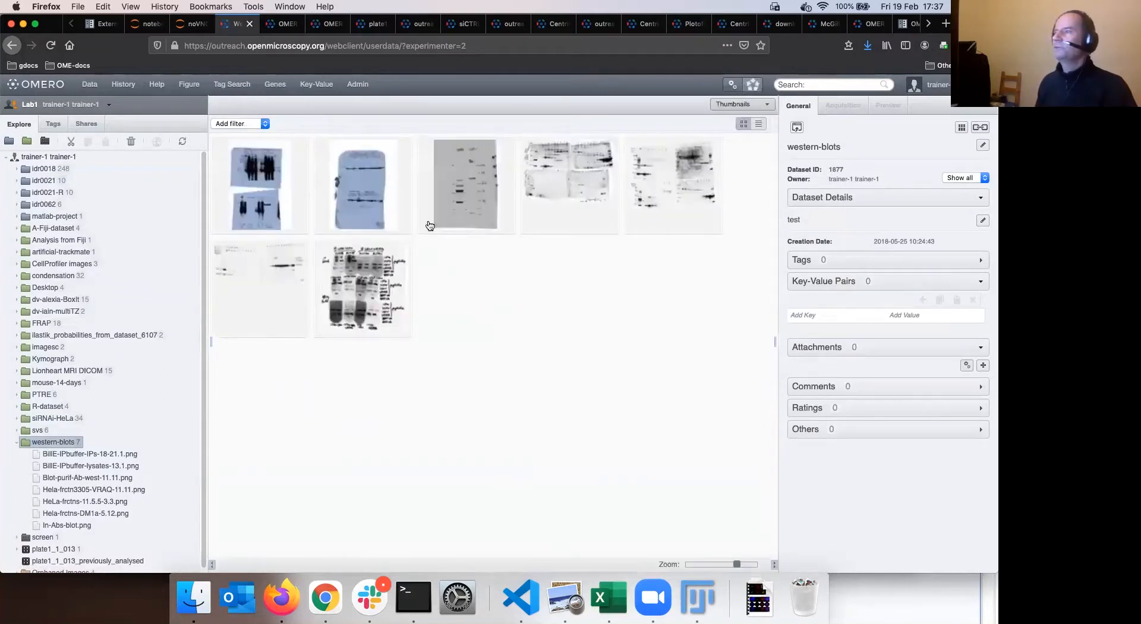
pyautogui.click(736, 565)
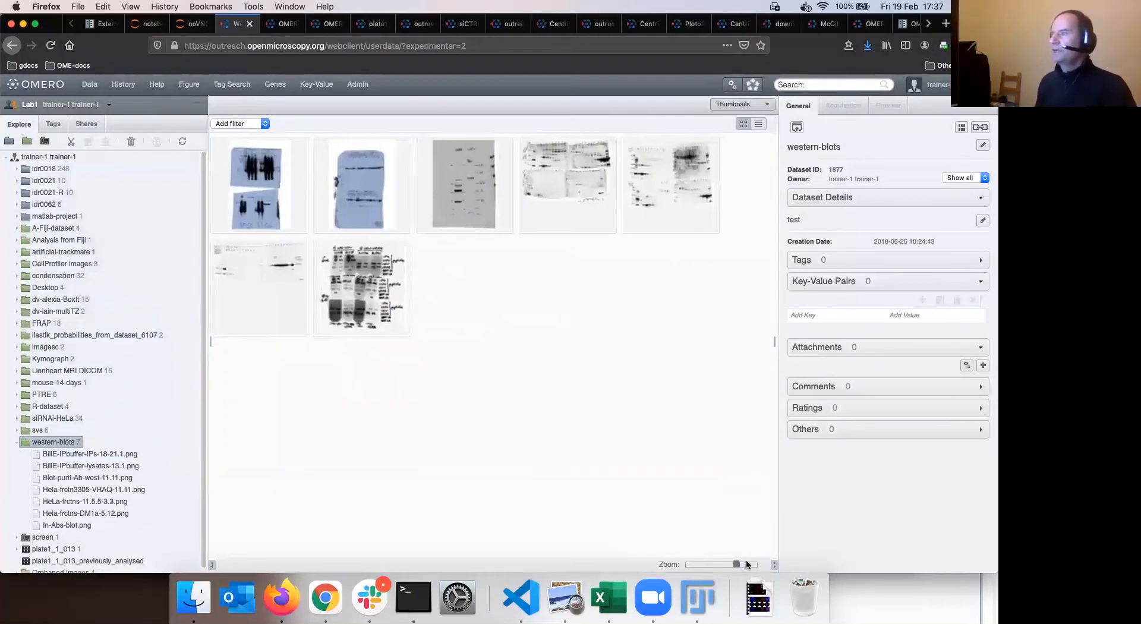
pyautogui.click(747, 565)
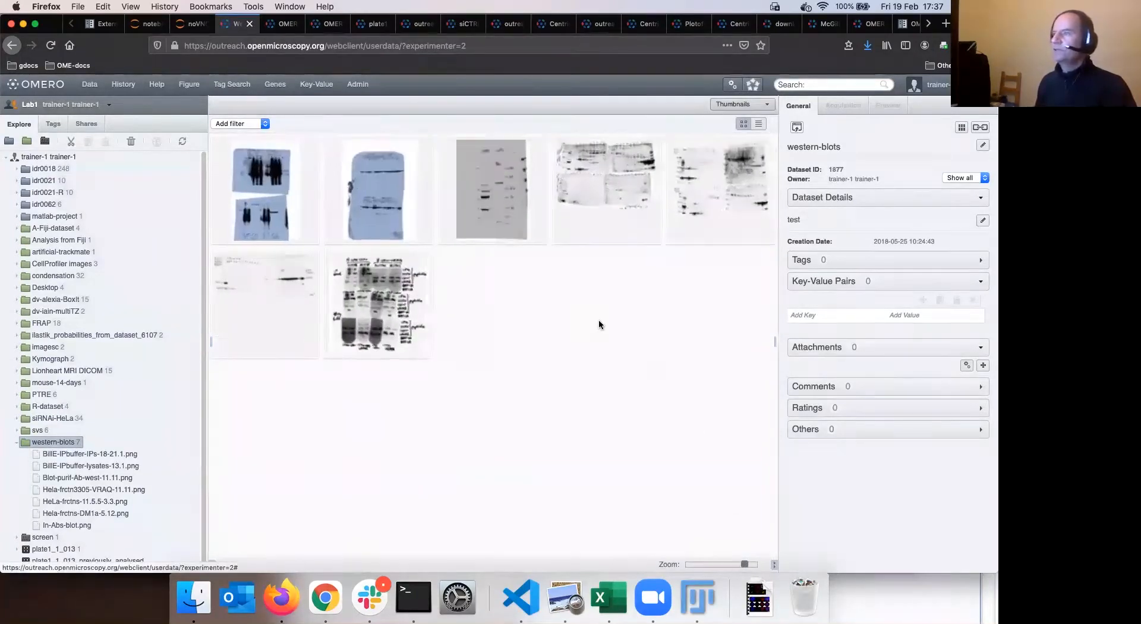
# Look through the blot images in the western-blots dataset, from BillE-IPbuffer-IPs-18-21.1.png to In-Abs-blot.png.
pyautogui.click(74, 454)
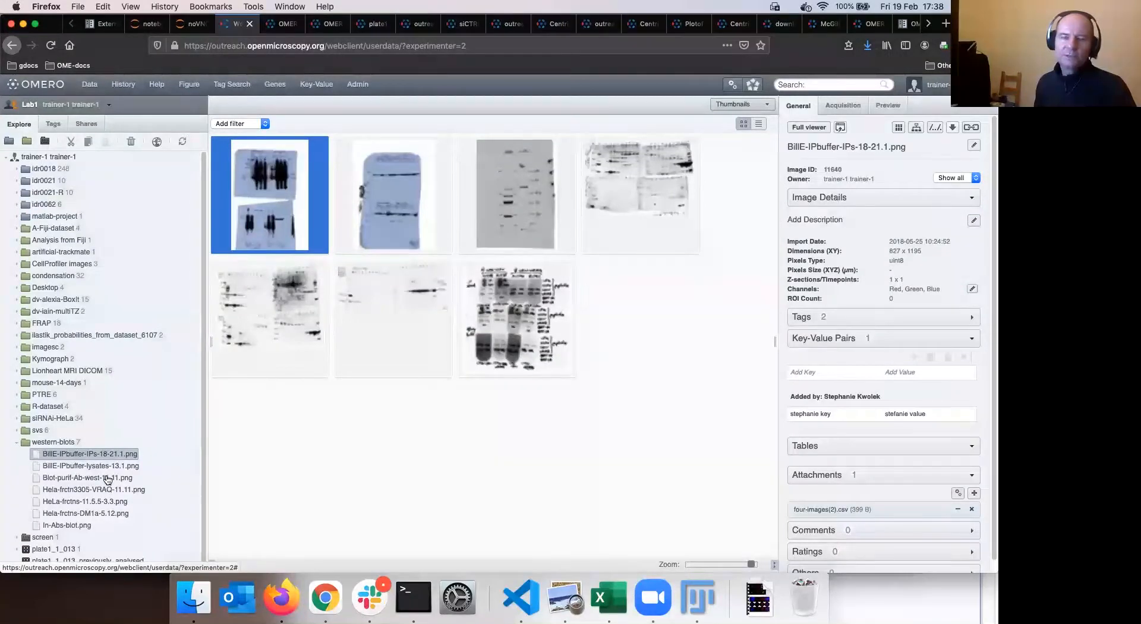
pyautogui.click(378, 223)
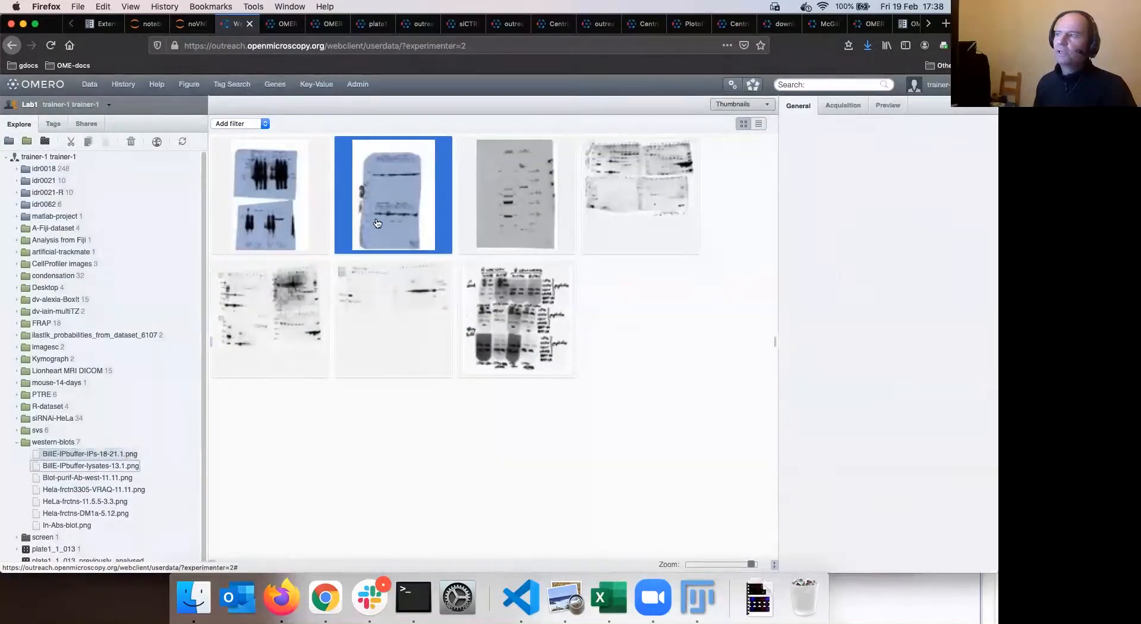
pyautogui.click(615, 209)
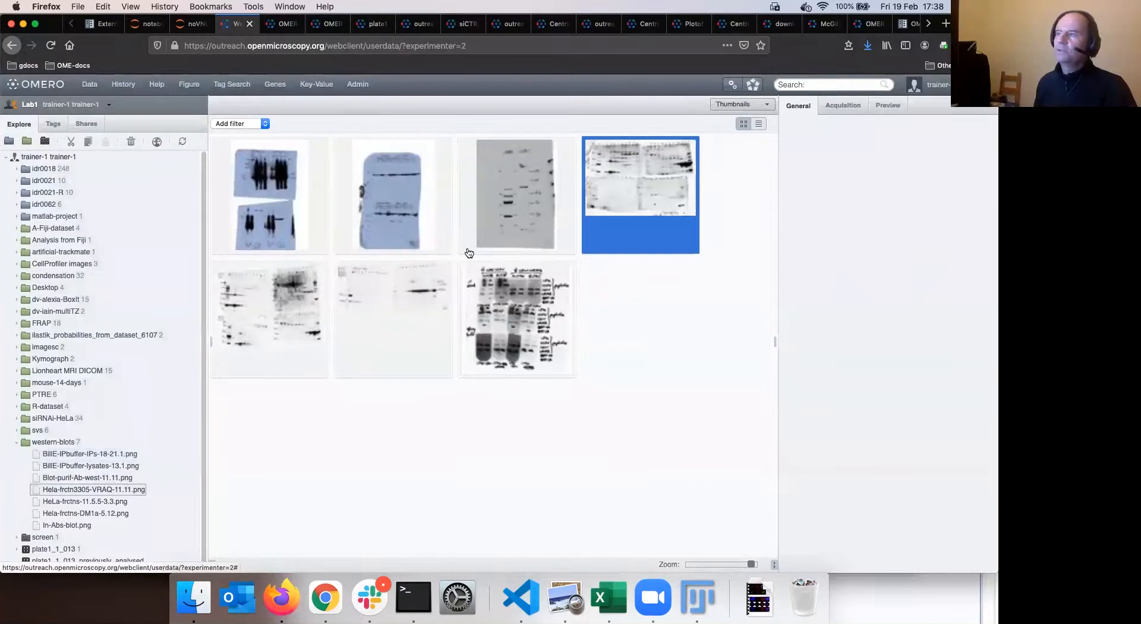
pyautogui.click(423, 315)
pyautogui.click(488, 309)
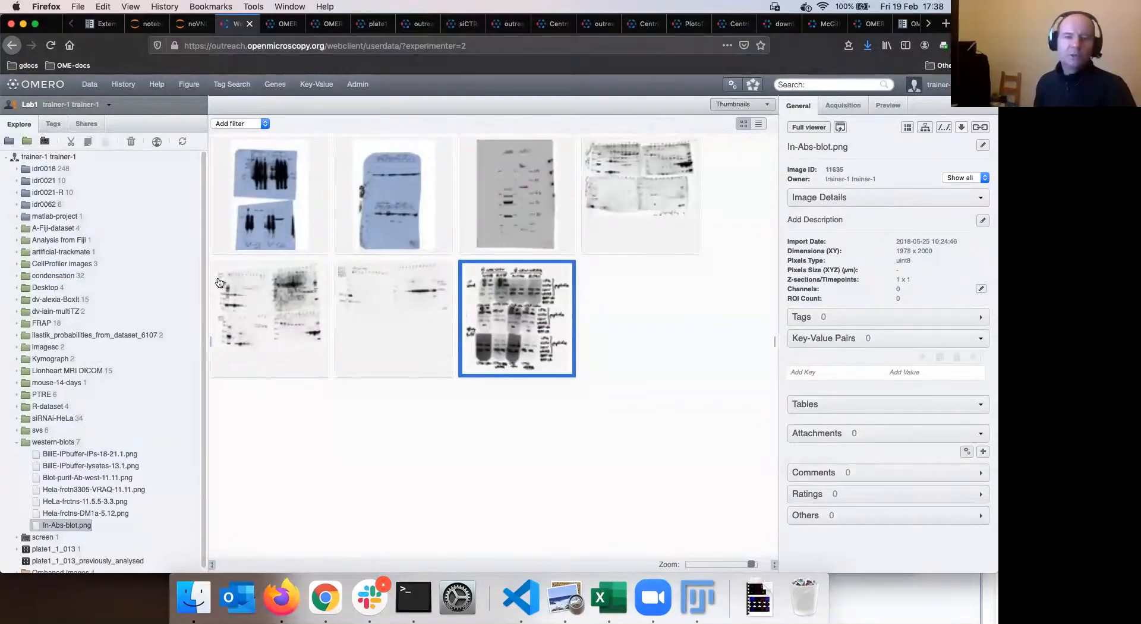
# Switch to the saved McGill-Friday figure and set its export format to New OMERO Image.
pyautogui.click(284, 23)
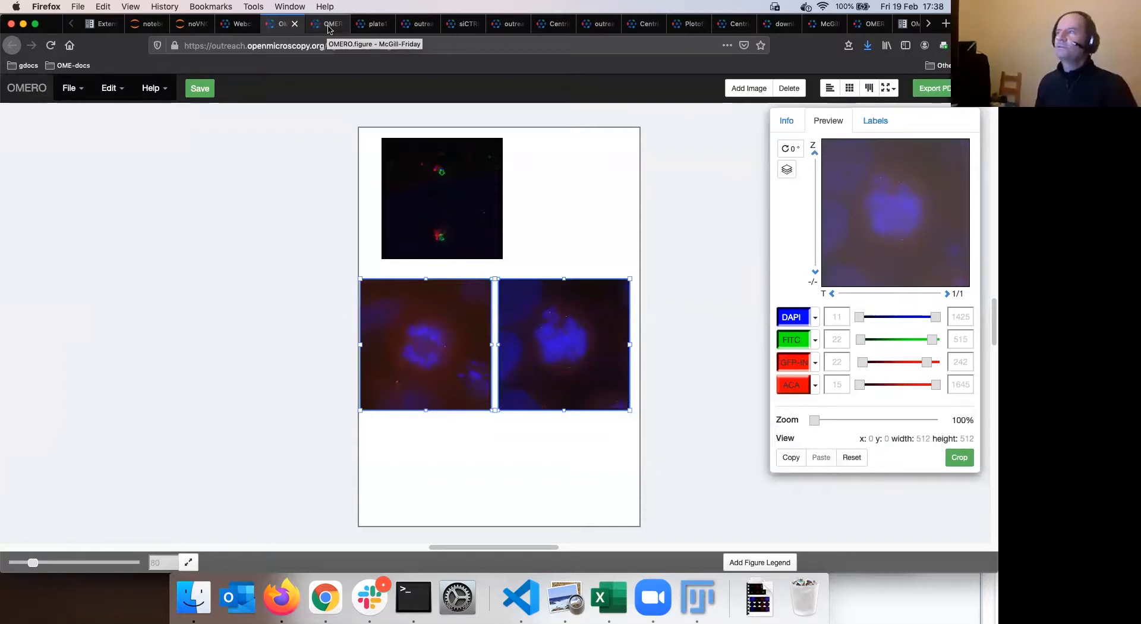
pyautogui.click(328, 25)
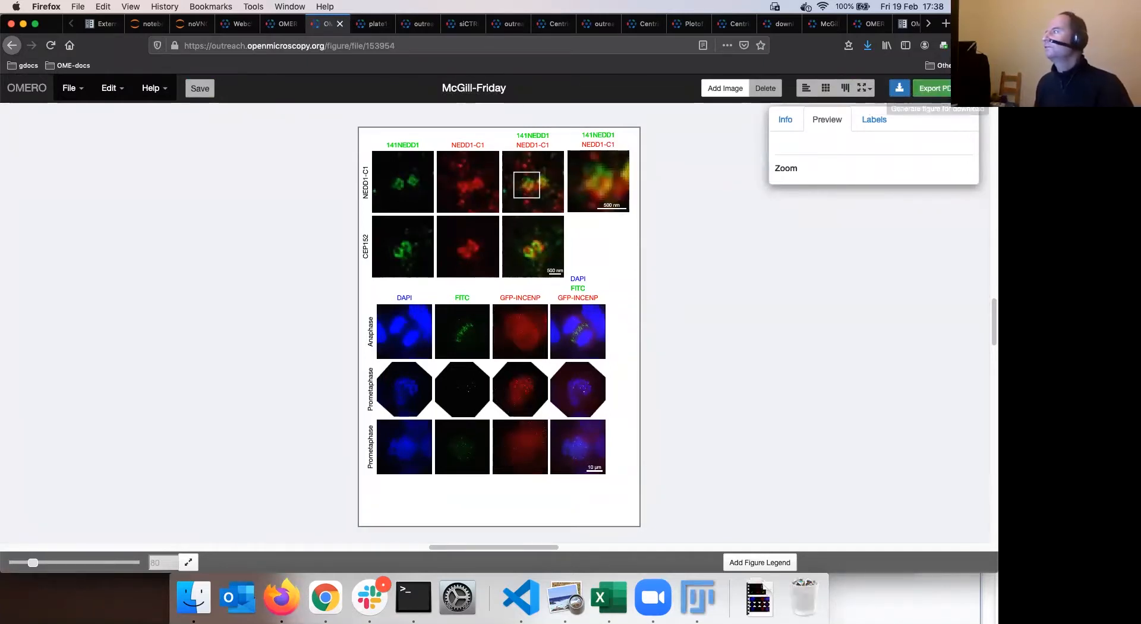
pyautogui.click(967, 88)
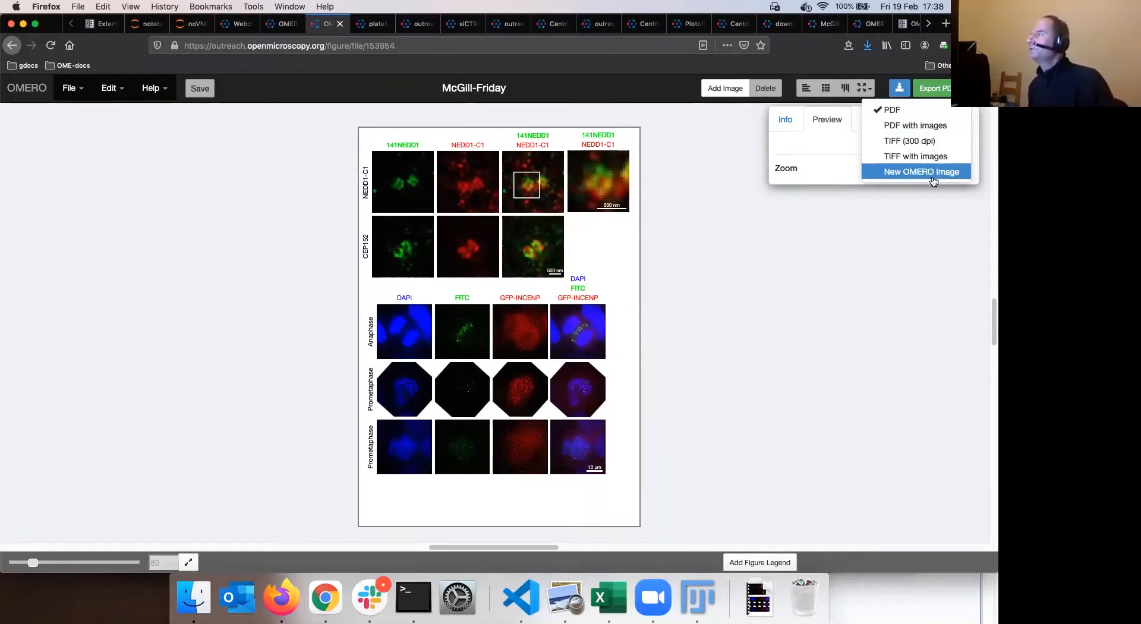
pyautogui.click(964, 172)
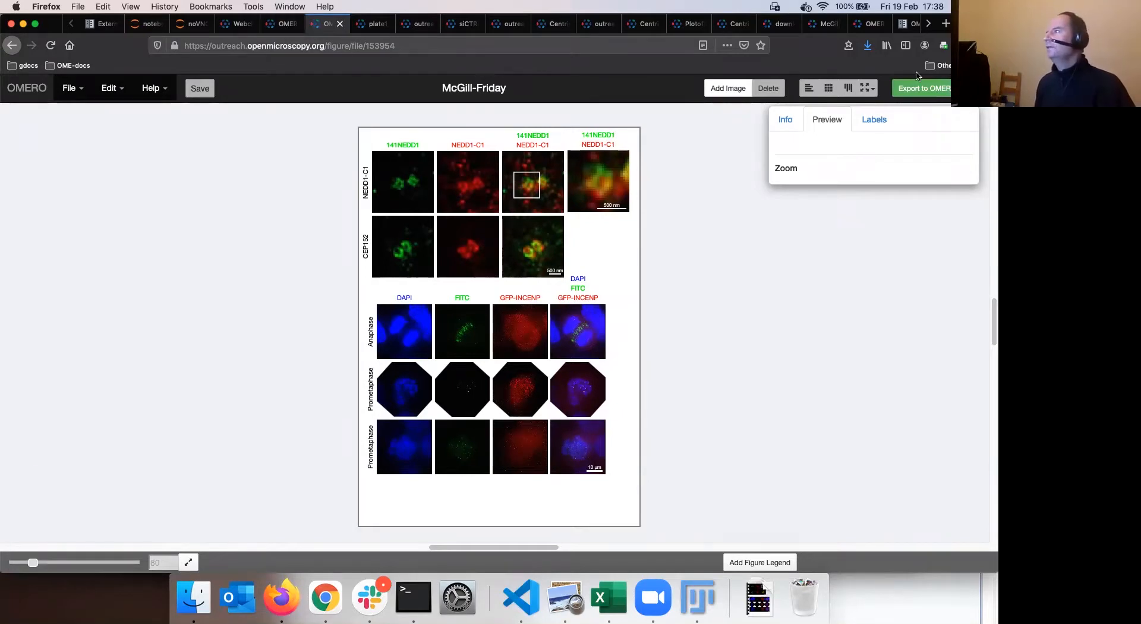
pyautogui.click(965, 88)
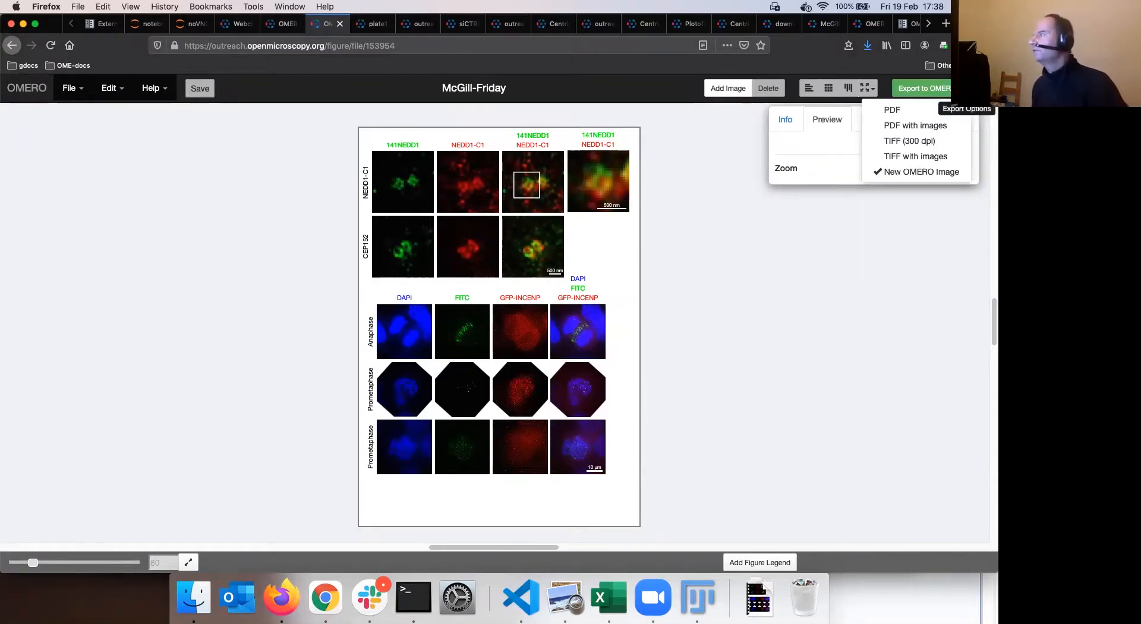
pyautogui.click(285, 23)
pyautogui.click(242, 26)
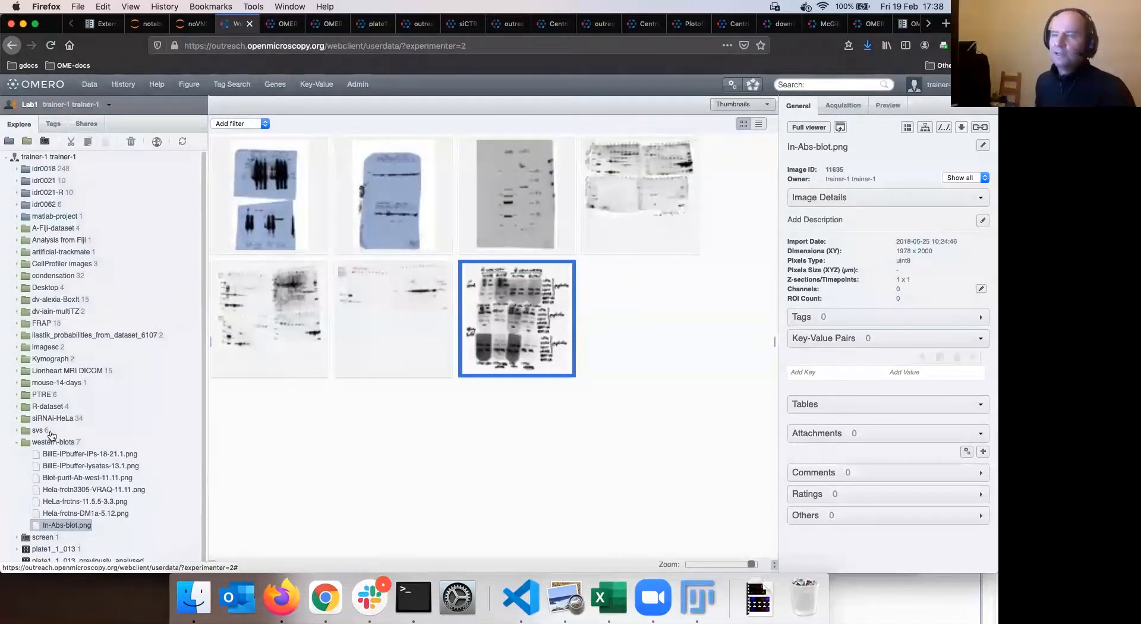
pyautogui.scroll(-1, 58, 467)
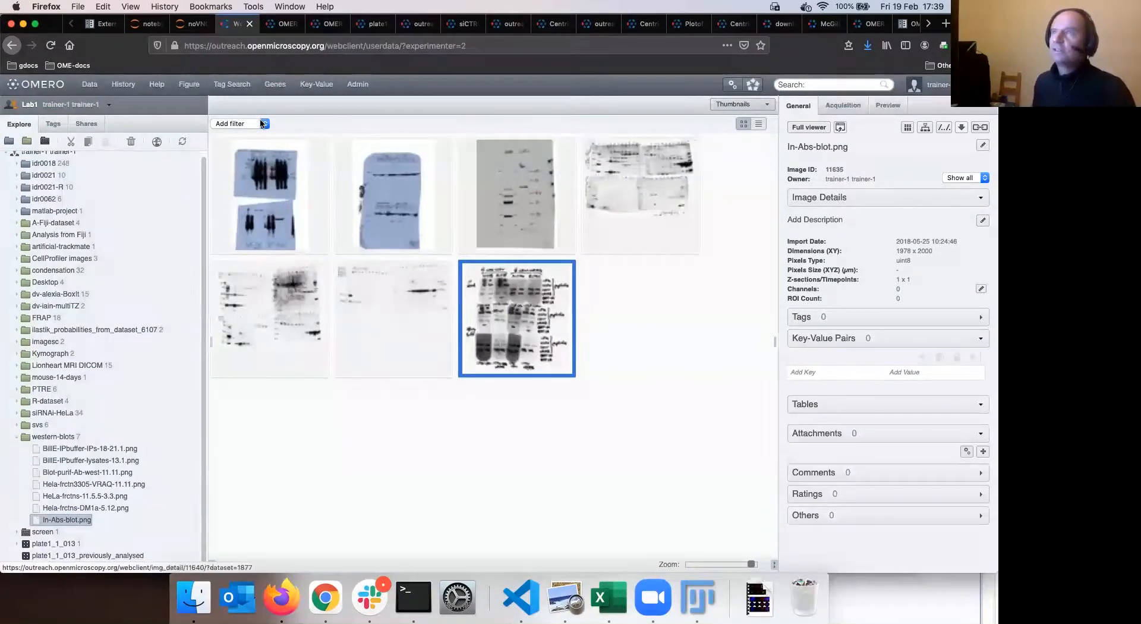
pyautogui.click(278, 32)
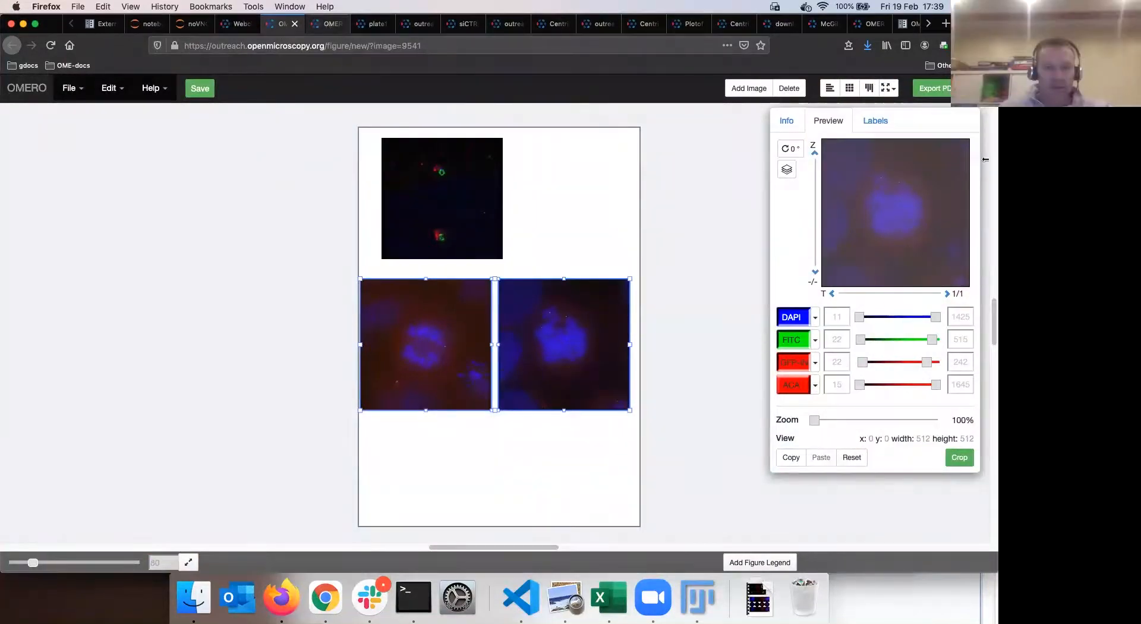
pyautogui.hotkey('ctrl', 'Tab')
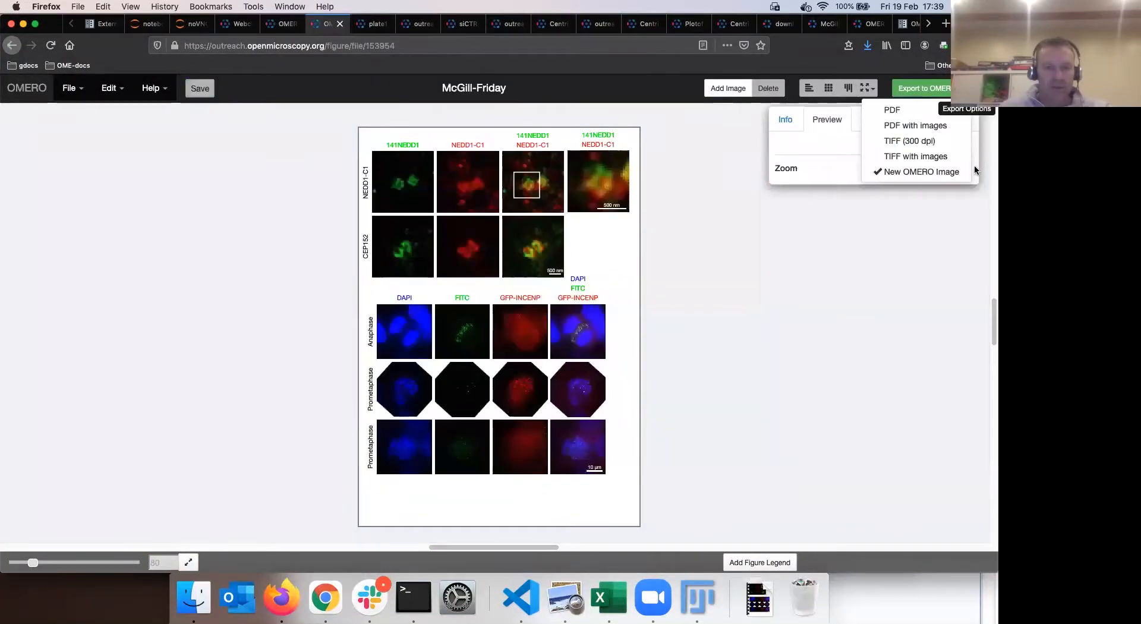
# Export the McGill-Friday figure to OMERO as a New OMERO Image.
pyautogui.click(920, 172)
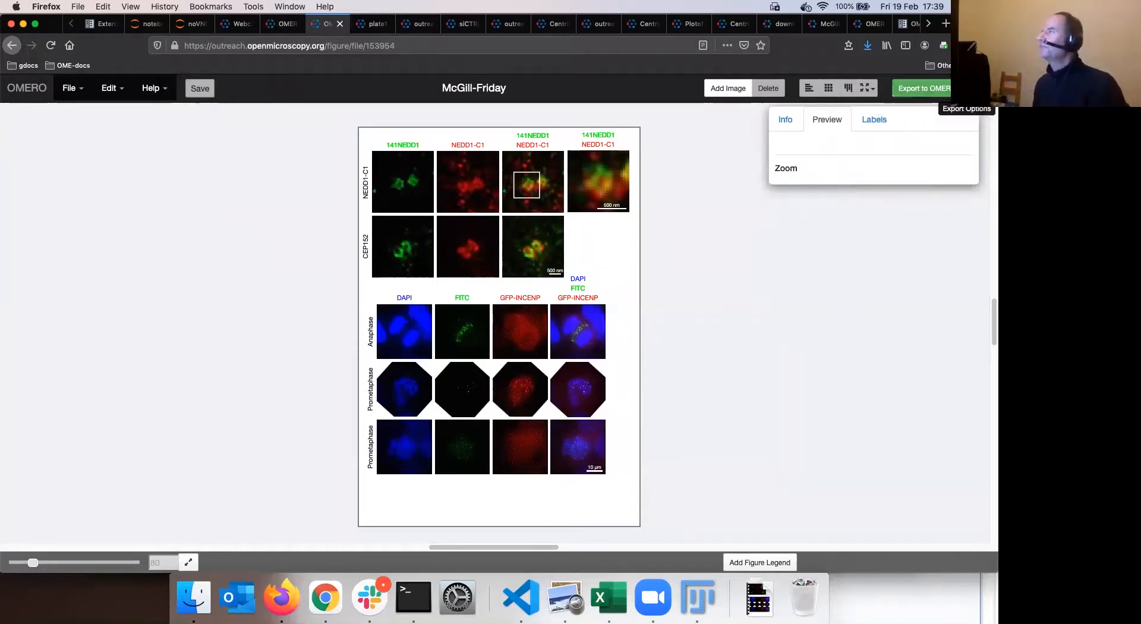
pyautogui.click(964, 88)
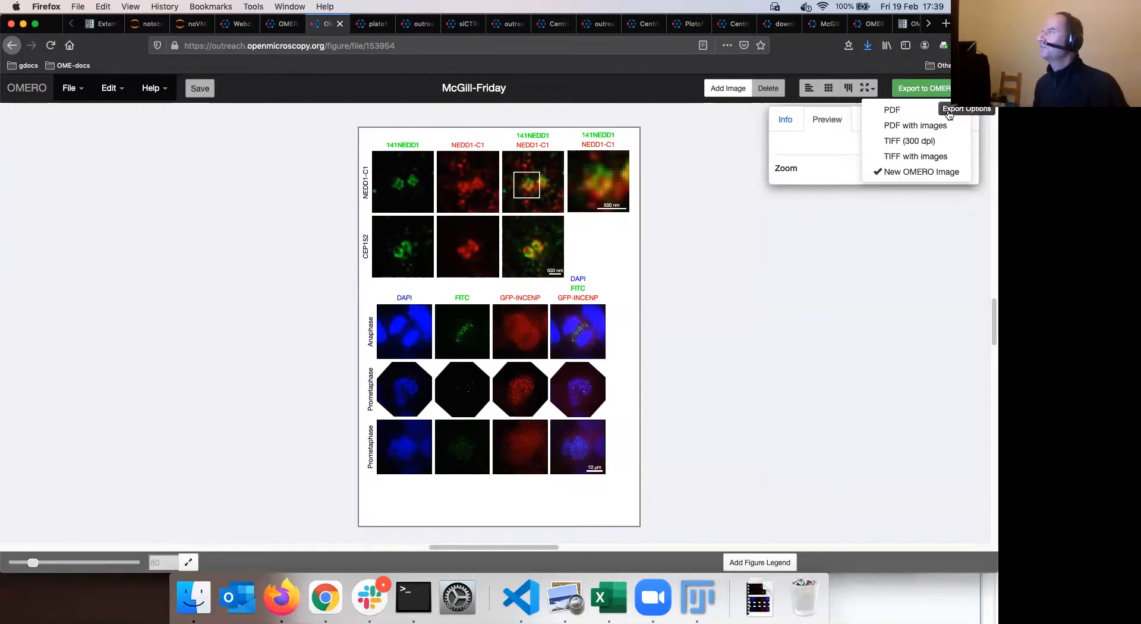
pyautogui.click(924, 89)
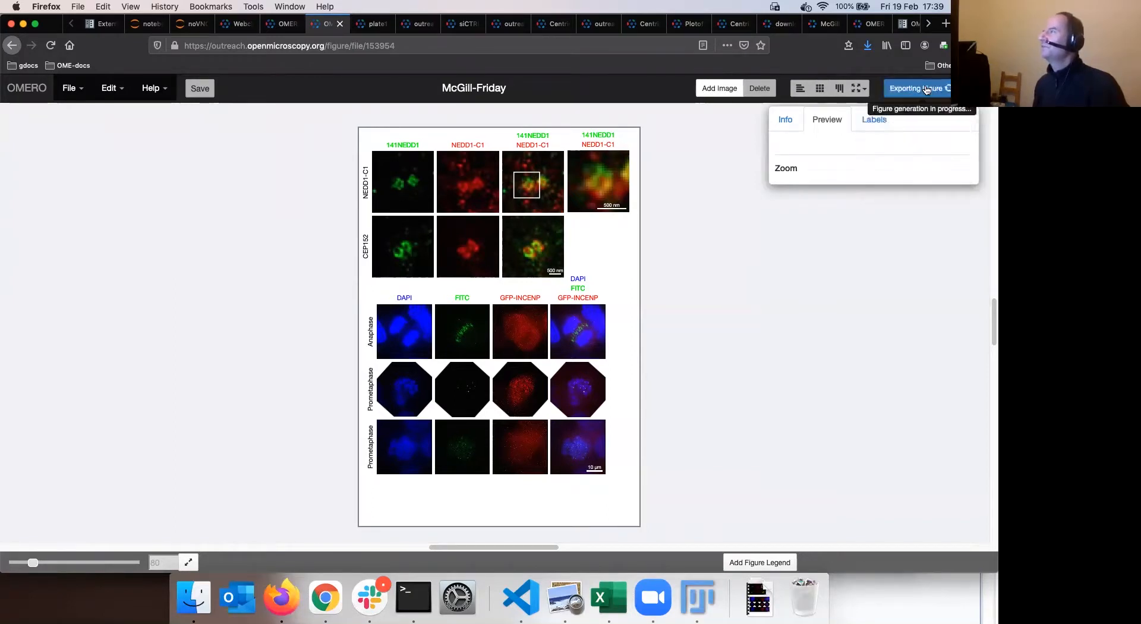